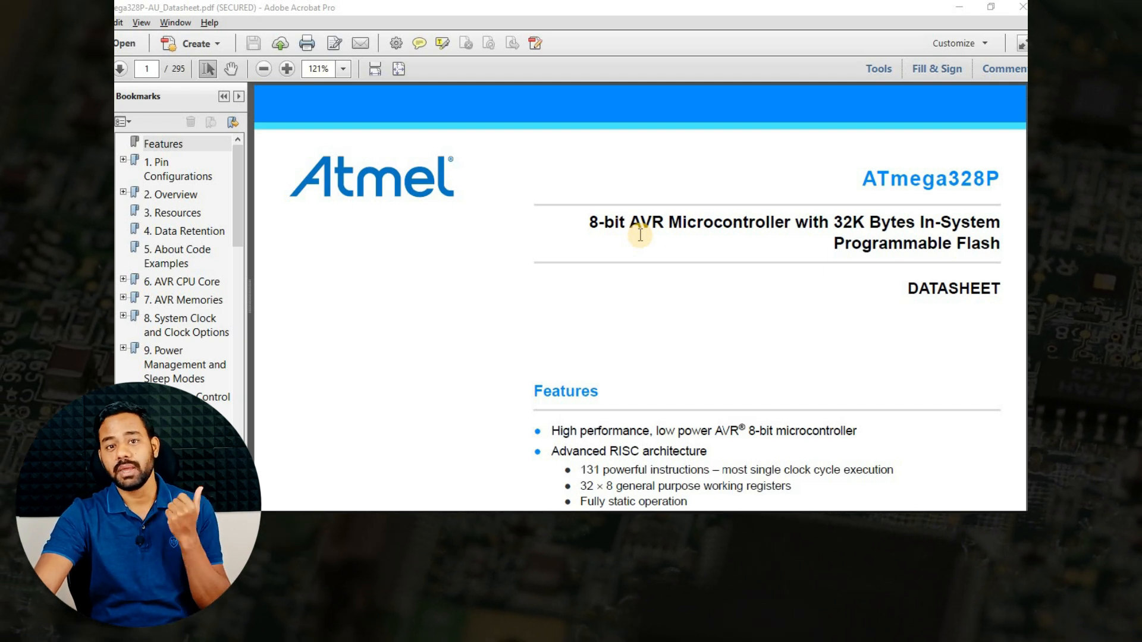
Step: Review the feature list of the ATmega328P datasheet, including memory, peripherals, operating voltage and power consumption
scroll(625, 256, down, 5)
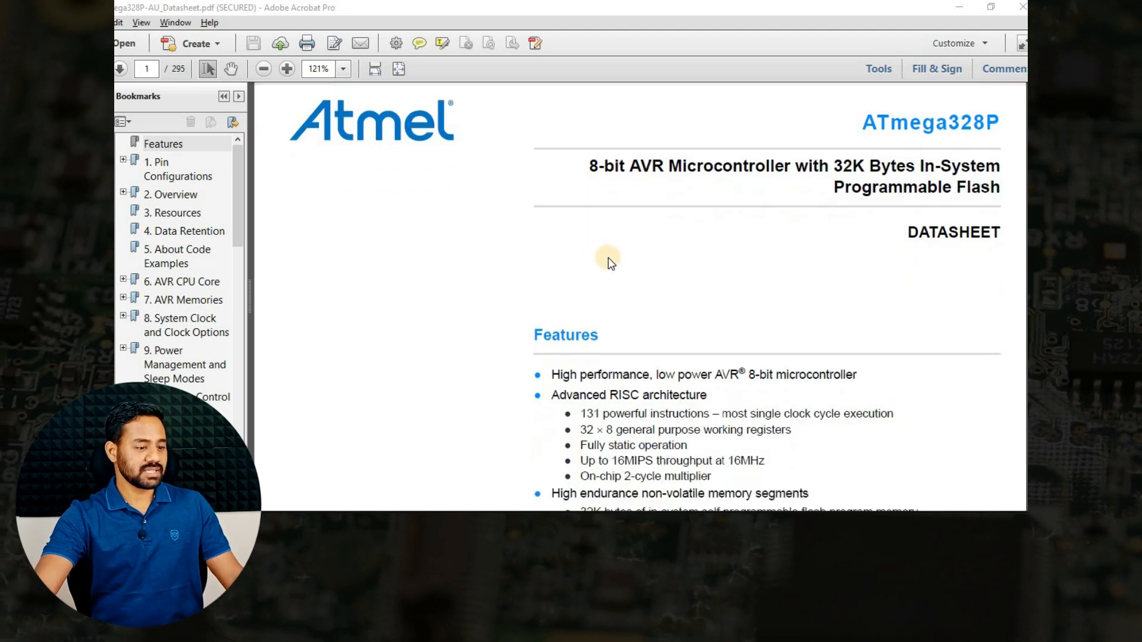
scroll(636, 288, down, 15)
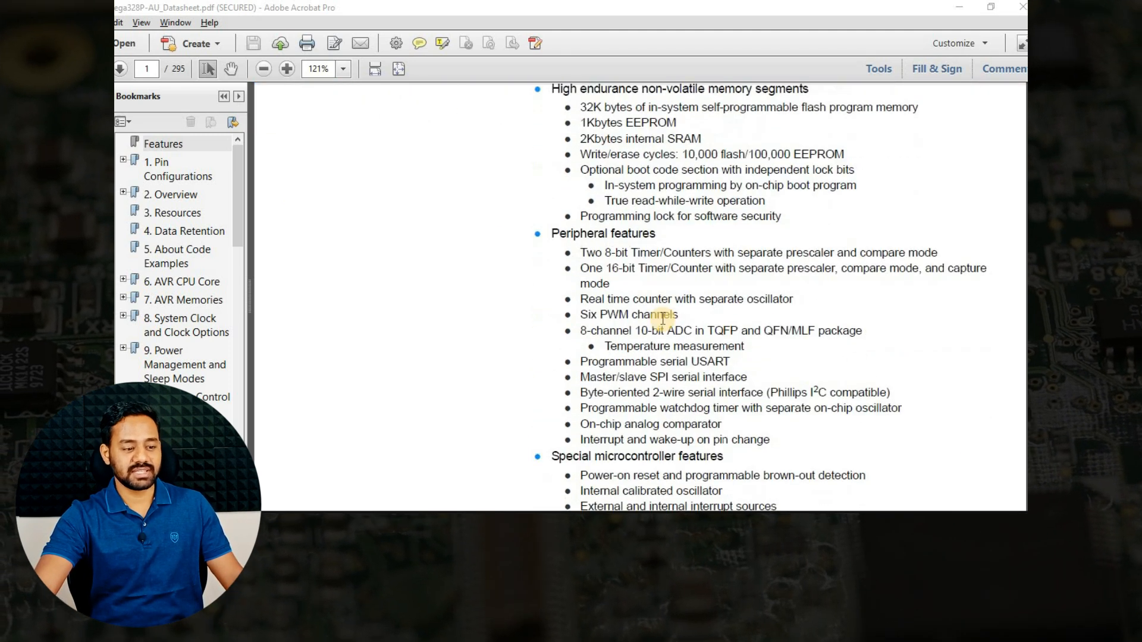
scroll(673, 325, down, 2)
scroll(664, 309, up, 3)
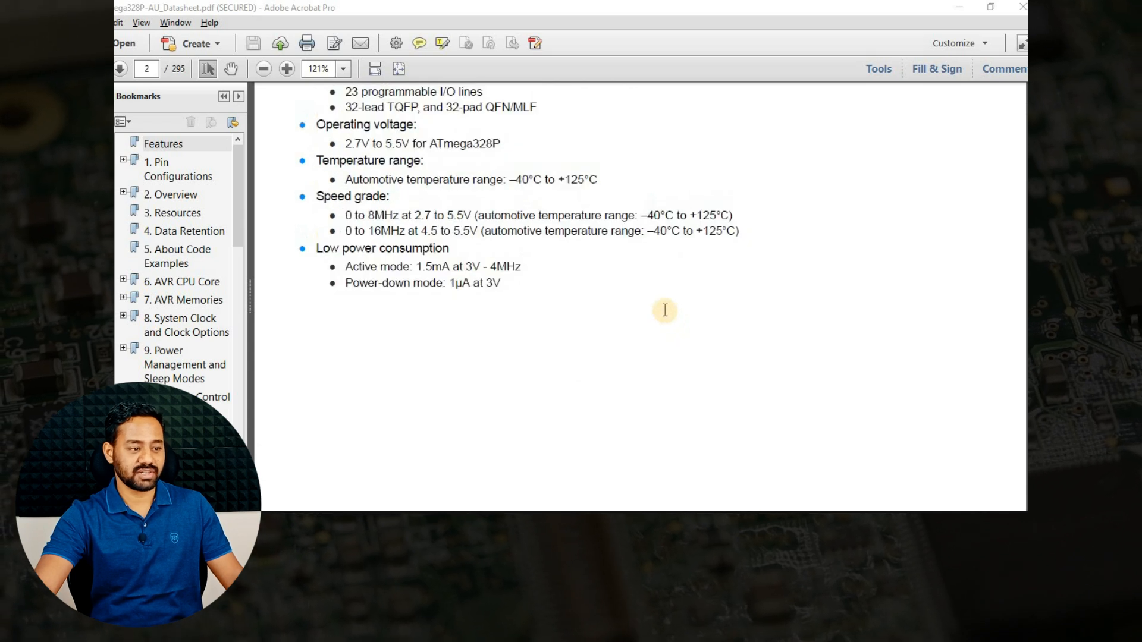
scroll(493, 236, down, 4)
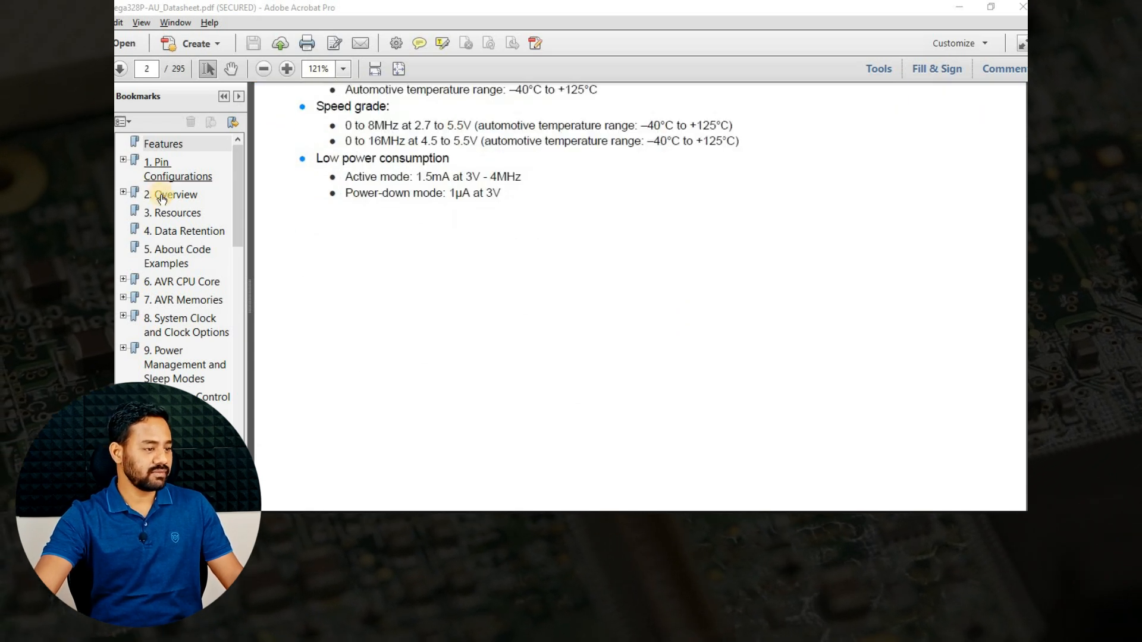
Step: Go to the Pin Configurations section and examine the TQFP top-view pinout
click(173, 172)
scroll(801, 256, down, 1)
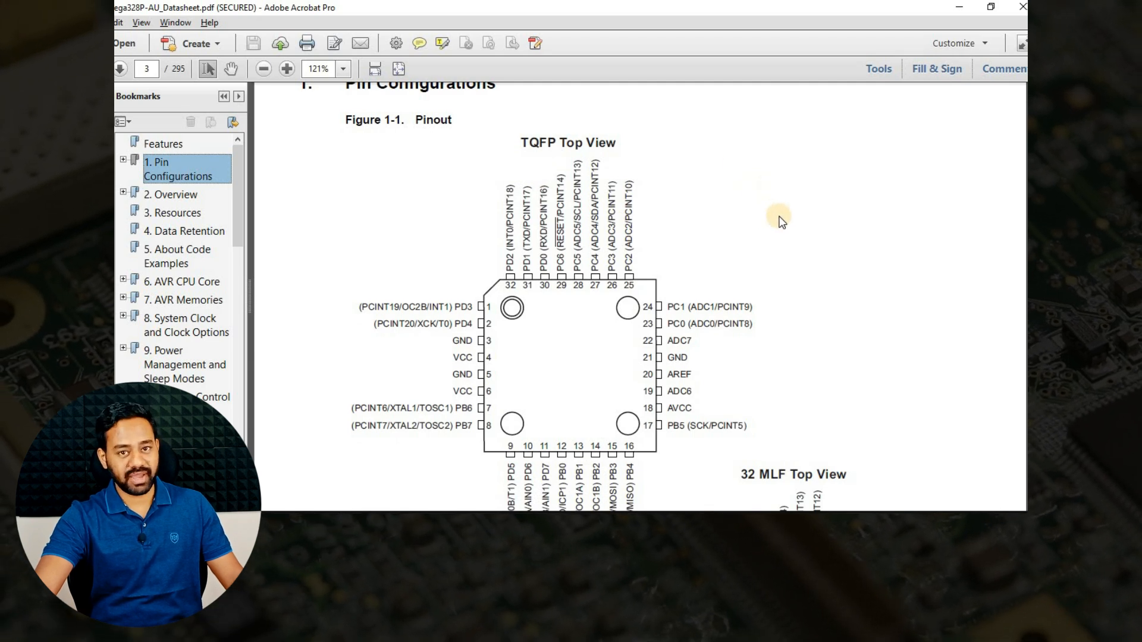
scroll(779, 220, down, 3)
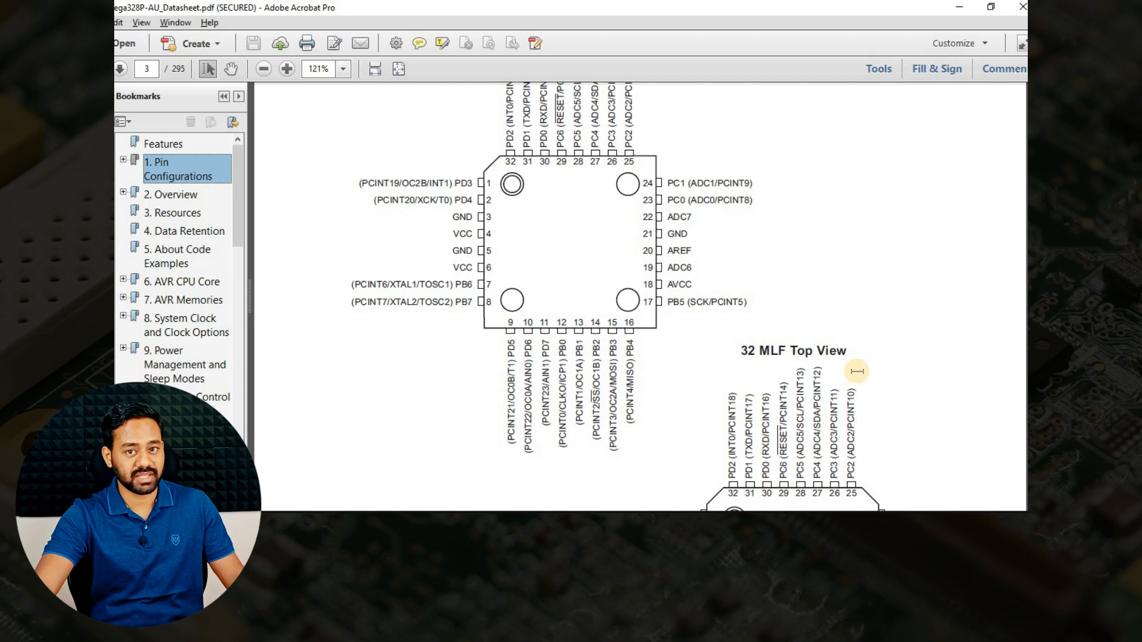
scroll(773, 381, up, 3)
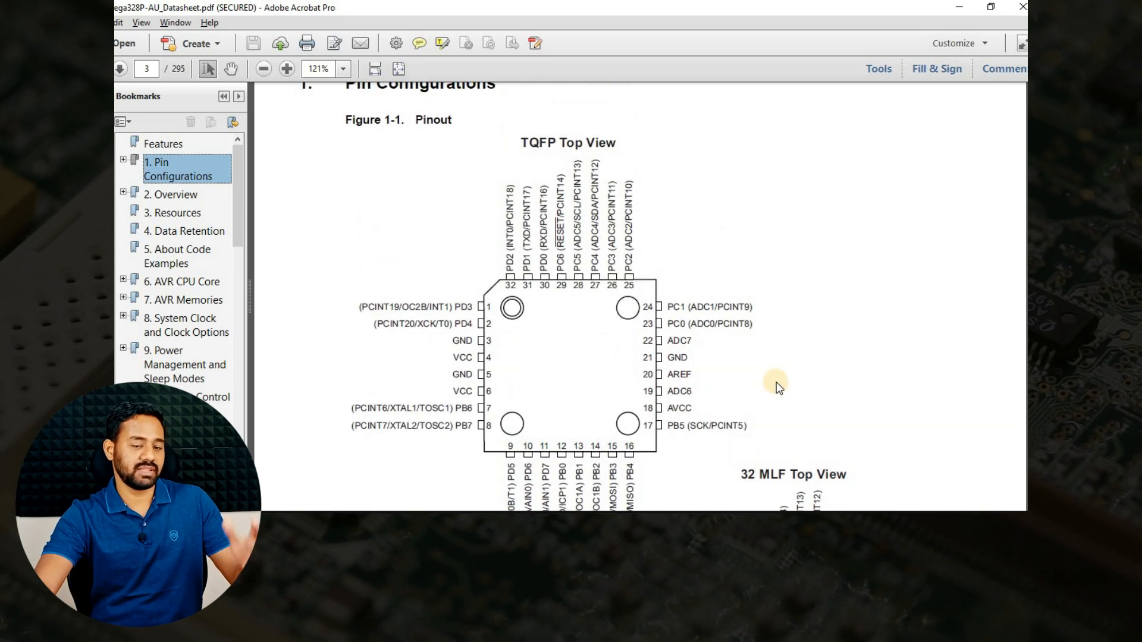
scroll(731, 348, down, 1)
scroll(746, 321, up, 1)
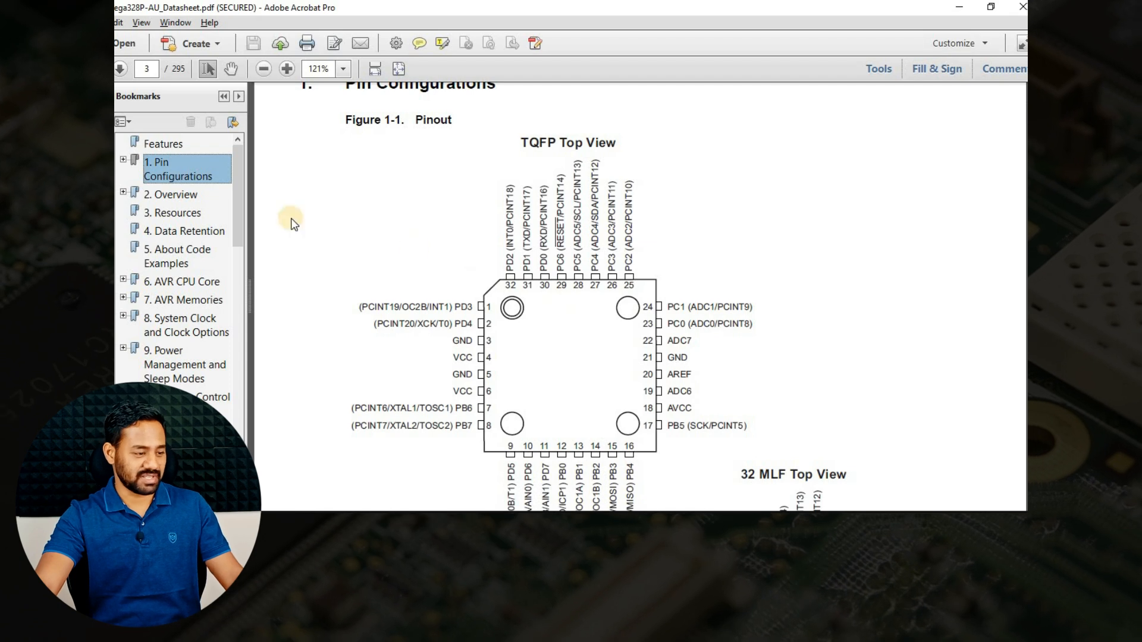
Step: Go to the Ordering Information section to check the ordering codes and package types
scroll(178, 302, down, 5)
scroll(178, 302, down, 10)
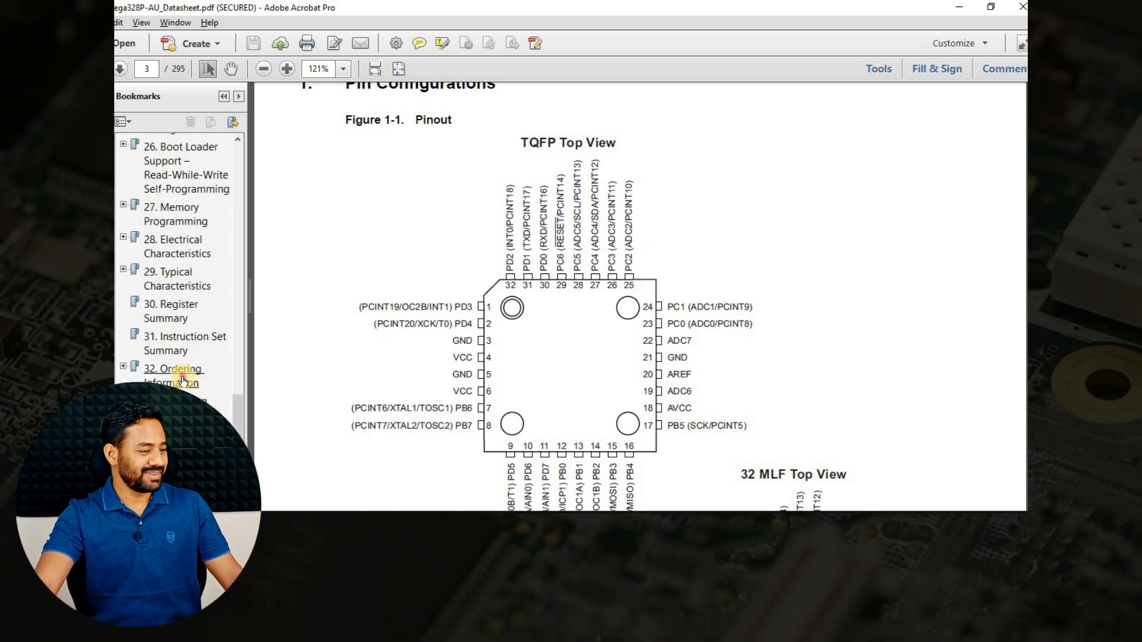
click(183, 378)
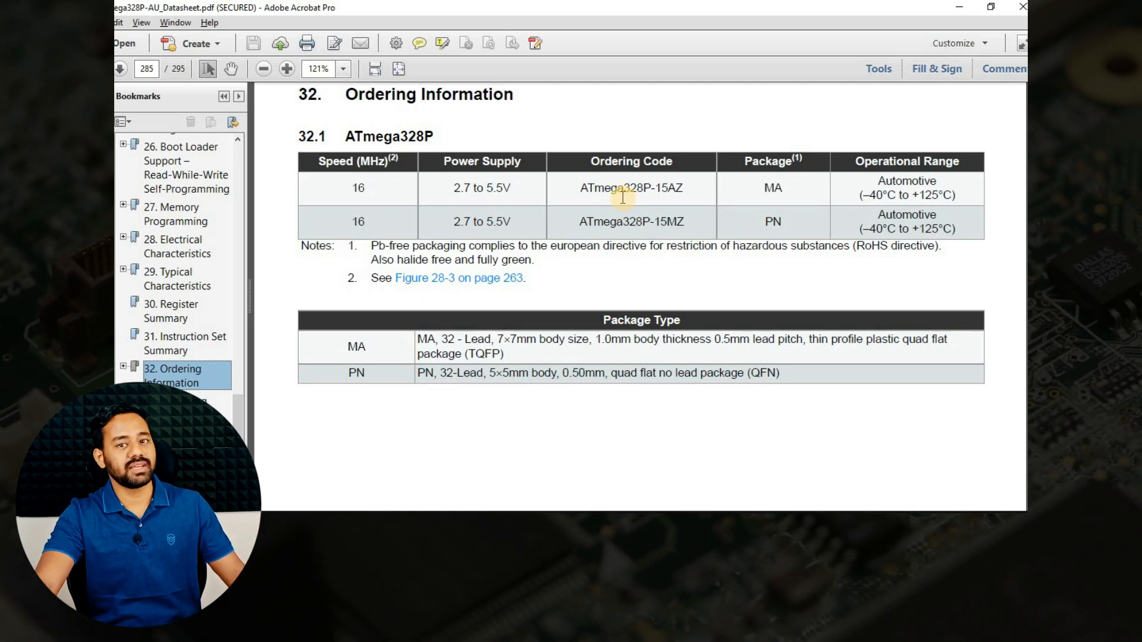
Step: Examine the MA package drawing in the Packaging Information section together with its common dimensions table
scroll(280, 387, down, 2)
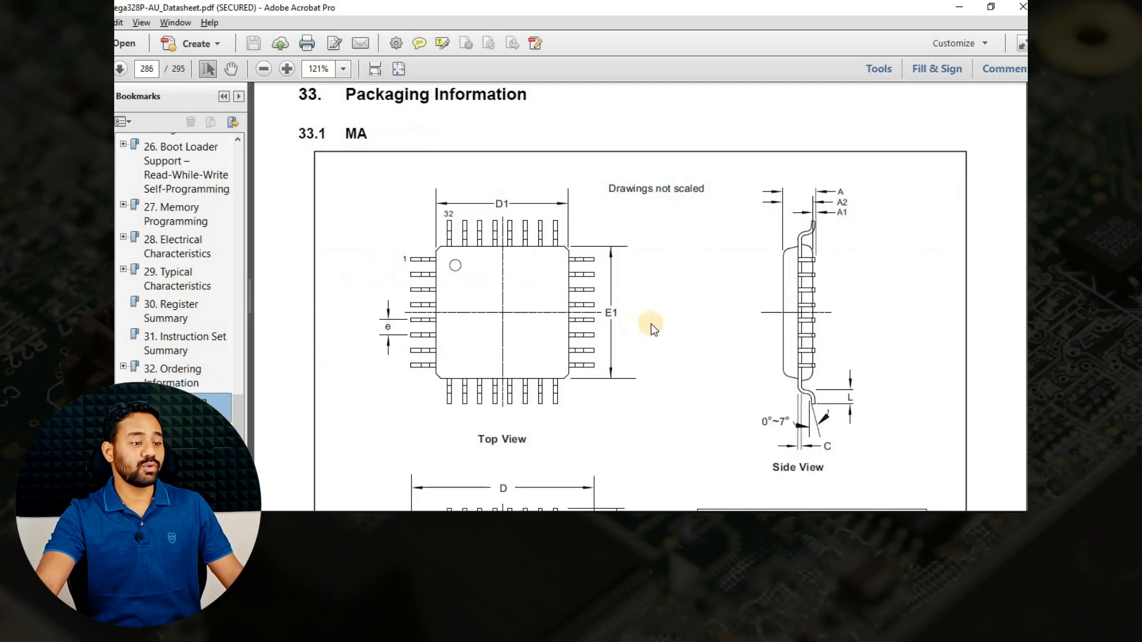
scroll(605, 313, down, 1)
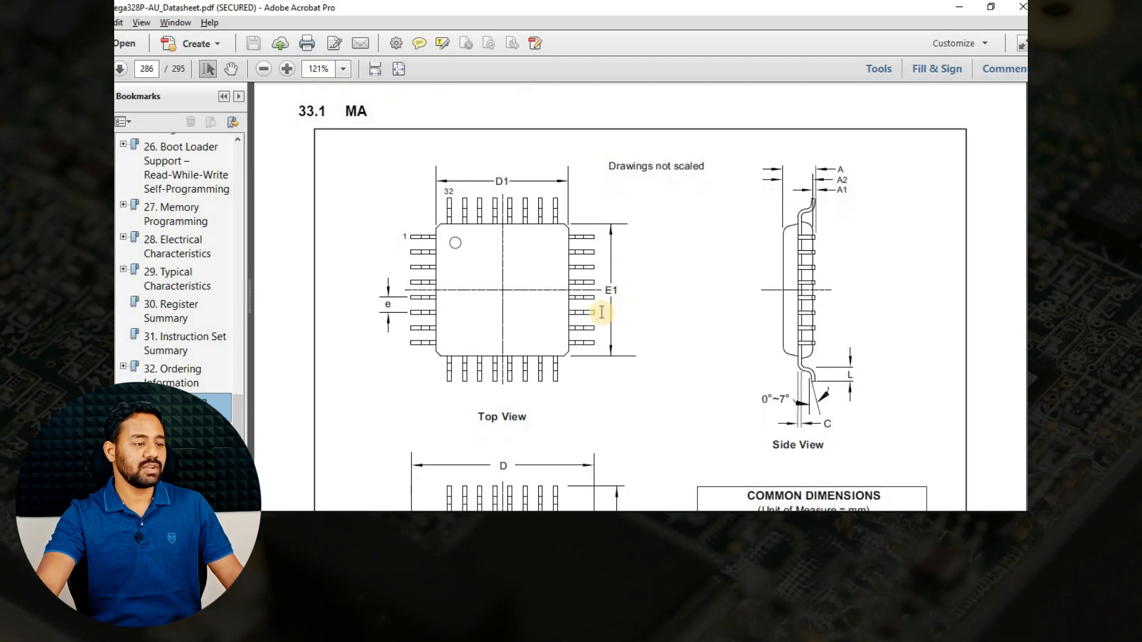
scroll(604, 313, up, 1)
scroll(596, 391, down, 1)
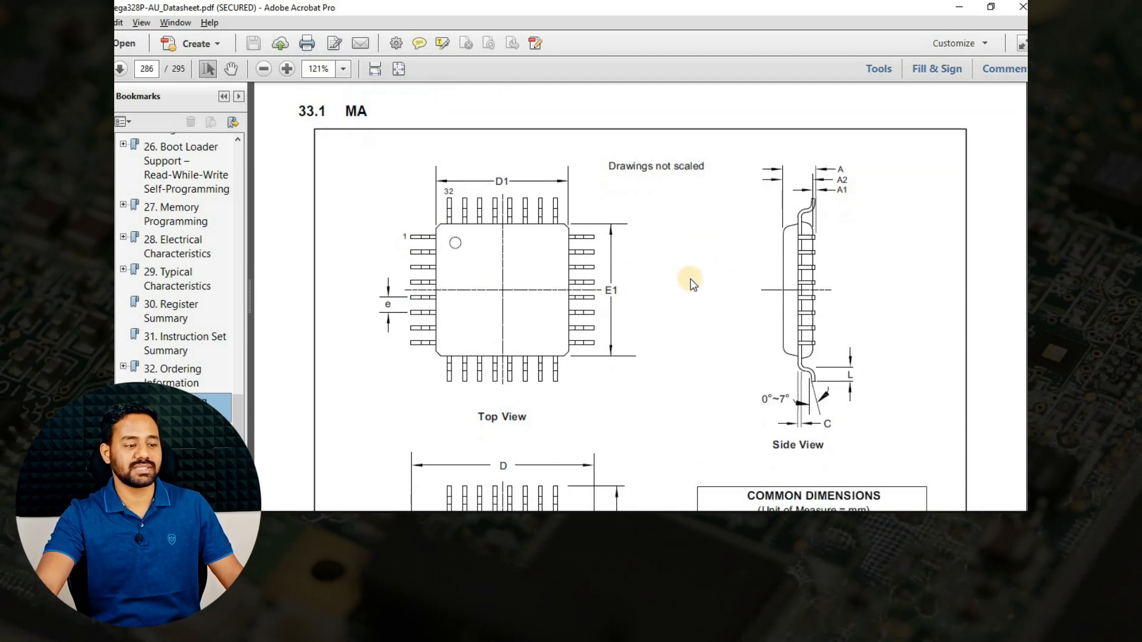
scroll(595, 256, down, 6)
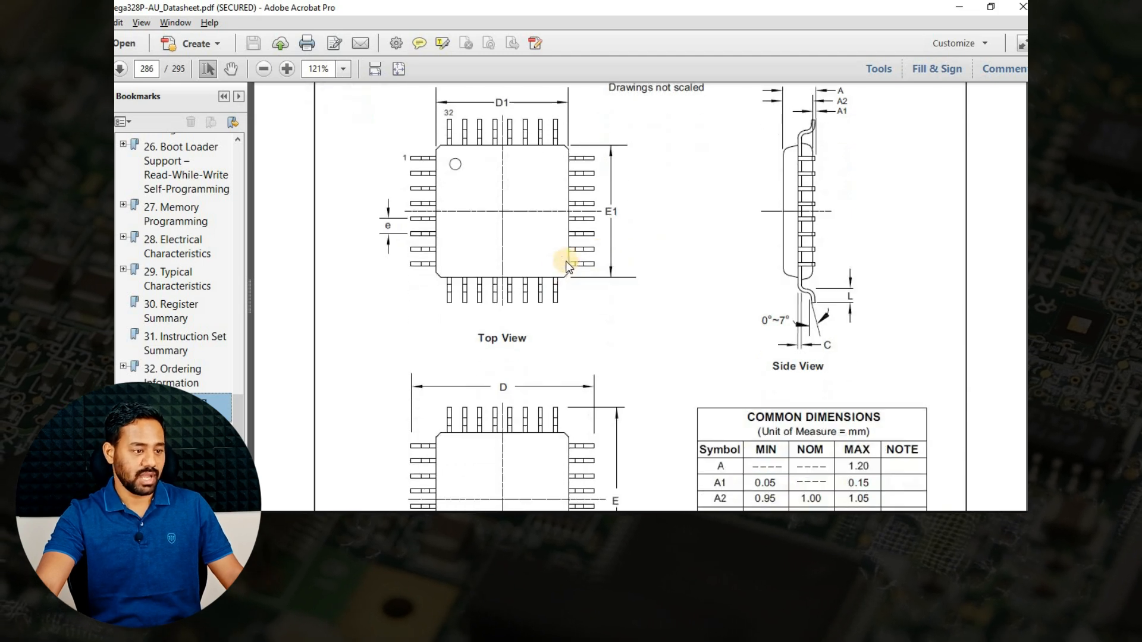
scroll(677, 340, down, 2)
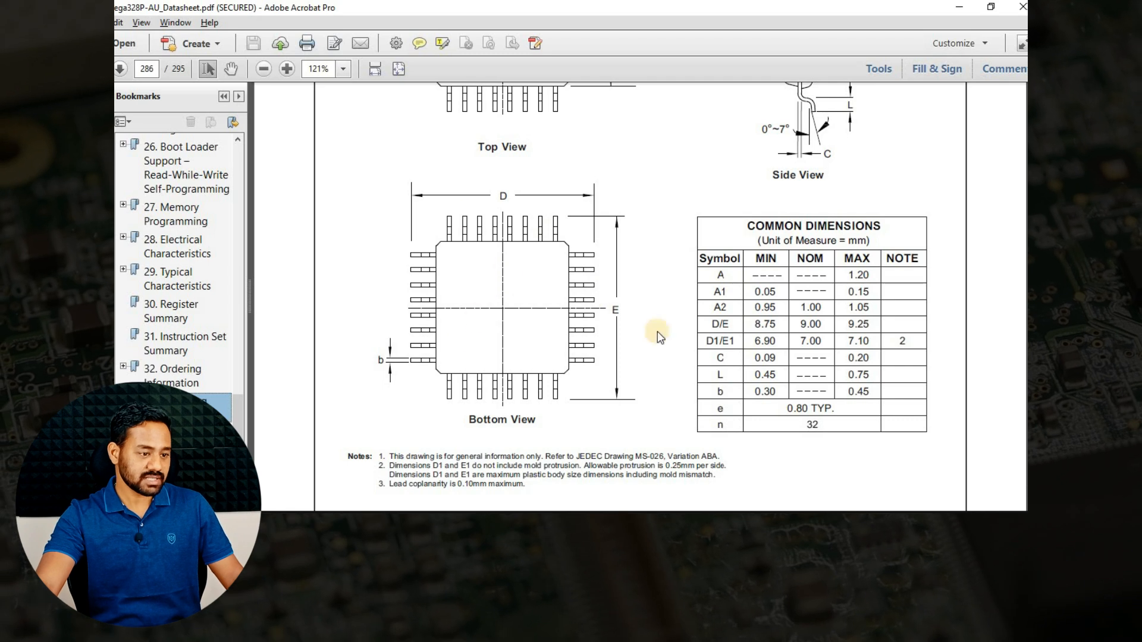
scroll(702, 301, down, 3)
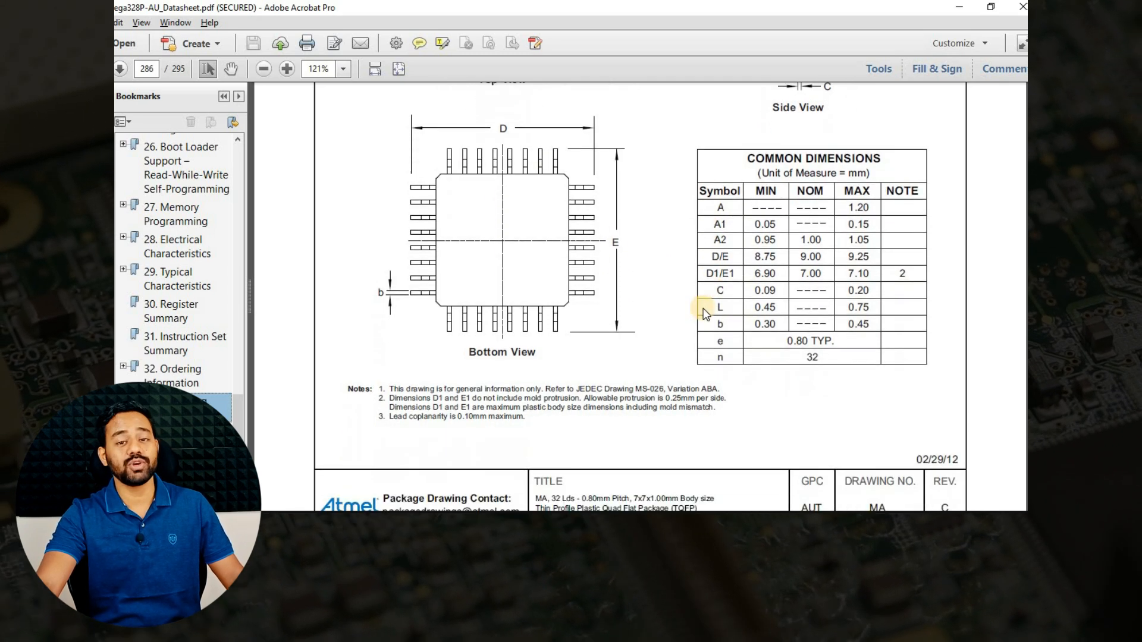
scroll(705, 310, up, 2)
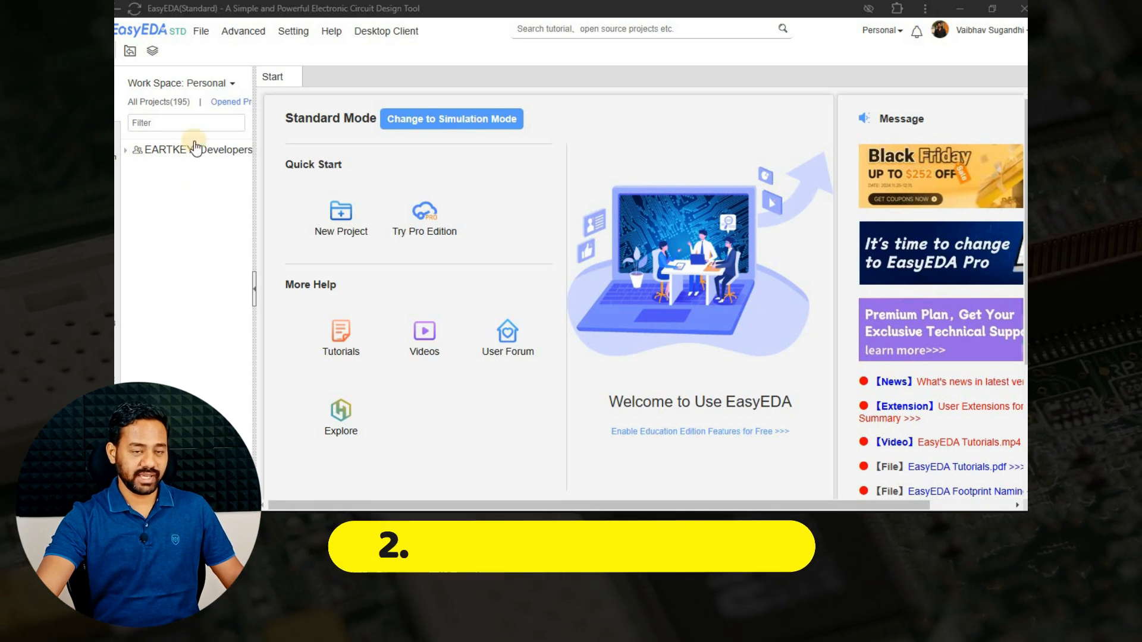
Step: Switch to EasyEDA and create a new schematic symbol
click(201, 32)
mouse_move(218, 48)
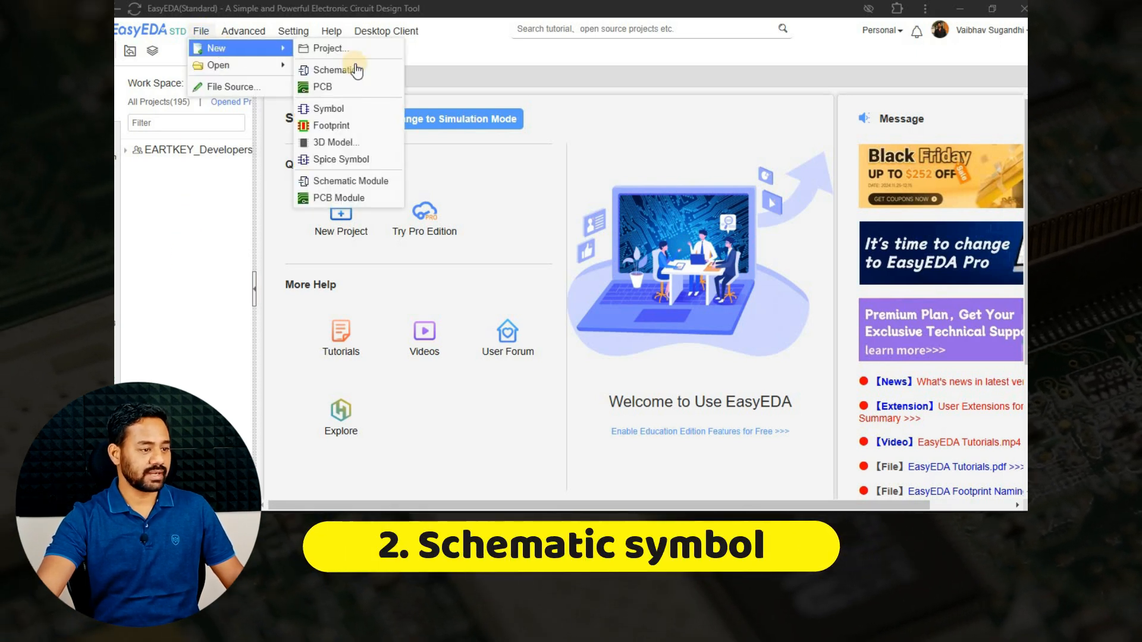
click(321, 108)
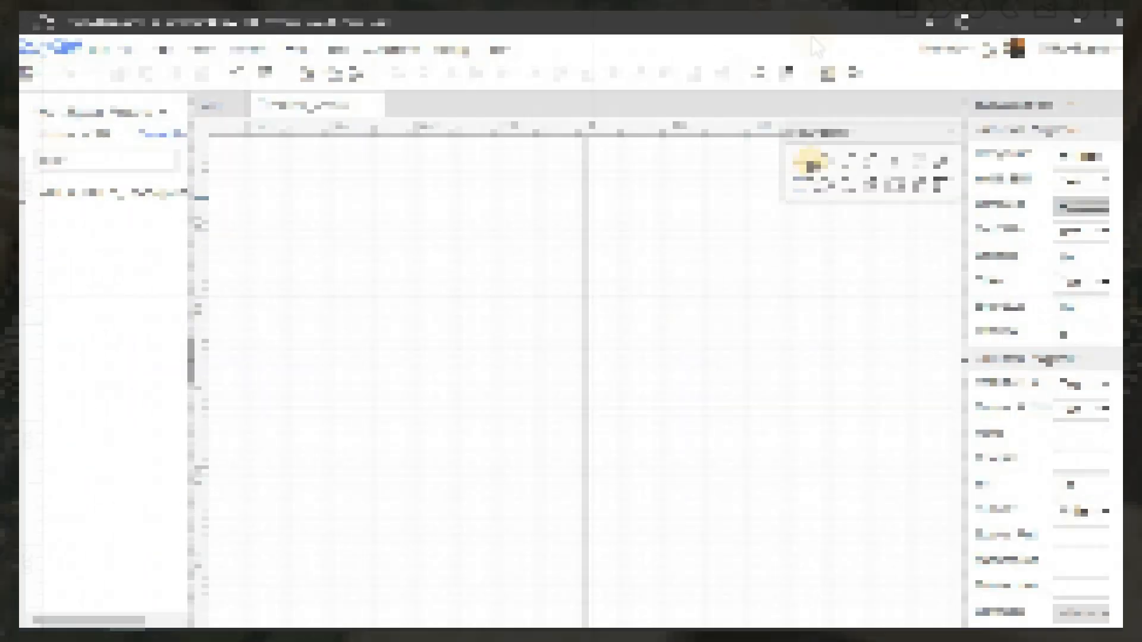
Step: Place pins 1 to 7 in a column at X -30, starting at Y -10 with 10-unit spacing and one empty row after pin 4
click(806, 162)
scroll(561, 338, up, 5)
click(556, 252)
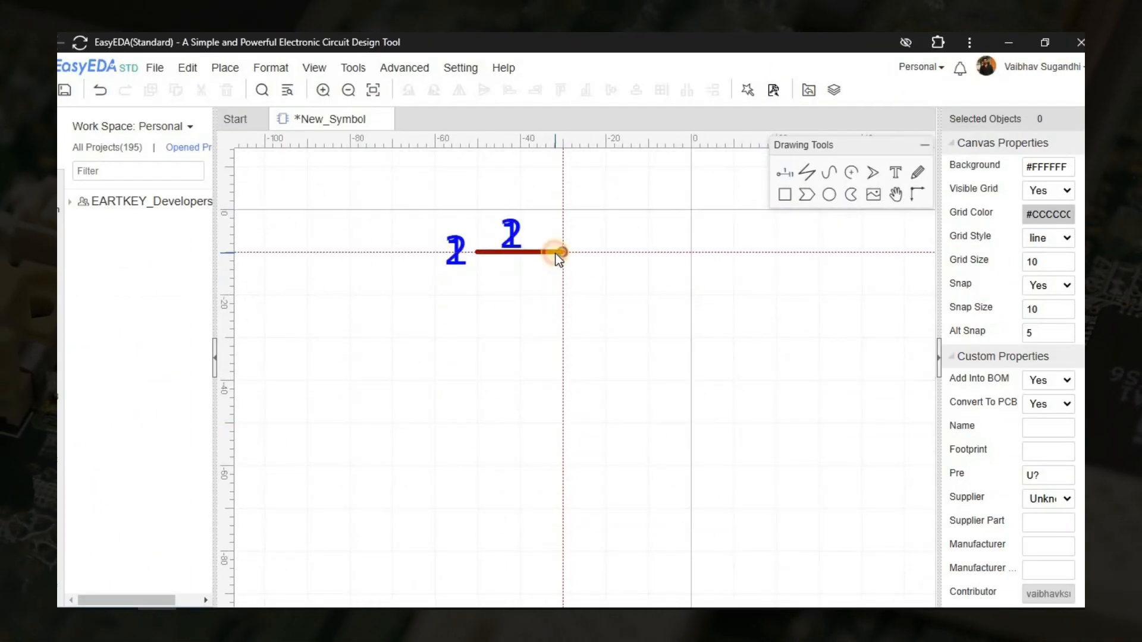
click(555, 297)
click(555, 342)
click(556, 383)
click(555, 495)
click(551, 533)
click(554, 580)
Step: Continue the left pin column at X -30 downwards with pins 8 to 16 at 10-unit spacing
right_drag(555, 582, 535, 309)
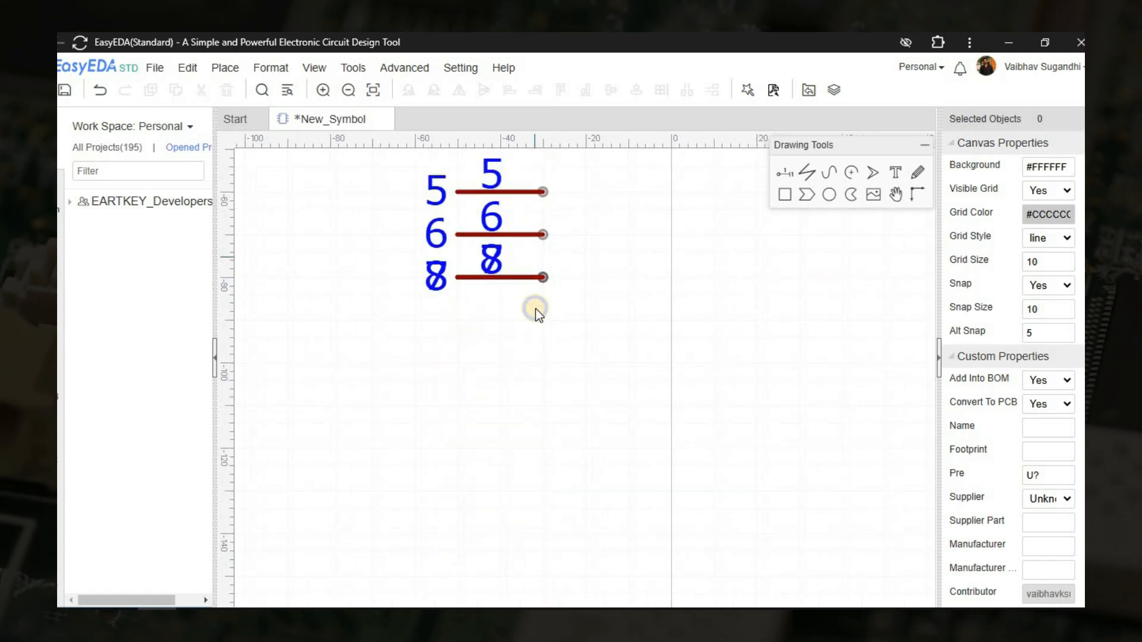
click(534, 354)
click(532, 398)
click(529, 443)
click(527, 493)
click(527, 495)
right_drag(528, 532, 525, 297)
click(526, 316)
click(526, 348)
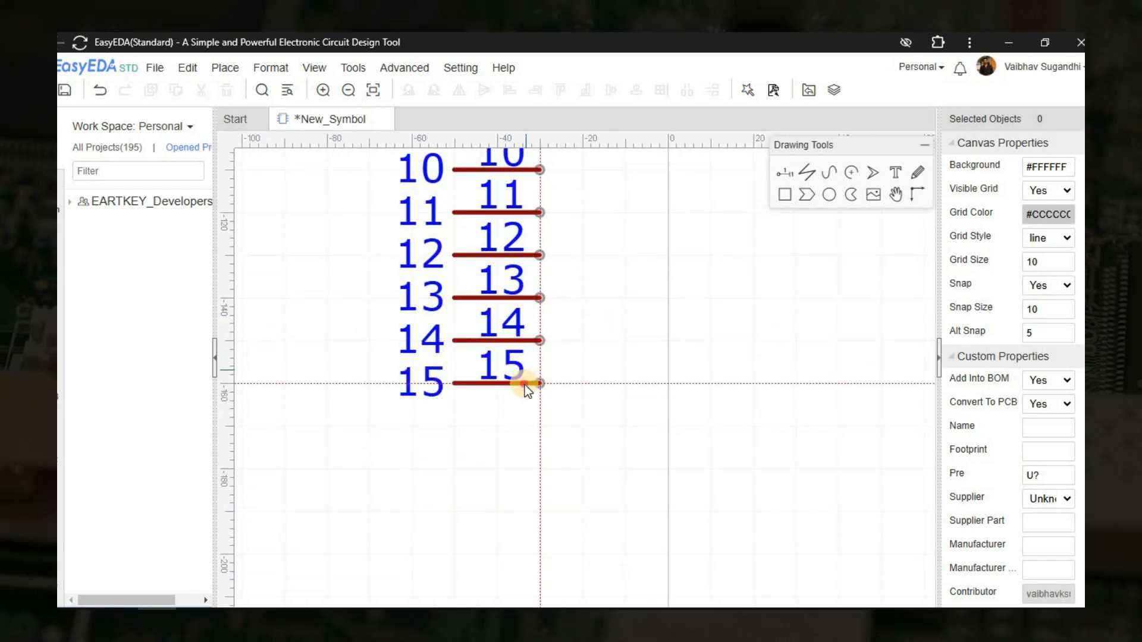
click(525, 386)
click(526, 427)
Step: Rotate the pin 180° and place pins 17 to 20 upwards at X 30, leaving one empty row after pin 18
key(space)
key(space)
click(797, 424)
click(797, 383)
click(794, 299)
click(790, 256)
Step: Extend the right pin column upwards with pins 21 to 27 at 10-unit spacing
right_drag(790, 256, 716, 444)
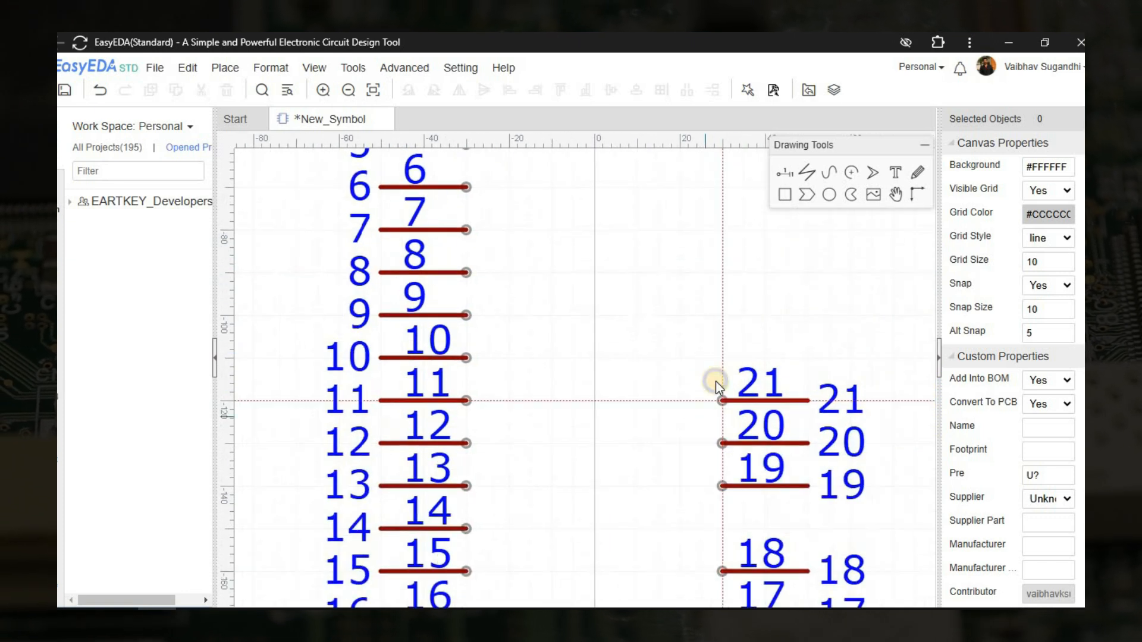
click(716, 400)
click(714, 358)
click(712, 316)
click(710, 273)
click(708, 231)
right_drag(708, 231, 683, 374)
click(684, 374)
click(683, 331)
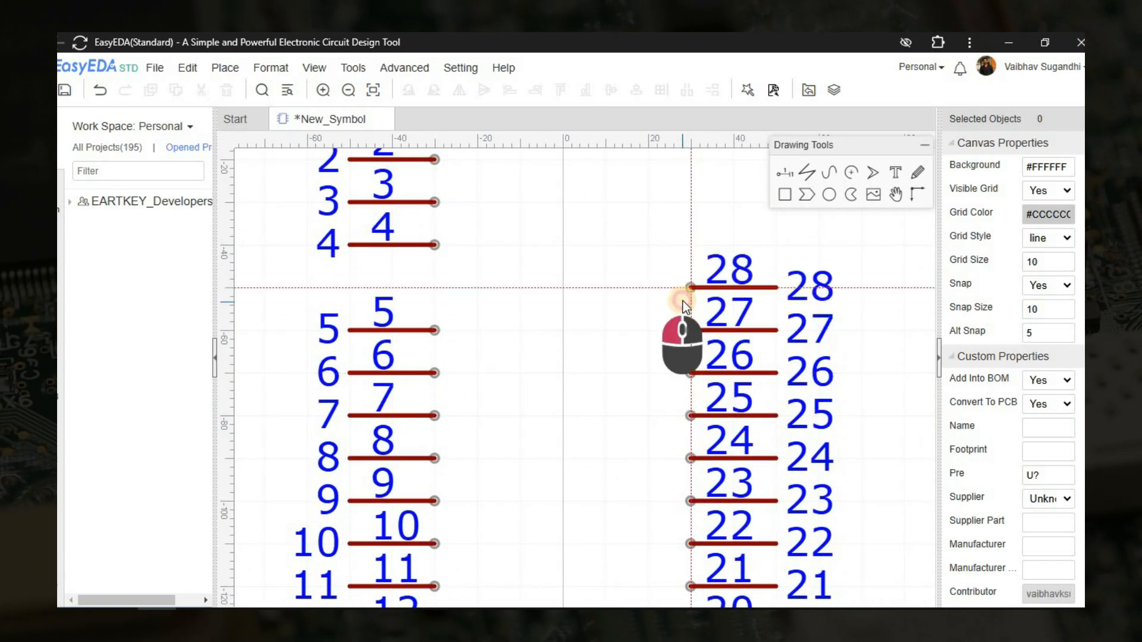
Step: Complete the right pin column with pins 28 to 32, ending level with pin 1
click(683, 301)
click(682, 250)
click(684, 211)
right_drag(683, 212, 680, 366)
click(679, 366)
click(679, 326)
scroll(595, 328, down, 2)
right_drag(595, 331, 708, 246)
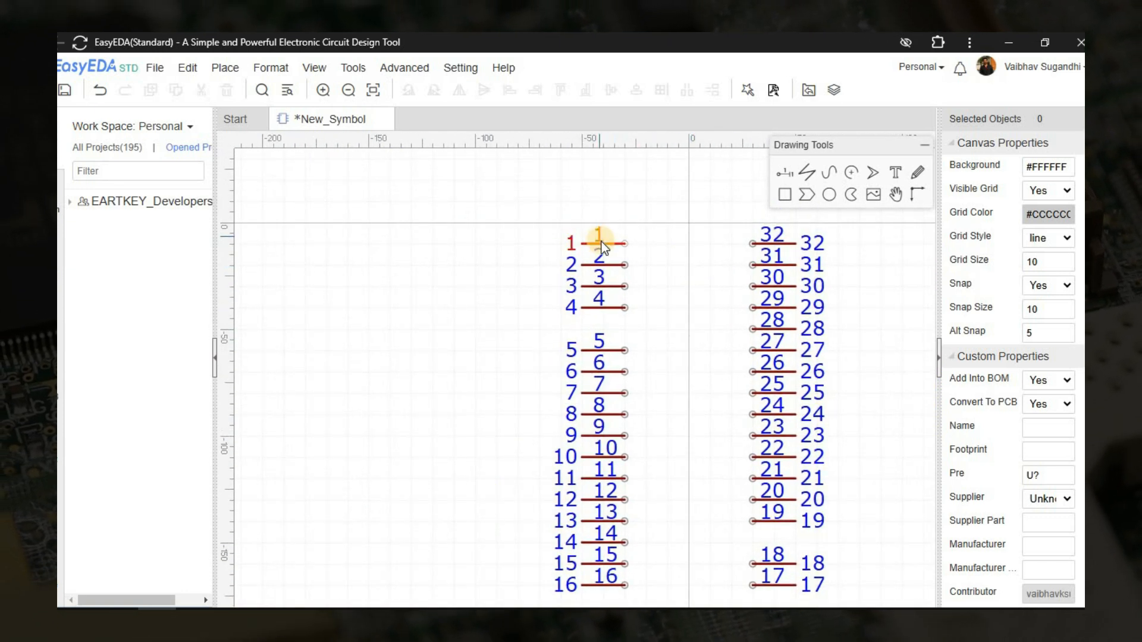
Step: Copy pin 1's label from the datasheet pinout and name the symbol's pin 1 "(PCINT19/OC2B/INT1) PD3"
click(601, 241)
click(494, 295)
key(alt+Tab)
triple_click(432, 315)
key(ctrl+c)
key(alt+Tab)
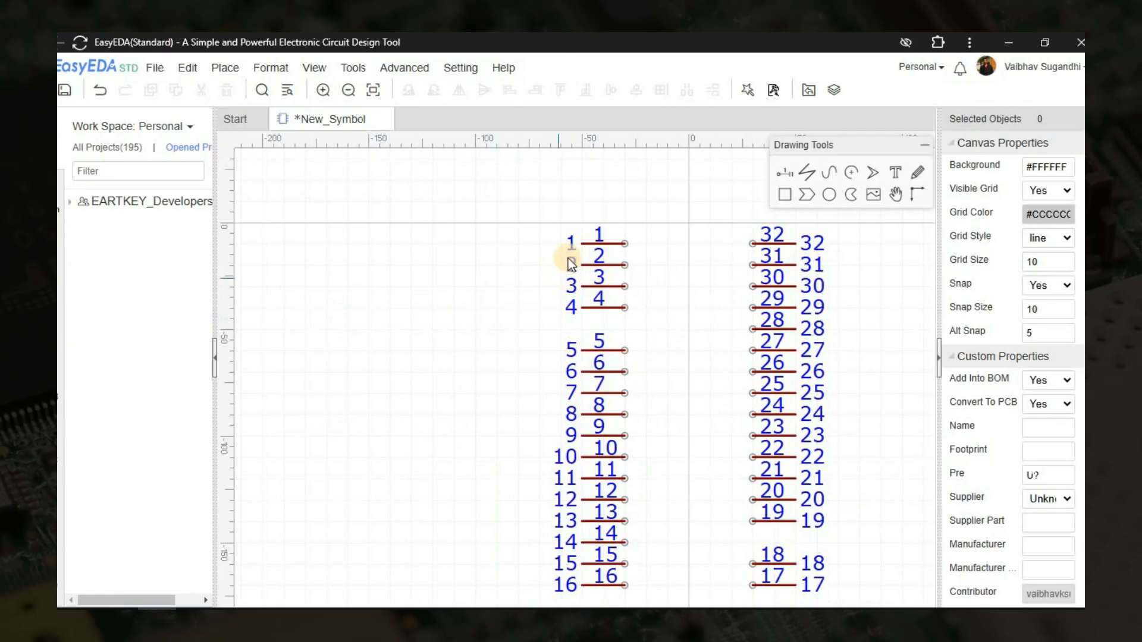
click(589, 244)
double_click(1031, 169)
key(ctrl+v)
key(Return)
Step: Copy pin 2's label from the datasheet pinout and name the symbol's pin 2 "(PCINT20/XCK/T0) PD4"
key(alt+Tab)
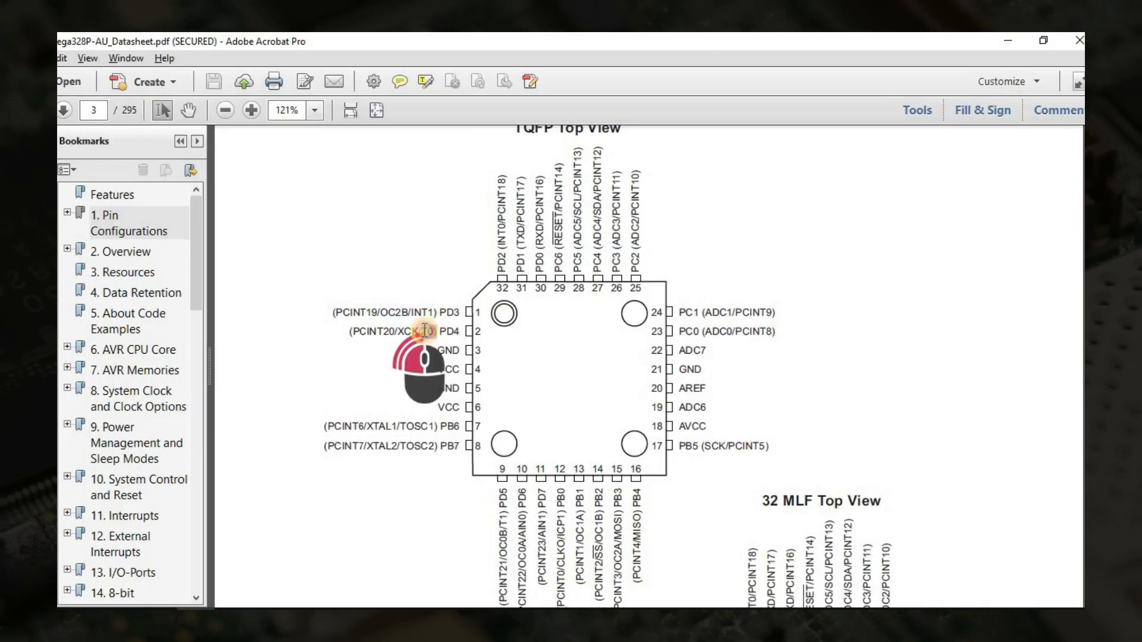
triple_click(375, 326)
key(ctrl+c)
key(alt+Tab)
click(597, 263)
double_click(1038, 169)
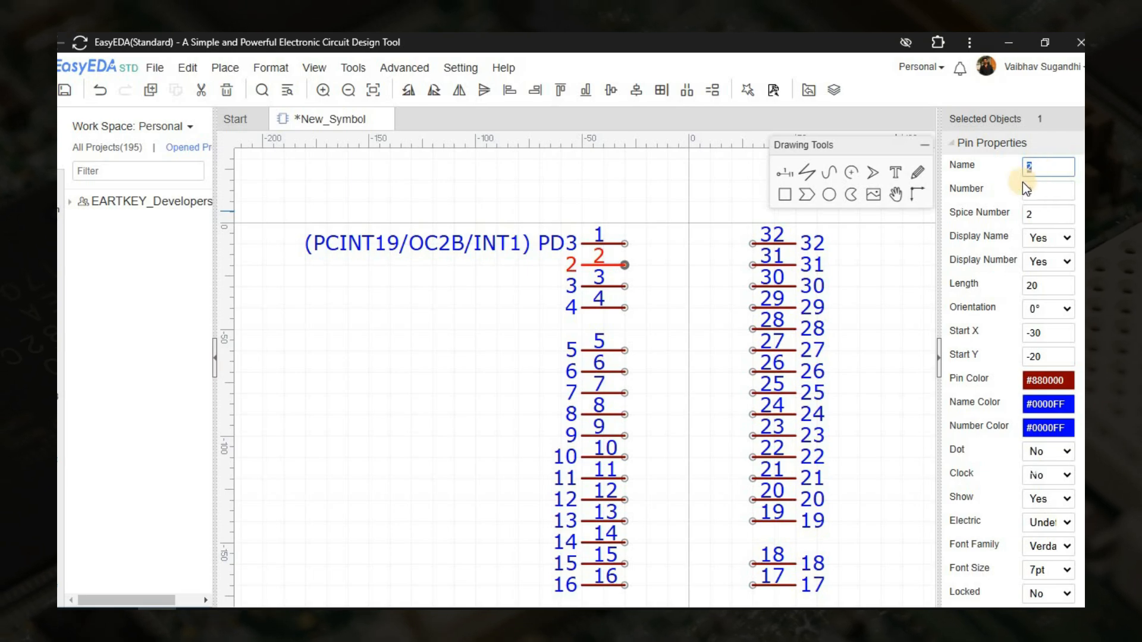
key(alt+Tab)
key(alt+Tab)
key(ctrl+v)
key(Return)
Step: Name the symbol's pin 3 "GND", copying the label from the datasheet pinout
click(597, 285)
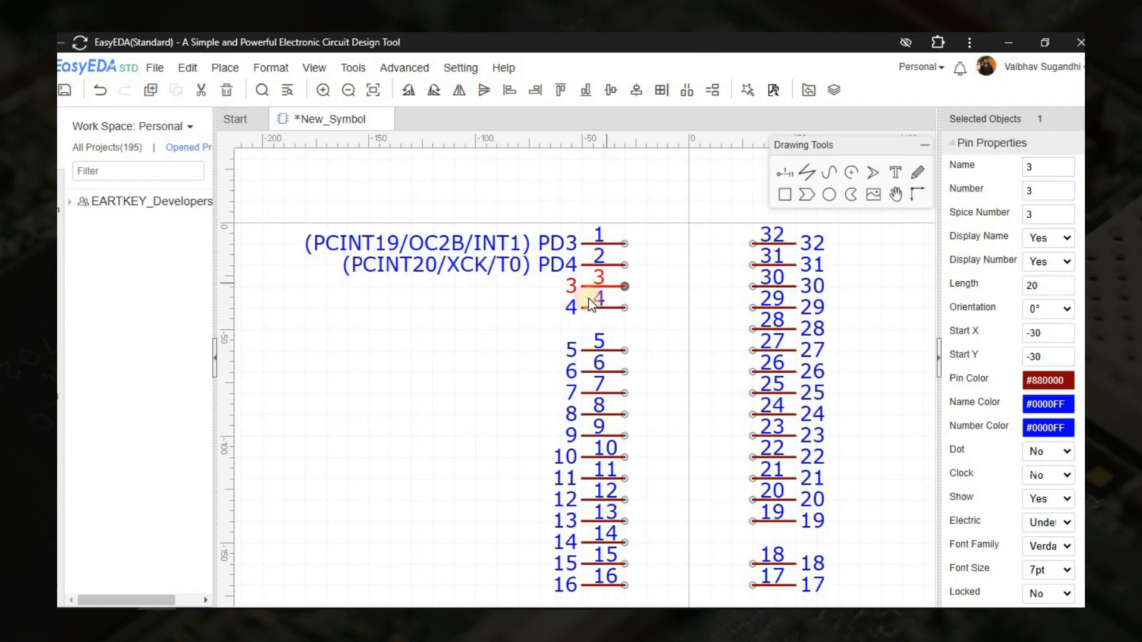
key(alt+Tab)
triple_click(448, 350)
key(ctrl+c)
key(alt+Tab)
double_click(1038, 168)
key(ctrl+v)
key(Return)
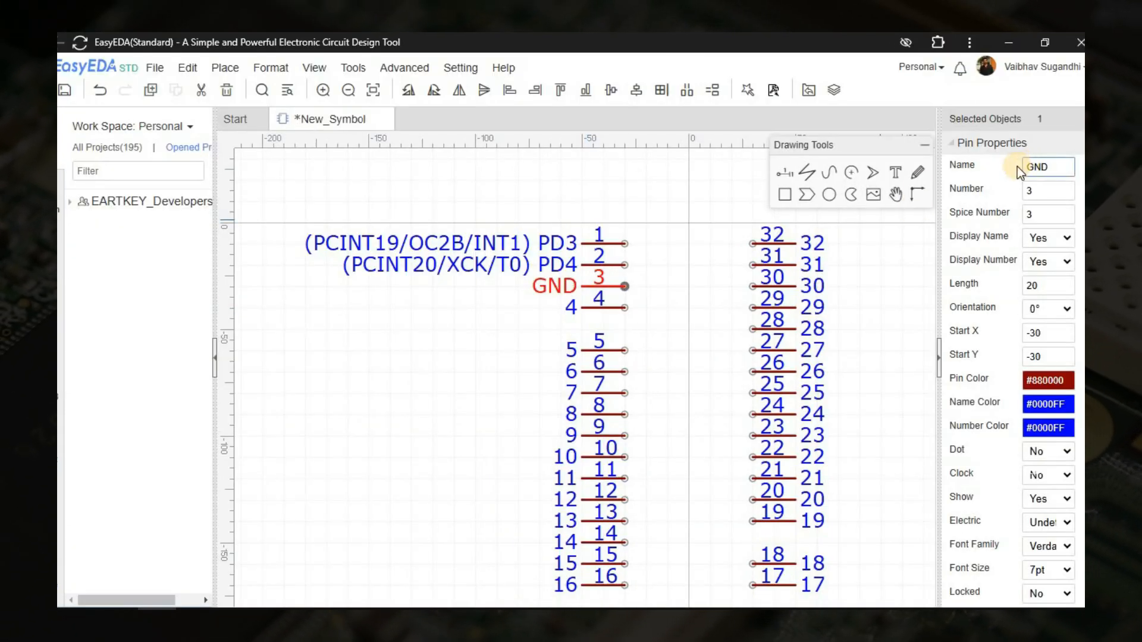
Step: Name the symbol's pin 4 "VCC", copying the label from the datasheet pinout
key(alt+Tab)
triple_click(470, 369)
key(ctrl+c)
key(alt+Tab)
click(596, 306)
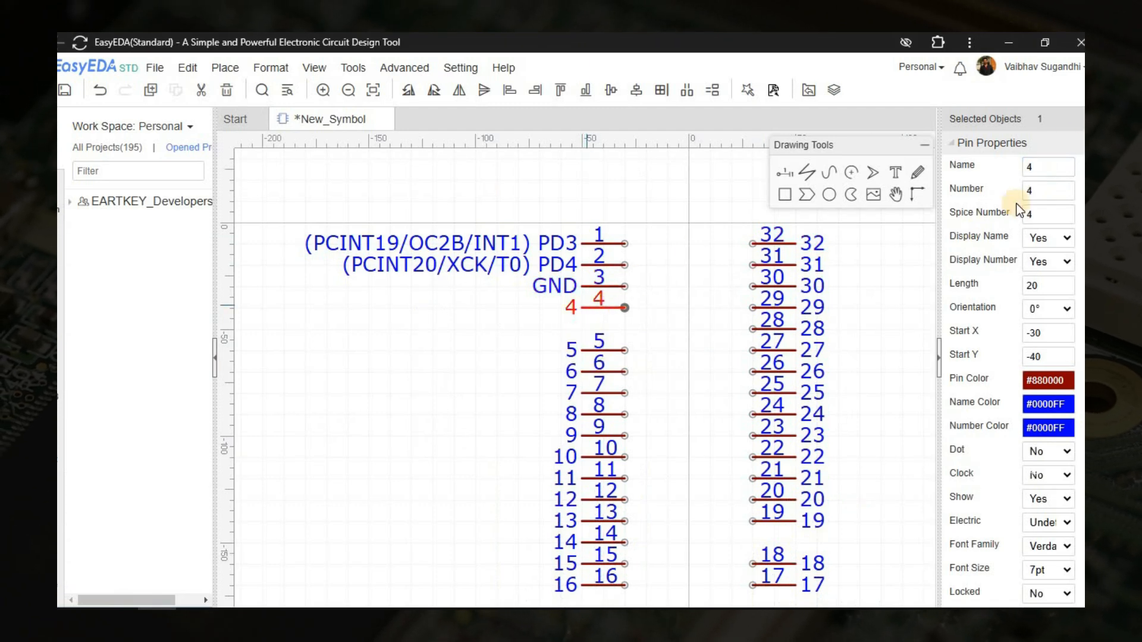
double_click(1038, 168)
key(ctrl+v)
Step: Name the symbol's pin 5 "GND", copying the label from the datasheet pinout
key(alt+Tab)
triple_click(452, 388)
key(ctrl+c)
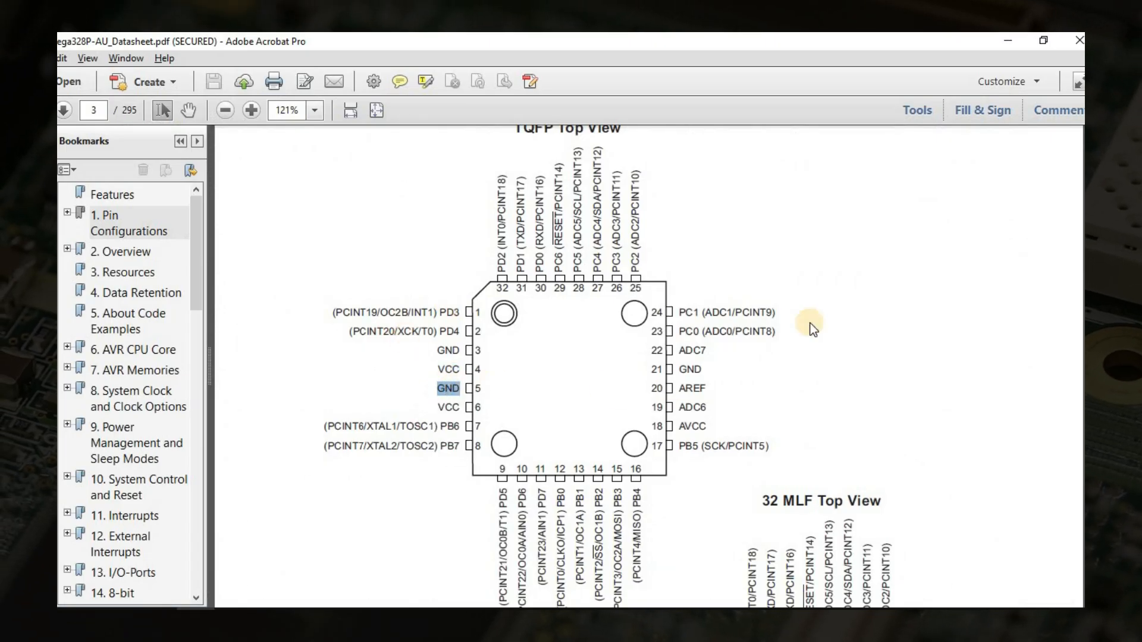
key(alt+Tab)
click(596, 349)
double_click(1038, 169)
key(ctrl+v)
key(Return)
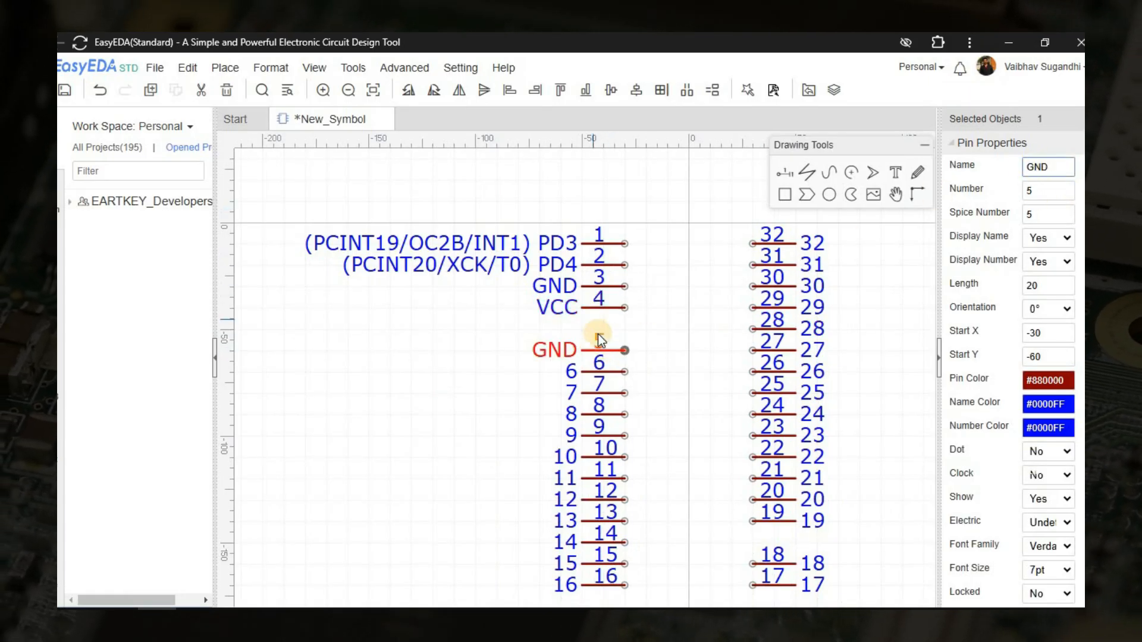
Step: Name the symbol's pin 6 "VCC", copying the label from the datasheet pinout
click(596, 371)
key(alt+Tab)
triple_click(452, 407)
key(ctrl+c)
key(alt+Tab)
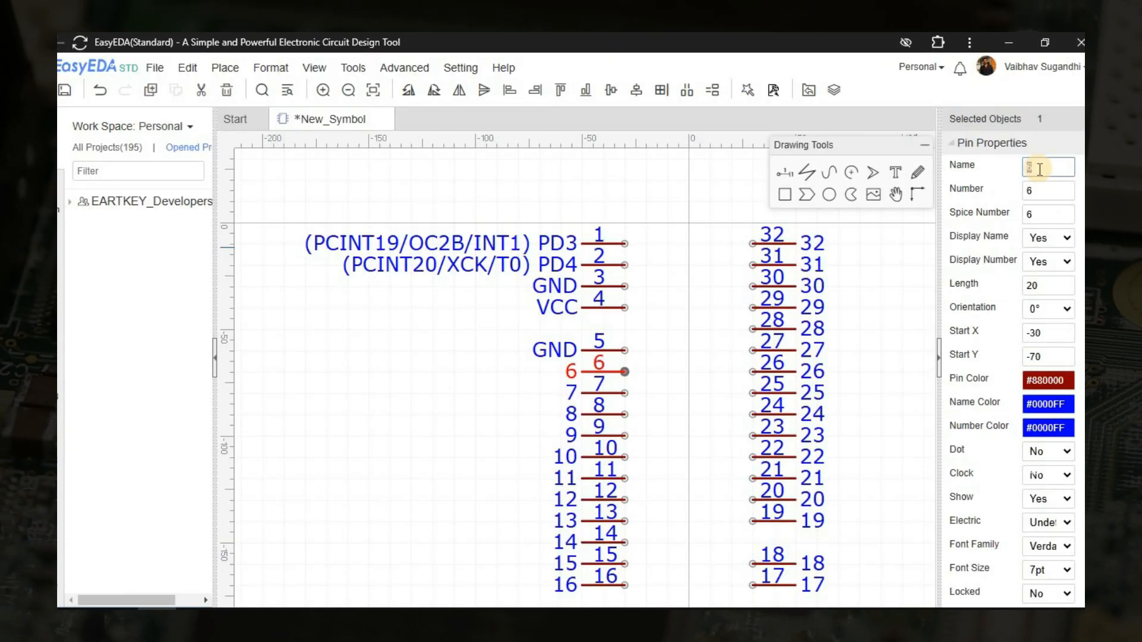
double_click(1038, 168)
key(ctrl+v)
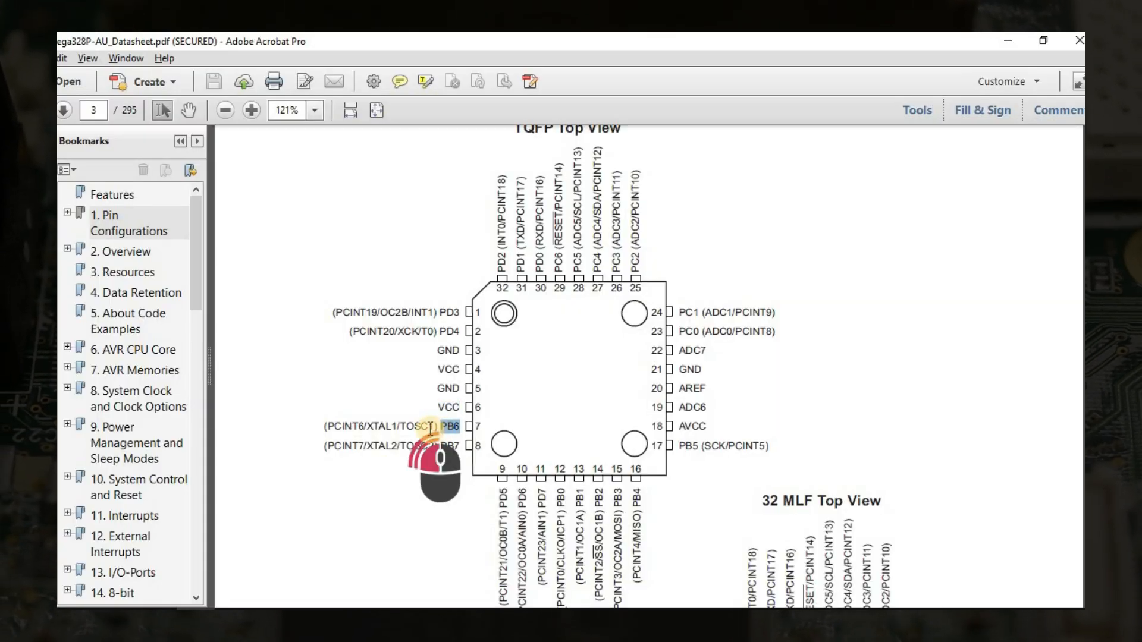
Step: Name the symbol's pin 7 "(PCINT6/XTAL1/TOSC1) PB6", copying the label from the datasheet pinout
triple_click(439, 429)
key(alt+Tab)
click(618, 391)
double_click(1047, 167)
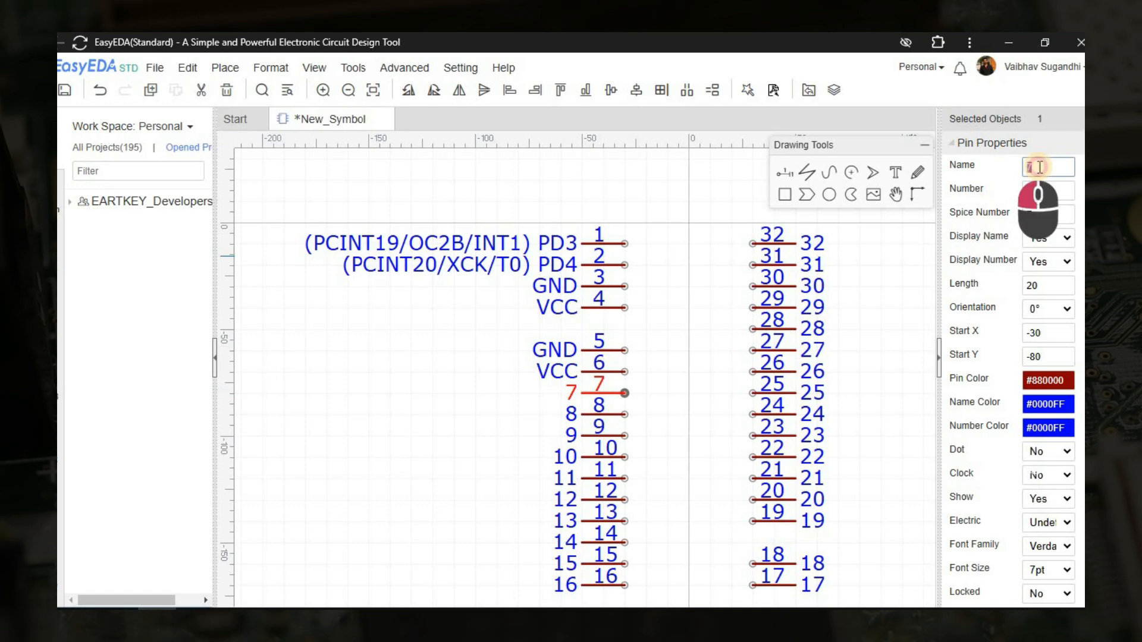
key(ctrl+v)
Step: Name the symbol's pin 8 "(PCINT7/XTAL2/TOSC2) PB7", copying the label from the datasheet pinout
click(621, 415)
key(alt+Tab)
triple_click(448, 448)
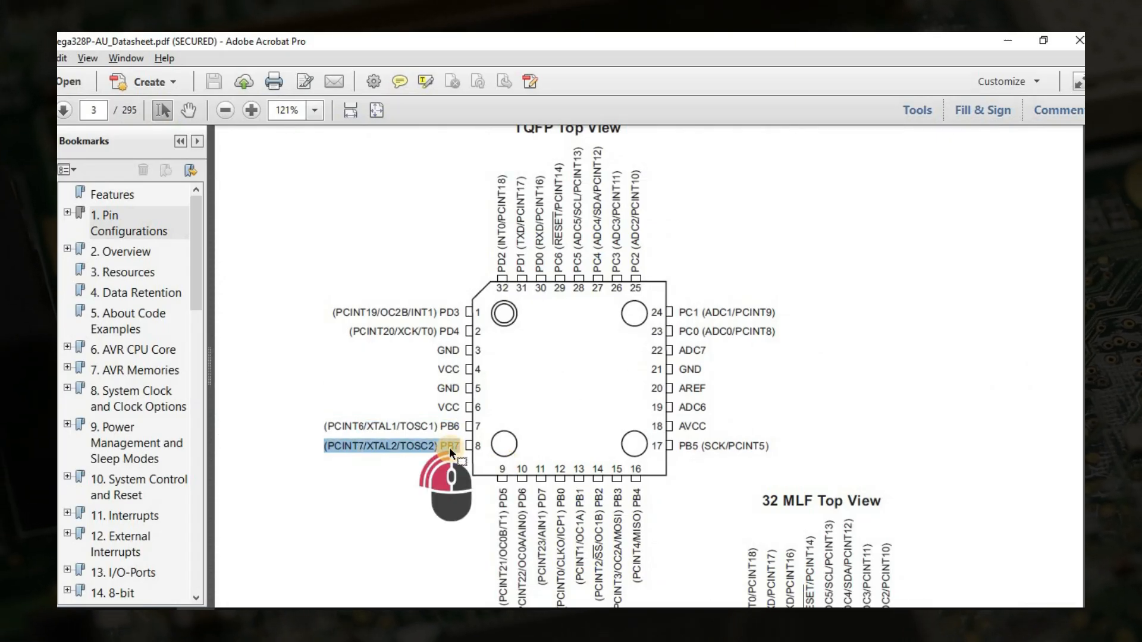
key(alt+Tab)
Step: Name the symbol's pin 9 "(PCINT21/OC0B/T1) PD5", copying the label from the datasheet pinout
click(621, 436)
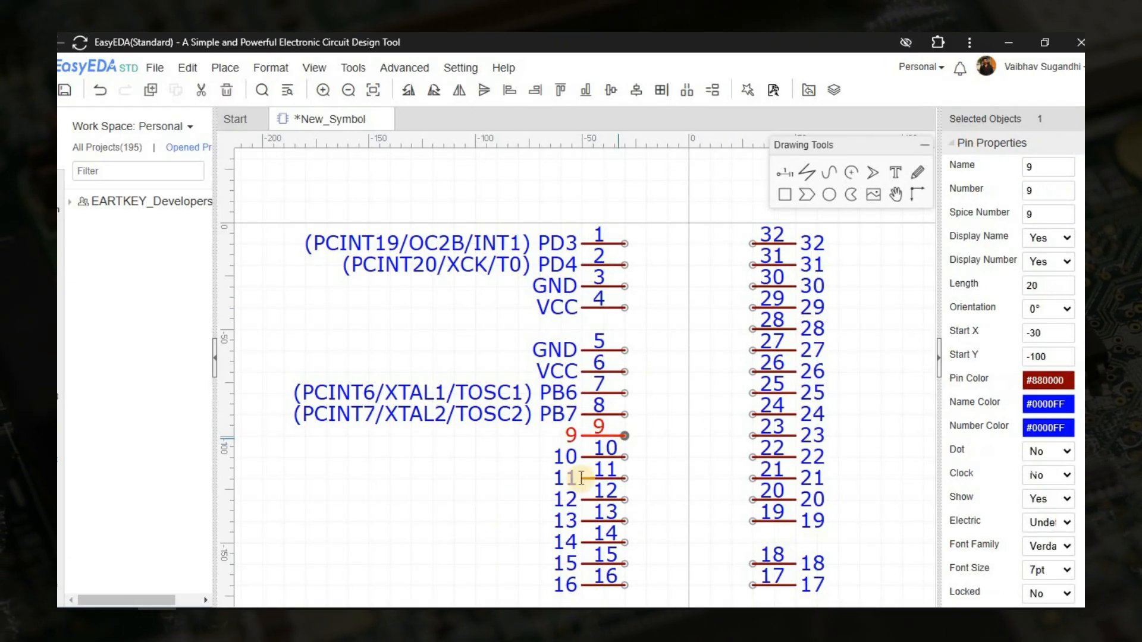
key(alt+Tab)
triple_click(504, 505)
key(ctrl+c)
key(alt+Tab)
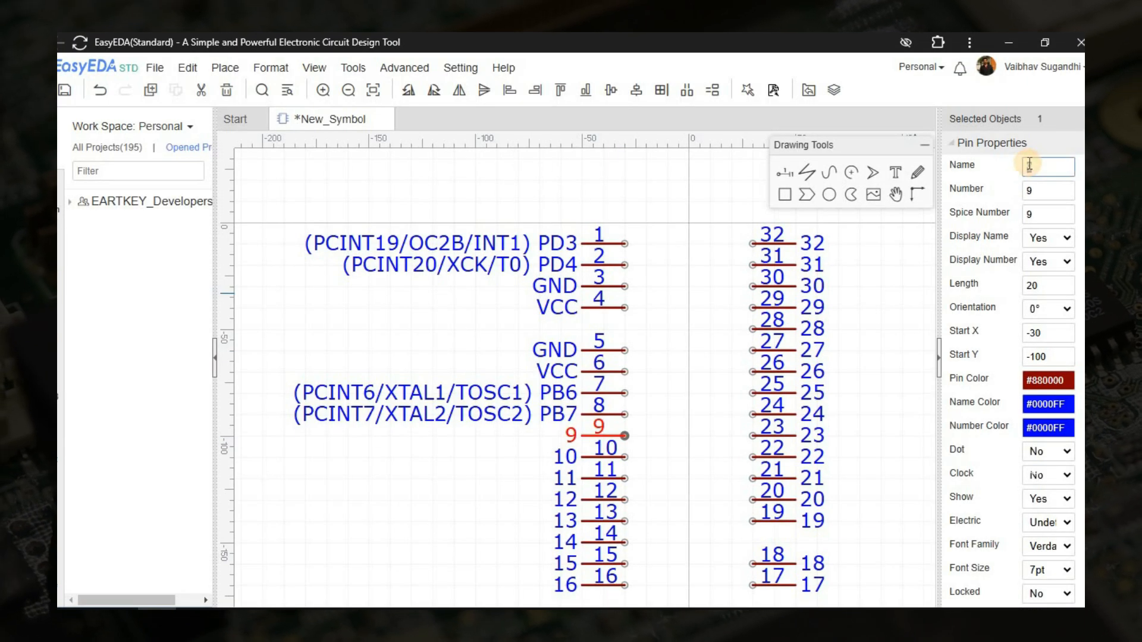
key(ctrl+v)
Step: Name the symbol's pin 10 "(PCINT22/OC0A/AIN0) PD6", copying the label from the datasheet pinout
click(622, 456)
key(alt+Tab)
triple_click(524, 503)
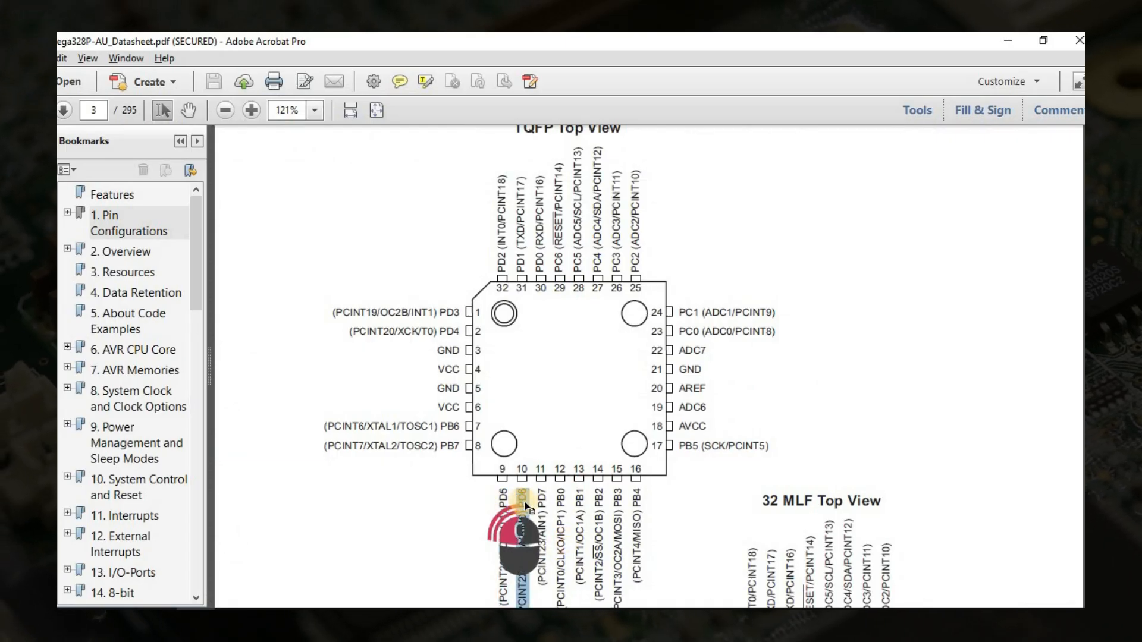
key(ctrl+c)
key(alt+Tab)
Step: Name the symbol's pin 11 "(PCINT23/AIN1) PD7", copying the label from the datasheet pinout
key(alt+Tab)
triple_click(540, 503)
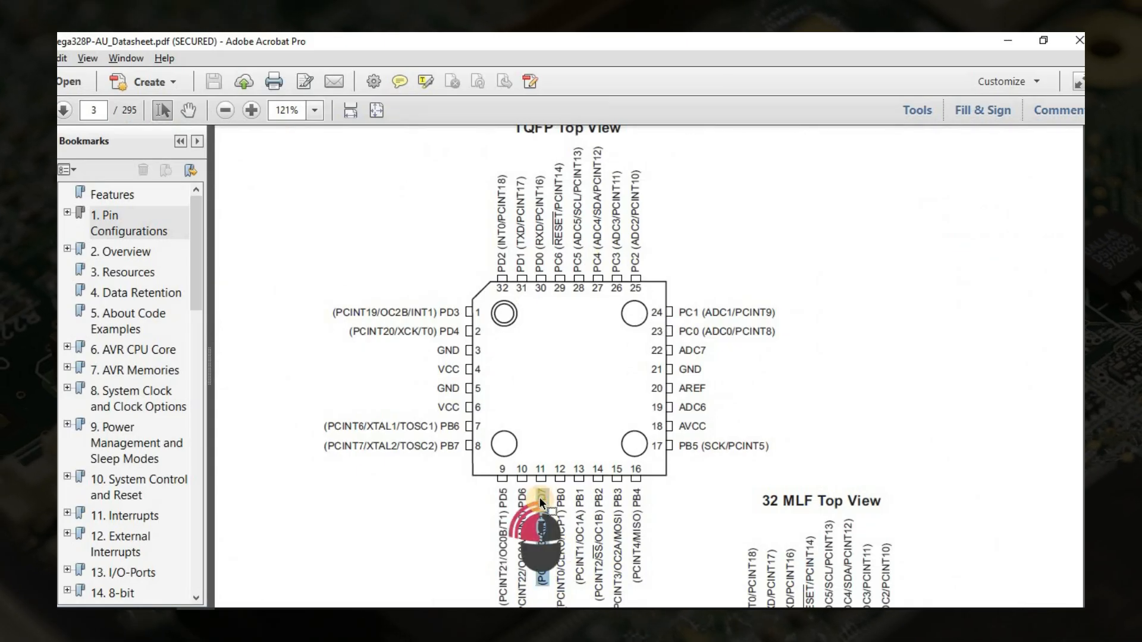
key(ctrl+c)
key(alt+Tab)
click(599, 498)
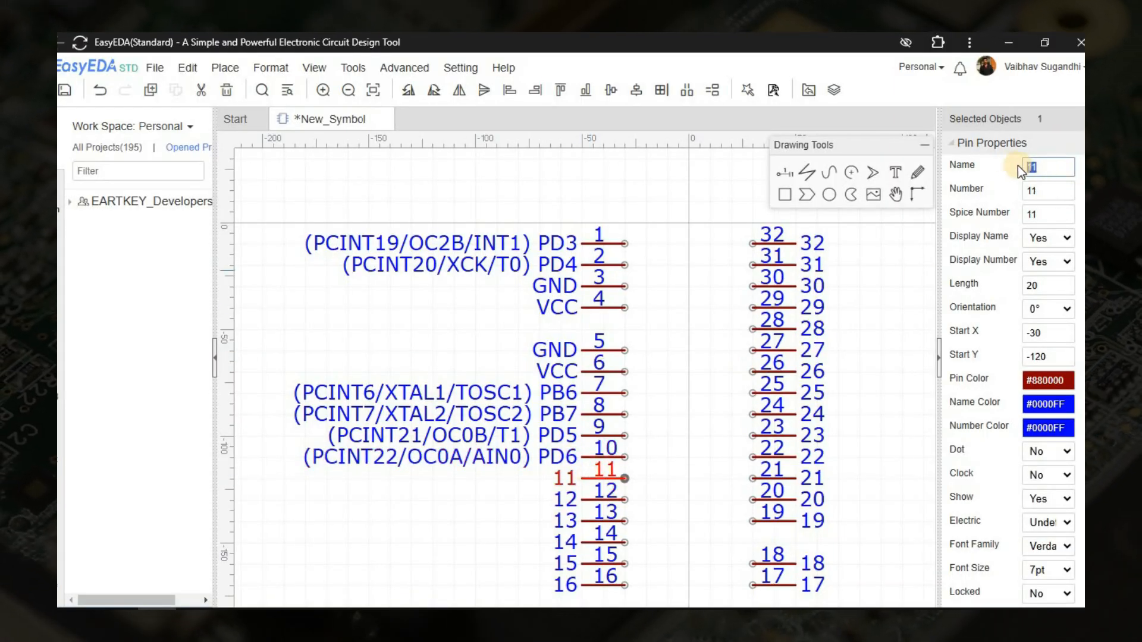
key(ctrl+v)
Step: Name the symbol's pin 12 "(PCINT0/CLKO/ICP1) PB0", copying the label from the datasheet pinout
key(alt+Tab)
triple_click(548, 506)
key(ctrl+c)
key(alt+Tab)
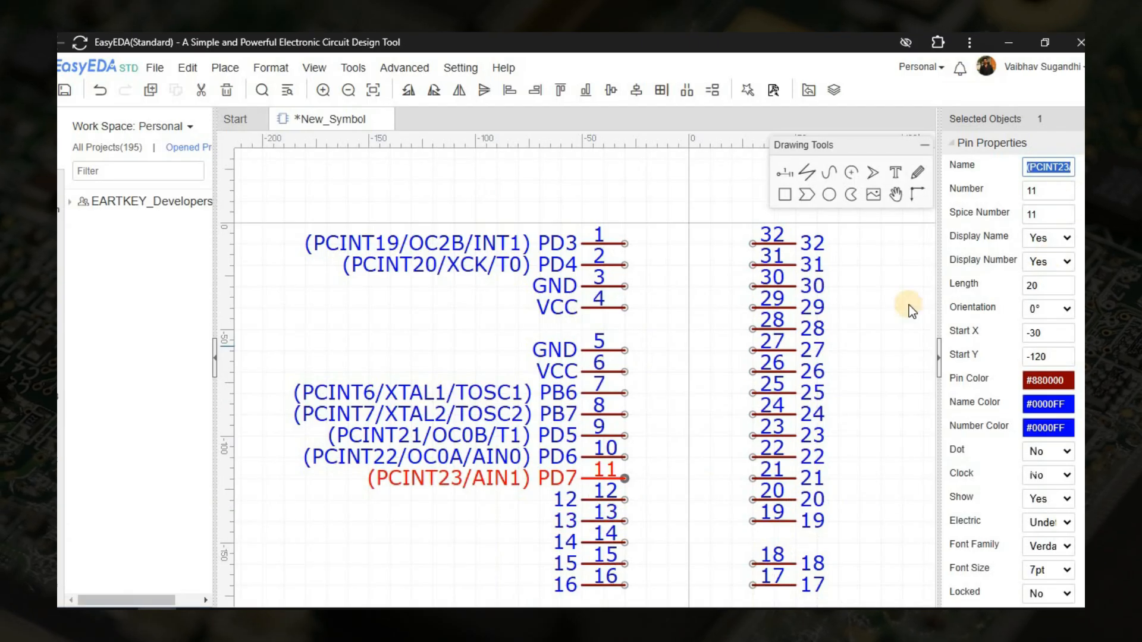
click(611, 501)
key(ctrl+v)
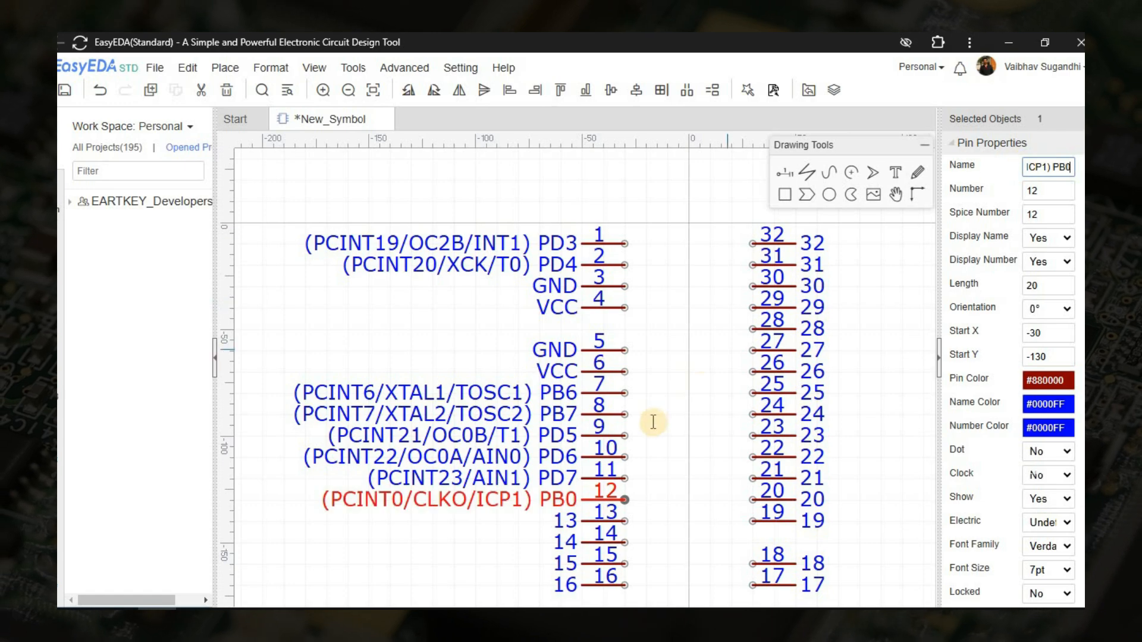
Step: Name the symbol's pin 13 "(PCINT1/OC1A) PB1", copying the label from the datasheet pinout
key(alt+Tab)
triple_click(581, 476)
key(ctrl+c)
key(alt+Tab)
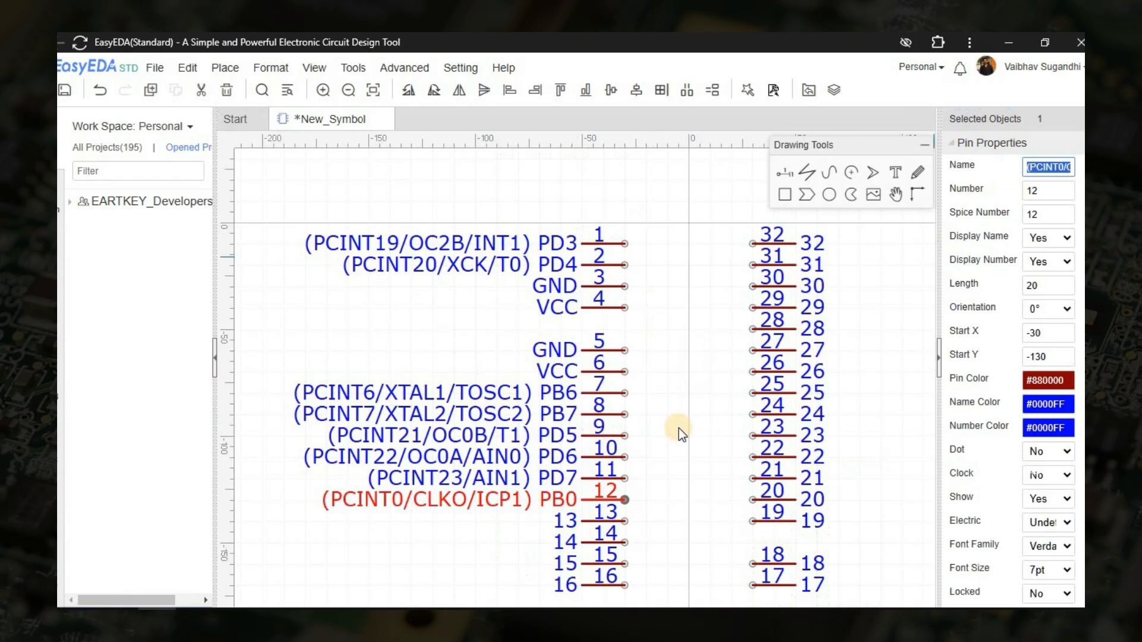
click(609, 516)
key(ctrl+v)
Step: Name the symbol's pin 14 "(PCINT2/SS/OC1B) PB2", copying the label from the datasheet pinout
key(alt+Tab)
triple_click(596, 458)
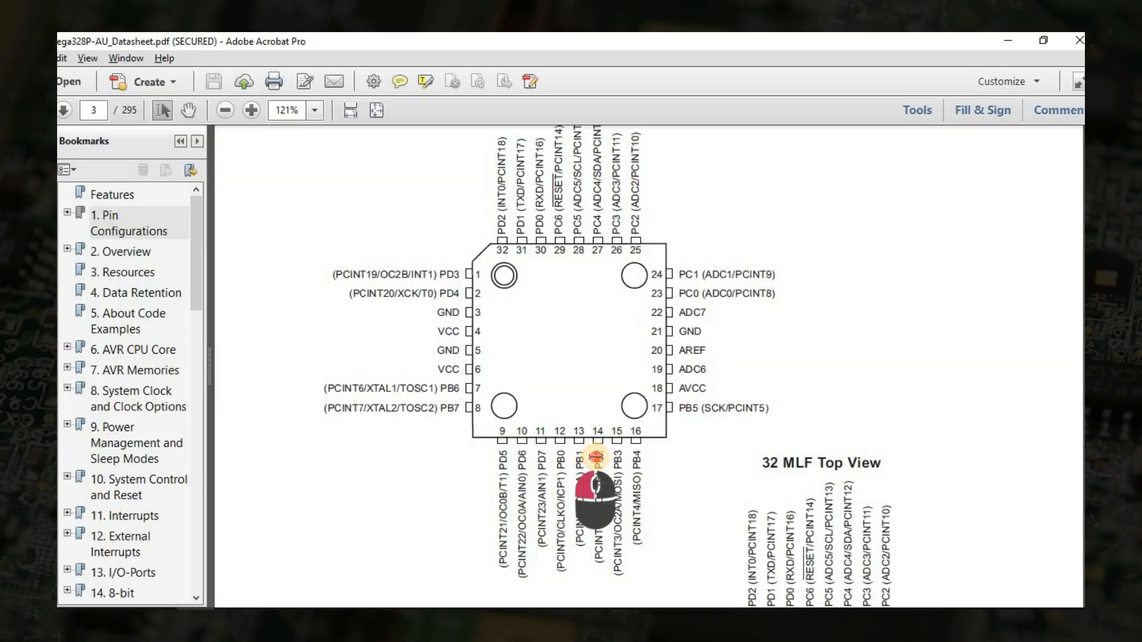
key(alt+Tab)
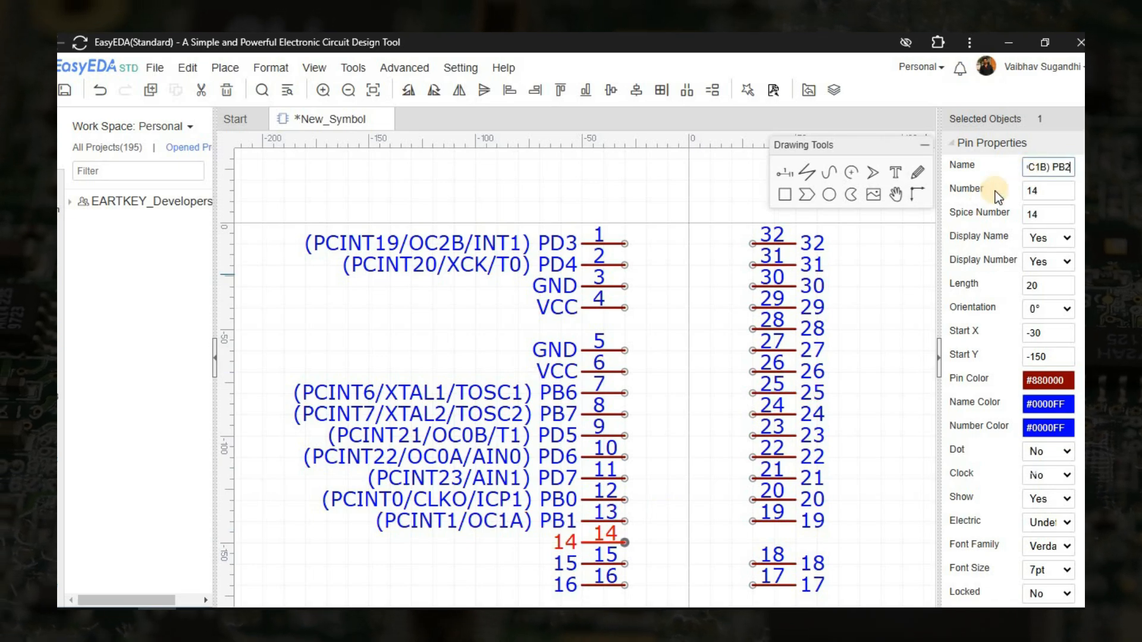
Step: Name the symbol's pin 15 "(PCINT3/OC2A/MOSI) PB3", copying the label from the datasheet pinout
key(alt+Tab)
triple_click(623, 464)
key(ctrl+c)
key(alt+Tab)
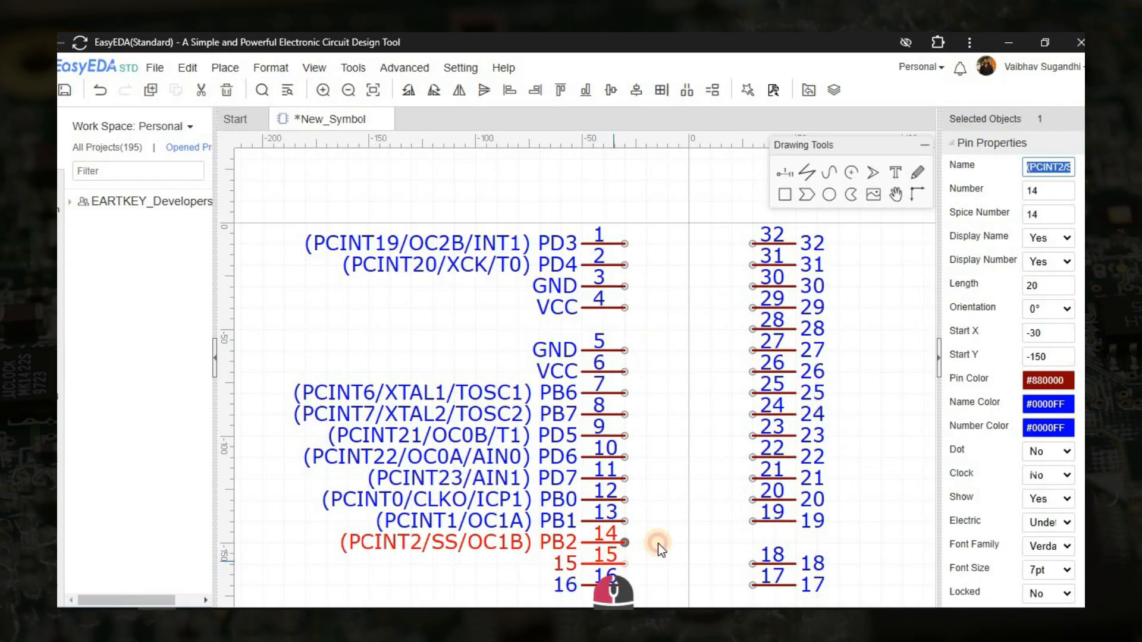
click(621, 563)
key(ctrl+v)
Step: Name the symbol's pin 16 "(PCINT4/MISO) PB4", copying the label from the datasheet pinout
key(alt+Tab)
triple_click(633, 459)
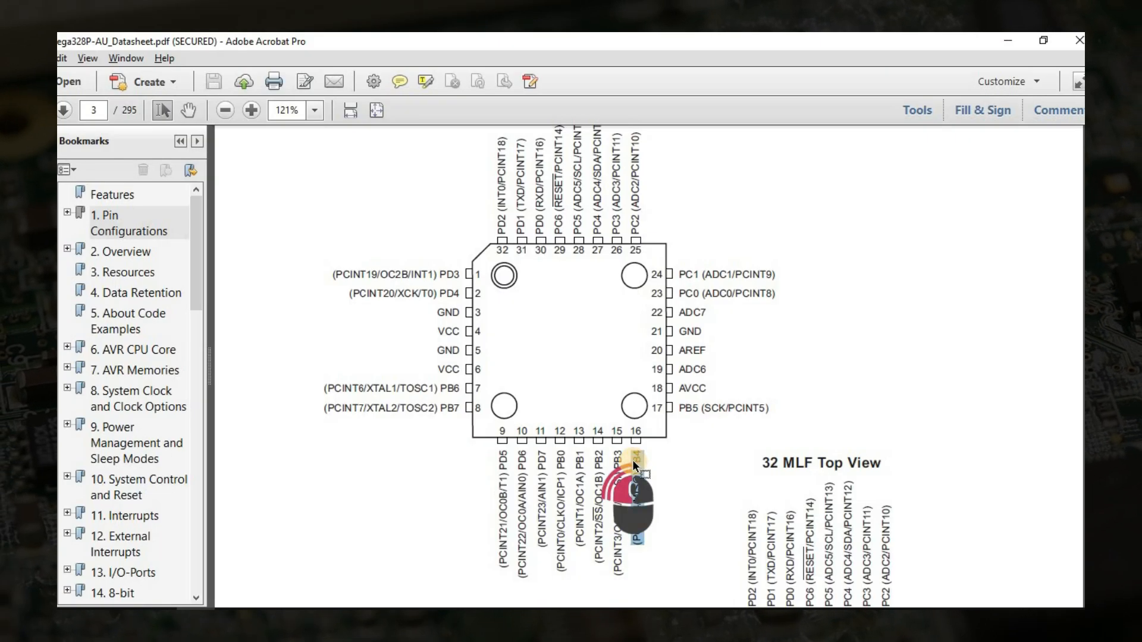
key(ctrl+c)
key(alt+Tab)
key(Return)
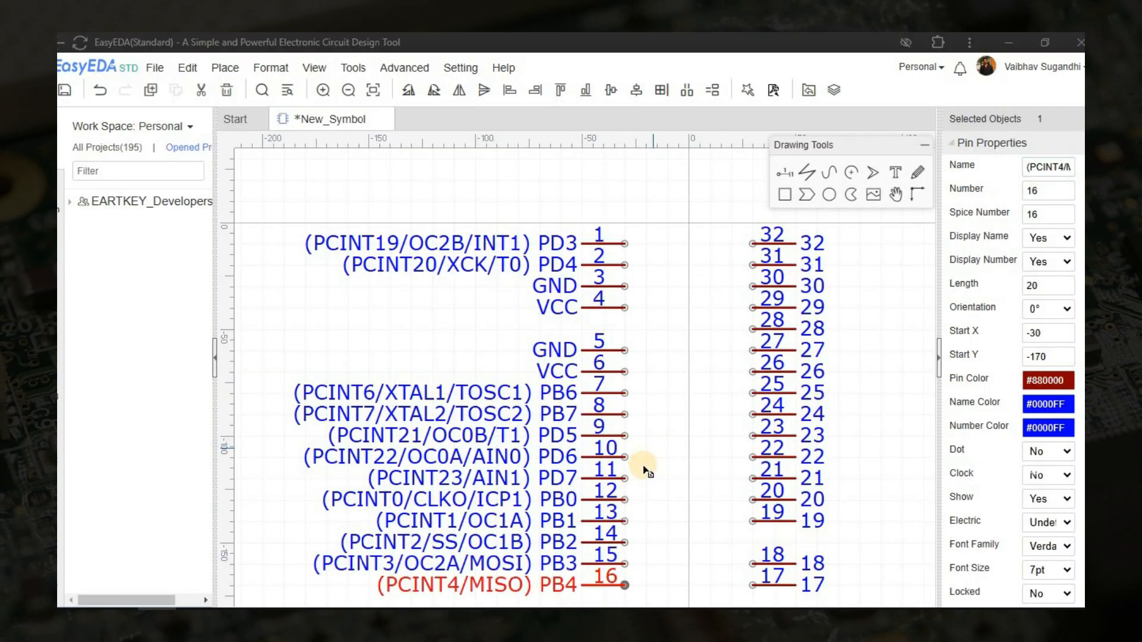
Step: Name the symbol's pin 17 "PB5 (SCK/PCINT5)", copying the label from the datasheet pinout
key(alt+Tab)
click(696, 384)
drag(679, 406, 780, 416)
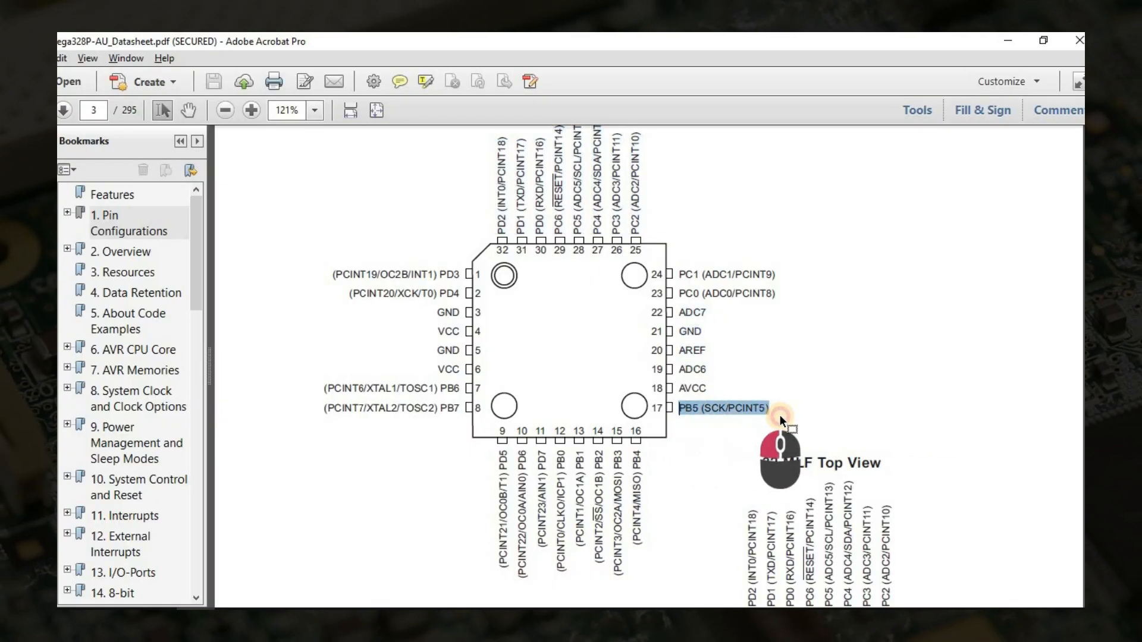
key(ctrl+c)
key(alt+Tab)
right_drag(809, 582, 712, 402)
key(ctrl+v)
key(Return)
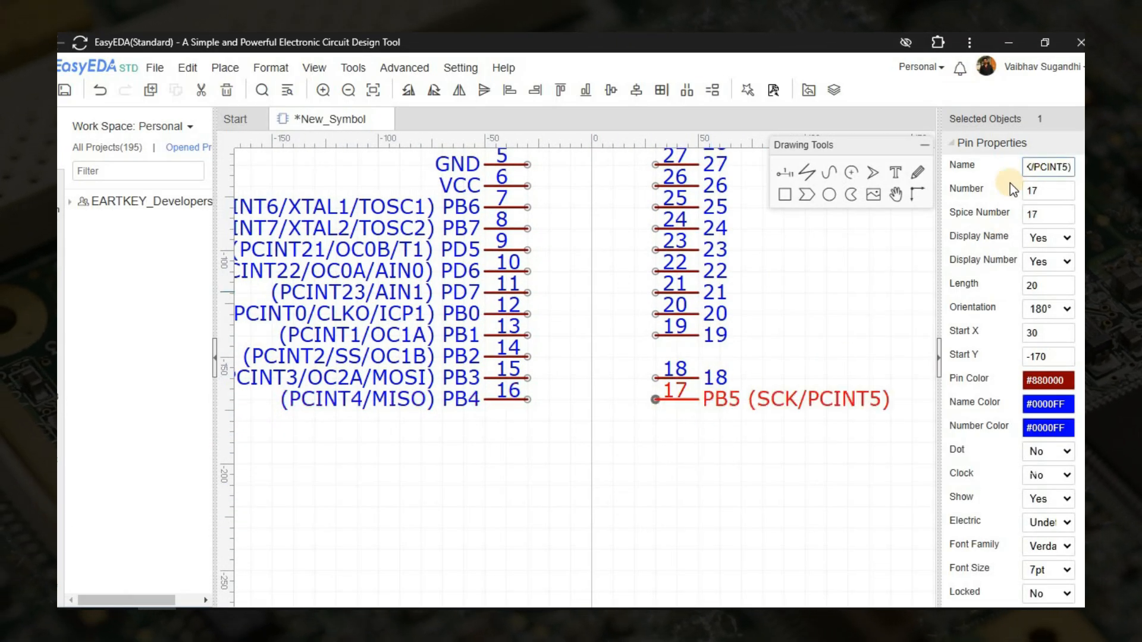
Step: Name the symbol's pin 18 "AVCC", copying the label from the datasheet pinout
key(alt+Tab)
double_click(698, 388)
key(ctrl+c)
key(alt+Tab)
click(723, 380)
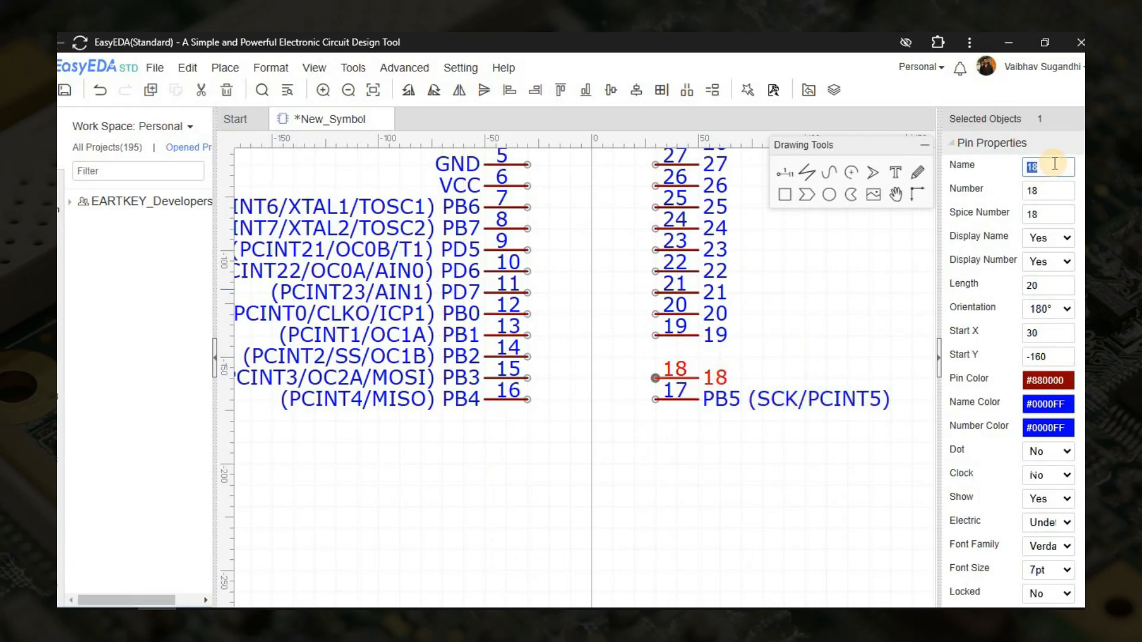
Step: Name the symbol's pin 19 "ADC6", copying the label from the datasheet pinout
key(alt+Tab)
key(alt+Tab)
click(714, 334)
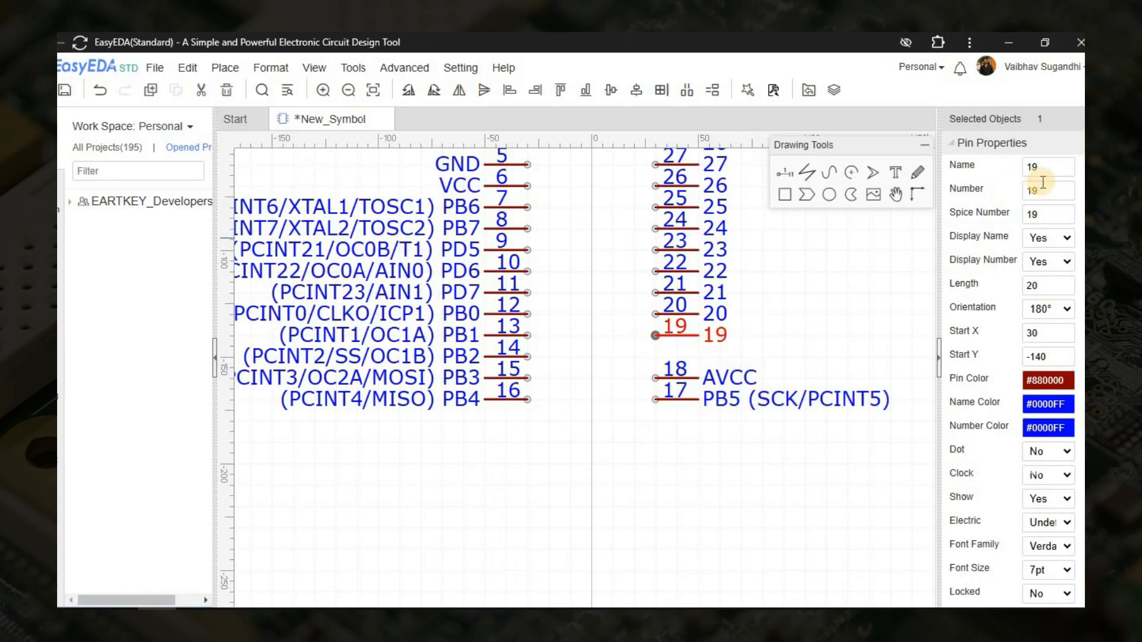
key(Return)
Step: Name the symbol's pin 20 "AREF", copying the label from the datasheet pinout
key(alt+Tab)
double_click(693, 349)
key(ctrl+c)
key(alt+Tab)
click(718, 314)
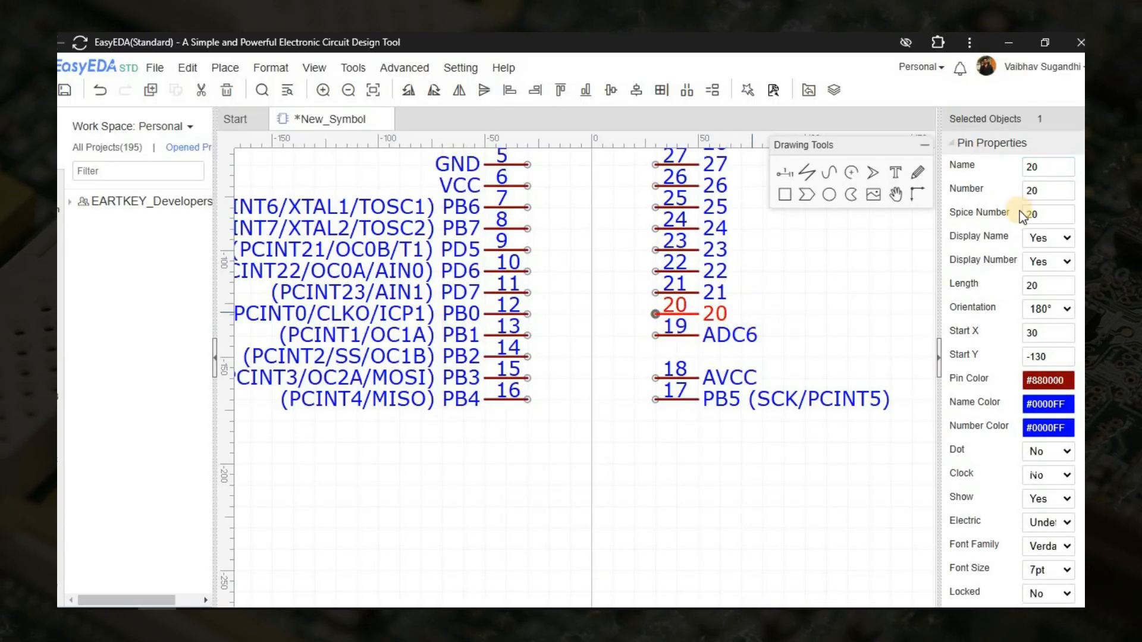
key(Return)
Step: Name the symbol's pin 21 "GND", copying the label from the datasheet pinout
key(alt+Tab)
double_click(692, 331)
key(ctrl+c)
key(alt+Tab)
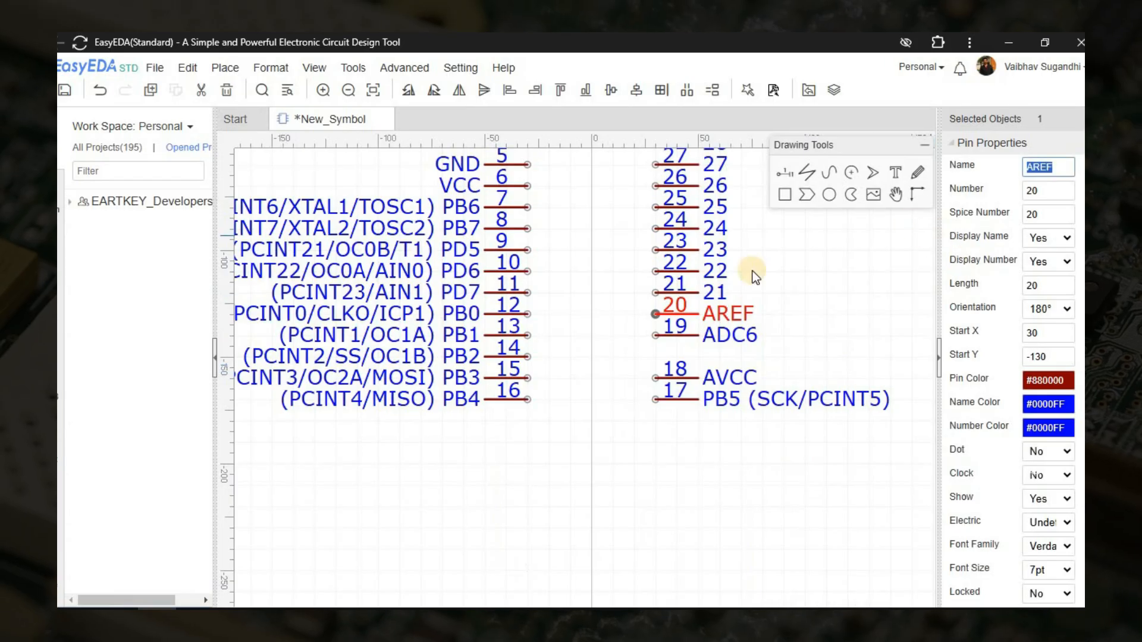
click(719, 292)
Step: Name the symbol's pin 22 "ADC7", copying the label from the datasheet pinout
key(alt+Tab)
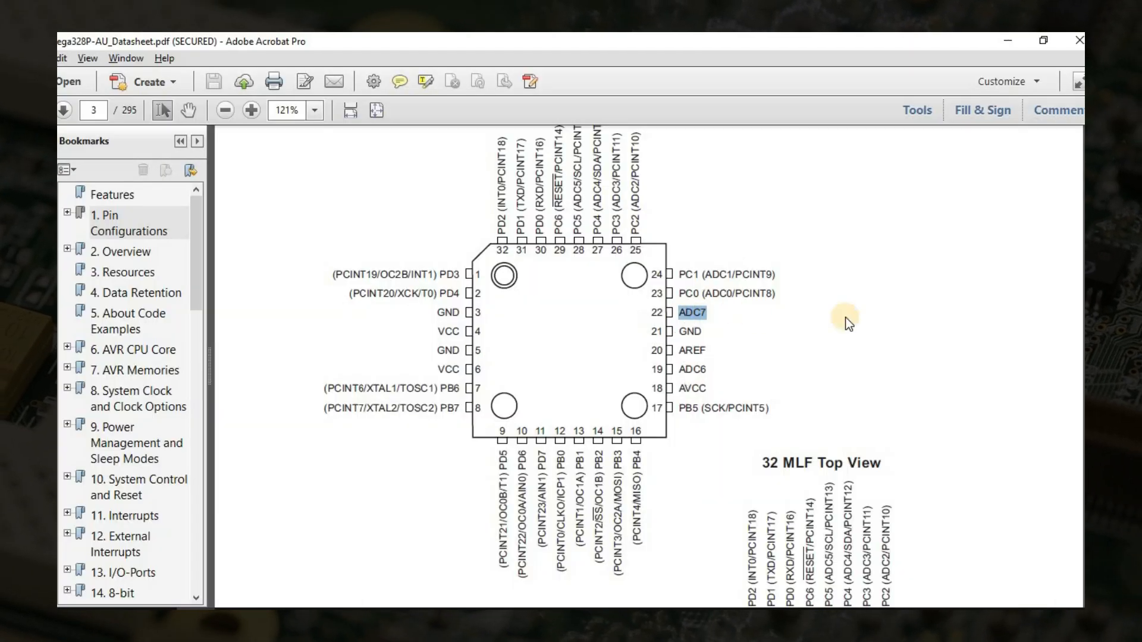
key(alt+Tab)
click(719, 271)
double_click(1033, 166)
key(ctrl+v)
key(Return)
Step: Name the symbol's pin 23 "PC0 (ADC0/PCINT8)", copying the label from the datasheet pinout
key(alt+Tab)
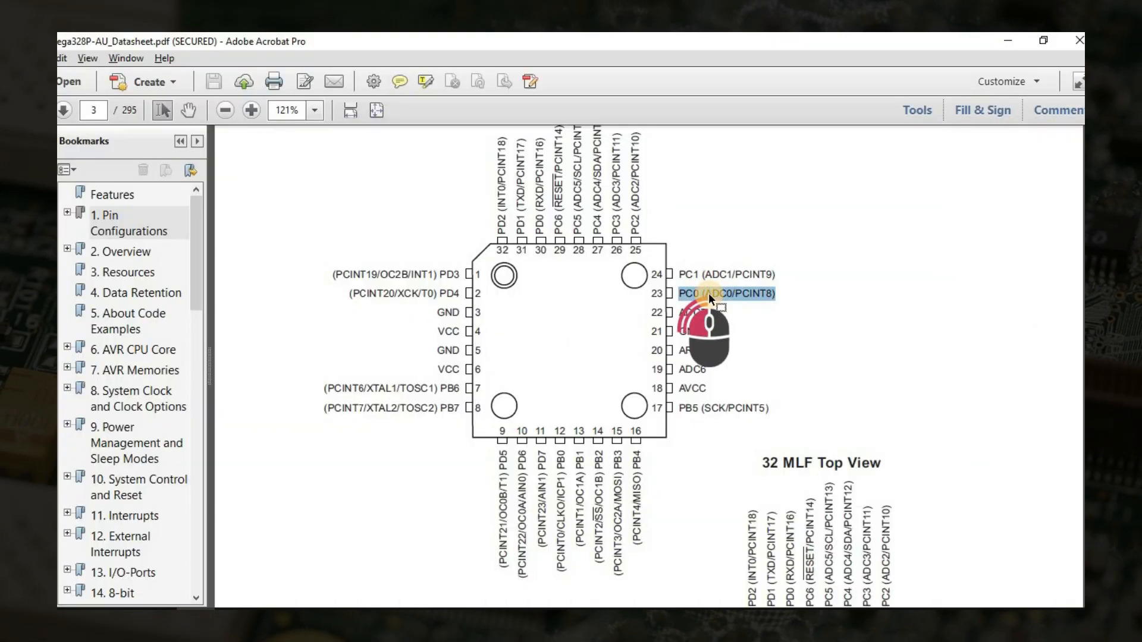
key(alt+Tab)
double_click(1042, 165)
key(ctrl+v)
key(Return)
Step: Name the symbol's pin 24 "PC1 (ADC1/PCINT9)", copying the label from the datasheet pinout
key(alt+Tab)
drag(652, 274, 685, 280)
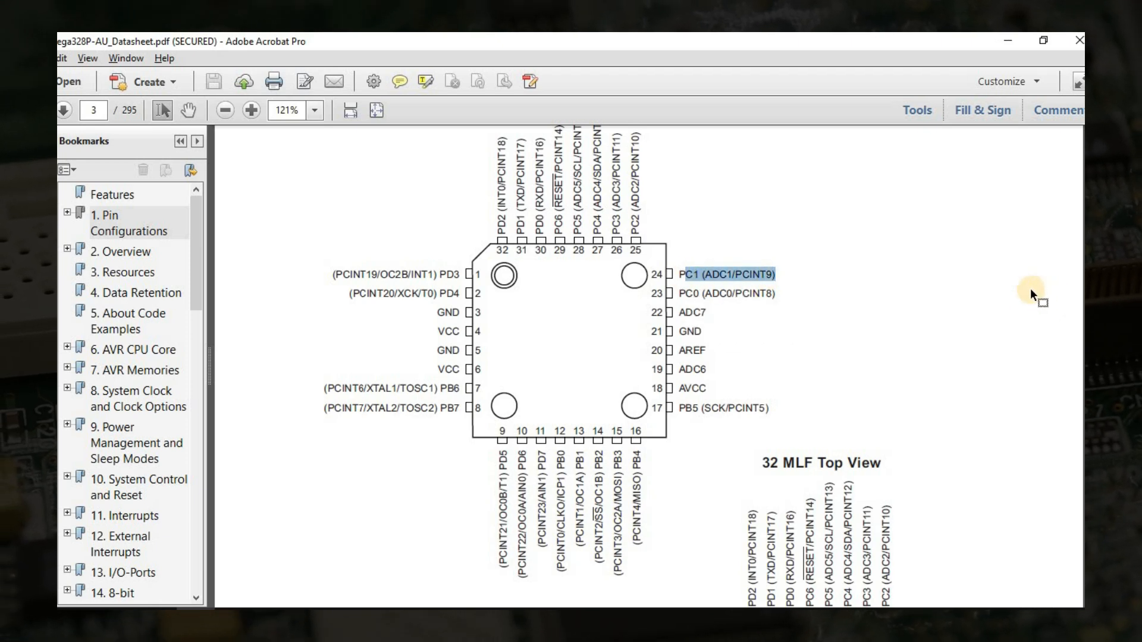
mouse_move(775, 276)
mouse_down()
mouse_move(761, 300)
mouse_move(758, 279)
mouse_up()
key(alt+Tab)
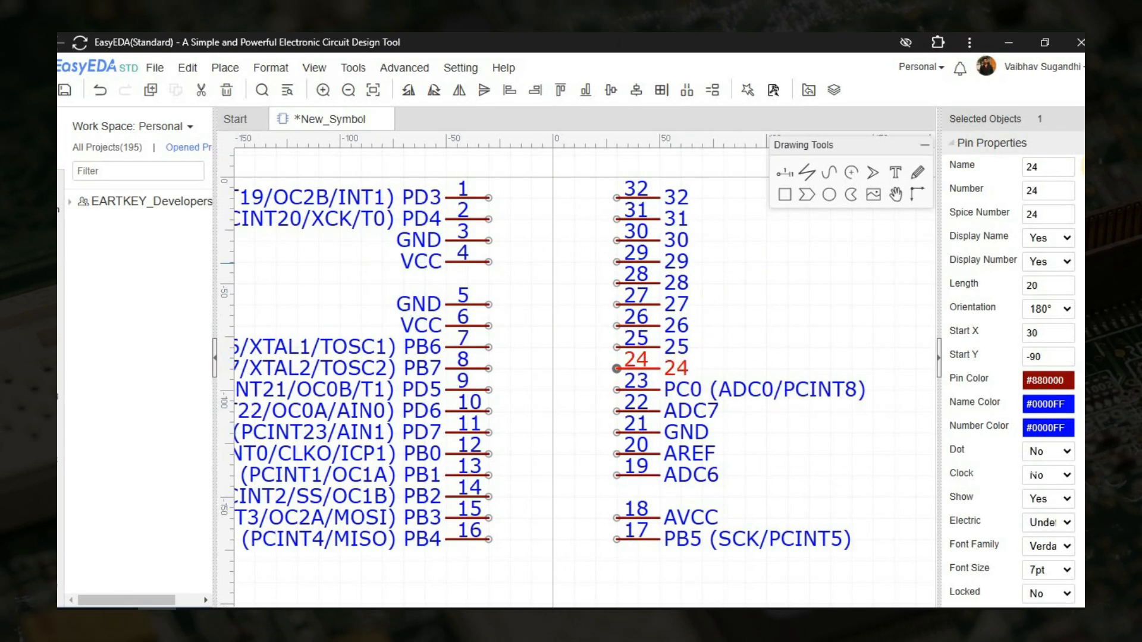
Step: Name the symbol's pin 25 "PC2 (ADC2/PCINT10)", copying the label from the datasheet pinout
key(alt+Tab)
triple_click(636, 205)
key(ctrl+c)
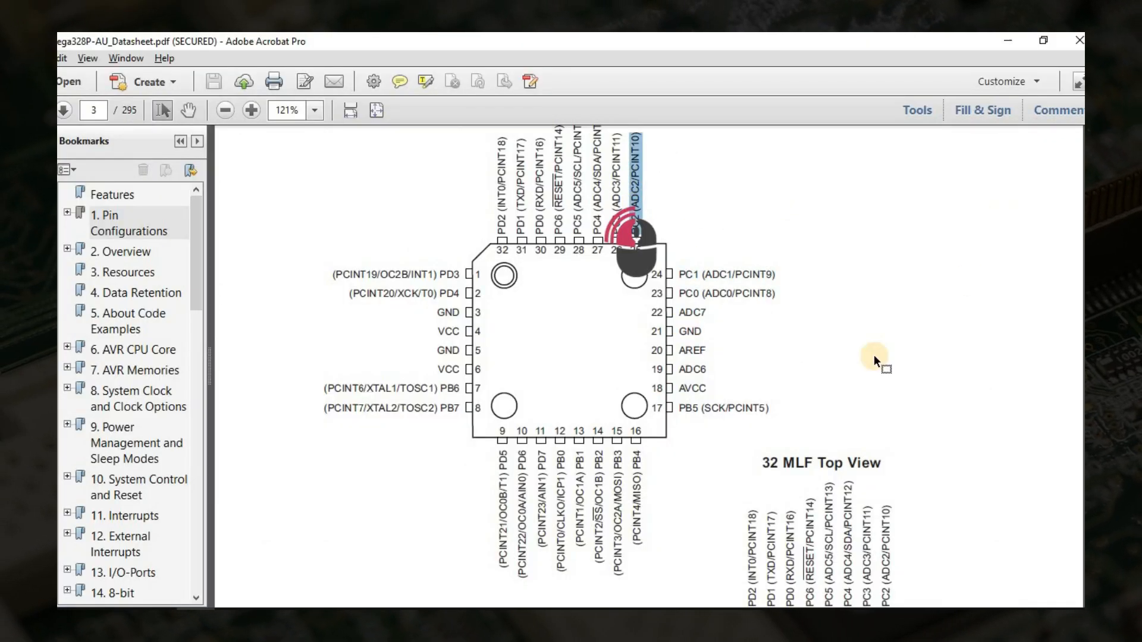
key(alt+Tab)
key(ctrl+v)
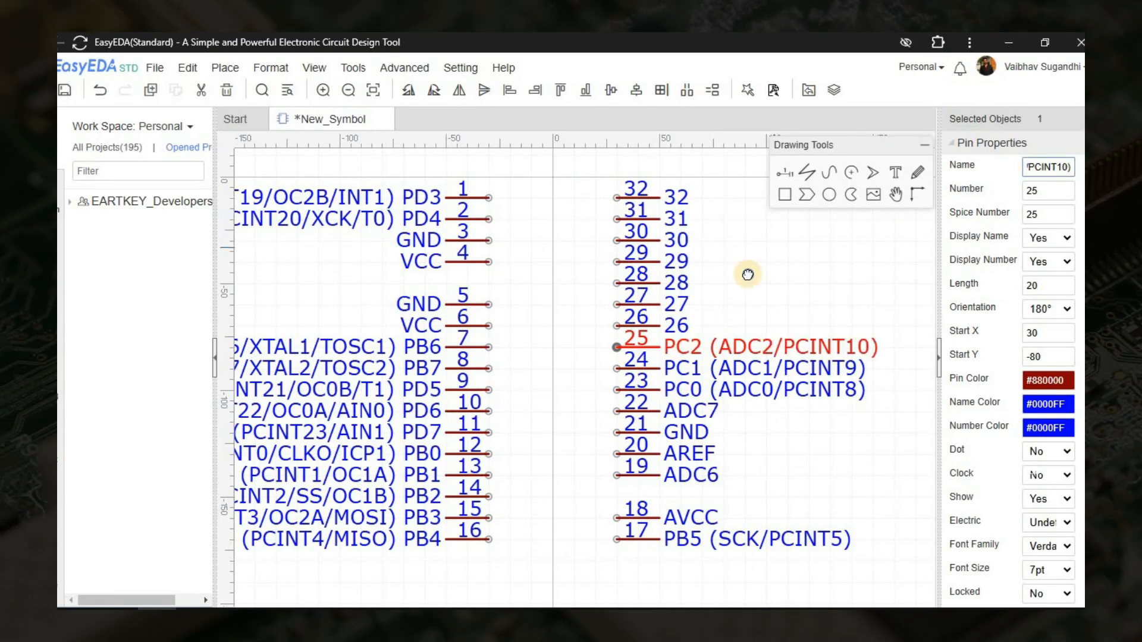
Step: Name the symbol's pin 26 "PC3 (ADC3/PCINT11)", copying the label from the datasheet pinout
key(alt+Tab)
key(alt+Tab)
click(664, 400)
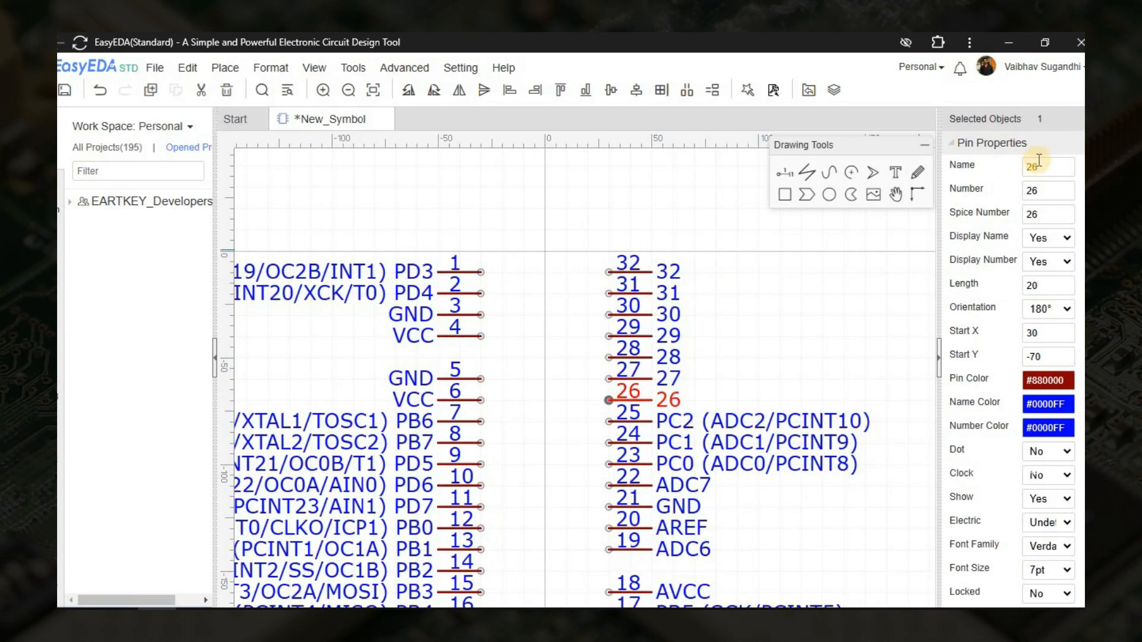
double_click(1037, 165)
text(PC3 (ADC3/PCINT11))
Step: Name the symbol's pin 27 "PC4 (ADC4/SDA/PCINT12)", copying the label from the datasheet pinout
key(alt+Tab)
triple_click(602, 195)
key(alt+Tab)
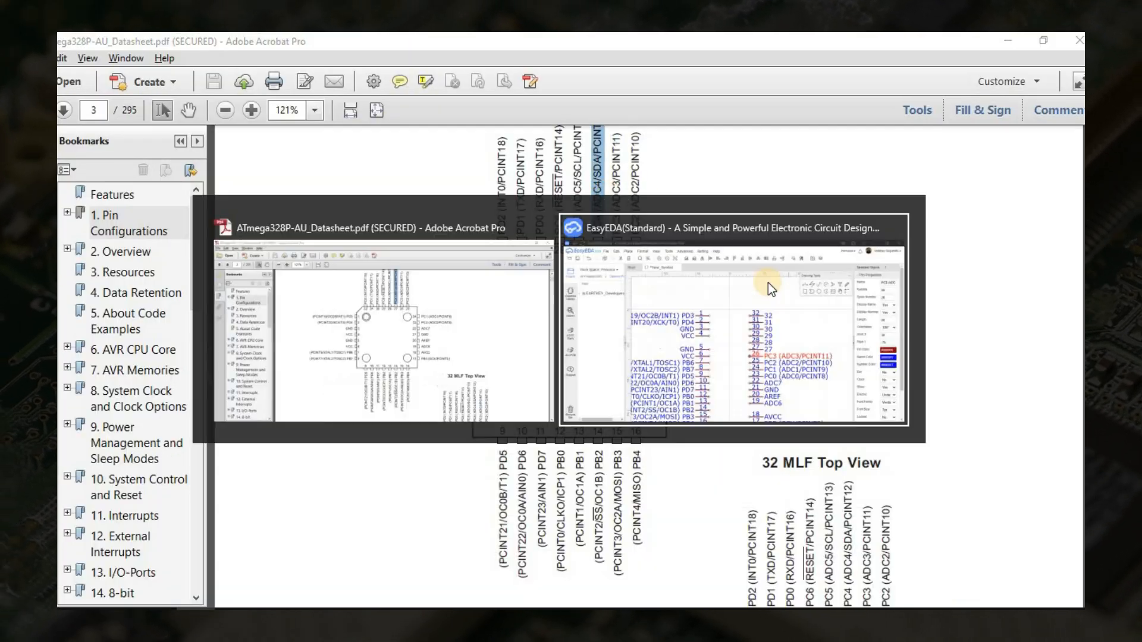
click(668, 379)
Step: Name the symbol's pin 28 "PC5 (ADC5/SCL/PCINT13)", copying the label from the datasheet pinout
key(alt+Tab)
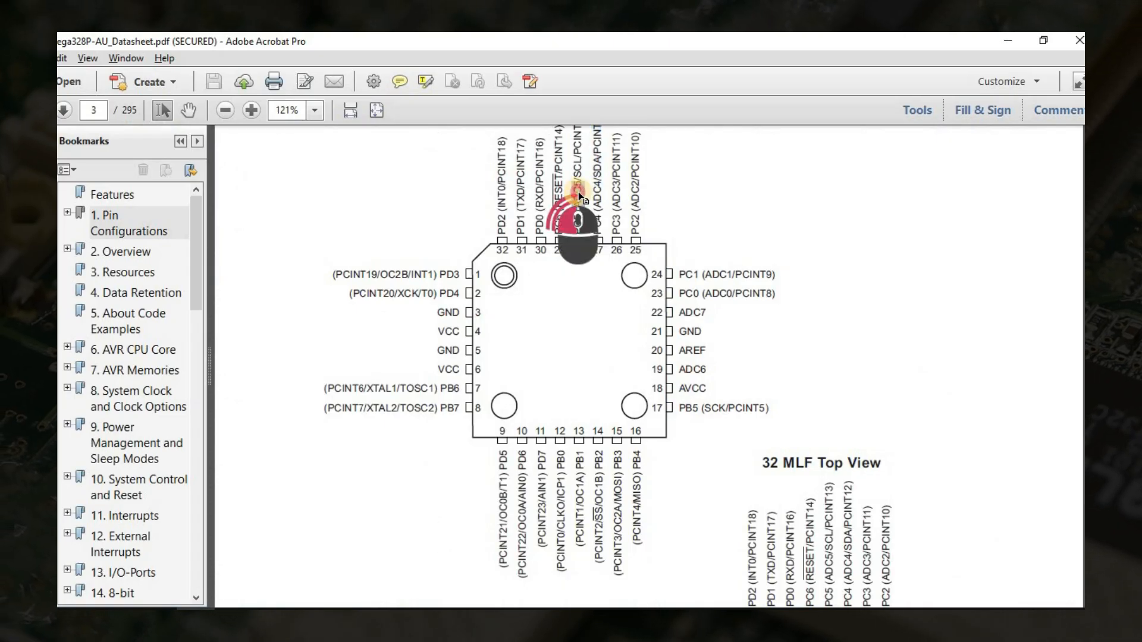
triple_click(579, 195)
key(ctrl+c)
key(alt+Tab)
click(693, 349)
double_click(1037, 167)
key(ctrl+v)
click(739, 328)
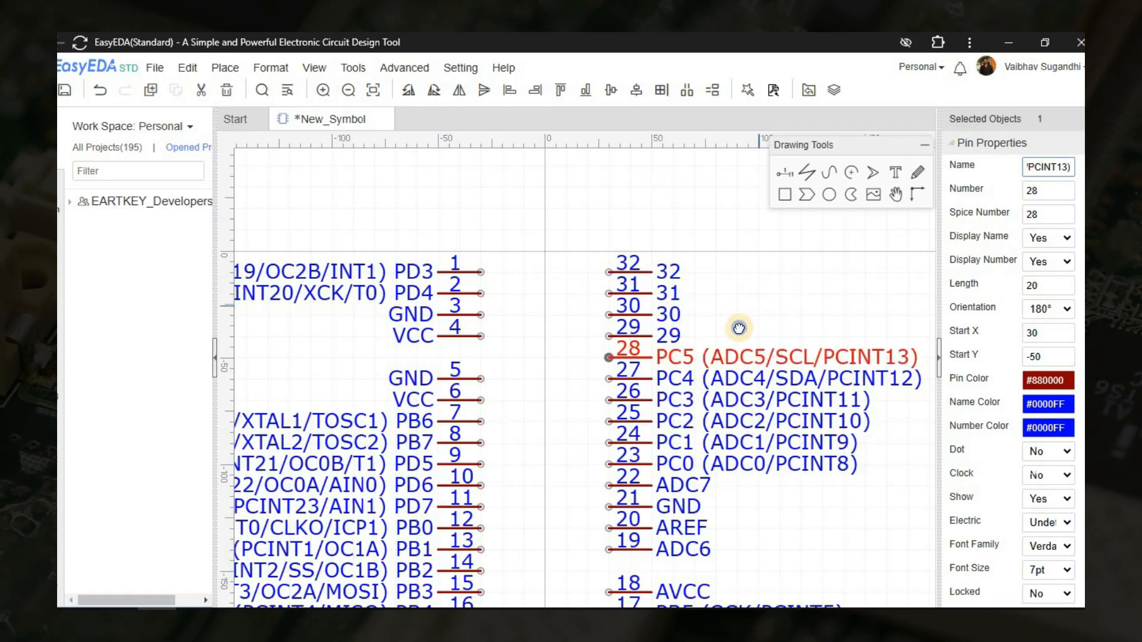
Step: Name the symbol's pin 29 "PC6 (RESET/PCINT14)", copying the label from the datasheet pinout
key(alt+Tab)
triple_click(558, 196)
key(ctrl+c)
key(alt+Tab)
click(640, 349)
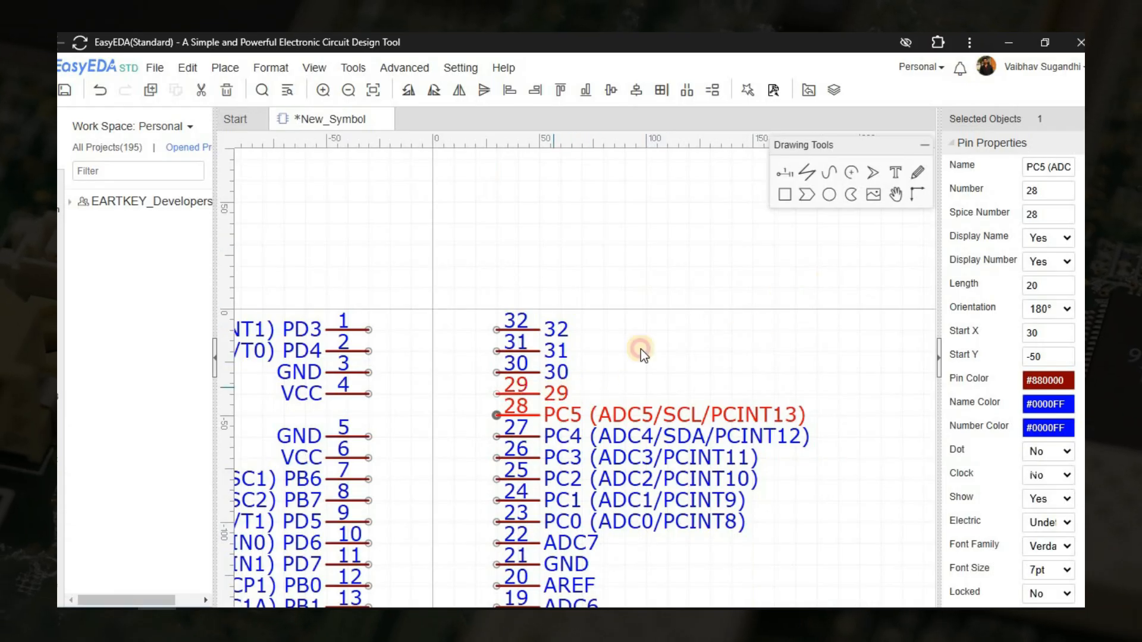
double_click(1037, 167)
key(ctrl+v)
Step: Name the symbol's pin 30 "PD0 (RXD/PCINT16)", copying the label from the datasheet pinout
key(alt+Tab)
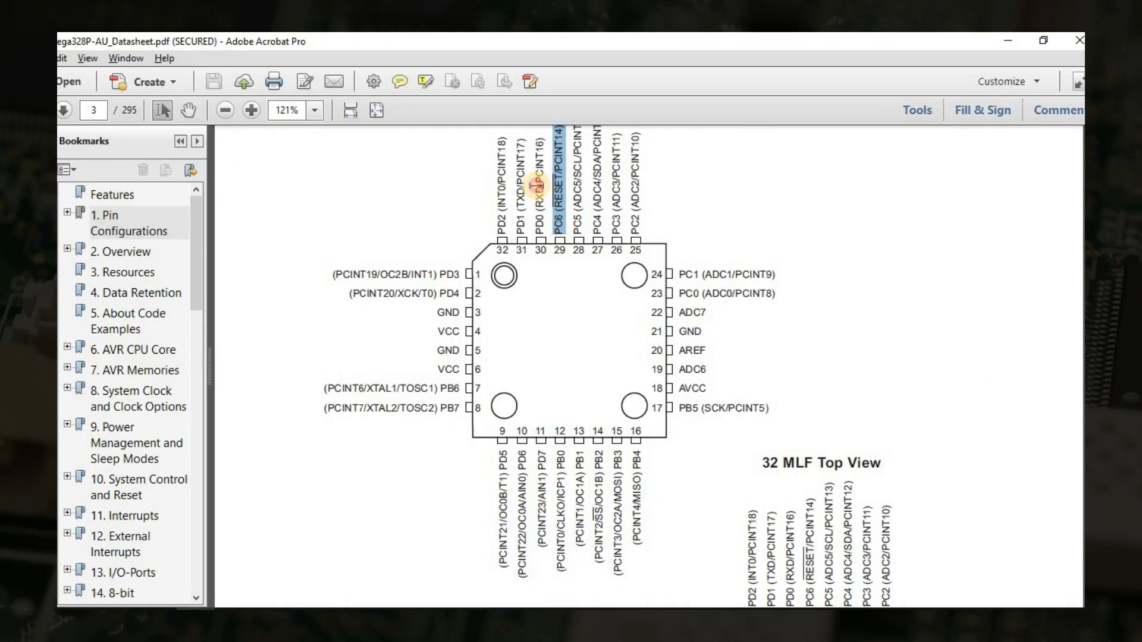
drag(537, 209, 535, 178)
key(alt+Tab)
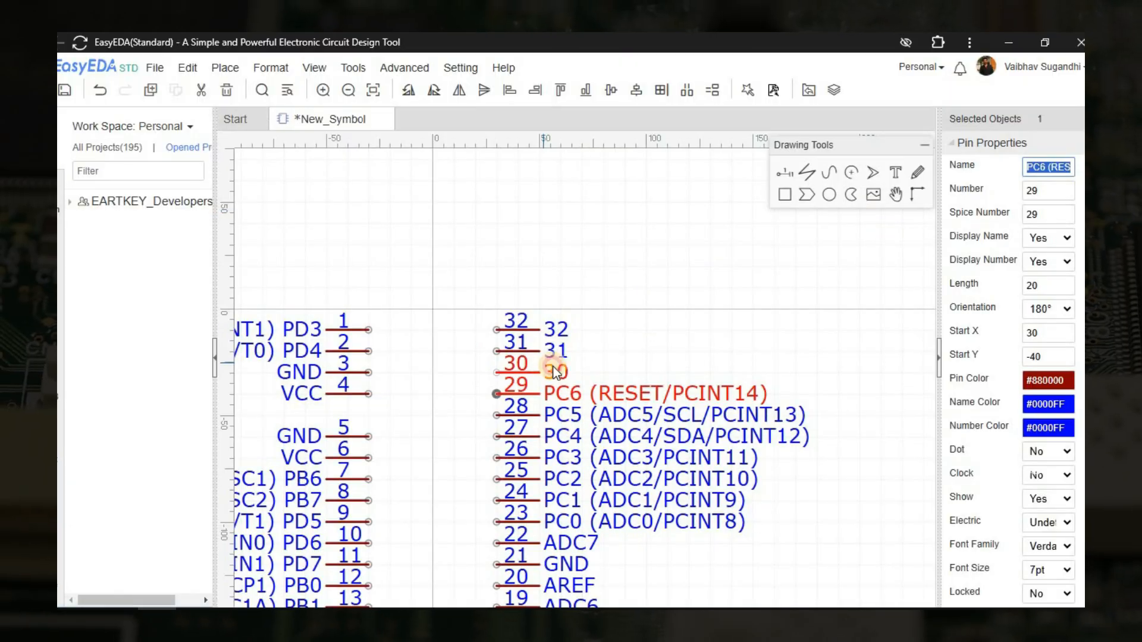
click(554, 367)
double_click(1047, 167)
text(PD0 (RXD/PCINT16))
Step: Name the symbol's pin 31 "PD1 (TXD/PCINT17)", copying the label from the datasheet pinout
key(alt+Tab)
triple_click(518, 197)
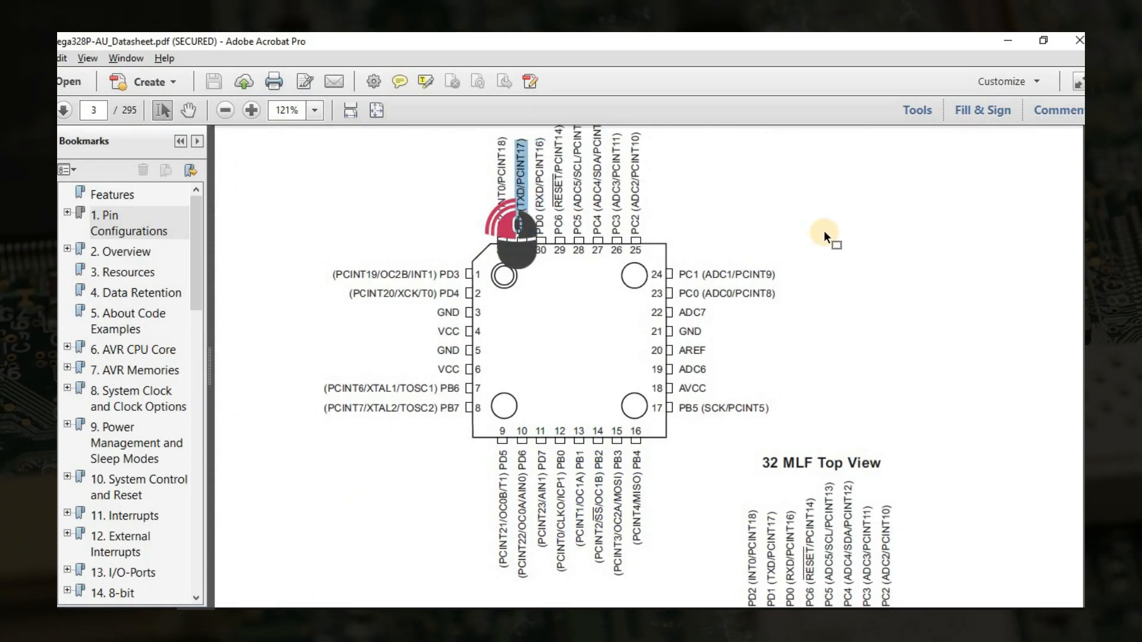
key(alt+Tab)
click(556, 353)
double_click(1045, 165)
text(PD1 (TXD/PCINT17))
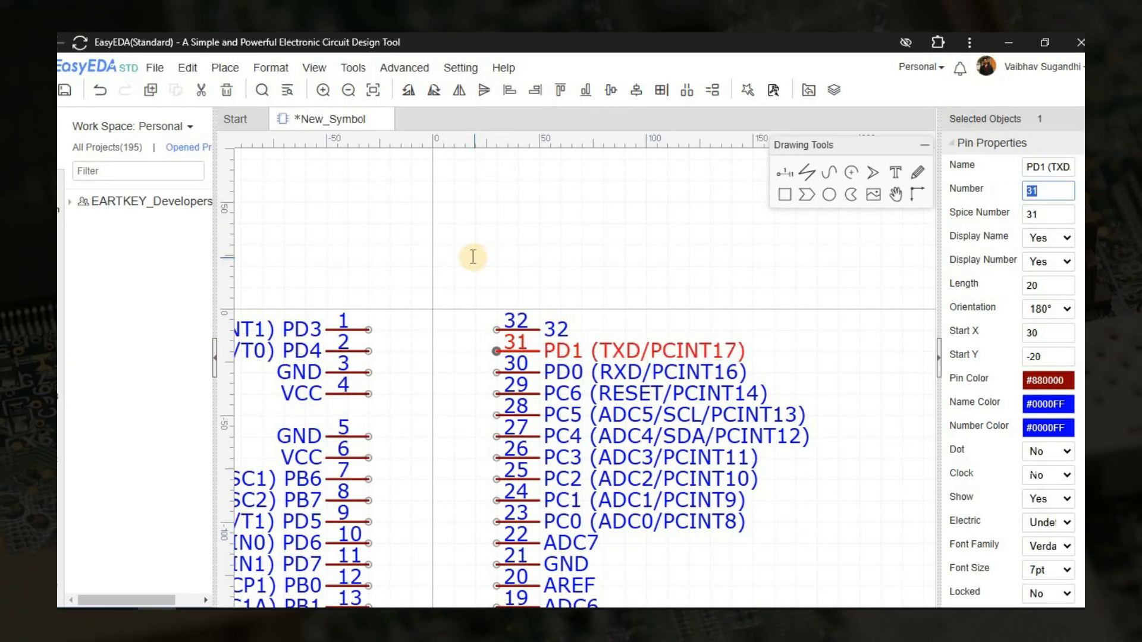
Step: Name the symbol's pin 32 "PD2 (INT0/PCINT18)", copying the label from the datasheet pinout
key(alt+Tab)
triple_click(498, 198)
key(alt+Tab)
click(610, 327)
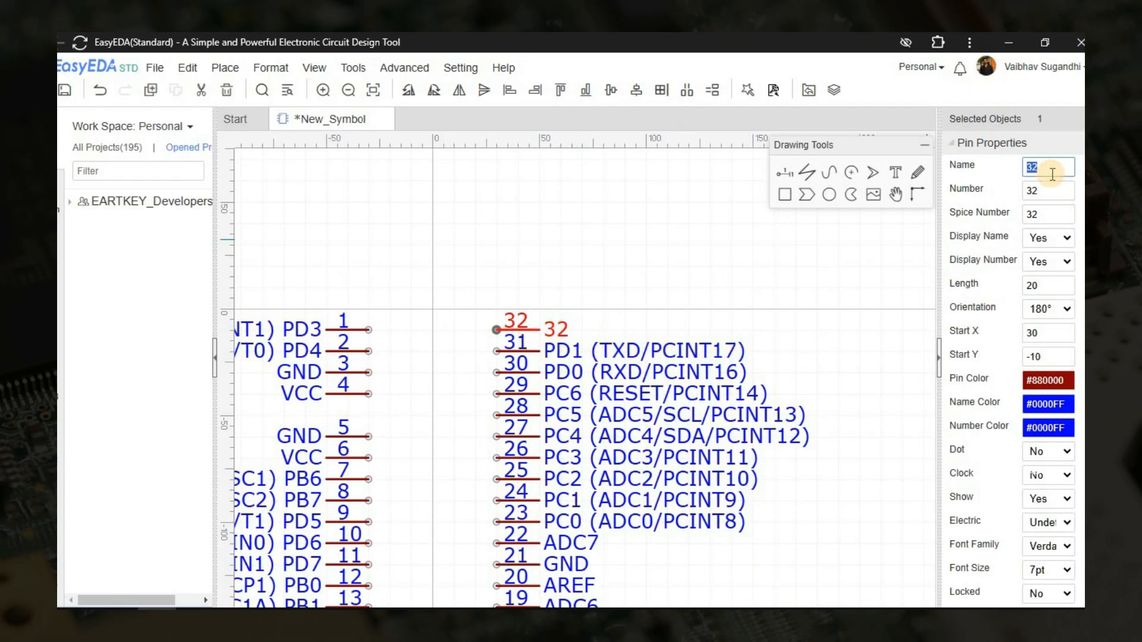
text(PD2 (INT0/PCINT18))
click(641, 245)
Step: Save the symbol with all 32 pins named
scroll(702, 196, down, 3)
key(ctrl+s)
click(790, 484)
right_drag(565, 331, 631, 348)
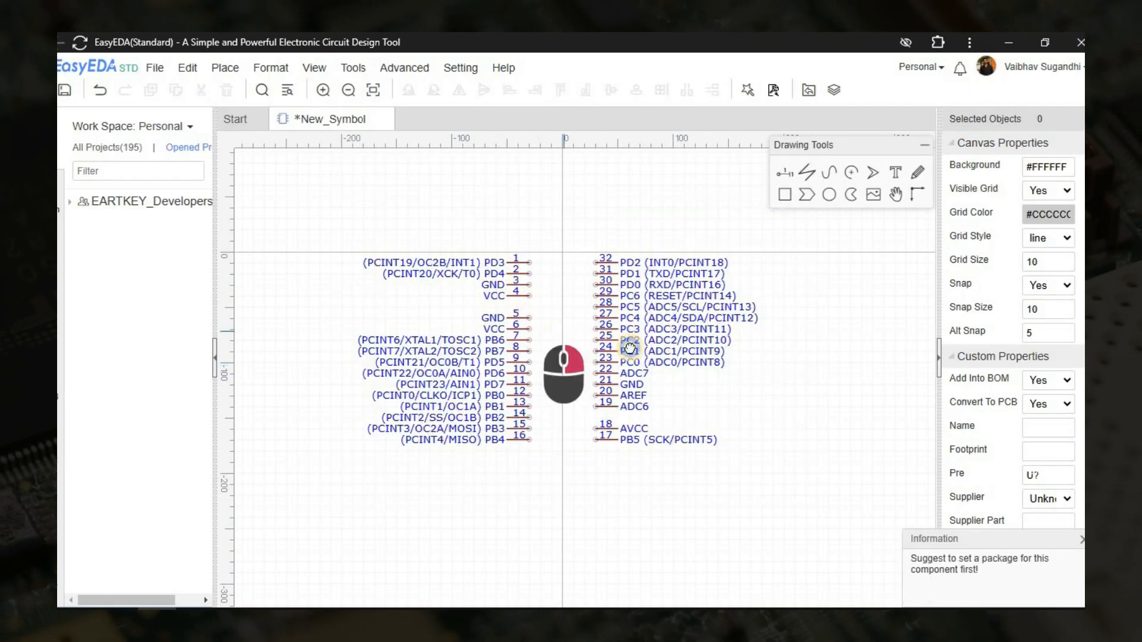
Step: Move the GND and VCC pins 3, 4, 5 and 6 together out to an empty area above and left of the symbol
scroll(598, 333, up, 2)
click(487, 264)
ctrl+click(502, 312)
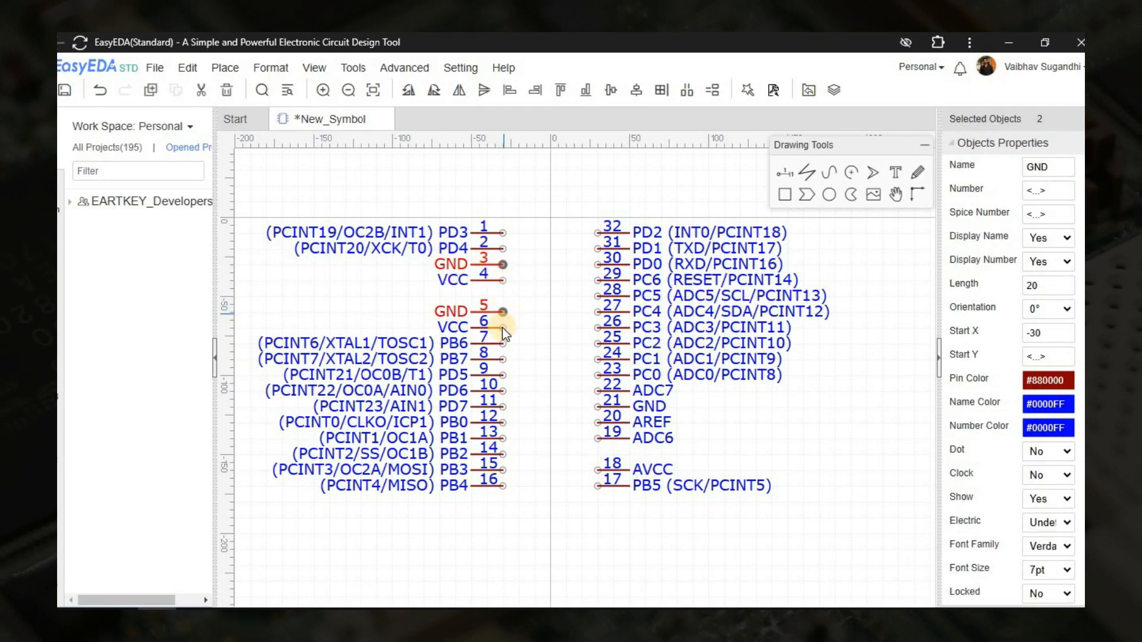
drag(502, 282, 299, 157)
right_drag(430, 230, 714, 359)
drag(588, 274, 480, 248)
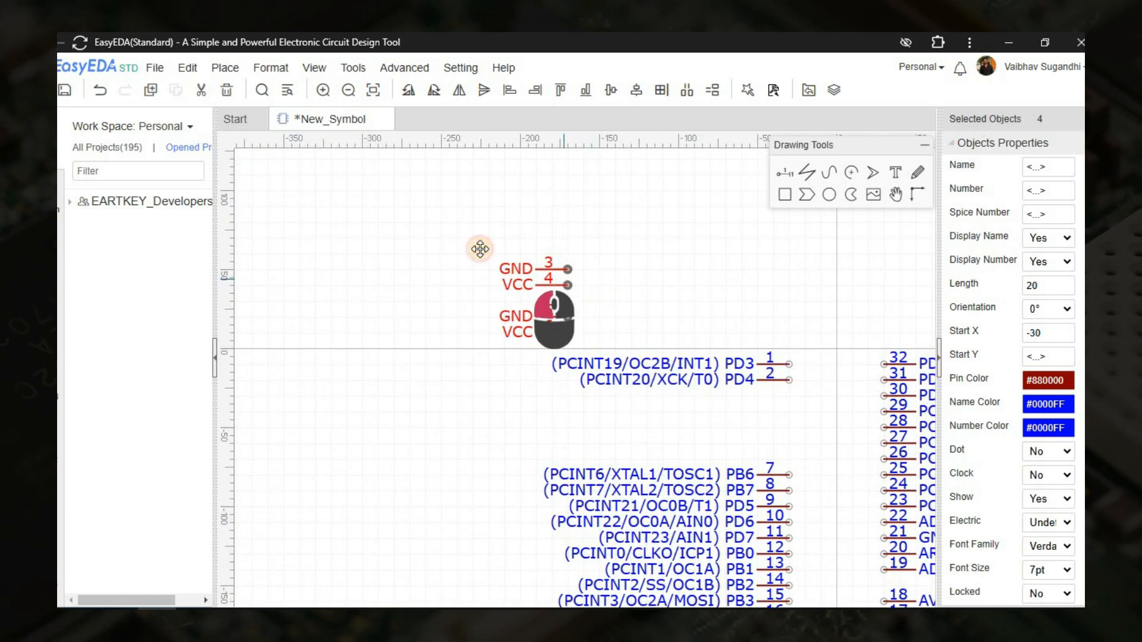
click(523, 297)
Step: Move pins 21 (GND), 20 (AREF) and 18 (AVCC) together beneath the set-aside GND and VCC pins
scroll(536, 298, down, 2)
right_drag(834, 498, 759, 431)
scroll(755, 426, up, 2)
click(679, 374)
ctrl+click(679, 385)
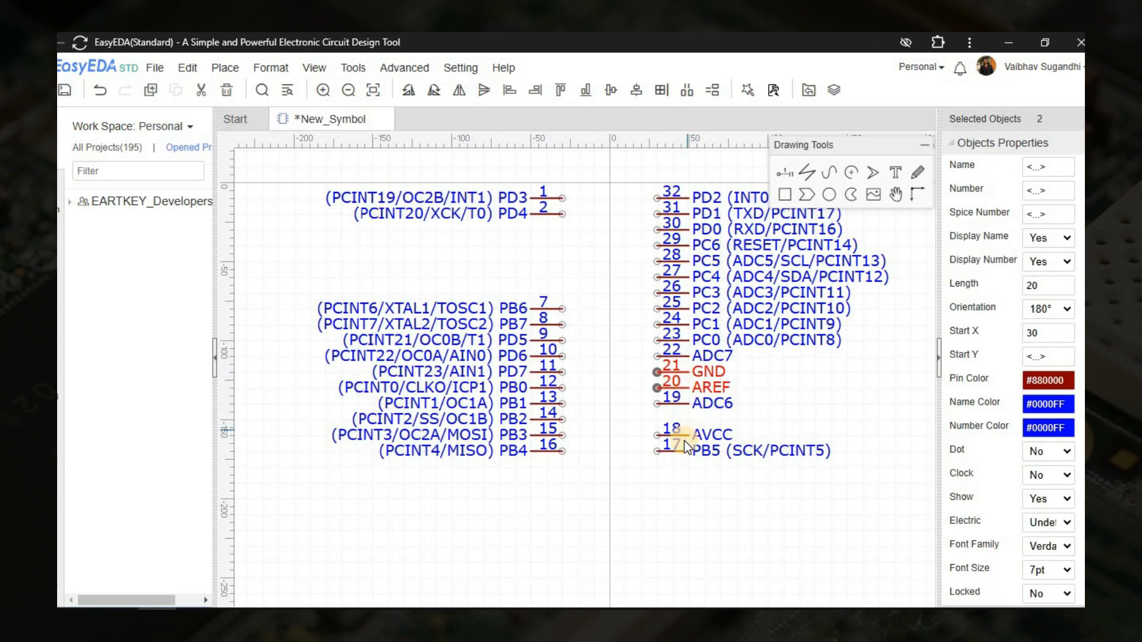
drag(690, 436, 311, 198)
right_drag(495, 298, 857, 529)
drag(638, 385, 509, 420)
click(732, 350)
Step: Select the Port D pins 1, 2, 9, 10, 11, 30, 31 and 32 and move them together above the remaining pins
right_drag(811, 468, 430, 262)
scroll(708, 312, up, 2)
click(637, 236)
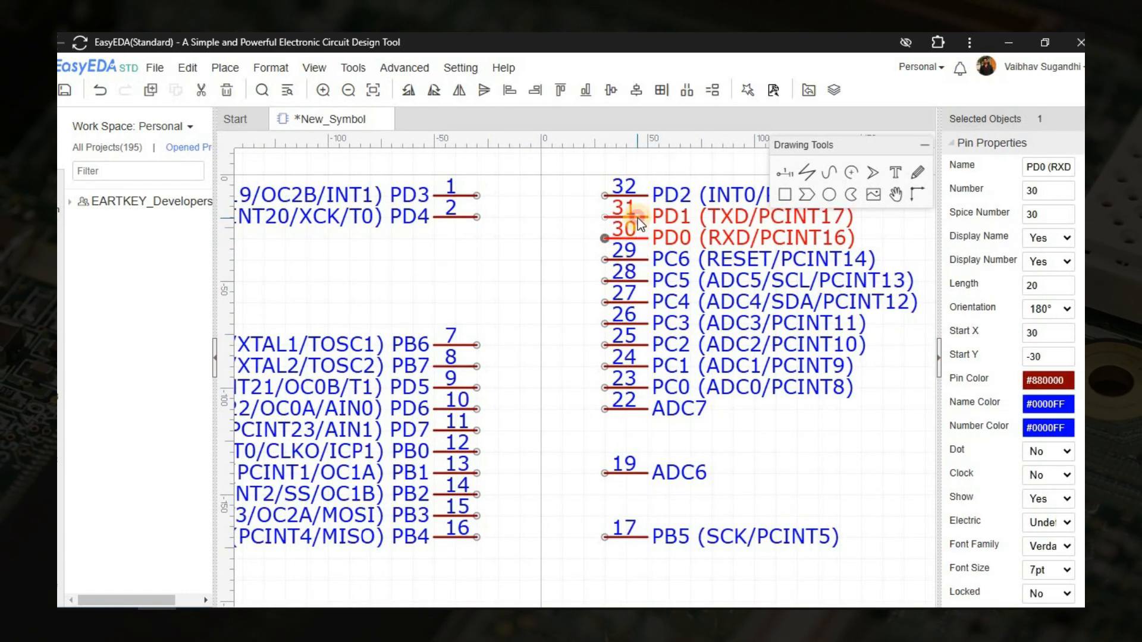
ctrl+click(638, 218)
ctrl+click(635, 196)
right_drag(527, 327, 634, 399)
ctrl+click(621, 363)
ctrl+click(616, 385)
scroll(633, 409, down, 2)
ctrl+click(607, 415)
ctrl+click(605, 431)
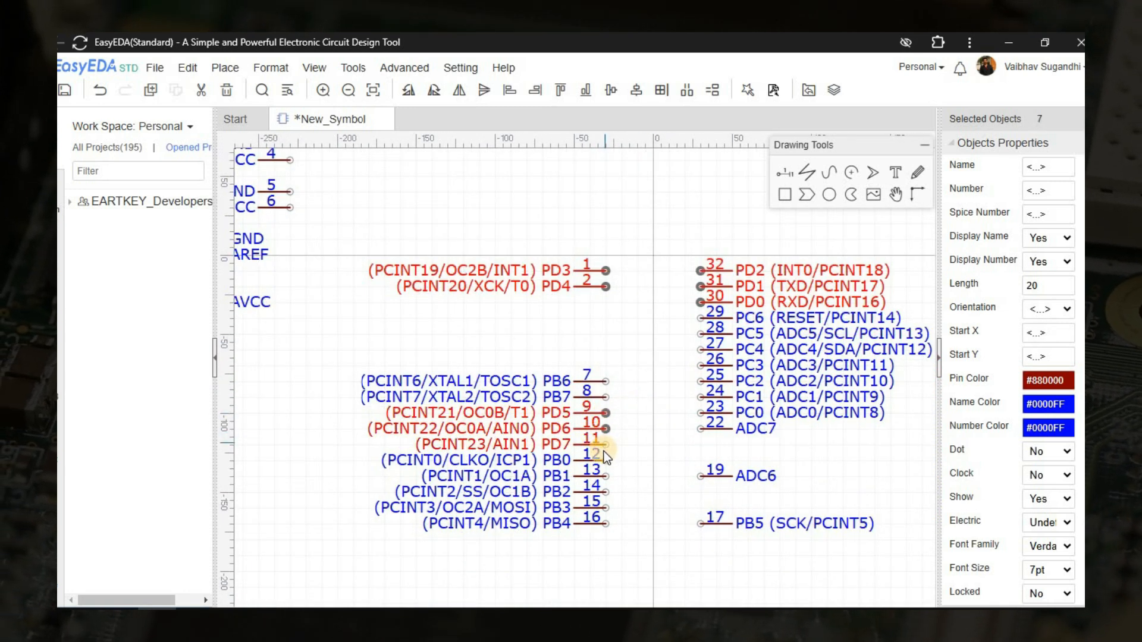
ctrl+click(605, 448)
scroll(604, 448, down, 2)
drag(674, 346, 684, 193)
right_drag(659, 248, 690, 383)
click(678, 363)
Step: Place pin 17 (PB5) directly below pin 16 in the Port B column, with its orientation at 0°
scroll(665, 333, up, 2)
right_drag(667, 471, 662, 264)
scroll(663, 264, down, 2)
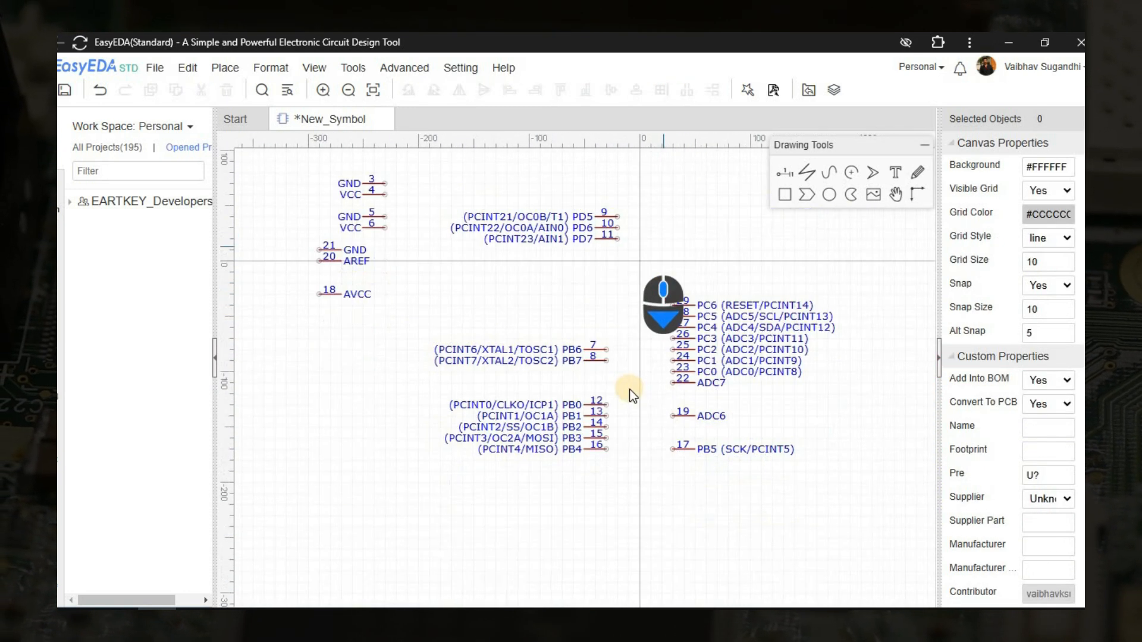
scroll(630, 392, up, 2)
click(593, 411)
drag(694, 478, 598, 492)
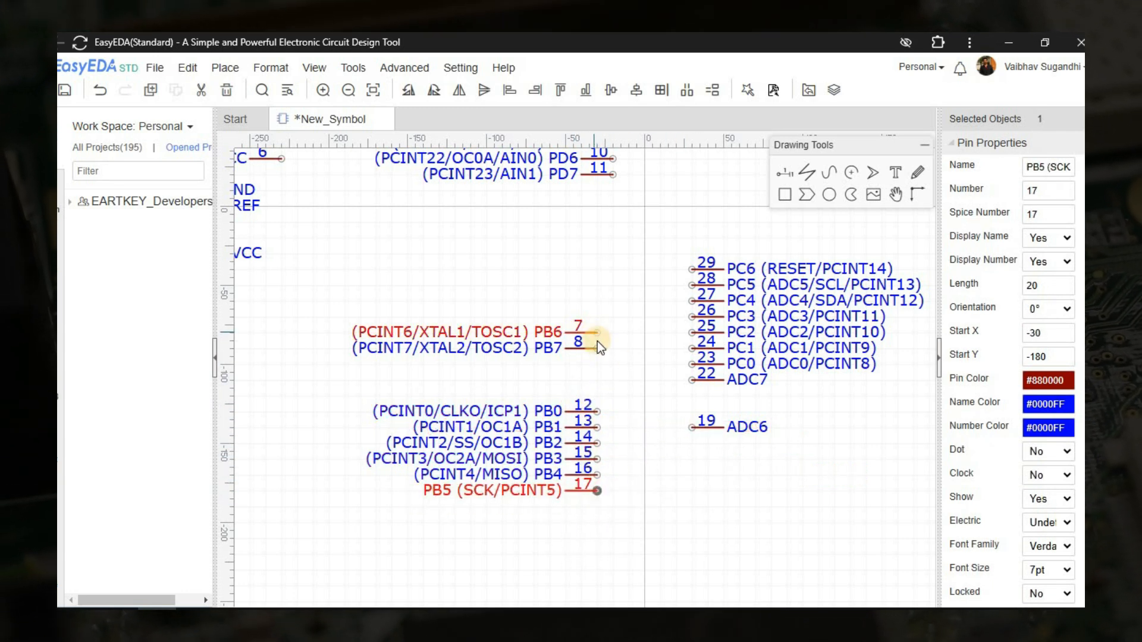
Step: Move pins 7 (PB6) and 8 (PB7) together down so they sit directly above pin 12
click(596, 348)
ctrl+click(595, 334)
drag(595, 334, 597, 381)
click(612, 355)
right_drag(612, 355, 602, 442)
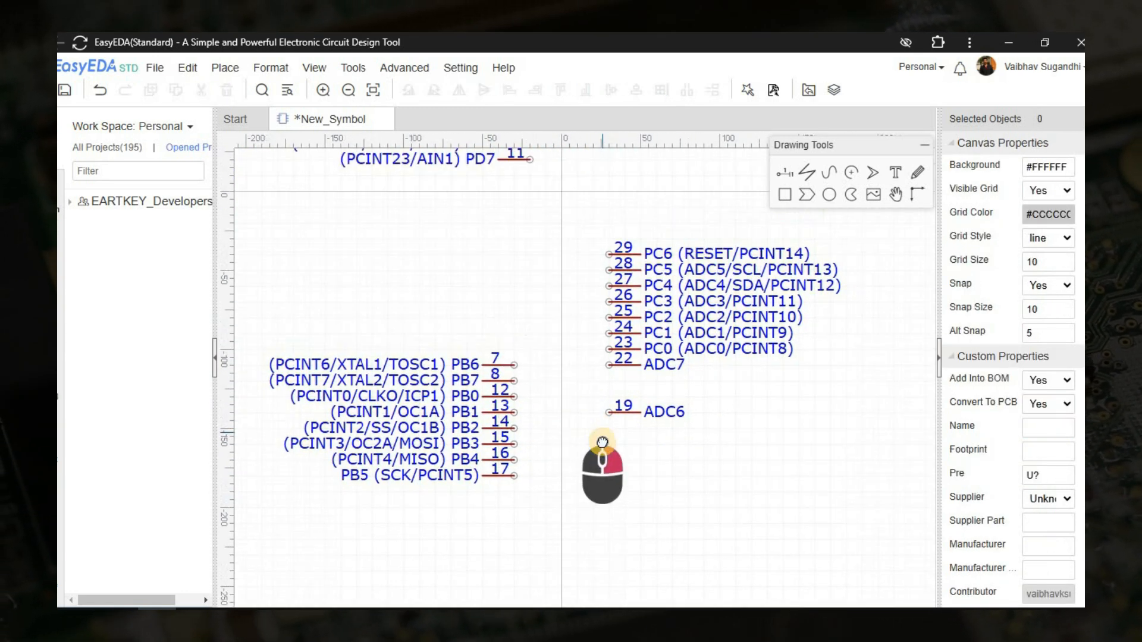
Step: Move pin 19 (ADC6) up directly below pin 22 (ADC7)
scroll(612, 421, up, 2)
click(613, 417)
drag(612, 418, 613, 376)
right_drag(701, 415, 620, 448)
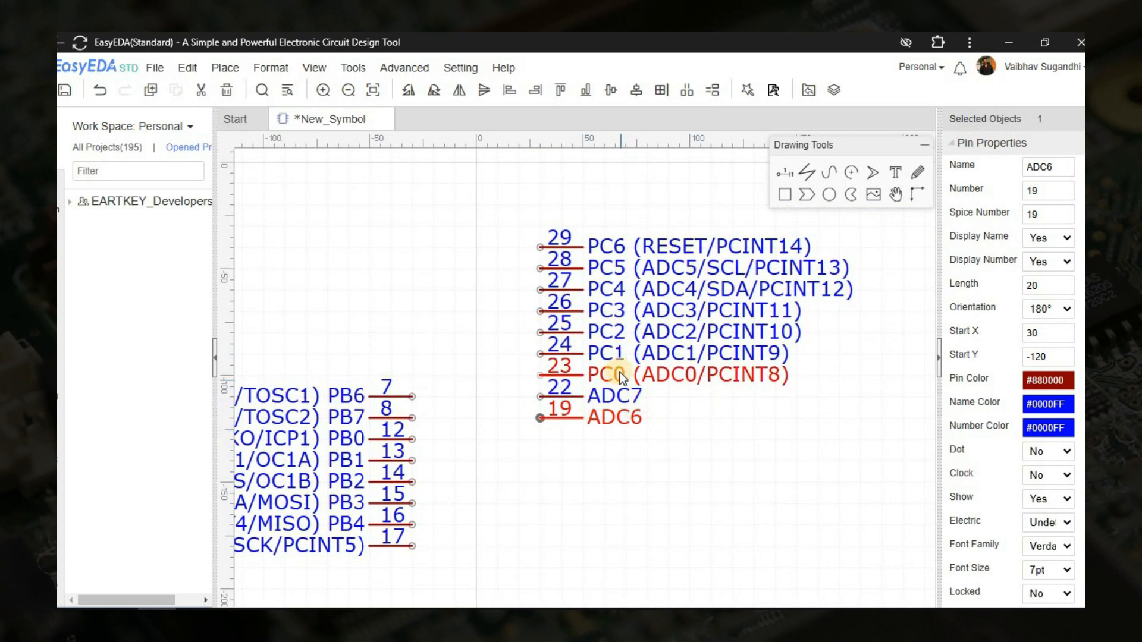
Step: Move the Port C and ADC pins, 29 through 22 plus 19, as a group farther to the right
scroll(678, 405, down, 5)
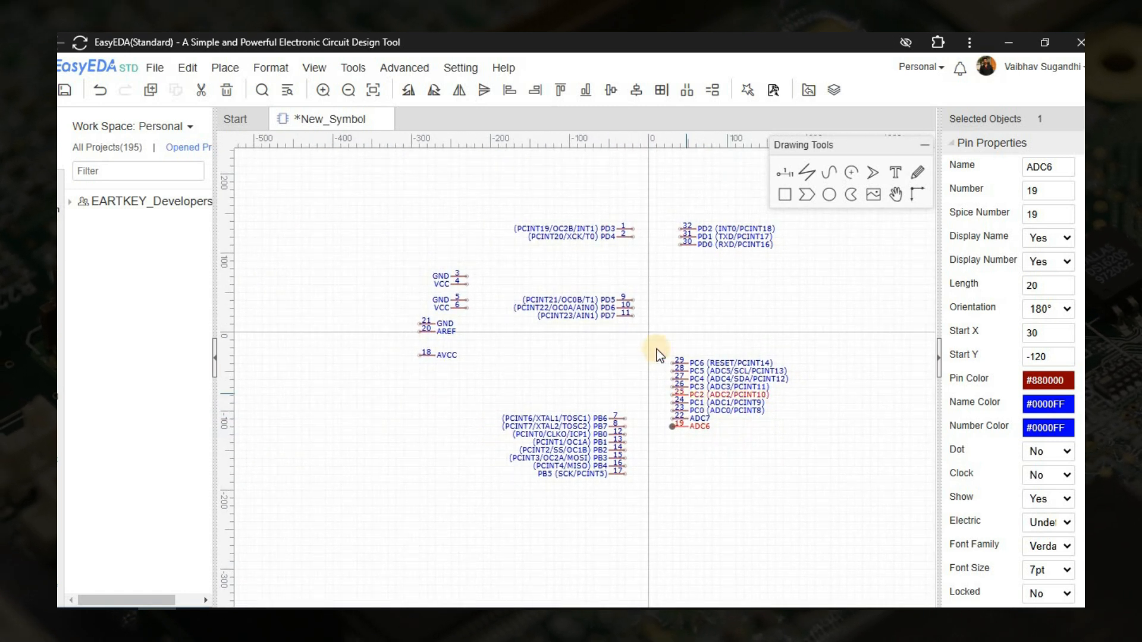
drag(657, 350, 815, 446)
drag(721, 414, 832, 430)
click(622, 408)
Step: Move pins 9, 10 and 11 (PD5 to PD7) directly beneath pins 1 and 2
scroll(737, 407, up, 2)
right_drag(706, 403, 847, 461)
drag(526, 297, 706, 257)
click(656, 289)
right_drag(624, 306, 657, 273)
Step: Move the Port B pins 7, 8 and 12 to 17 as a group farther down and left
scroll(602, 256, down, 2)
drag(530, 346, 714, 473)
drag(677, 414, 551, 437)
click(616, 398)
Step: Move pin 30 (PD0) out of the upper group into the empty area between the power pins and Port C
right_drag(642, 394, 533, 391)
right_drag(666, 222, 731, 279)
scroll(650, 269, up, 2)
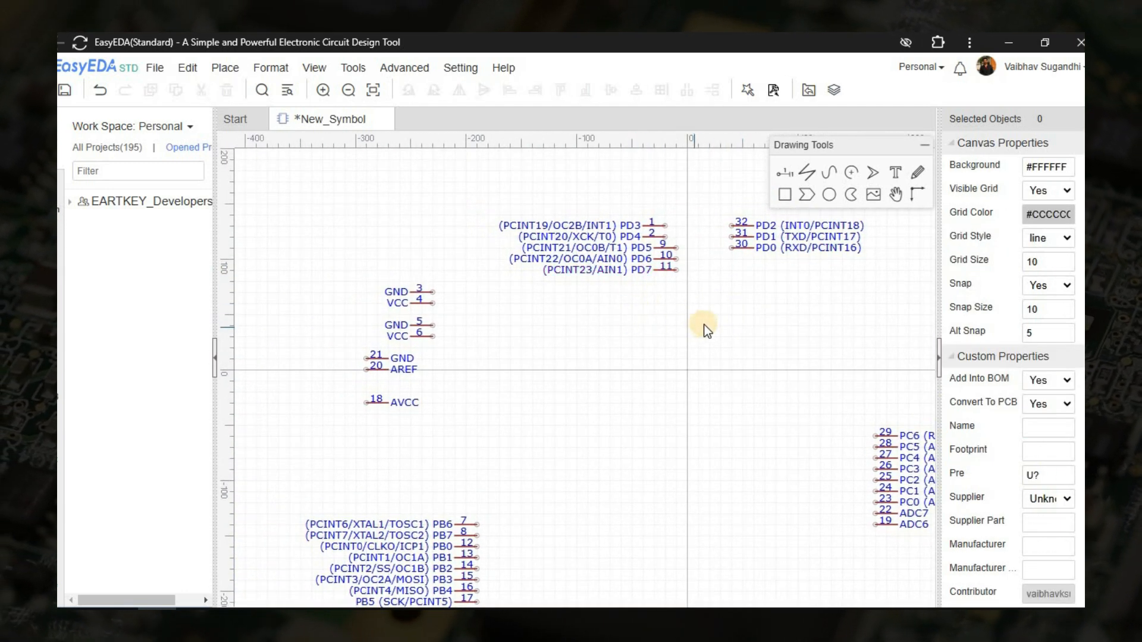
drag(734, 248, 535, 391)
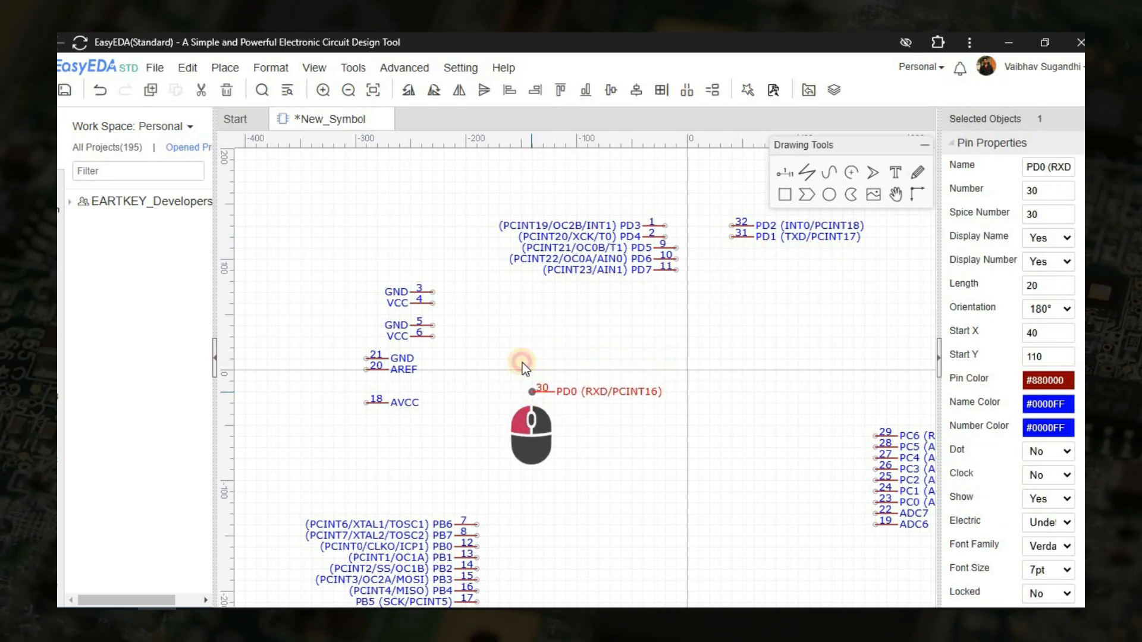
click(522, 363)
Step: Turn VCC pins 4 and 6 to face the other way and stack them above pin 30
scroll(562, 328, up, 2)
drag(559, 325, 835, 367)
key(space)
key(space)
right_drag(743, 361, 714, 339)
scroll(518, 347, down, 1)
key(space)
key(space)
drag(478, 359, 684, 358)
Step: Move pin 20 (AREF) beneath VCC pin 6, with its orientation at 180°
right_drag(445, 393, 494, 359)
drag(435, 374, 740, 340)
key(space)
key(space)
key(space)
key(space)
Step: Shift pin 20 (AREF) down and place pin 18 (AVCC) between it and VCC pin 6
right_drag(433, 431, 454, 348)
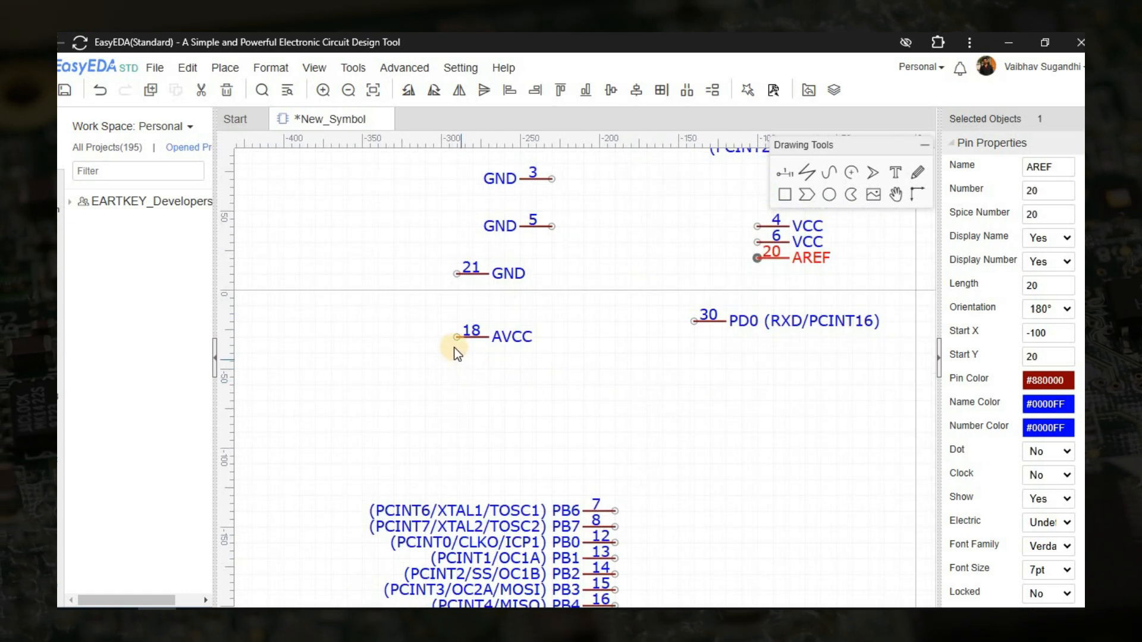
drag(458, 337, 663, 258)
right_drag(663, 258, 467, 354)
scroll(467, 353, up, 1)
drag(594, 352, 594, 399)
drag(468, 357, 603, 357)
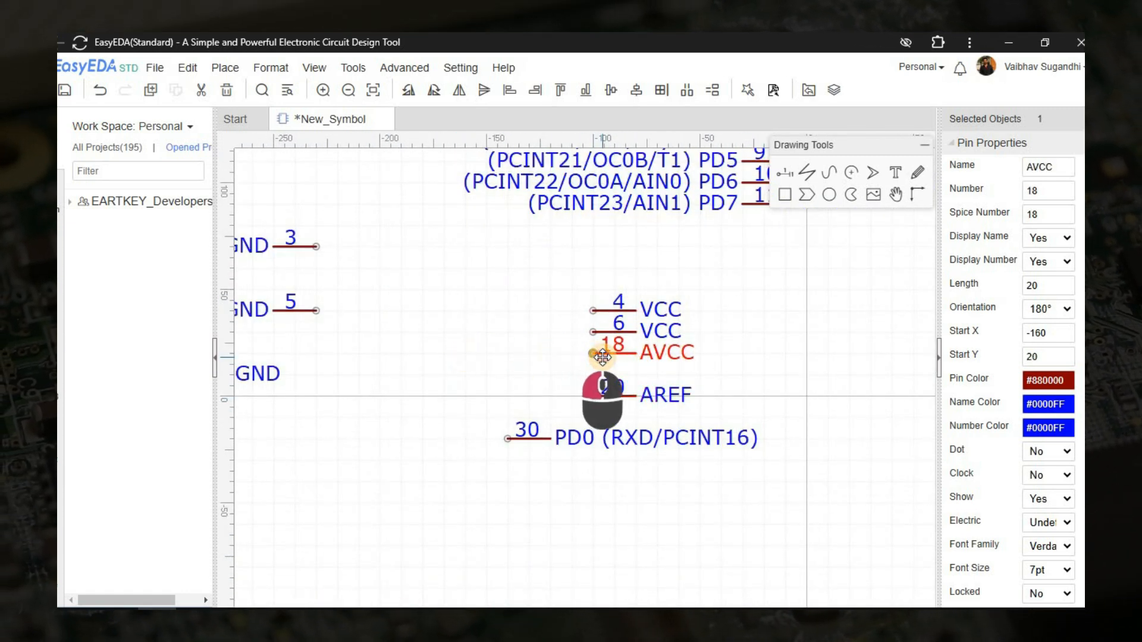
Step: Stack GND pins 3, 5 and 21 in one column, turning pins 3 and 5 to 180° orientation
right_drag(473, 384, 581, 293)
scroll(557, 312, down, 2)
drag(446, 282, 481, 269)
scroll(493, 254, up, 3)
drag(544, 230, 457, 255)
key(space)
key(space)
right_drag(451, 257, 446, 459)
drag(523, 345, 449, 424)
key(space)
key(space)
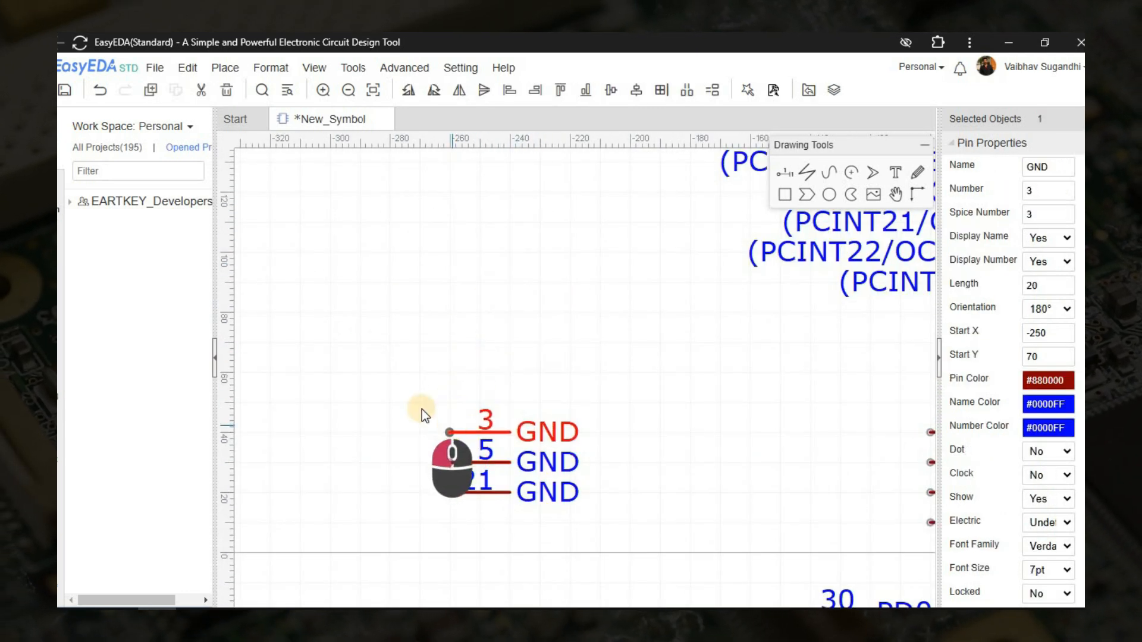
Step: Move the three GND pins as a group down beside the Port B pins, below pin 30
click(420, 267)
scroll(420, 268, down, 3)
drag(420, 268, 570, 415)
right_drag(570, 415, 589, 336)
drag(483, 263, 721, 563)
right_drag(652, 412, 469, 315)
scroll(588, 428, down, 2)
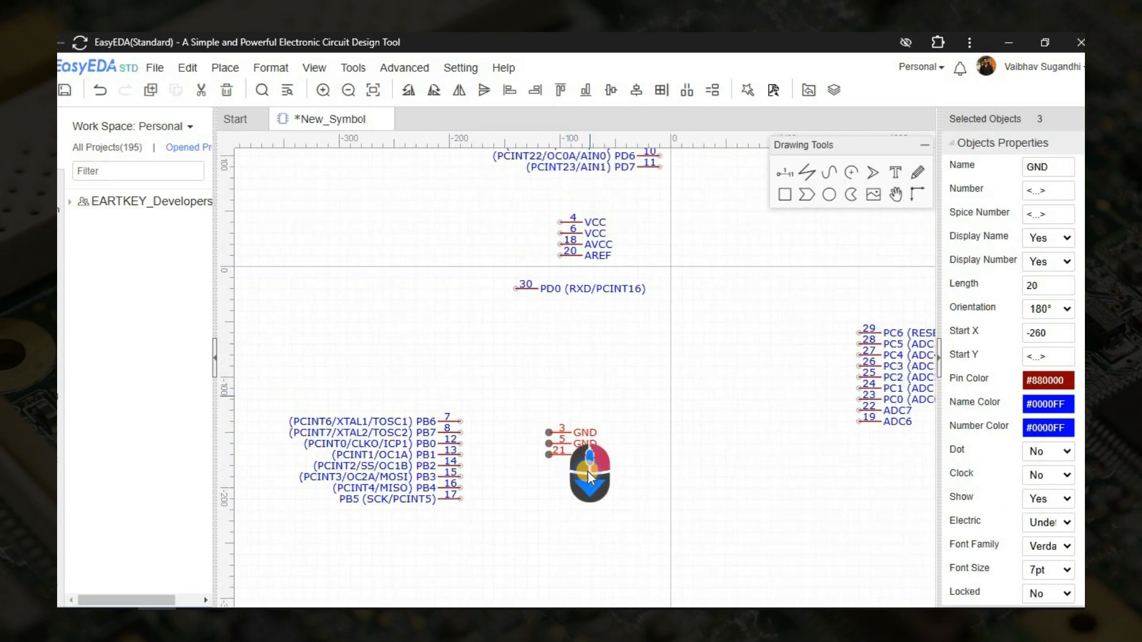
Step: Stack pins 31, 32, 1, 2, 9, 10 and 11 beneath pin 30, flipping pins 1 to 11 horizontally
right_drag(588, 428, 590, 546)
drag(716, 249, 517, 428)
drag(650, 238, 518, 449)
drag(476, 219, 528, 482)
click(459, 91)
click(469, 452)
Step: Rename pin 1 to "PD3 (PCINT19/OC2B/INT1)" by moving the port label to the front of its name
scroll(636, 504, up, 7)
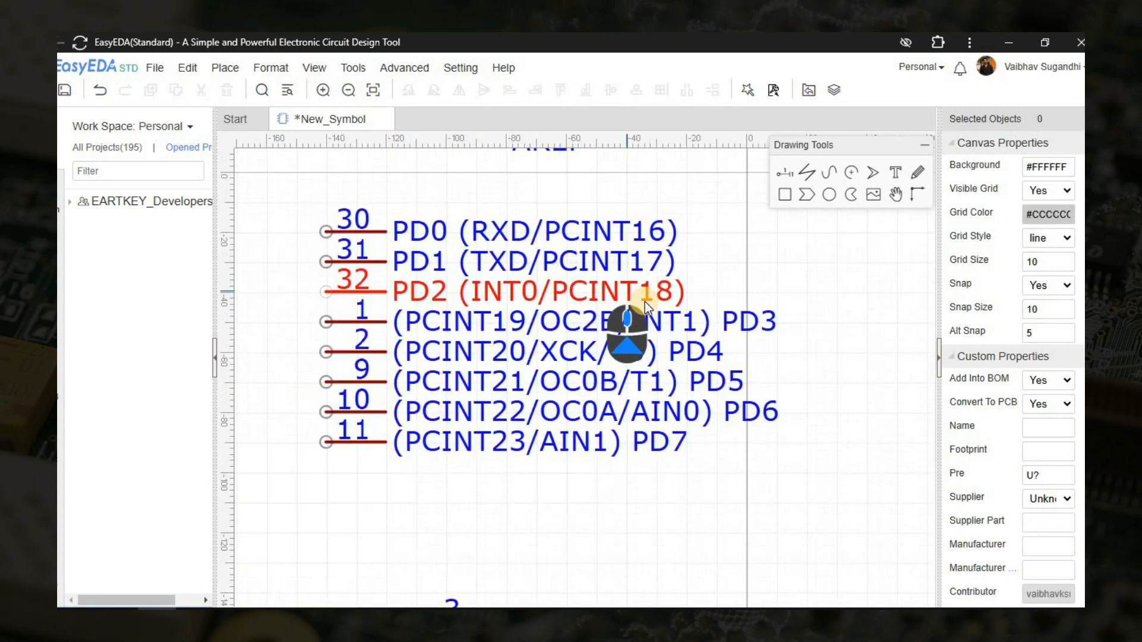
click(553, 336)
key(Right)
key(shift+Left)
key(shift+Left)
key(shift+Left)
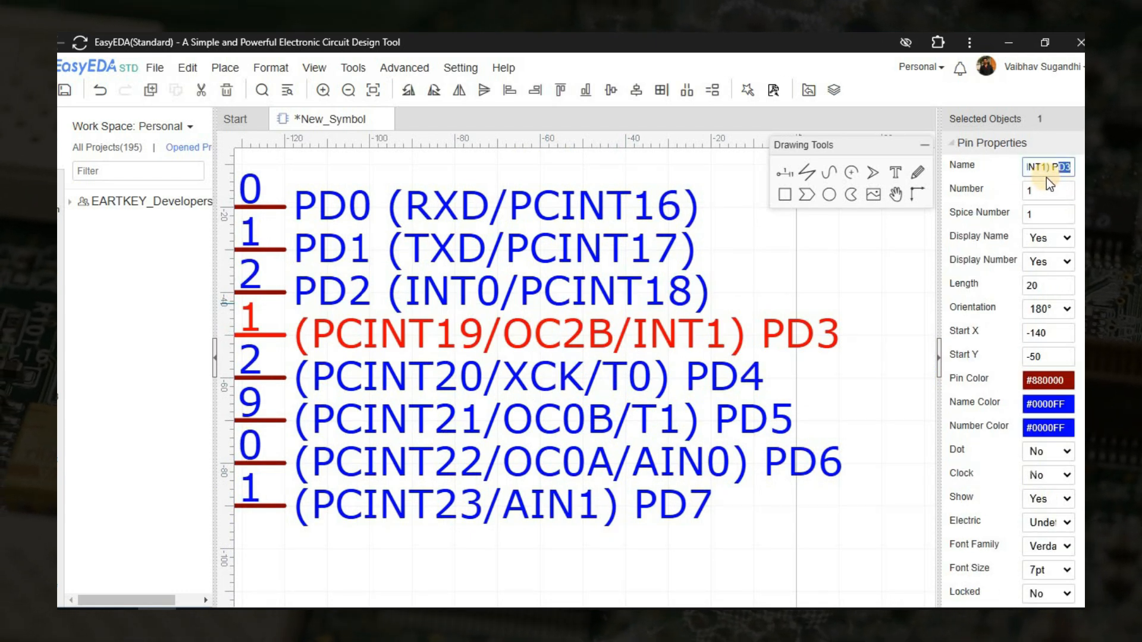
key(ctrl+x)
key(Home)
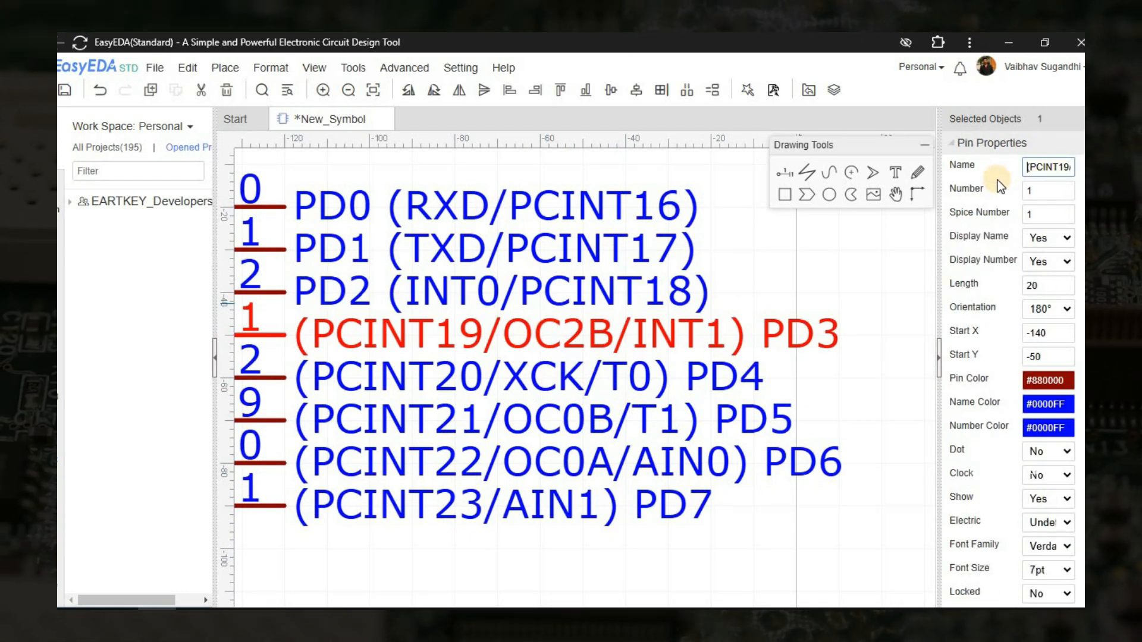
key(ctrl+v)
Step: Rename pin 2 to "PD4 (PCINT20/XCK/T0)" and pin 9 to "PD5 (PCINT21/OC0B/T1)"
click(419, 383)
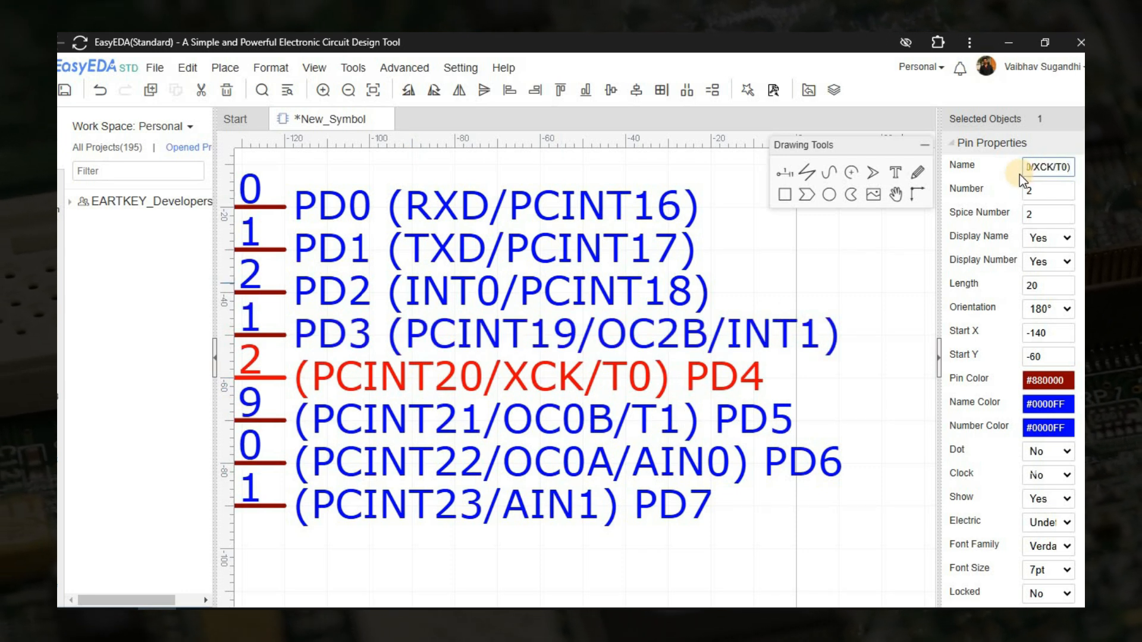
key(Home)
key(ctrl+v)
click(594, 408)
click(1044, 164)
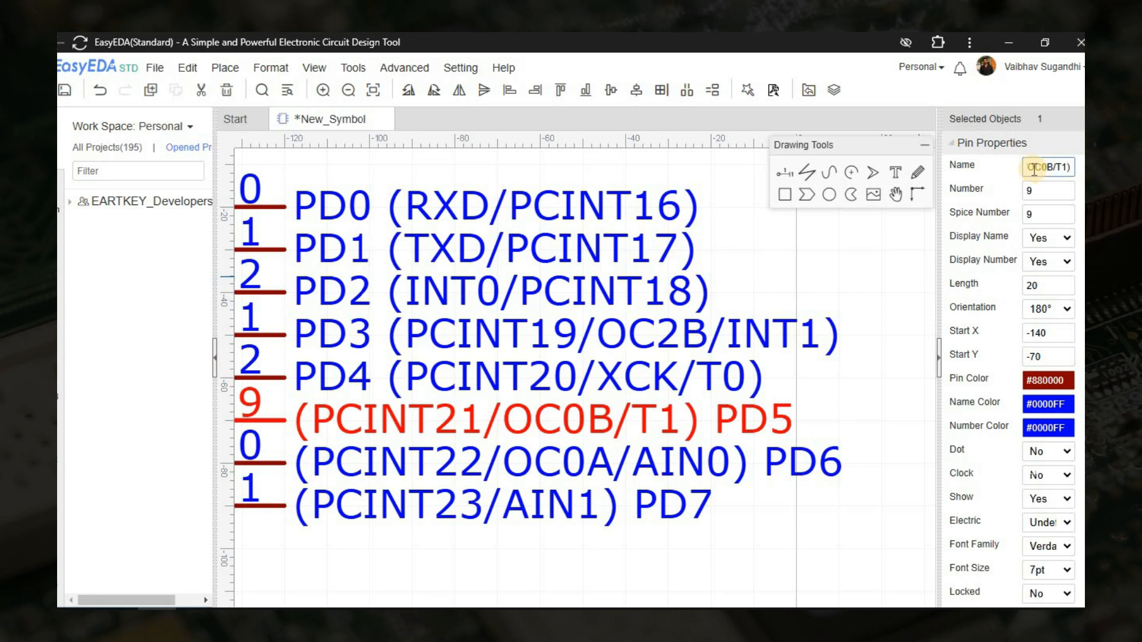
key(Home)
key(ctrl+v)
Step: Rename pin 10 to "PD6 (PCINT22/OC0A/AIN0)" and pin 11 to "PD7 (PCINT23/AIN1)"
click(803, 463)
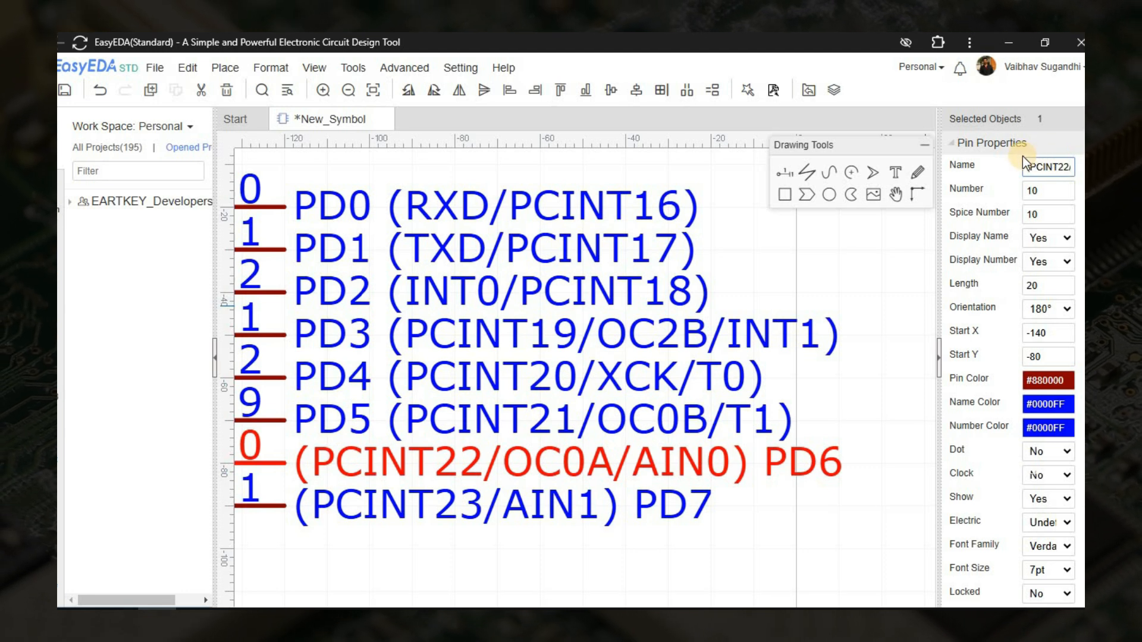
key(Home)
key(ctrl+v)
click(612, 505)
click(1049, 163)
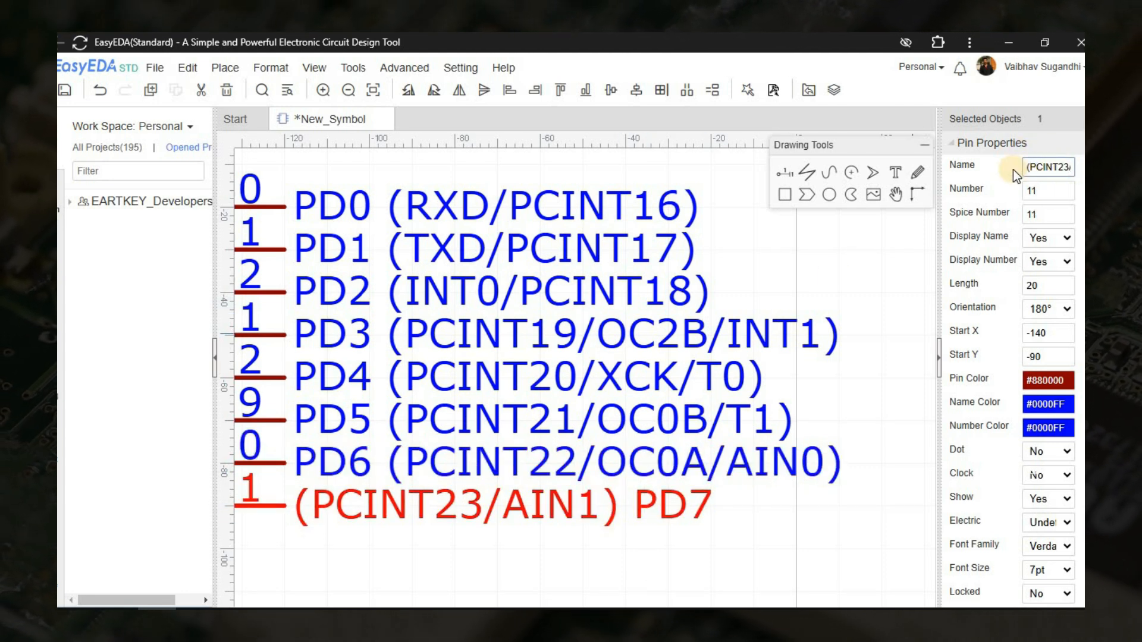
text(PD7)
Step: Look over the rearranged pin groups, from Port D across to the Port C and ADC pins
scroll(733, 445, down, 3)
scroll(734, 445, down, 3)
right_drag(734, 445, 530, 411)
scroll(594, 387, down, 3)
right_drag(594, 387, 749, 316)
right_drag(632, 343, 498, 385)
right_drag(708, 319, 563, 325)
scroll(603, 416, up, 2)
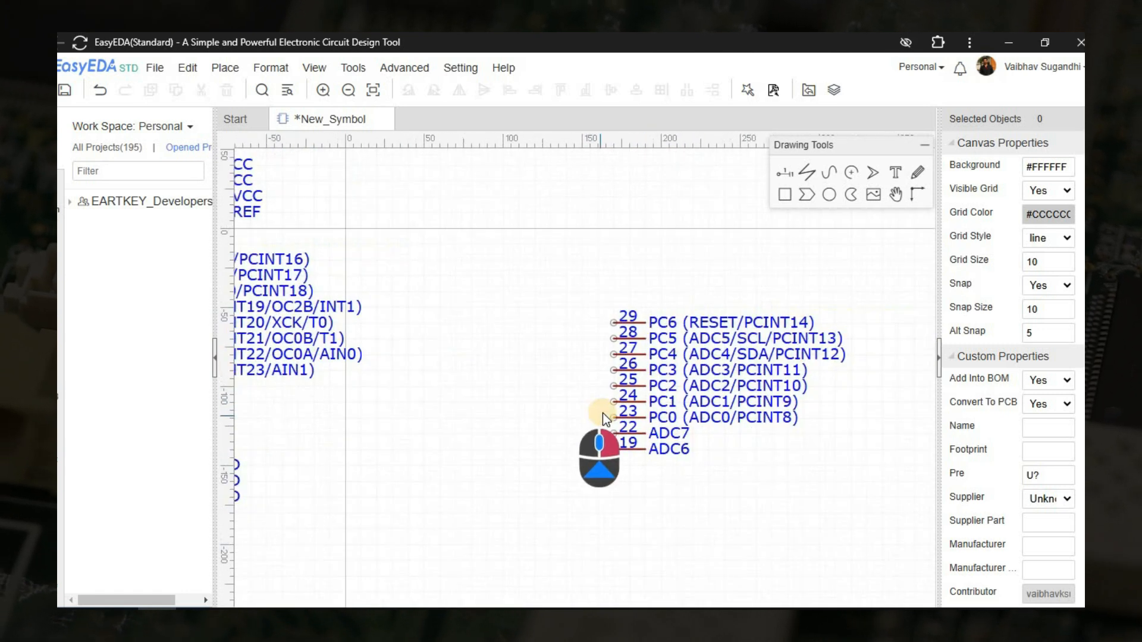
Step: Flip the seven Port C pins vertically so they run from pin 23 (PC0) down to pin 29 (PC6)
scroll(601, 414, up, 2)
click(648, 417)
scroll(648, 417, down, 1)
right_drag(647, 418, 534, 456)
drag(471, 283, 859, 477)
click(484, 89)
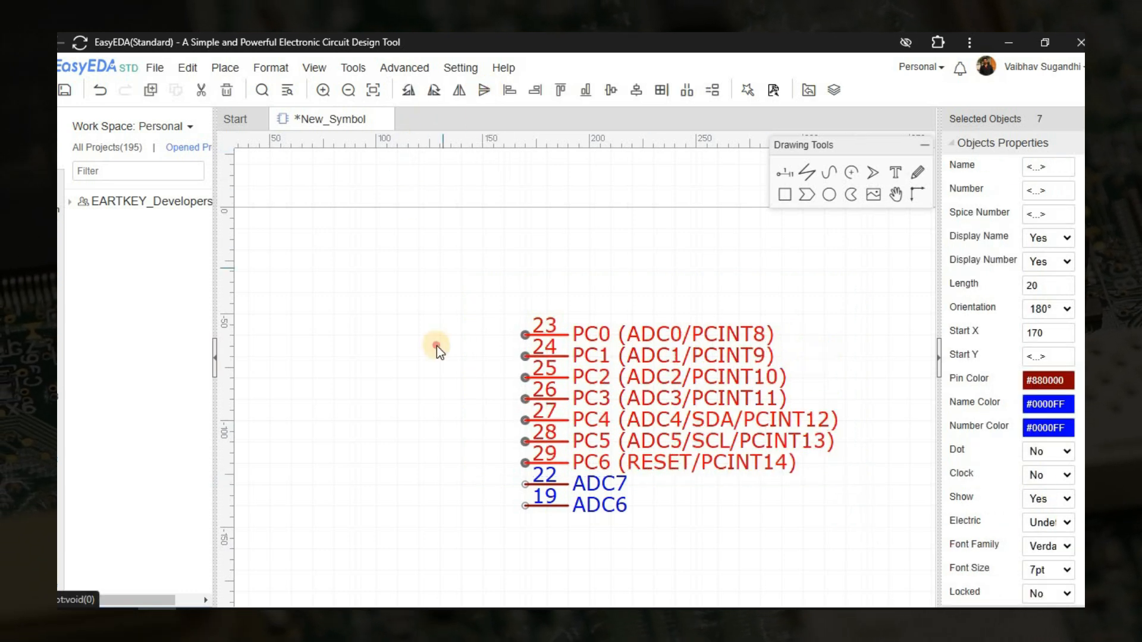
Step: Swap the ADC pins so pin 19 (ADC6) sits directly below pin 29 and pin 22 (ADC7) follows
click(437, 345)
right_drag(442, 412, 475, 364)
right_drag(702, 467, 686, 469)
scroll(563, 460, up, 1)
drag(569, 412, 576, 499)
drag(576, 457, 580, 415)
drag(577, 499, 581, 457)
scroll(787, 461, down, 2)
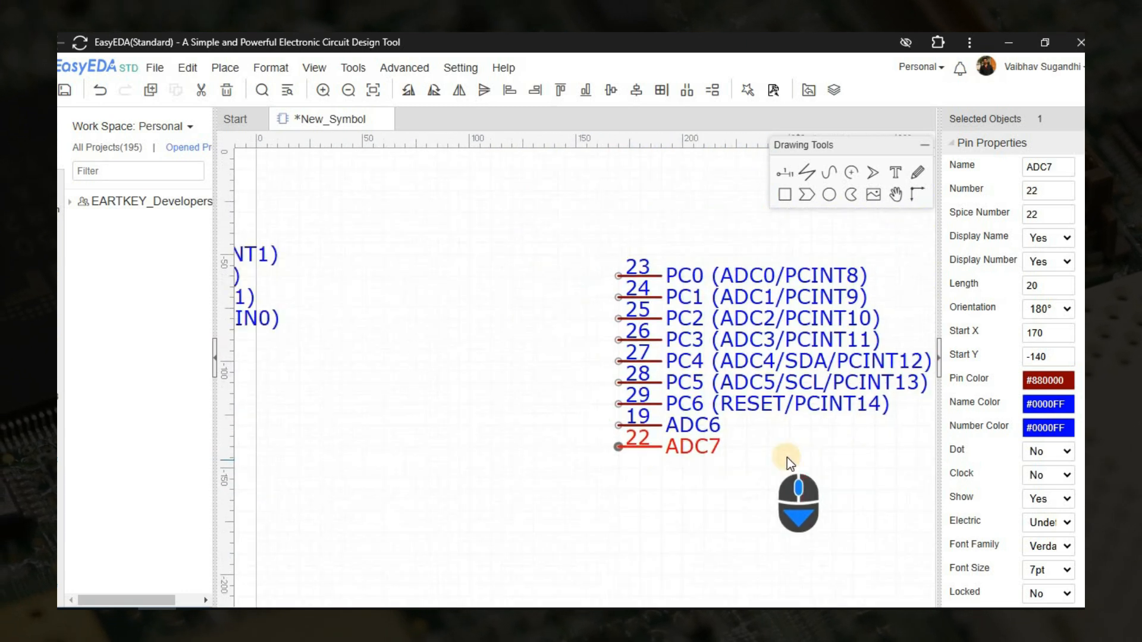
Step: Turn the nine Port C and ADC pins to 0° orientation, keeping pin 23 first and pin 22 last
drag(696, 306, 783, 474)
scroll(783, 474, up, 2)
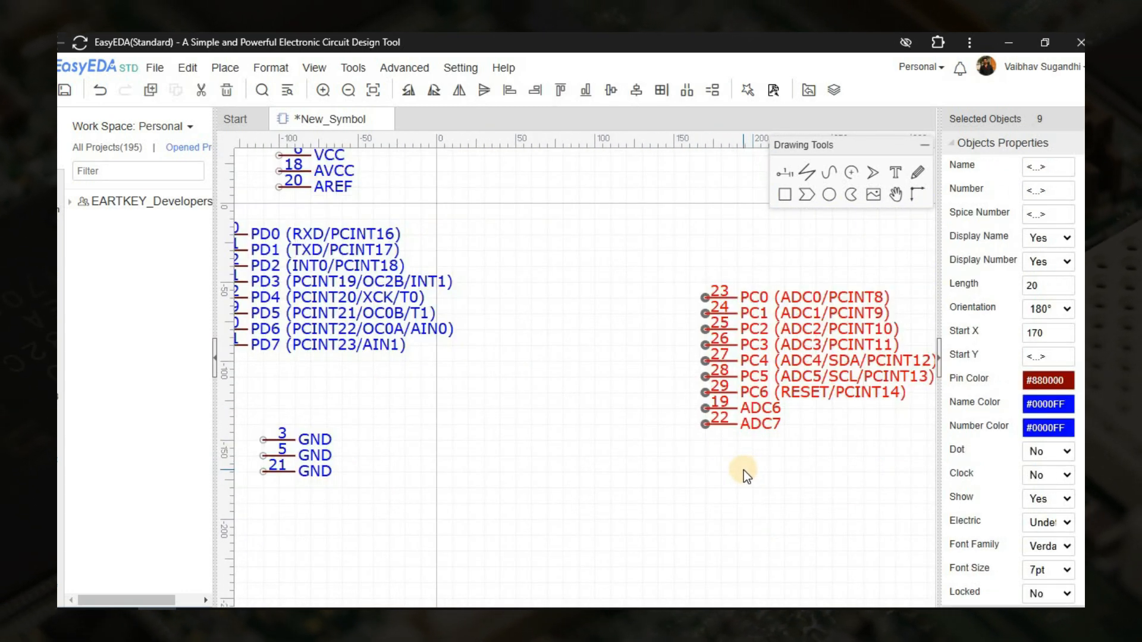
key(space)
key(space)
click(485, 92)
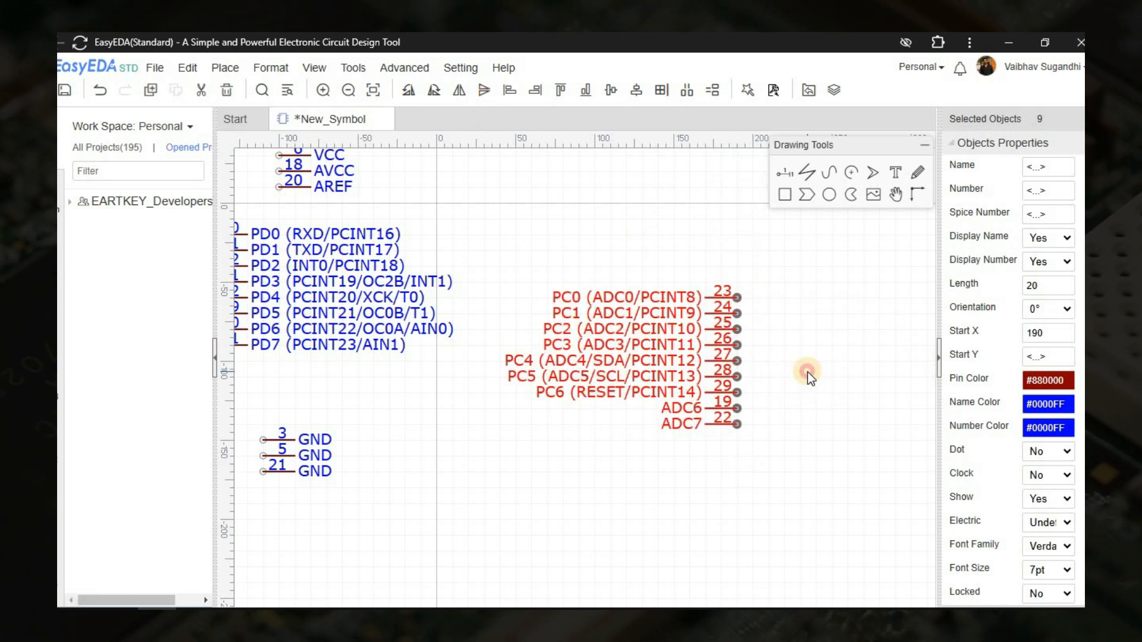
Step: Move the Port C and ADC pin group up, level with the VCC, AVCC and AREF pins
click(594, 237)
scroll(594, 237, down, 1)
drag(532, 223, 746, 425)
drag(511, 241, 714, 410)
drag(673, 284, 619, 173)
right_drag(657, 240, 826, 446)
scroll(826, 446, up, 2)
Step: Rename pin 23 to "(ADC0/PCINT8) PC0" and pin 24 to "(ADC1/PCINT9) PC1"
click(664, 309)
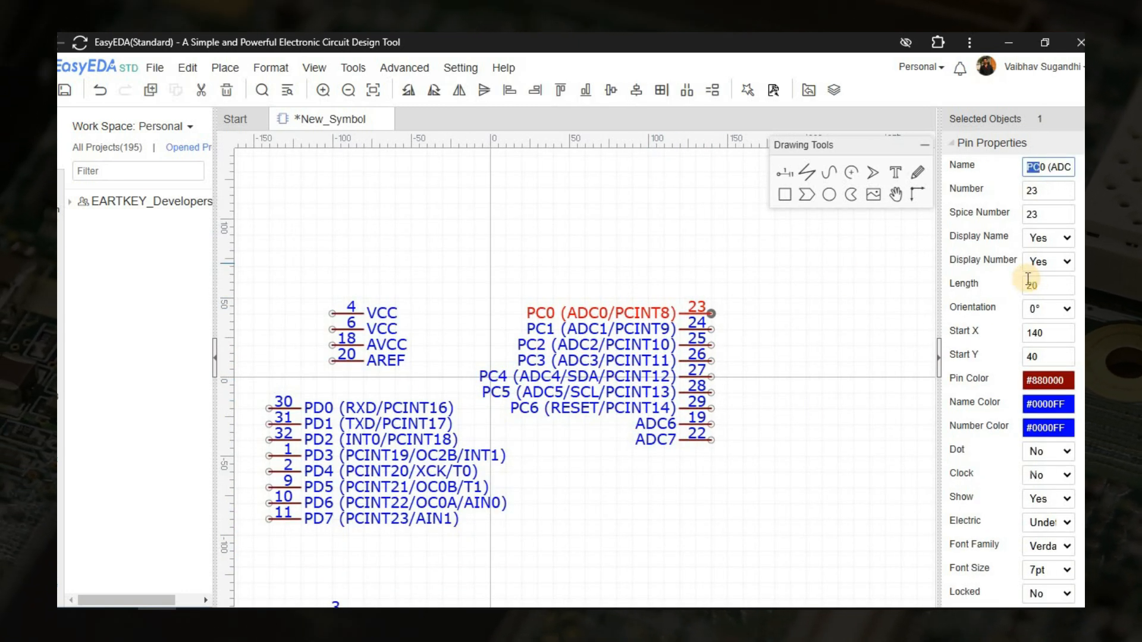
key(End)
text(PC0)
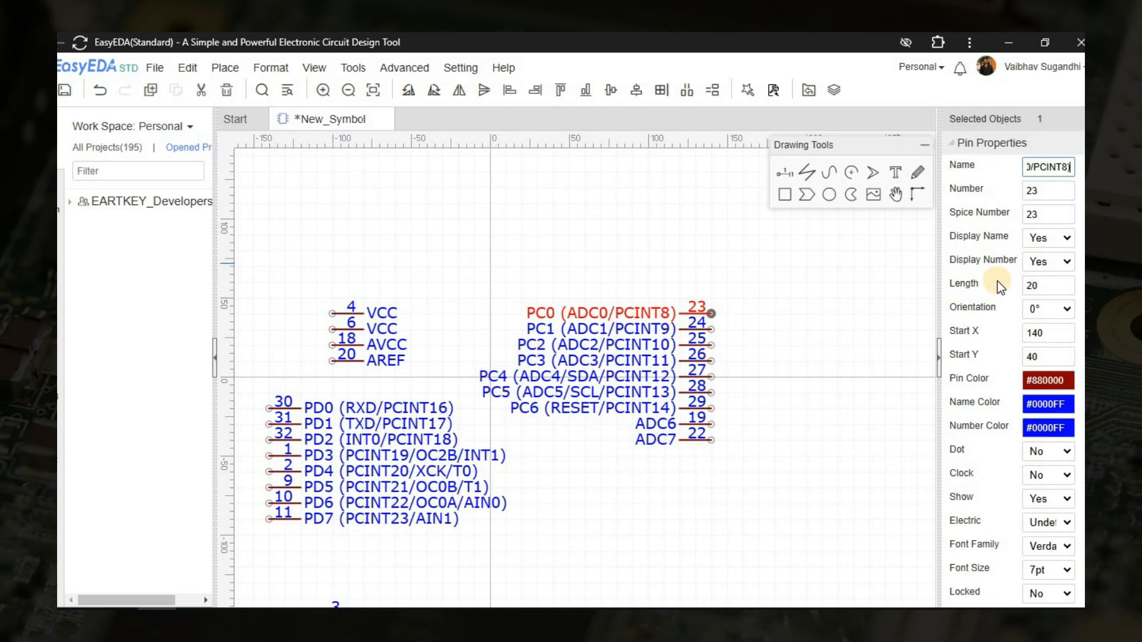
key(Return)
click(813, 407)
scroll(722, 348, up, 2)
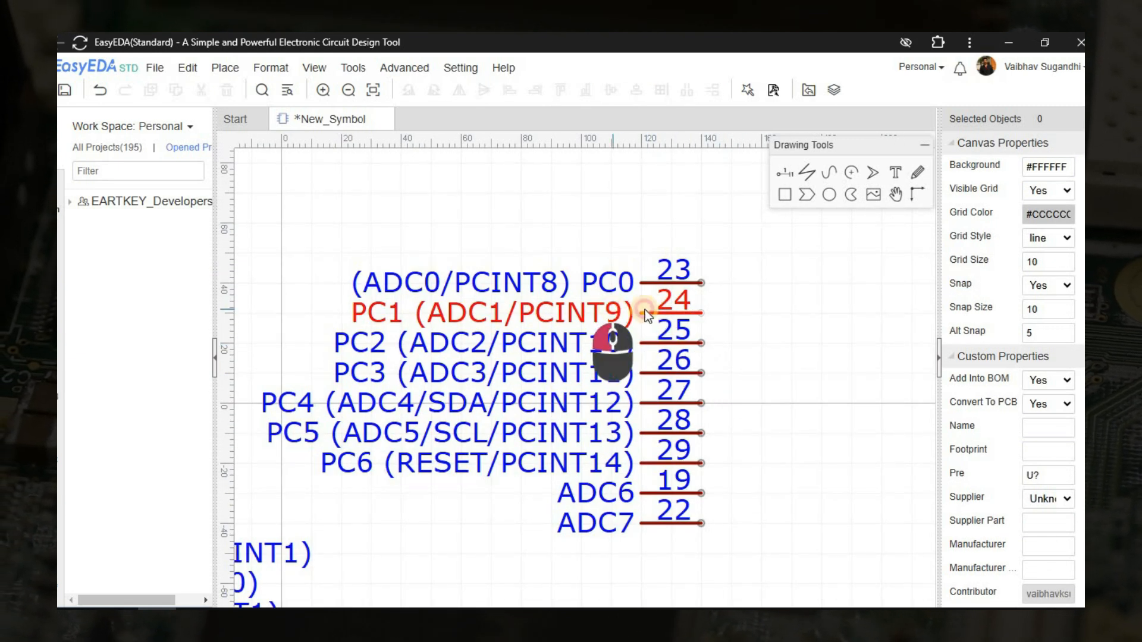
click(648, 310)
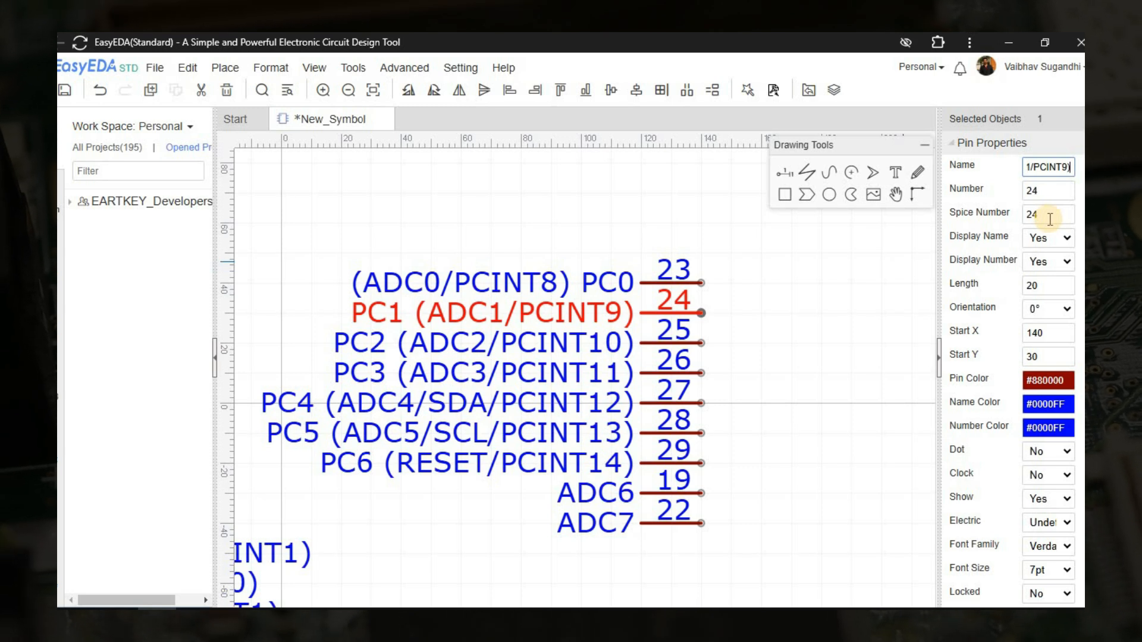
text(PC1)
key(Return)
Step: Rename pin 25 to "(ADC2/PCINT10) PC2" by moving the port label to the end of its name
click(632, 341)
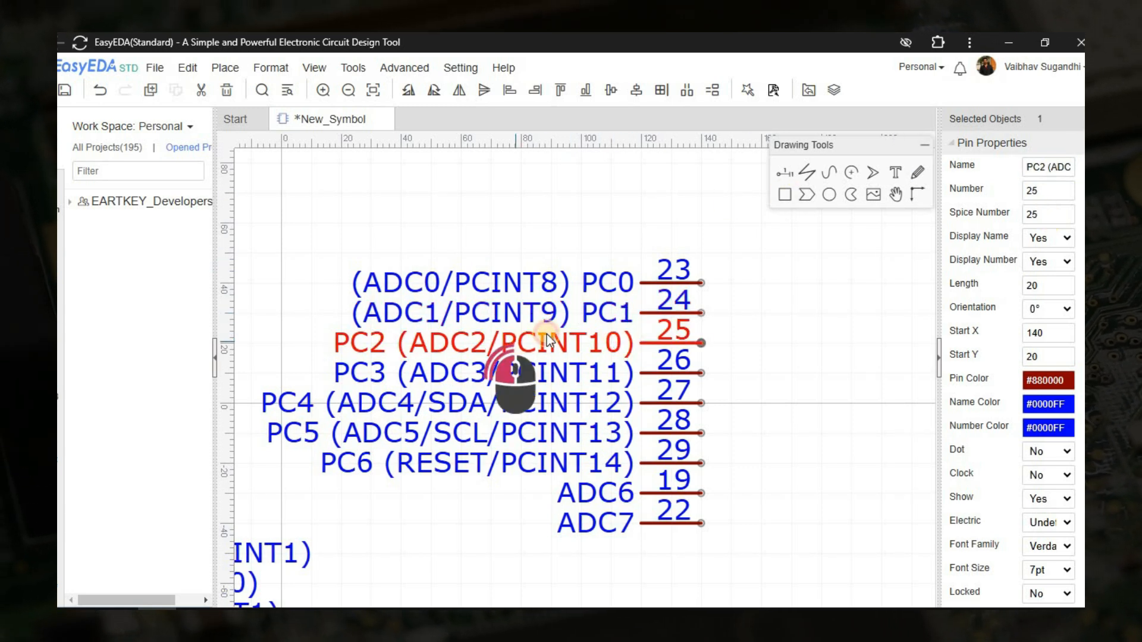
click(1048, 169)
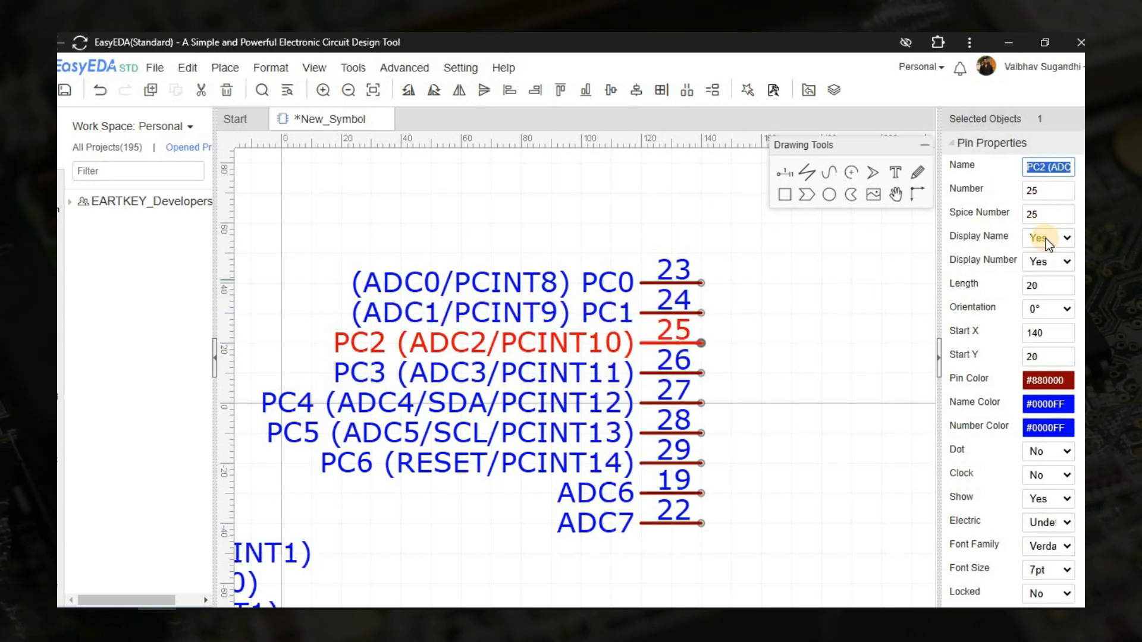
key(Left)
key(shift+Right)
key(shift+Right)
key(shift+Right)
key(ctrl+x)
key(Delete)
key(End)
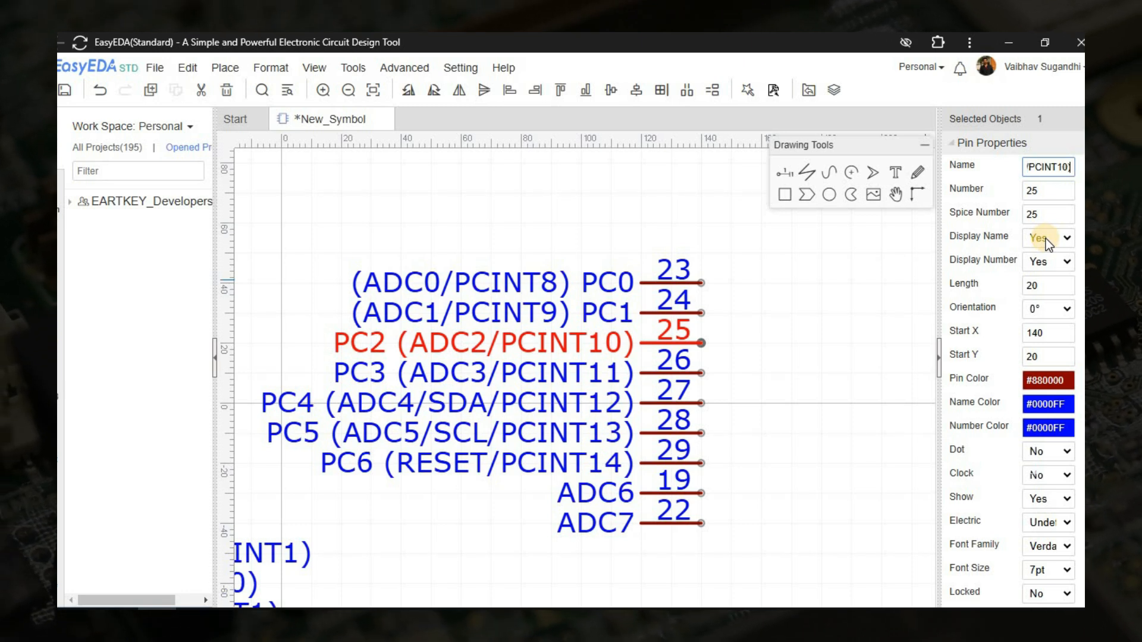
key(ctrl+v)
key(Return)
Step: Rename pin 26 to "(ADC3/PCINT11) PC3" by moving the port label to the end of its name
click(613, 385)
key(Left)
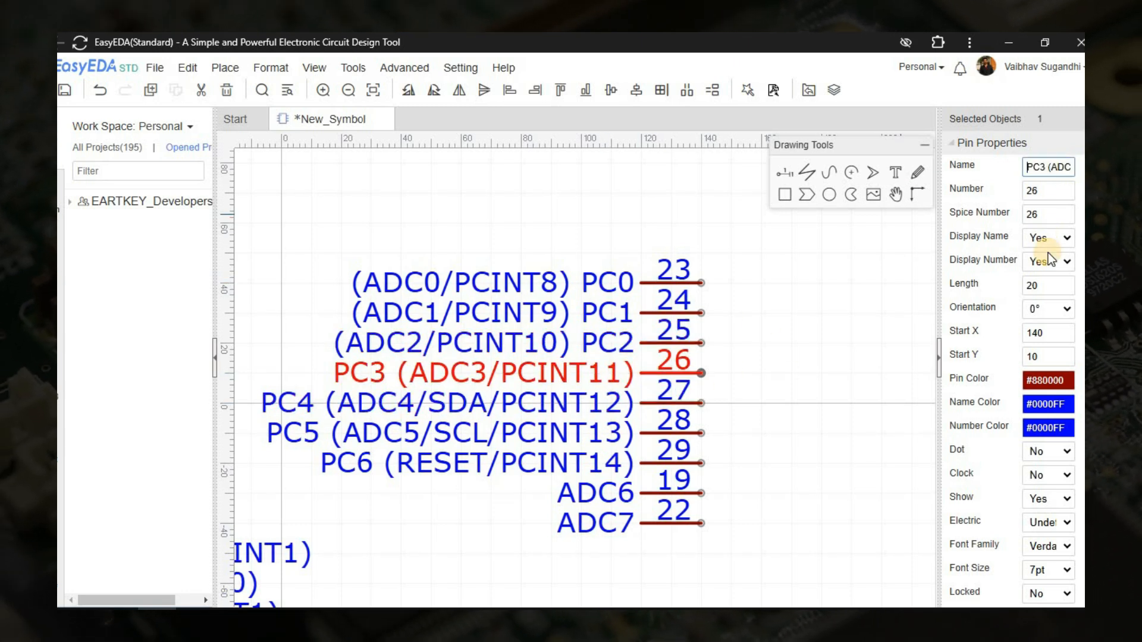
key(shift+Right)
key(shift+Right)
key(shift+Right)
key(ctrl+x)
key(Delete)
key(End)
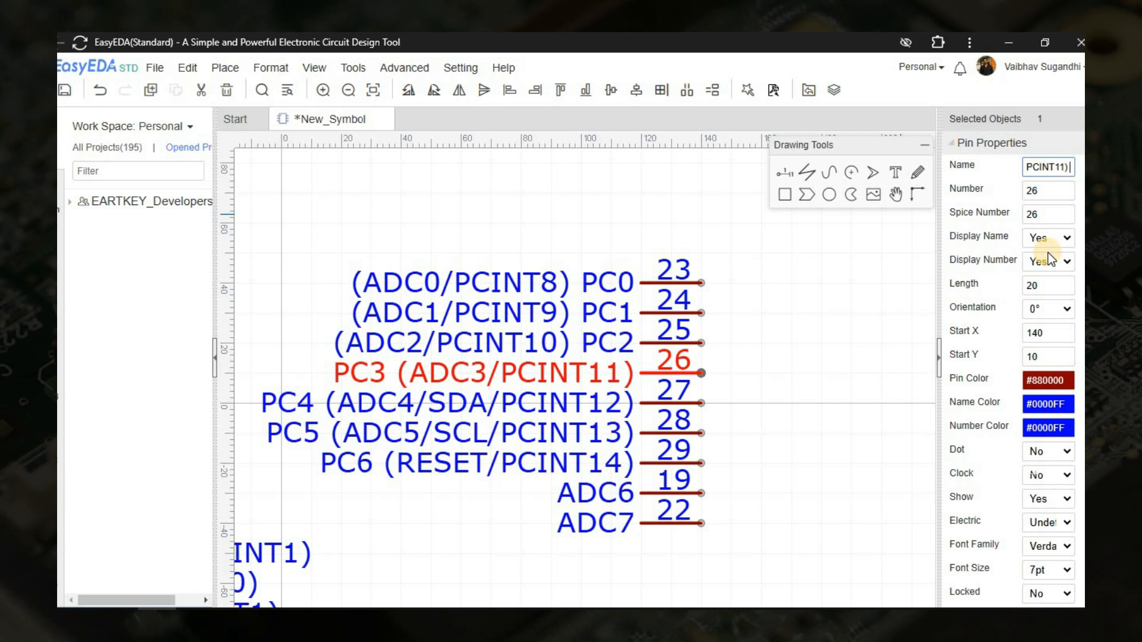
key(ctrl+v)
key(Return)
Step: Rename pin 27 to "(ADC4/SDA/PCINT12) PC4" by moving the port label to the end of its name
click(613, 403)
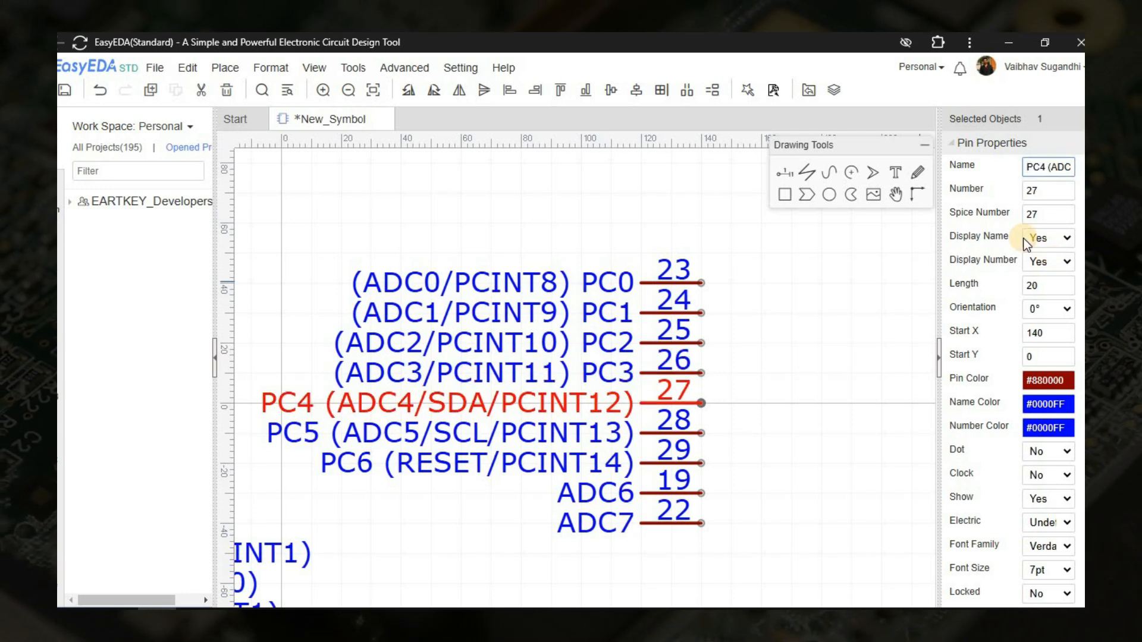
key(Left)
key(shift+Right)
key(shift+Right)
key(shift+Right)
key(ctrl+x)
key(Delete)
key(End)
key(ctrl+v)
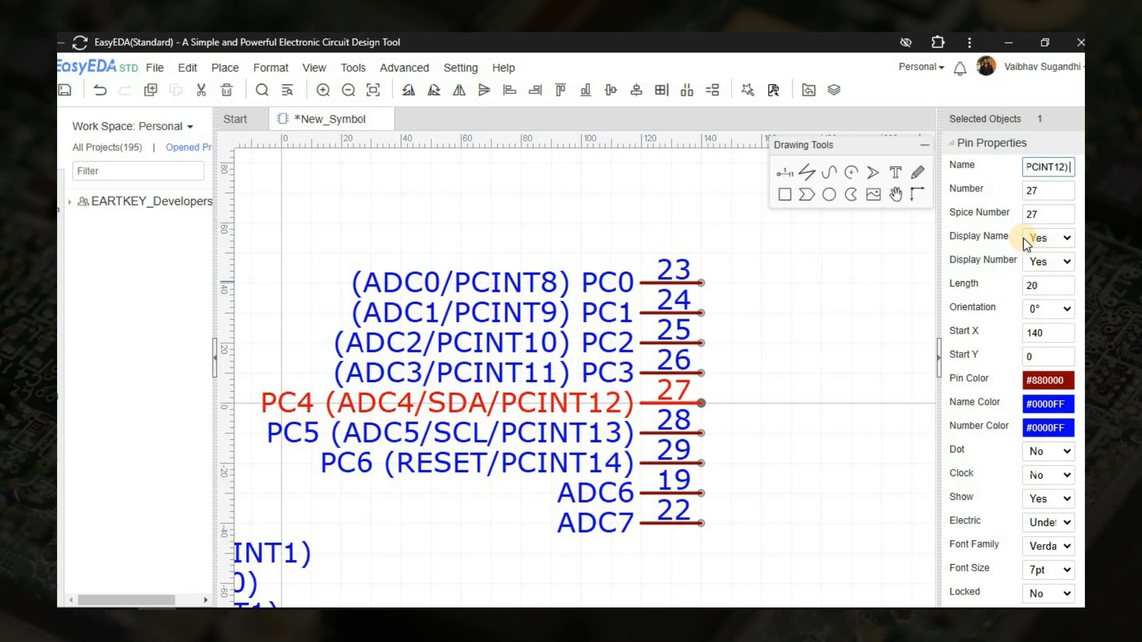
key(Return)
Step: Rename pin 28 to "(ADC5/SCL/PCINT13) PC5" and pin 29 to "(RESET/PCINT14) PC6"
click(660, 433)
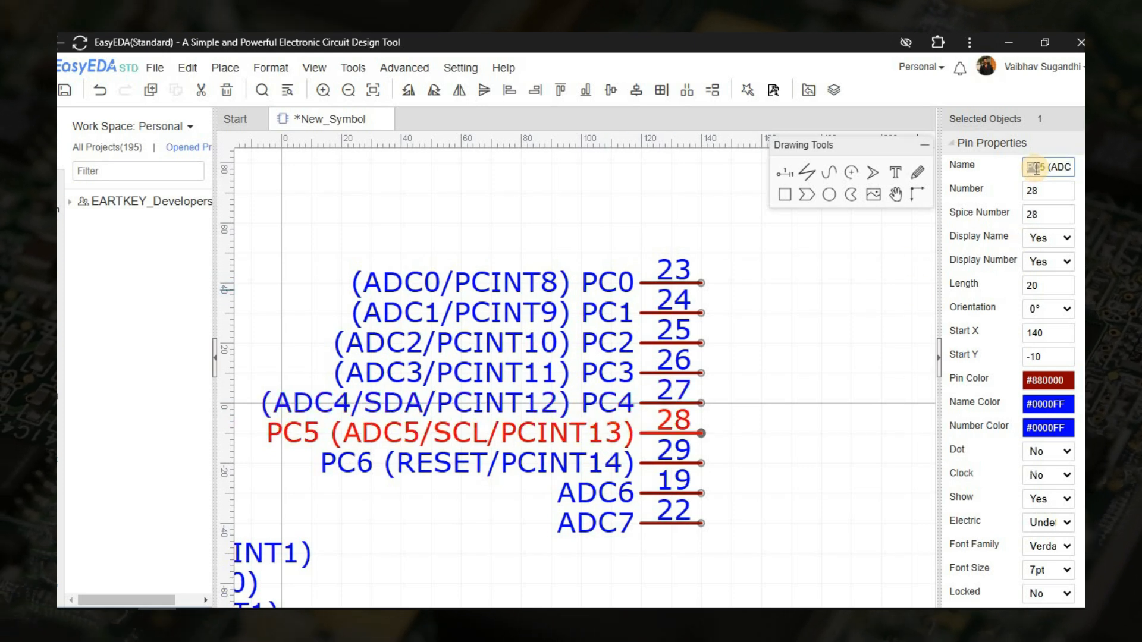
key(ctrl+v)
key(Return)
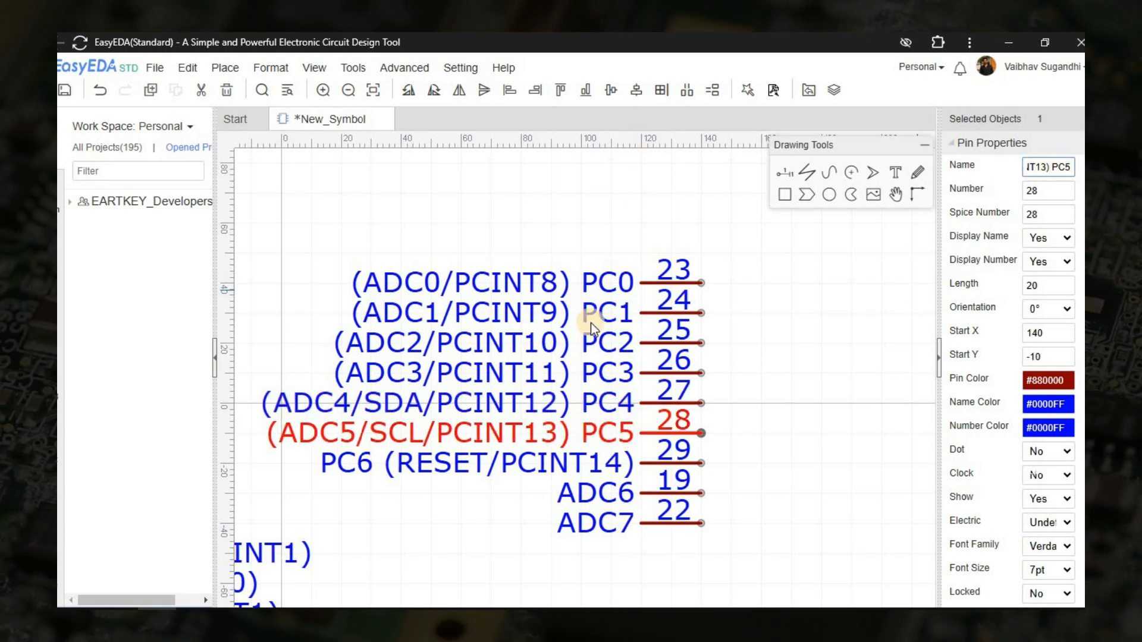
click(666, 463)
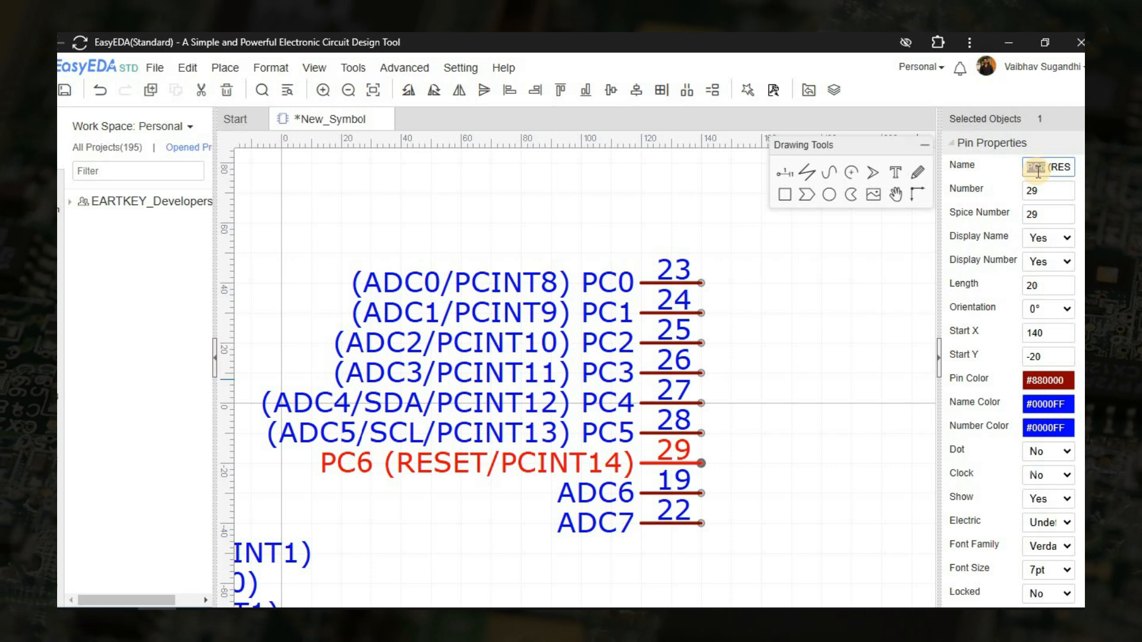
key(ctrl+v)
key(Return)
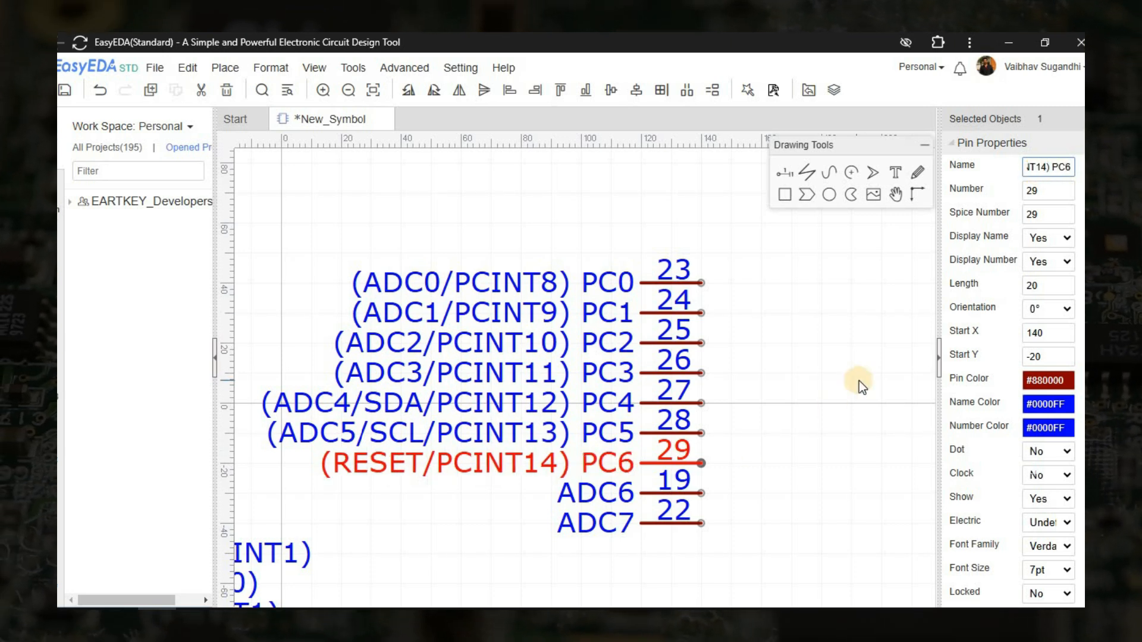
Step: Move the Port B pin group across to sit below the Port C and ADC pins
scroll(859, 384, down, 6)
drag(298, 321, 440, 422)
drag(423, 374, 710, 329)
right_drag(645, 349, 690, 400)
Step: Move the VCC, AVCC and AREF pins up by four grid steps
scroll(531, 276, up, 2)
drag(531, 257, 667, 316)
key(Up)
key(Up)
key(Up)
key(Up)
Step: Move the Port C and ADC pin group up by six grid steps
right_drag(658, 296, 561, 274)
drag(569, 210, 799, 354)
key(Up)
key(Up)
key(Up)
key(Up)
key(Up)
key(Up)
click(734, 349)
Step: Move the Port D pin group three grid steps left and three grid steps up
right_drag(586, 238, 449, 250)
drag(387, 315, 606, 425)
key(Left)
key(Left)
key(Left)
key(Up)
key(Up)
key(Up)
click(574, 335)
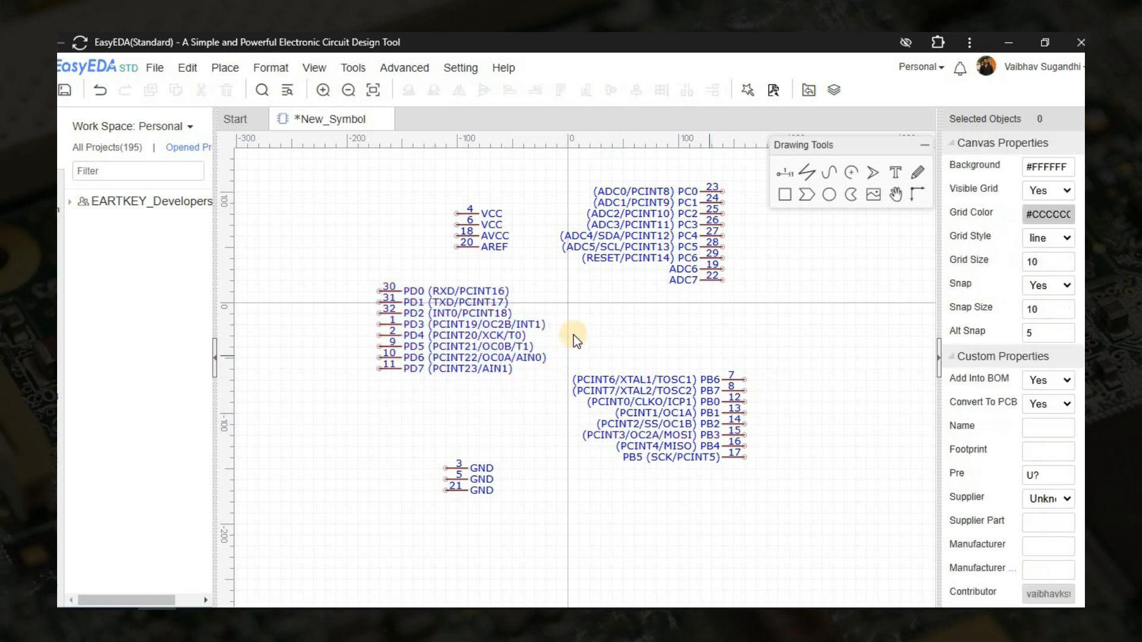
Step: Move the Port B pin group up by seven grid steps, closer to the ADC pins
drag(555, 366, 754, 513)
key(Up)
key(Up)
key(Up)
key(Up)
key(Up)
key(Up)
key(Up)
click(787, 315)
Step: Reorder the Port B pins by moving pin 12 (PB0) to the top and pins 7 and 8 below pin 17
scroll(749, 305, up, 3)
scroll(821, 429, down, 1)
right_drag(810, 444, 782, 380)
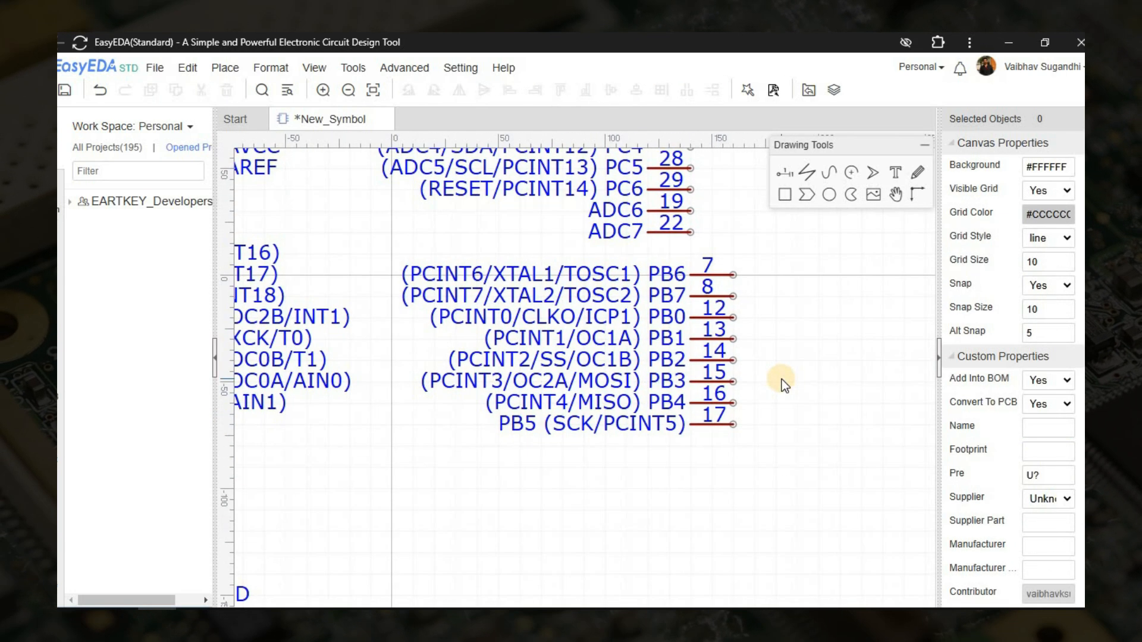
click(720, 318)
click(786, 357)
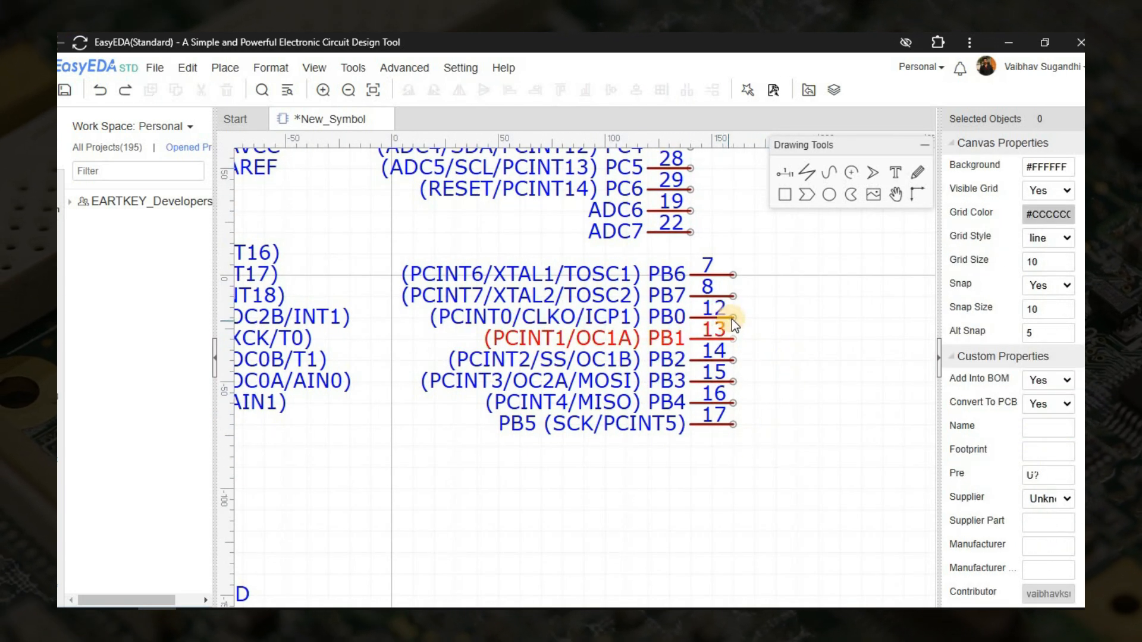
drag(732, 318, 730, 249)
click(735, 275)
ctrl+click(732, 299)
drag(731, 301, 742, 473)
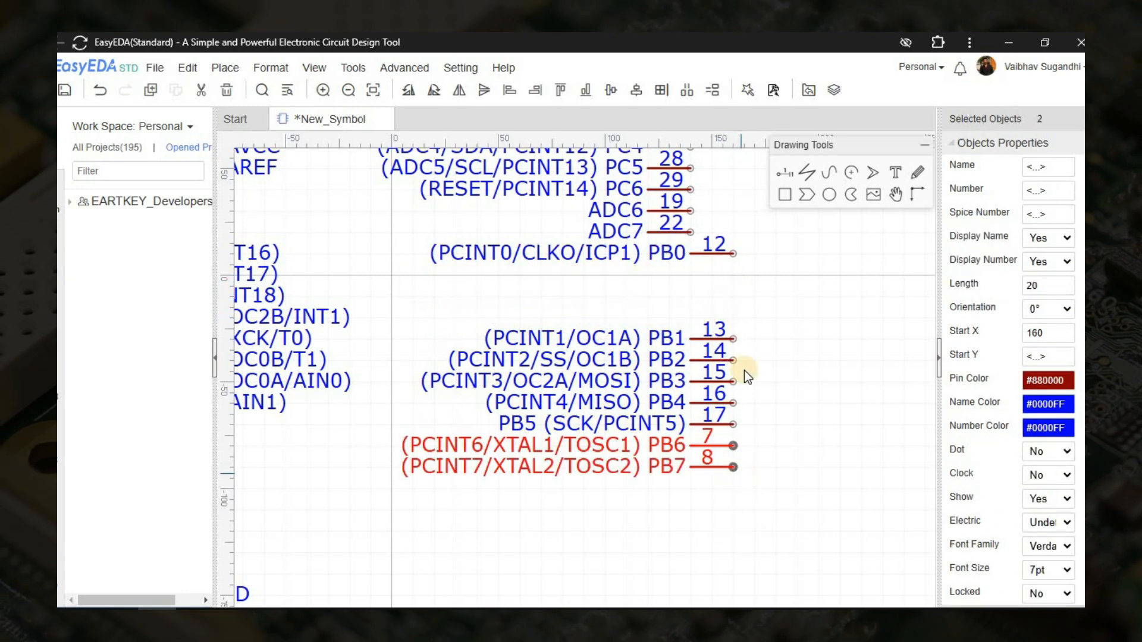
Step: Move pin 12 (PB0) down to sit directly above pin 13 (PB1)
scroll(734, 424, down, 4)
scroll(738, 356, up, 4)
drag(740, 355, 746, 422)
click(784, 446)
scroll(729, 426, down, 2)
scroll(729, 426, up, 2)
Step: Rename pin 17 to "(SCK/PCINT5) PB5" by moving the port label to the end of its name
click(721, 374)
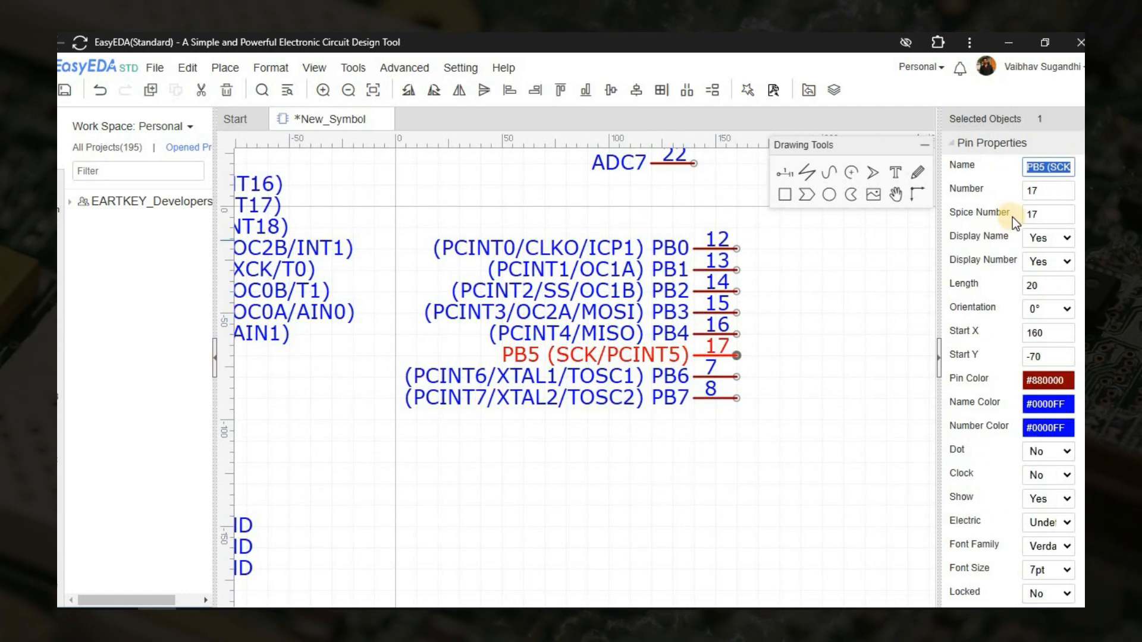
key(Right)
key(Right)
key(Right)
key(Right)
key(Right)
key(Right)
key(Right)
key(Right)
key(Right)
key(Right)
key(Right)
key(Right)
key(Right)
key(Right)
key(Right)
key(Right)
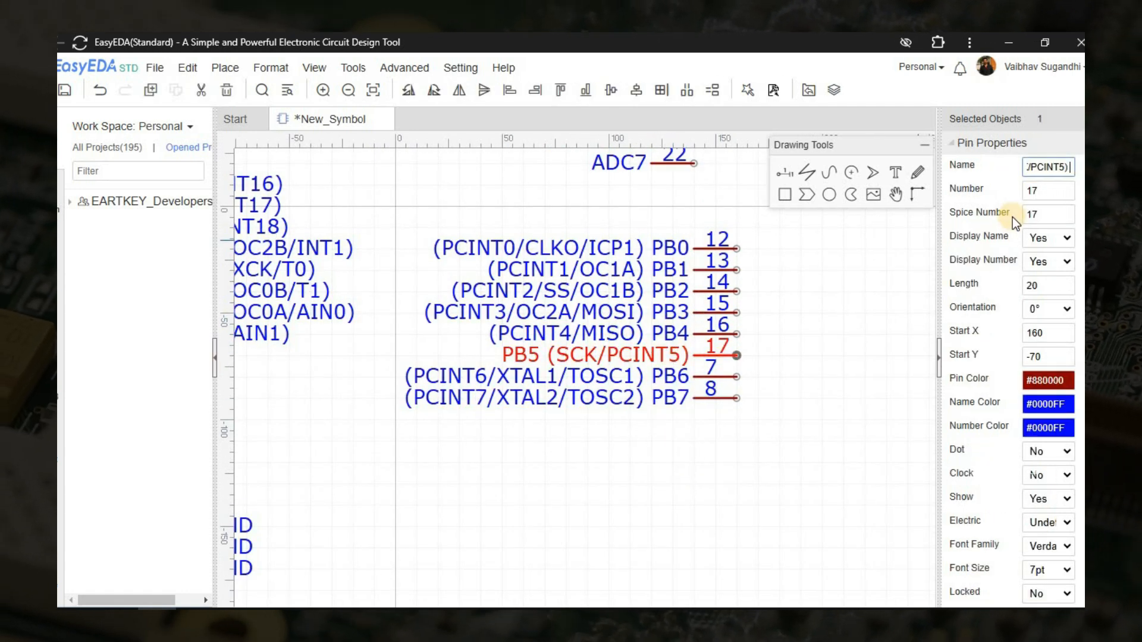
key(Return)
click(637, 452)
Step: Shift the nine Port C and ADC pins one grid step to the right
scroll(654, 524, down, 3)
right_drag(535, 219, 512, 213)
drag(511, 214, 723, 350)
drag(510, 177, 723, 350)
scroll(636, 298, up, 3)
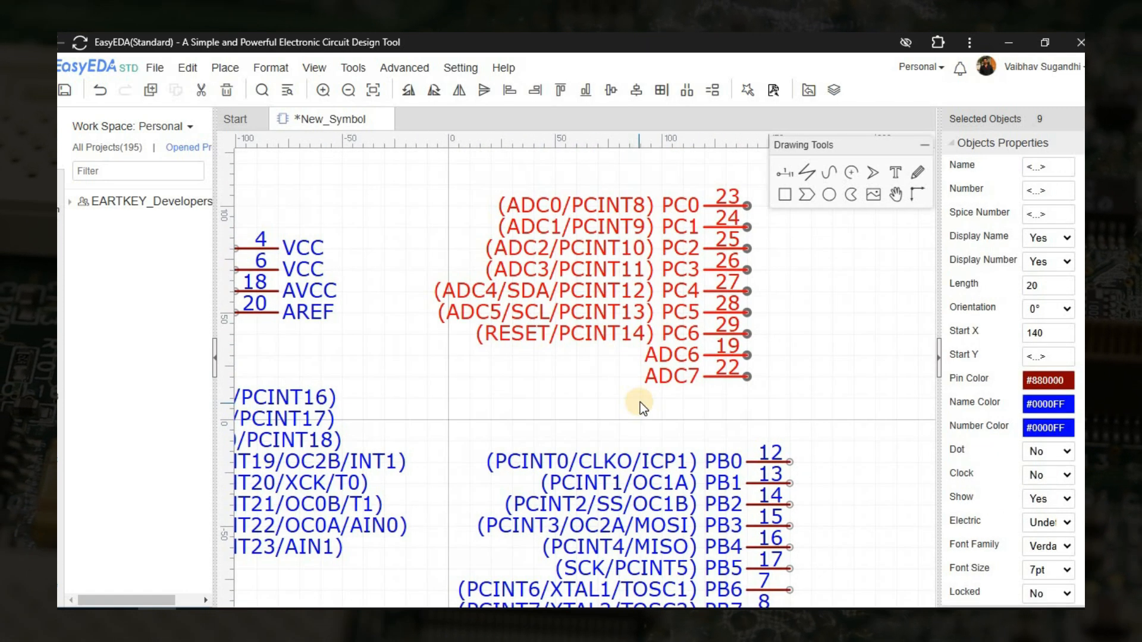
key(Right)
key(Right)
key(Left)
Step: Move the eight Port B pins directly below pin 22 (ADC7), aligned with the Port C pin ends
scroll(759, 256, down, 3)
drag(589, 333, 834, 479)
scroll(800, 375, up, 3)
right_drag(855, 337, 753, 374)
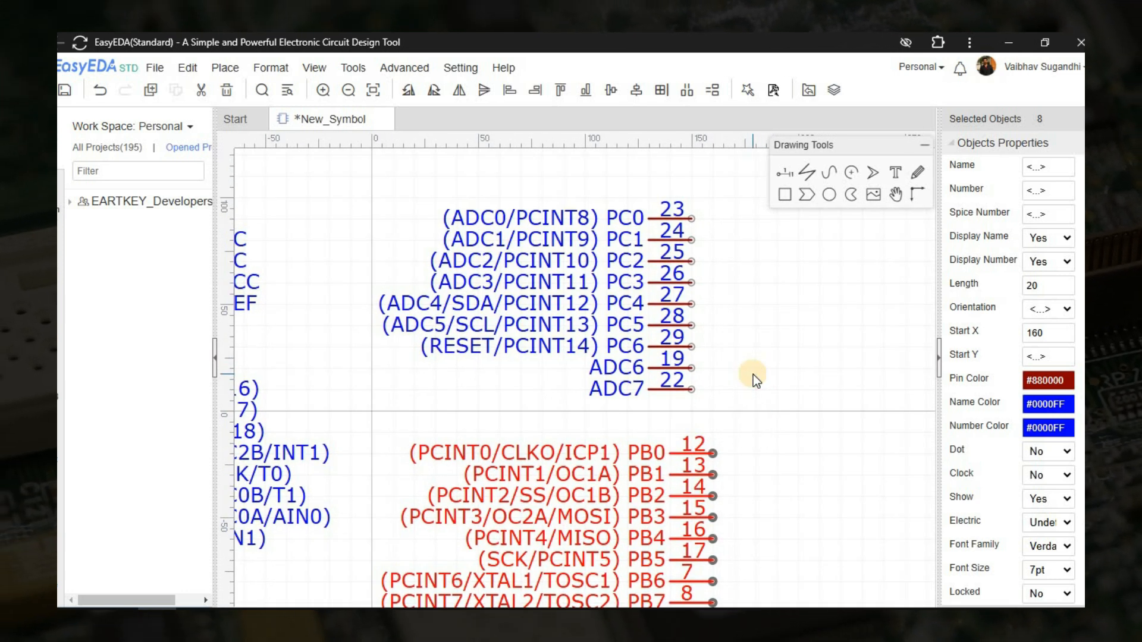
right_drag(753, 374, 730, 238)
key(Up)
key(Up)
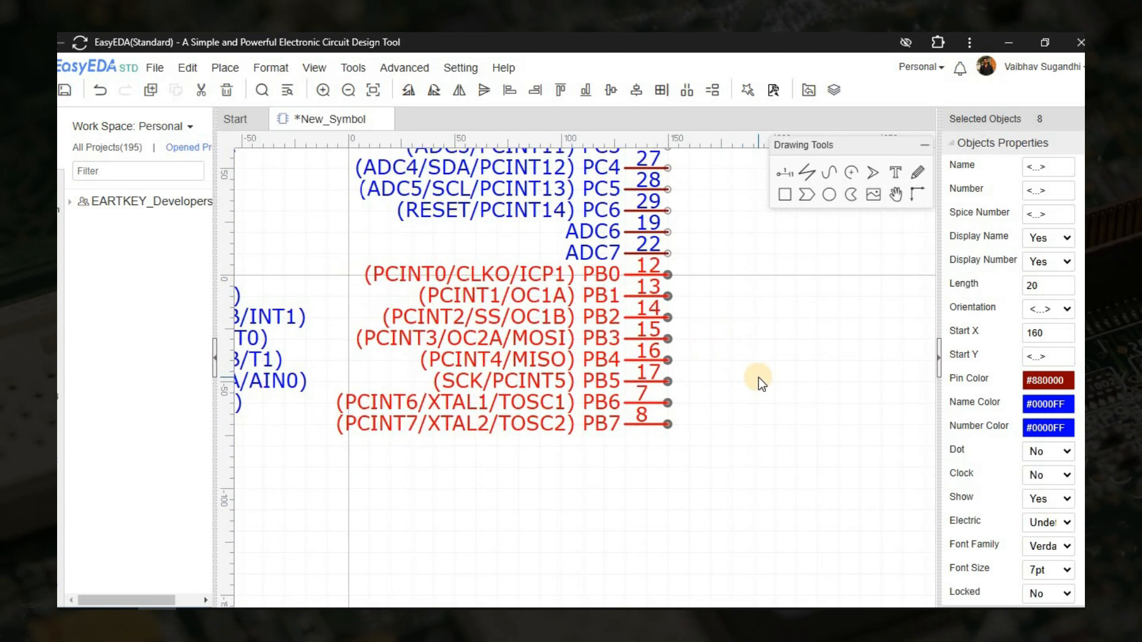
Step: Shift the Port C, ADC and Port B pins one grid step to the right
scroll(757, 393, down, 2)
click(763, 403)
drag(447, 196, 729, 390)
key(Right)
click(738, 393)
right_drag(738, 392, 792, 354)
scroll(792, 355, down, 2)
right_drag(648, 471, 770, 466)
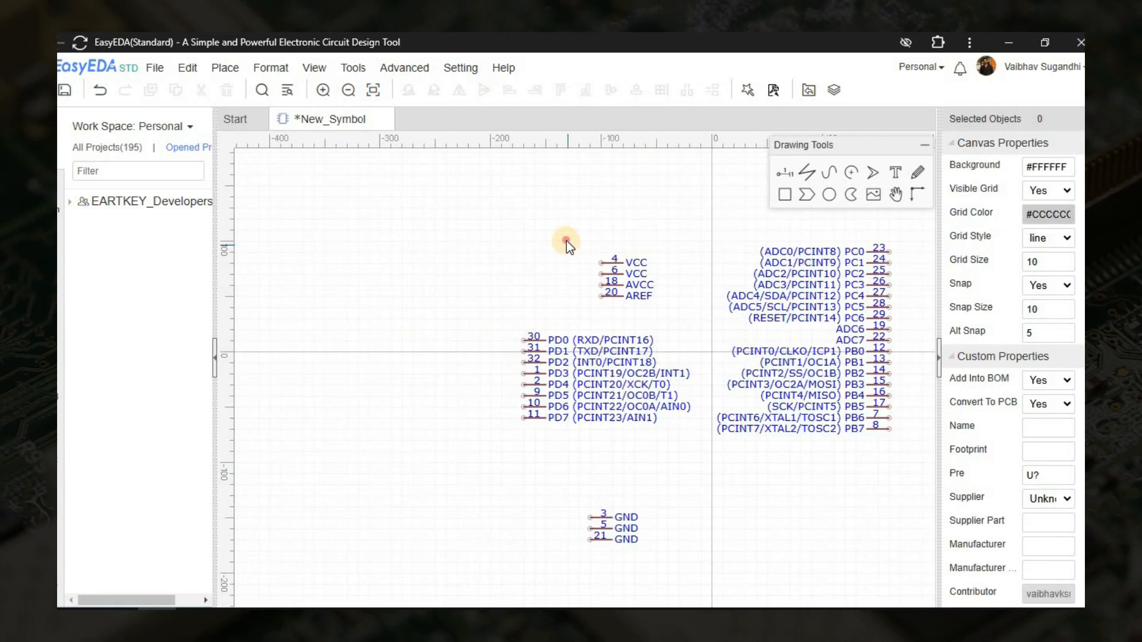
Step: Move the eight Port D pins two grid steps to the right
drag(566, 241, 677, 331)
scroll(672, 290, up, 3)
right_drag(690, 279, 626, 197)
drag(289, 255, 681, 496)
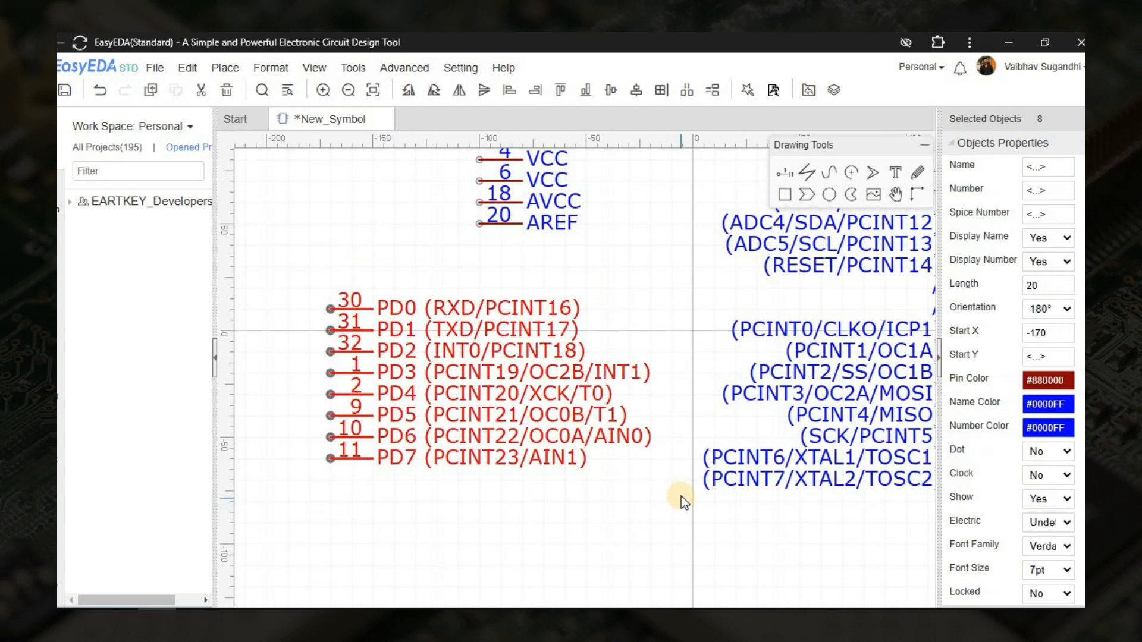
scroll(679, 480, down, 2)
click(672, 414)
scroll(777, 323, up, 3)
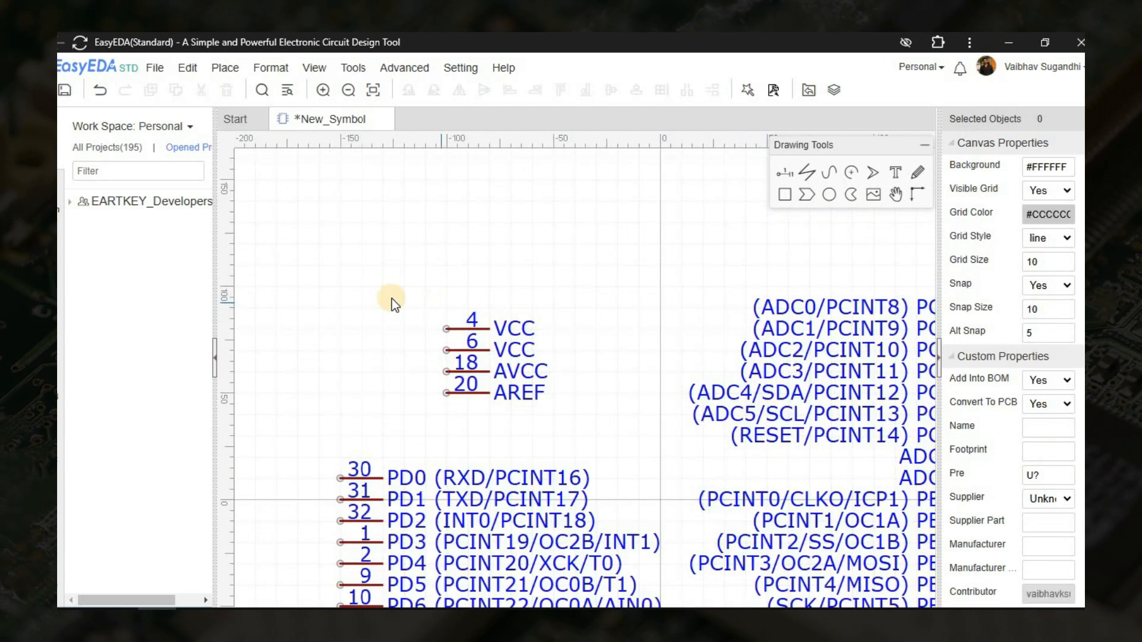
Step: Move the VCC, AVCC and AREF pins five grid steps left, aligning their ends with the Port D pins
drag(391, 298, 602, 442)
key(Left)
key(Left)
key(Left)
key(Left)
key(Left)
scroll(573, 424, down, 3)
click(571, 428)
Step: Move the three GND pins up four grid steps towards the Port D group
right_drag(540, 539, 579, 185)
drag(439, 329, 619, 450)
key(Up)
key(Up)
key(Up)
key(Up)
Step: Raise the eight Port D pins by two grid steps
right_drag(627, 408, 690, 576)
drag(445, 245, 466, 259)
drag(665, 423, 741, 437)
key(Up)
key(Up)
Step: Move the three GND pins six grid steps up and four left, aligning their ends with the Port D pins
drag(494, 389, 662, 527)
key(Up)
key(Up)
key(Up)
key(Up)
key(Up)
key(Up)
key(Left)
key(Left)
key(Left)
key(Left)
Step: Raise the Port D pins one grid step, leaving a one-row gap to the power pins above and the GND pins below
right_drag(685, 476, 691, 548)
drag(439, 279, 755, 439)
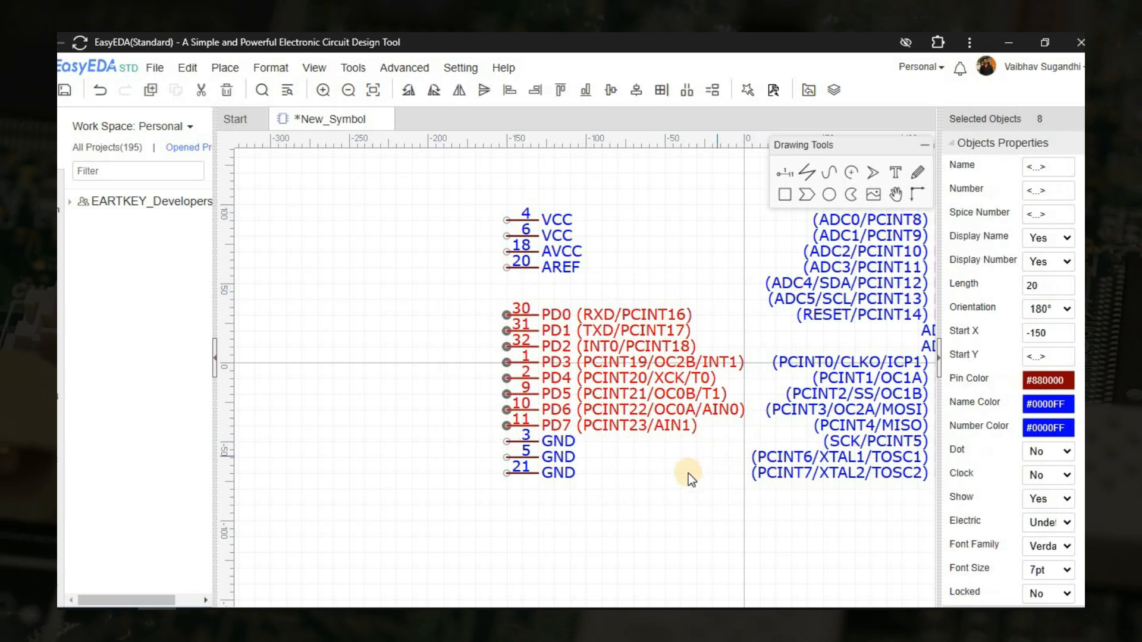
key(Up)
click(677, 476)
scroll(677, 476, down, 2)
right_drag(677, 476, 624, 451)
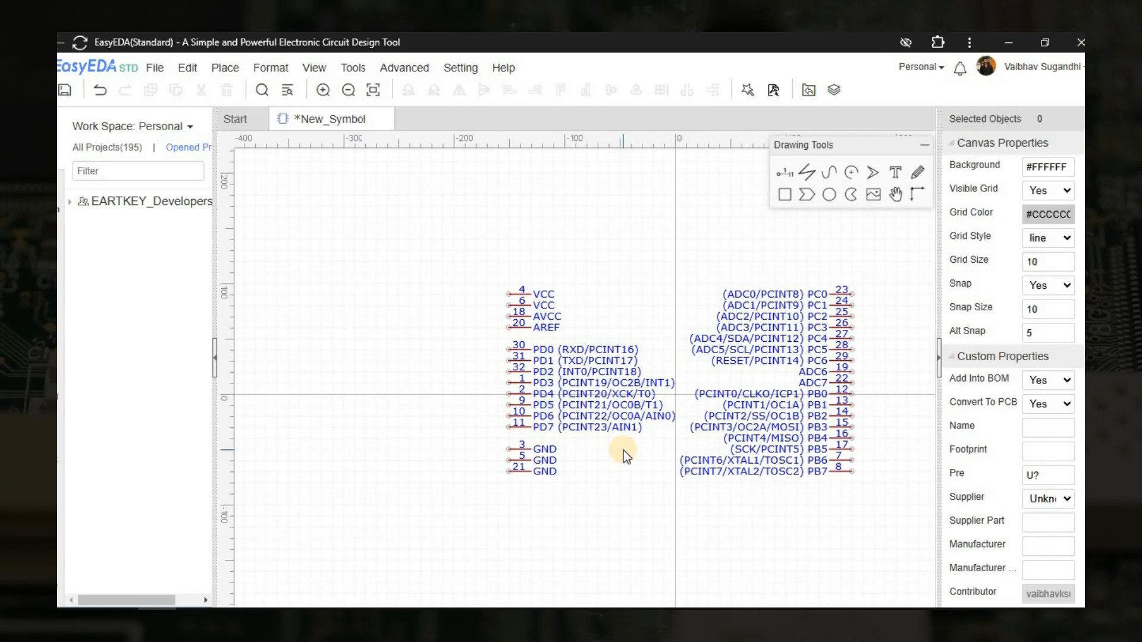
Step: Set both the grid size and the snap size of the canvas to 5
scroll(624, 451, up, 2)
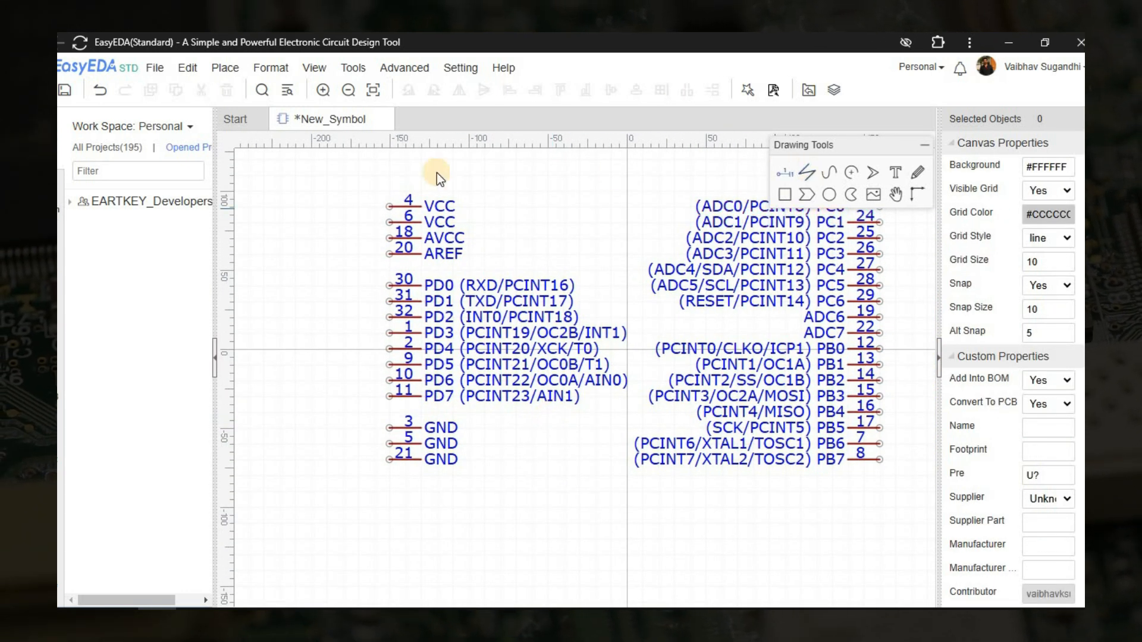
scroll(437, 174, up, 5)
scroll(701, 291, down, 5)
double_click(1042, 304)
text(5)
double_click(1050, 261)
text(5)
click(702, 259)
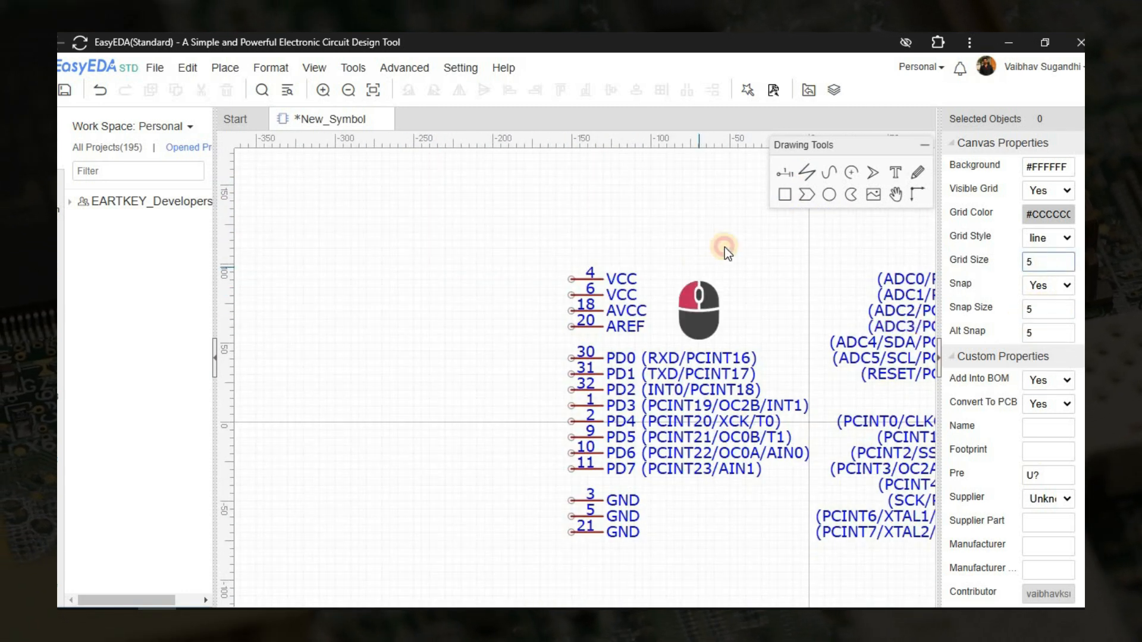
Step: Draw the body's top edge from x -125 to 135 at y 100, and its right edge along the inner pin ends
scroll(613, 256, up, 5)
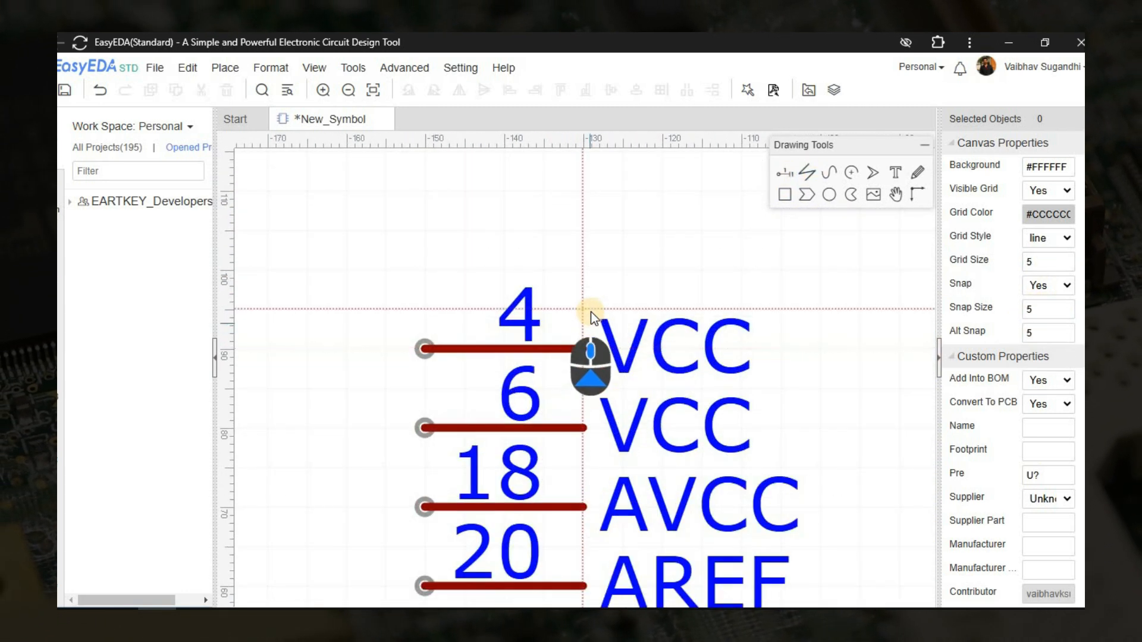
click(619, 277)
scroll(661, 290, down, 7)
right_drag(747, 288, 469, 270)
scroll(661, 274, up, 7)
right_drag(794, 274, 724, 367)
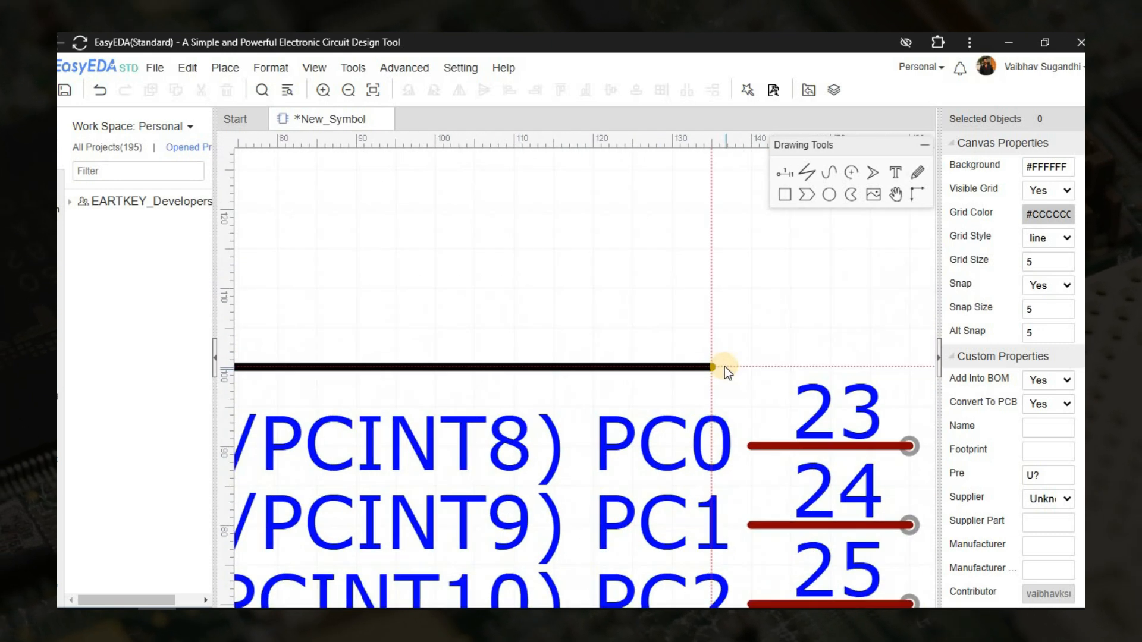
click(725, 366)
scroll(748, 409, down, 7)
scroll(654, 333, up, 7)
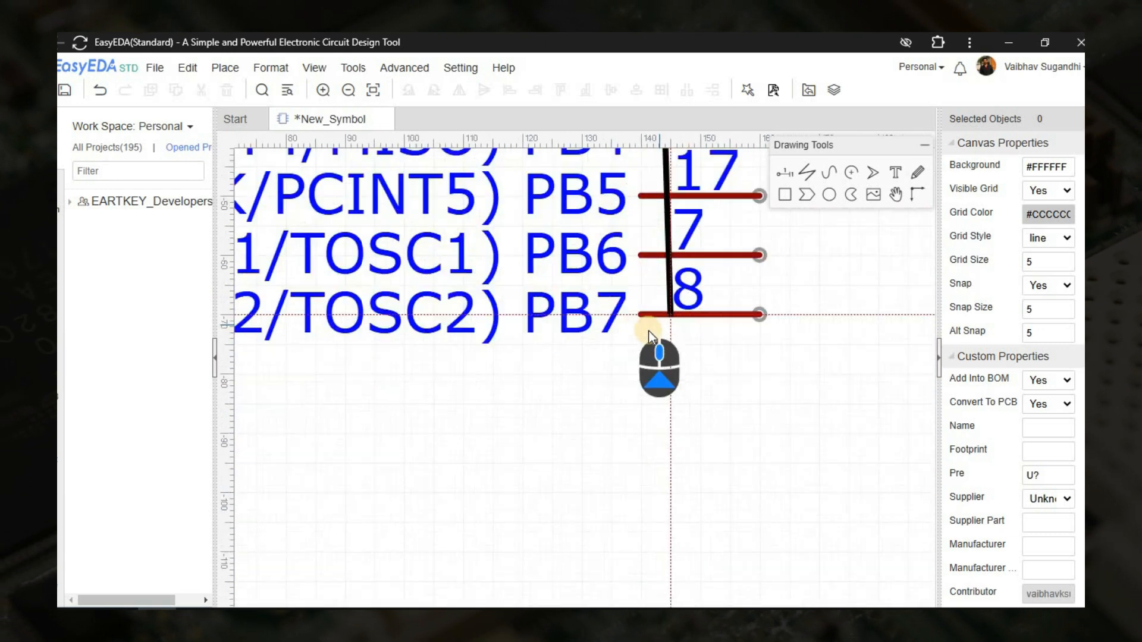
scroll(651, 331, up, 1)
Step: Draw the body's bottom edge from x 135 to -125 at y -80, and its left edge along the inner pin ends
click(625, 392)
scroll(411, 448, down, 6)
right_drag(375, 455, 911, 416)
scroll(639, 416, up, 6)
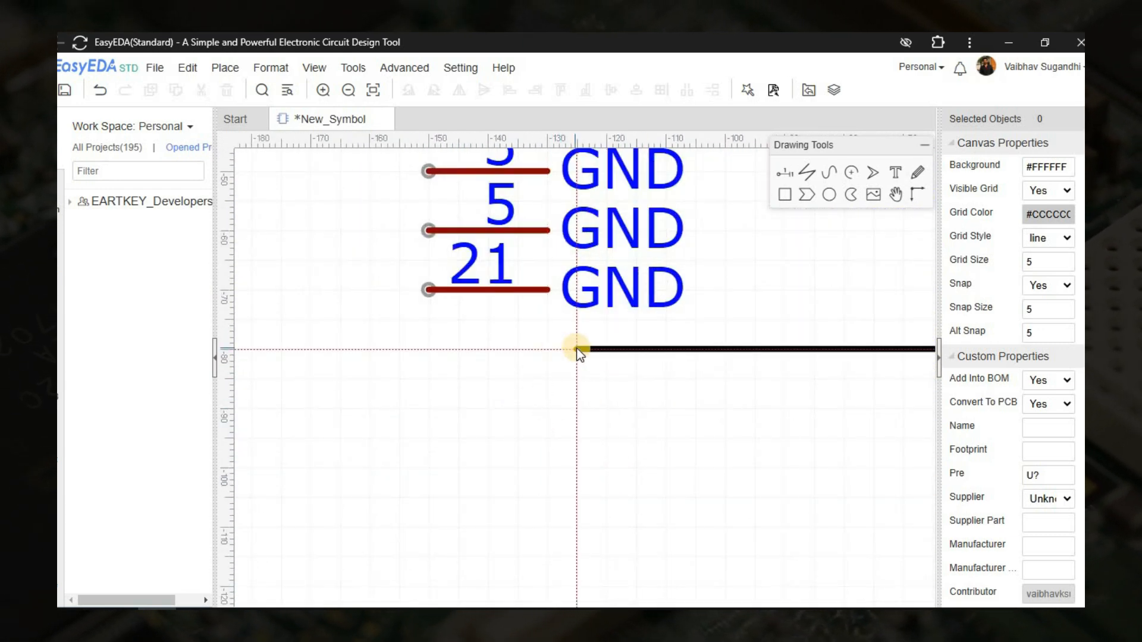
click(577, 350)
scroll(553, 303, down, 6)
scroll(532, 313, up, 6)
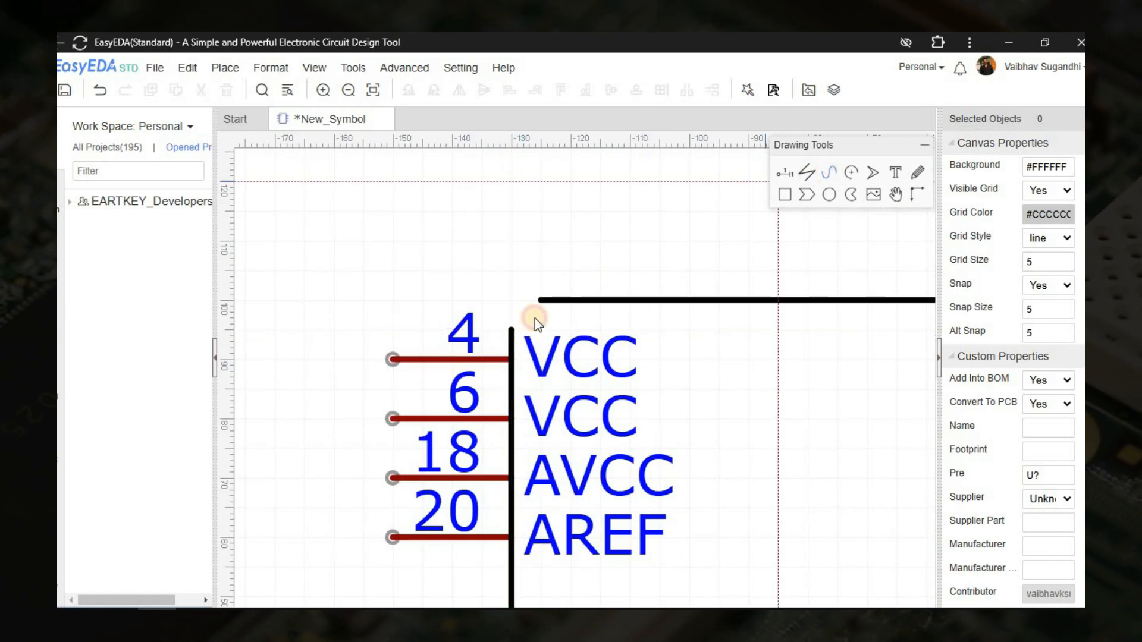
Step: Round the body outline's two upper corners with small Bezier curves joining the top edge to the side edges
click(514, 303)
scroll(618, 323, down, 6)
right_drag(787, 342, 333, 327)
scroll(548, 309, up, 5)
click(567, 306)
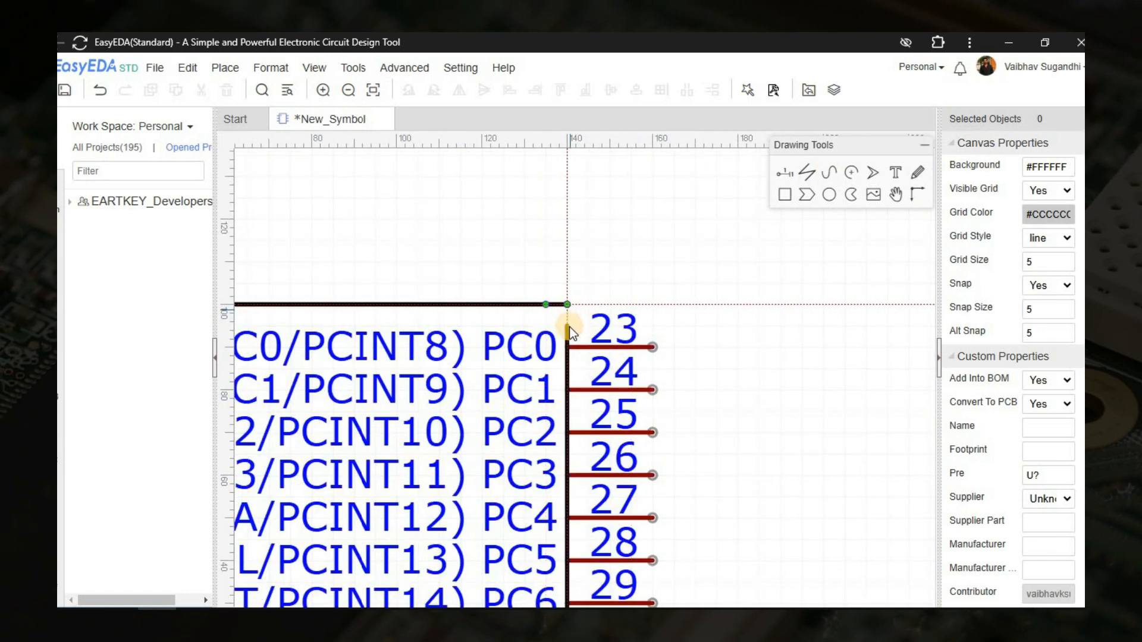
click(567, 326)
Step: Round the body outline's lower-right corner, below pin 8, with a small Bezier curve
scroll(569, 345, down, 4)
right_drag(553, 484, 543, 362)
scroll(522, 390, up, 6)
click(524, 387)
click(552, 386)
click(550, 359)
scroll(505, 378, down, 6)
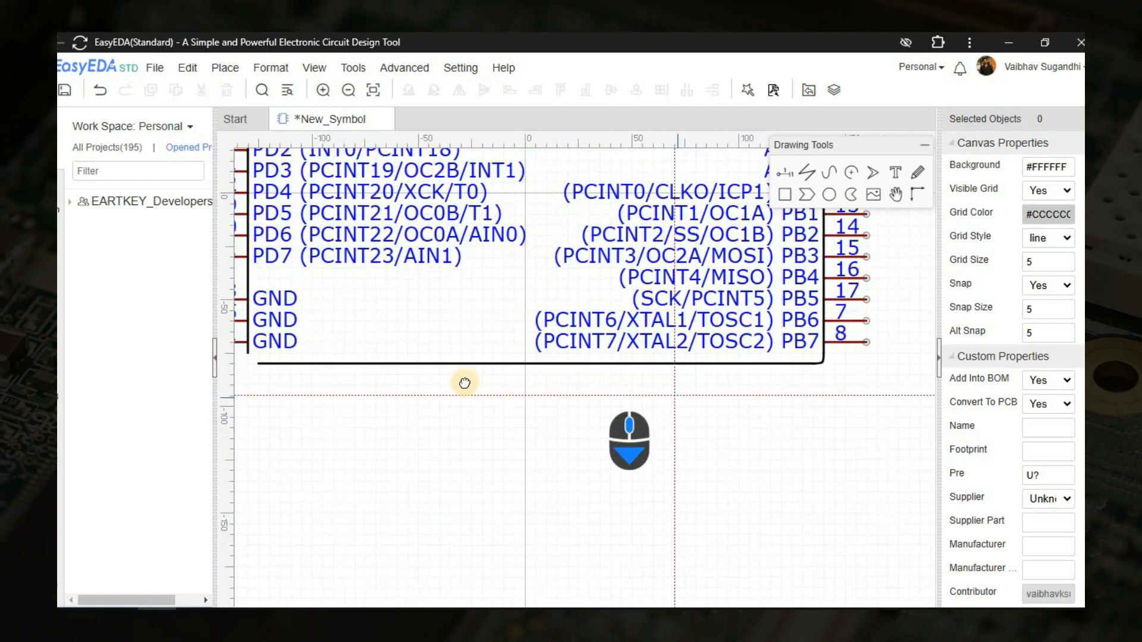
Step: Close the body outline by rounding its lower-left corner, below pin 21, with a Bezier curve
right_drag(465, 384, 616, 430)
scroll(397, 404, up, 6)
click(426, 374)
click(427, 478)
click(536, 484)
scroll(557, 489, down, 6)
right_drag(630, 267, 469, 417)
scroll(418, 270, down, 2)
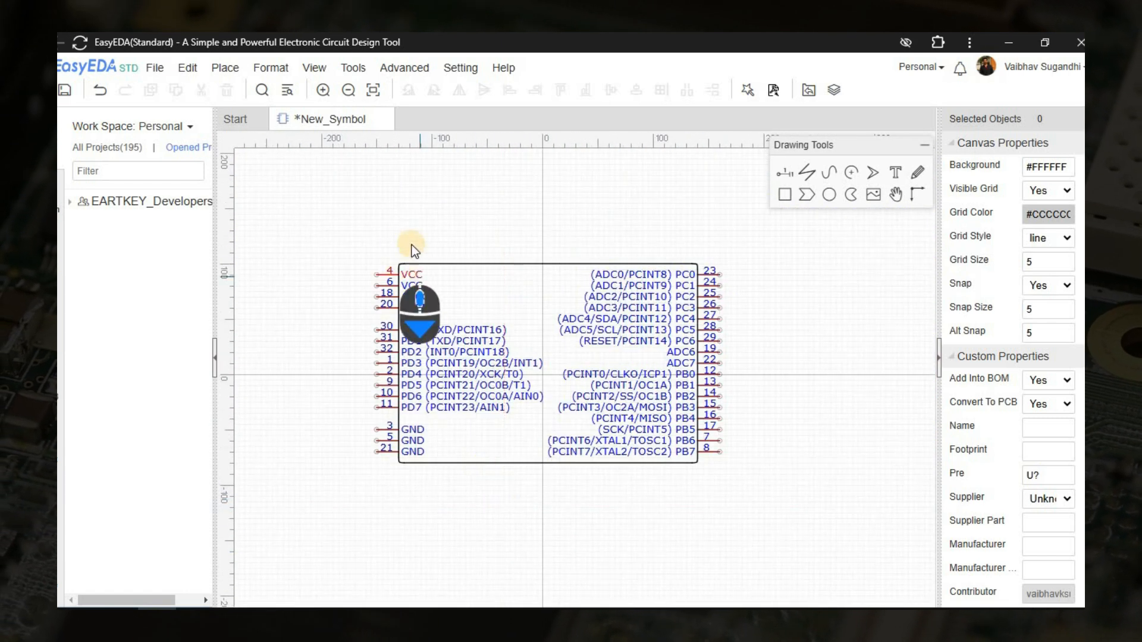
Step: Set the stroke color of all eight body outline segments to #880000
drag(462, 435, 703, 482)
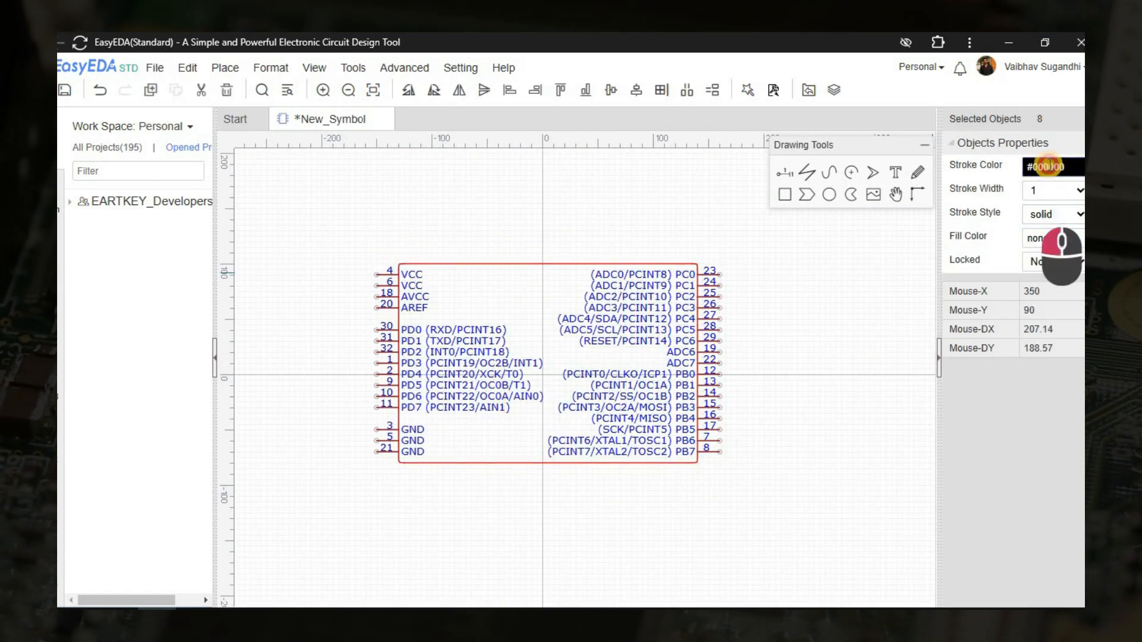
click(1047, 167)
click(951, 188)
text(#880000)
key(Return)
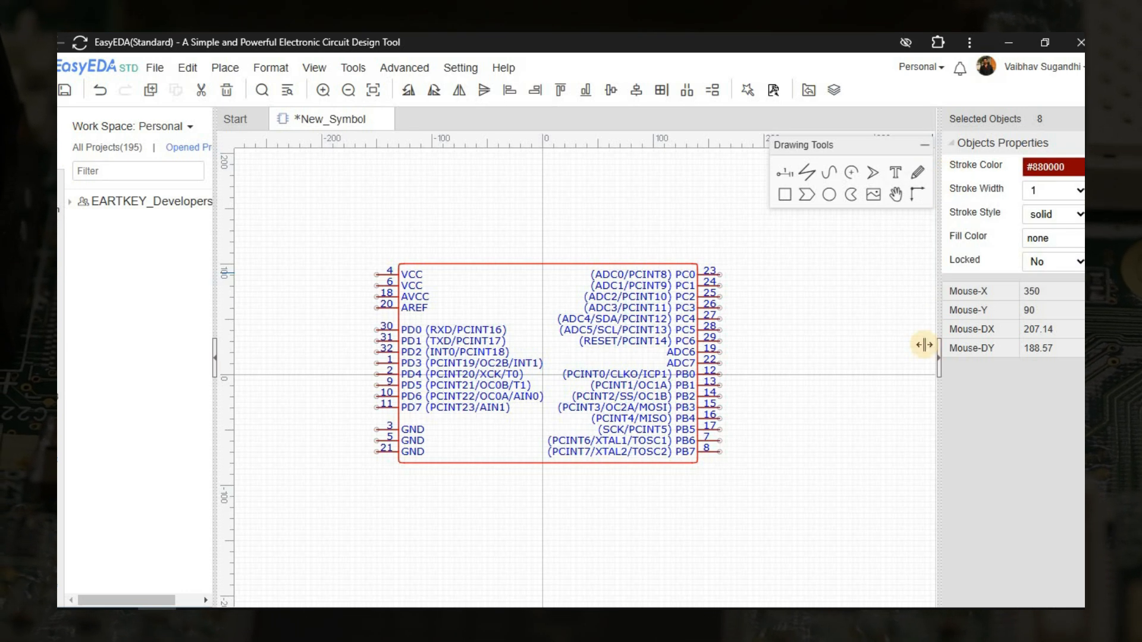
click(769, 366)
Step: Start saving the symbol with the title ATMEGA328P-AU and Mouser as the supplier
scroll(769, 366, down, 2)
right_drag(768, 366, 785, 376)
scroll(785, 376, up, 2)
right_drag(632, 433, 613, 482)
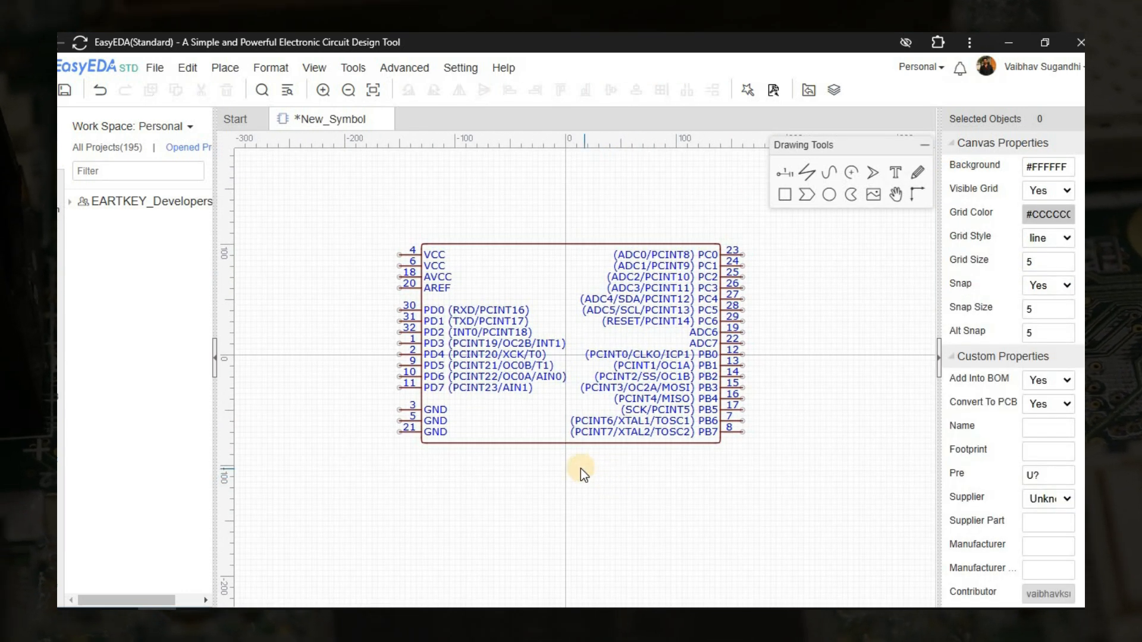
key(ctrl+s)
text(AT)
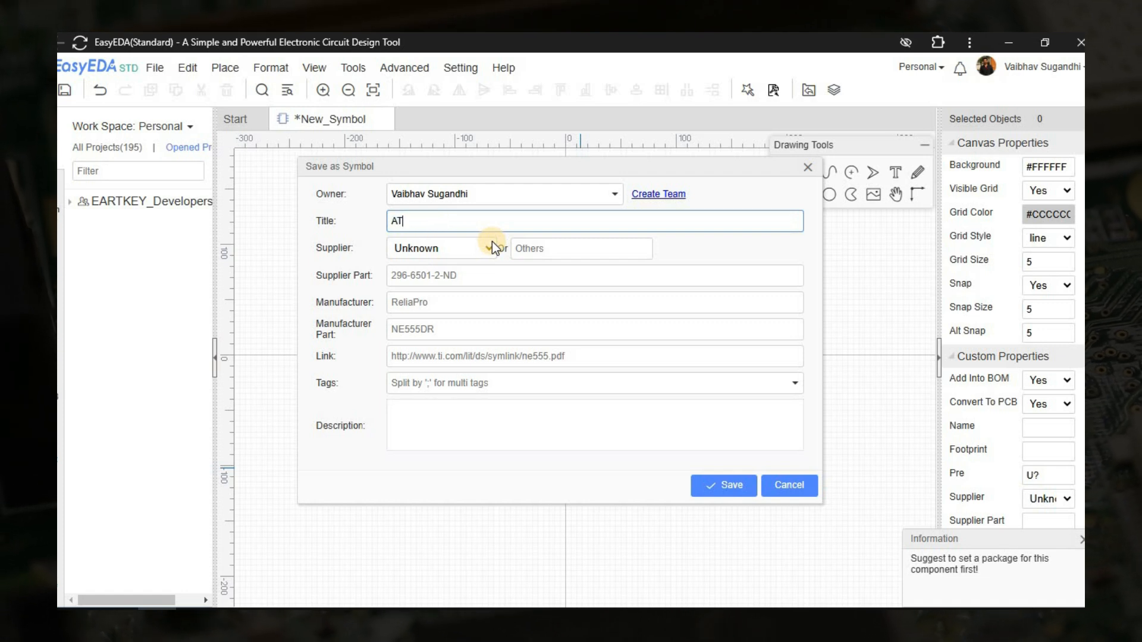
text(MEGA328P-AU)
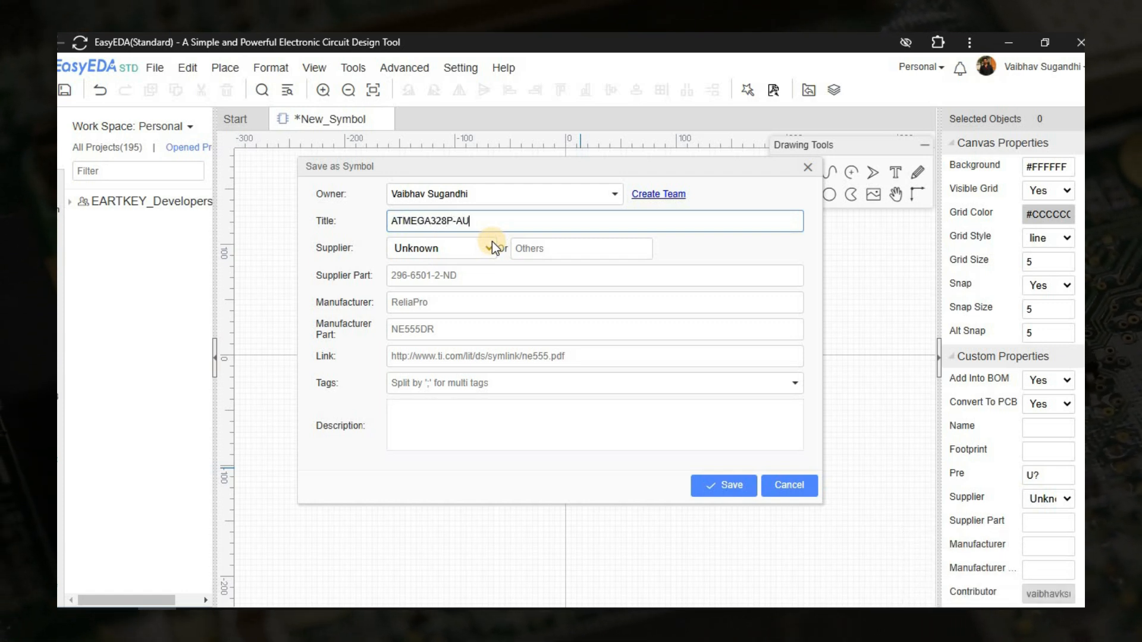
click(467, 249)
click(416, 323)
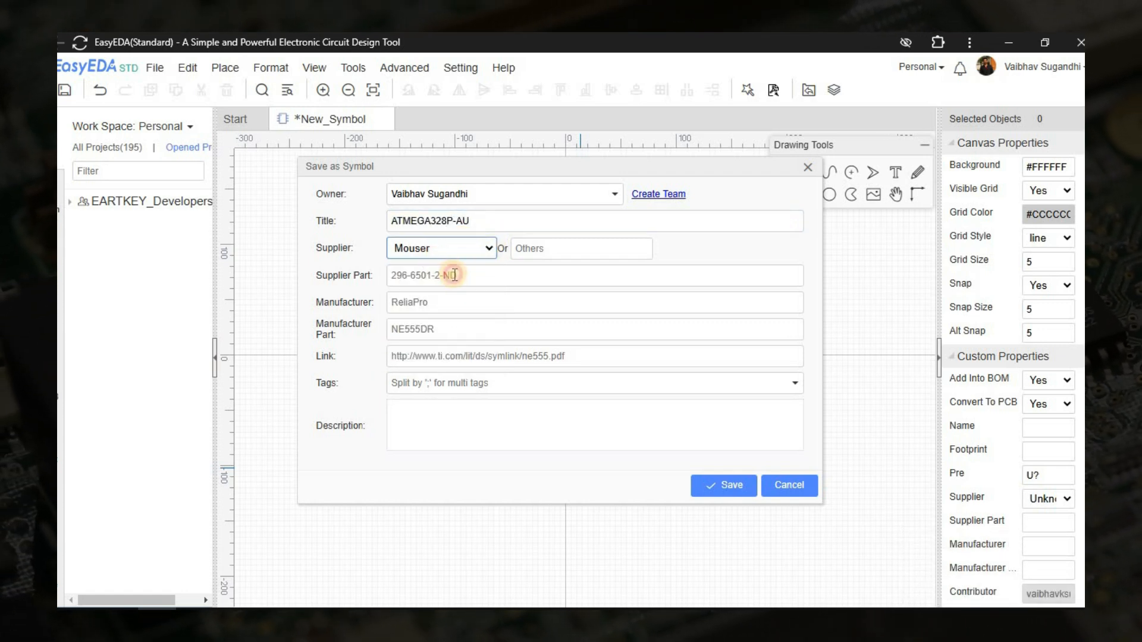
Step: Switch to the web browser, search Google for "mouser india" and open the Mouser website
click(455, 275)
click(234, 620)
click(490, 357)
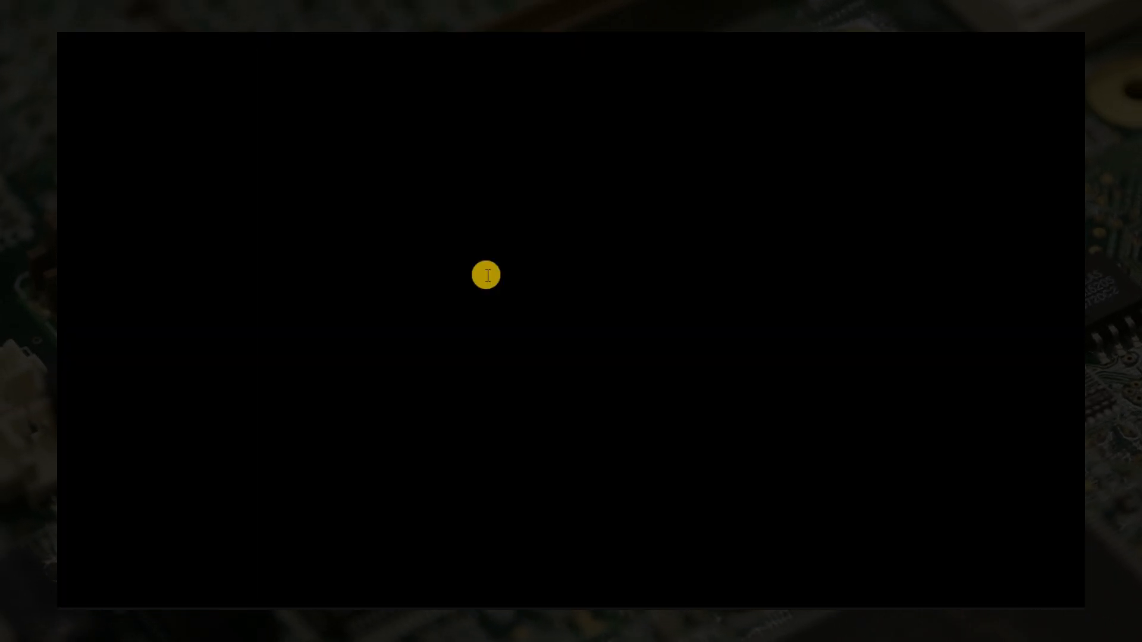
click(711, 296)
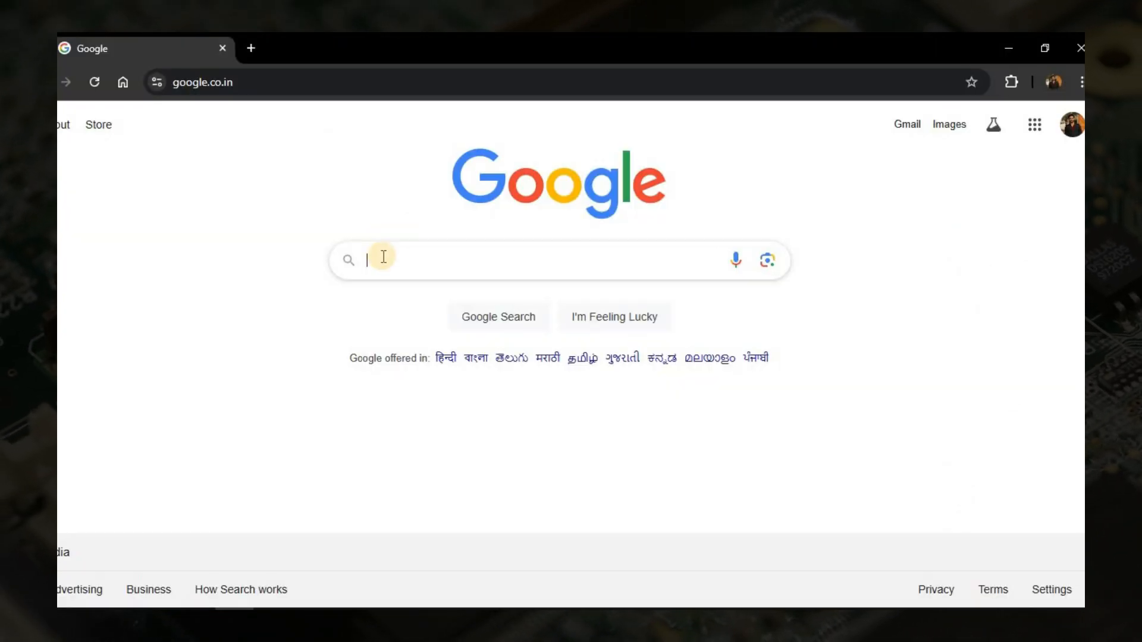
text(mouser india)
key(Return)
scroll(299, 357, down, 4)
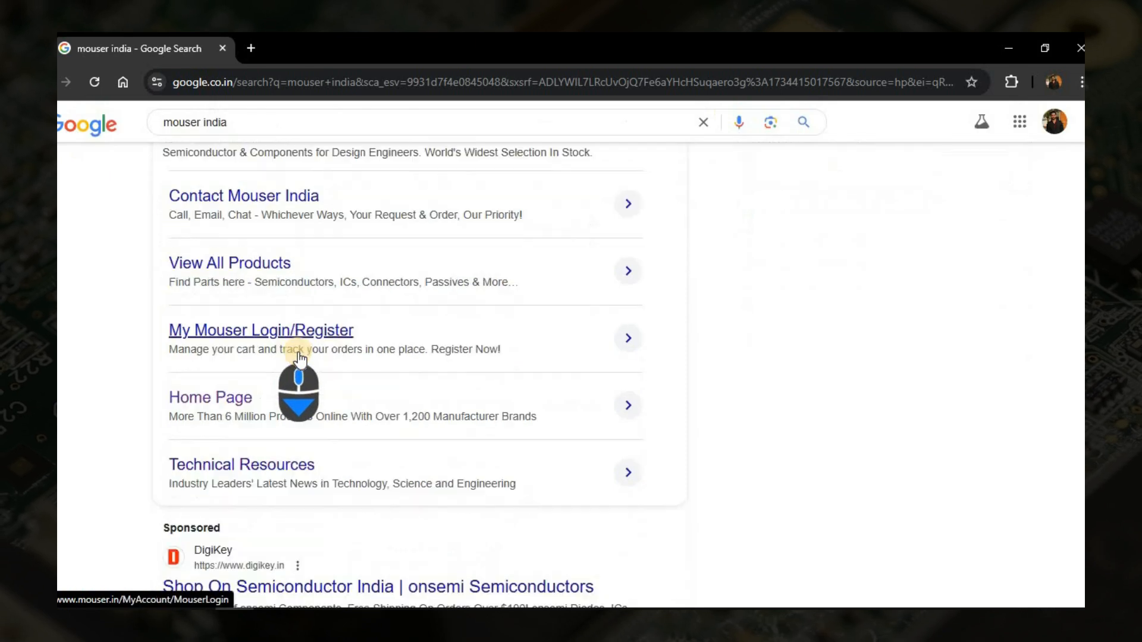
scroll(303, 357, up, 2)
scroll(301, 381, down, 8)
click(452, 357)
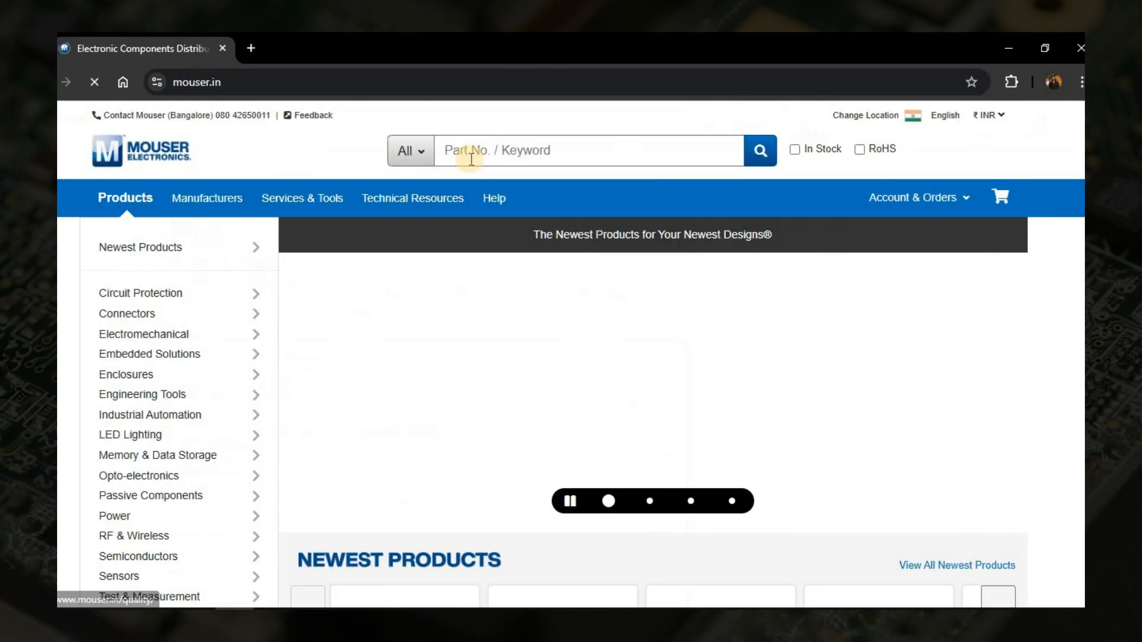
Step: Search Mouser for ATMEGA328P-AU and look through the listed parts
click(471, 159)
text(ATMEGA328P-)
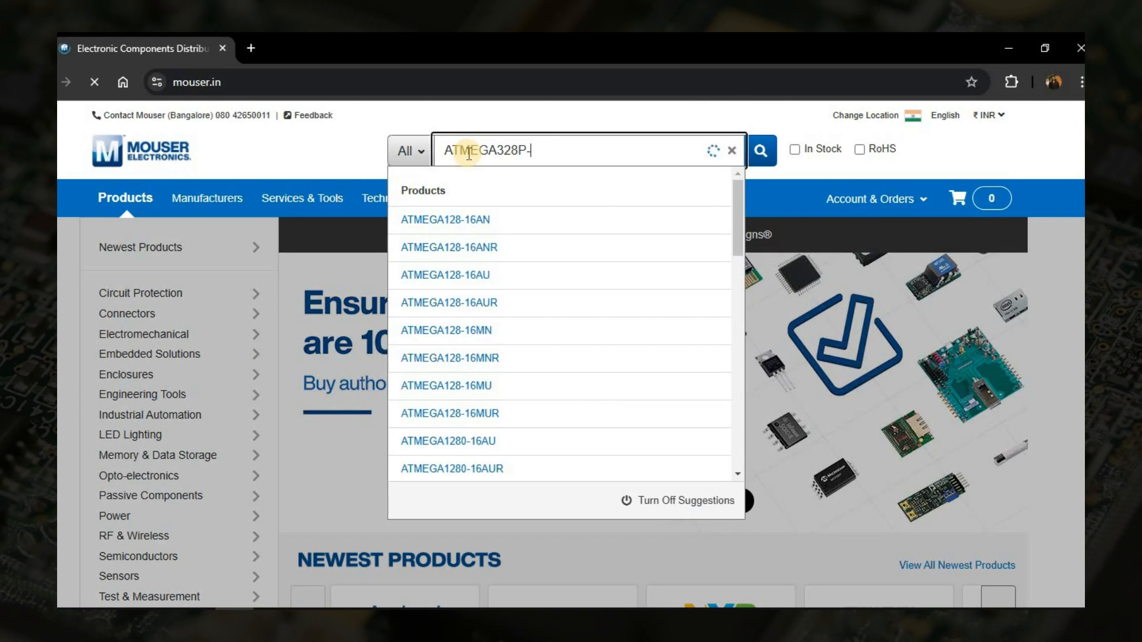
text(AU)
key(Return)
scroll(448, 234, down, 5)
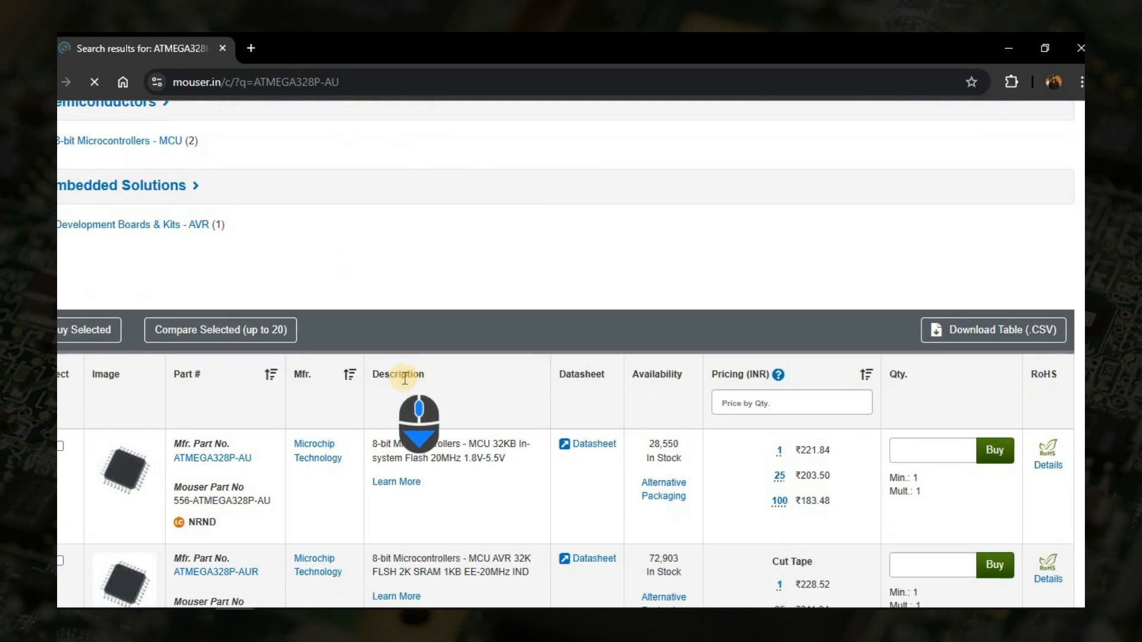
scroll(406, 379, down, 3)
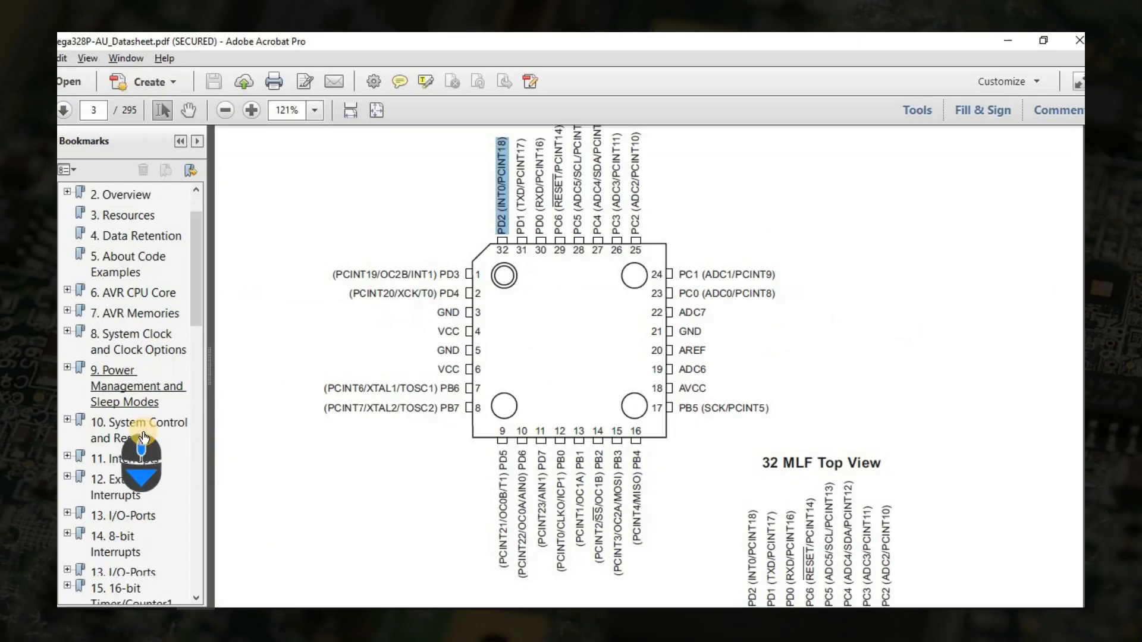
Step: Switch to the datasheet PDF and copy the ordering code ATmega328P-15AZ from section 32, Ordering Information
scroll(145, 497, down, 10)
click(122, 455)
drag(699, 245, 581, 247)
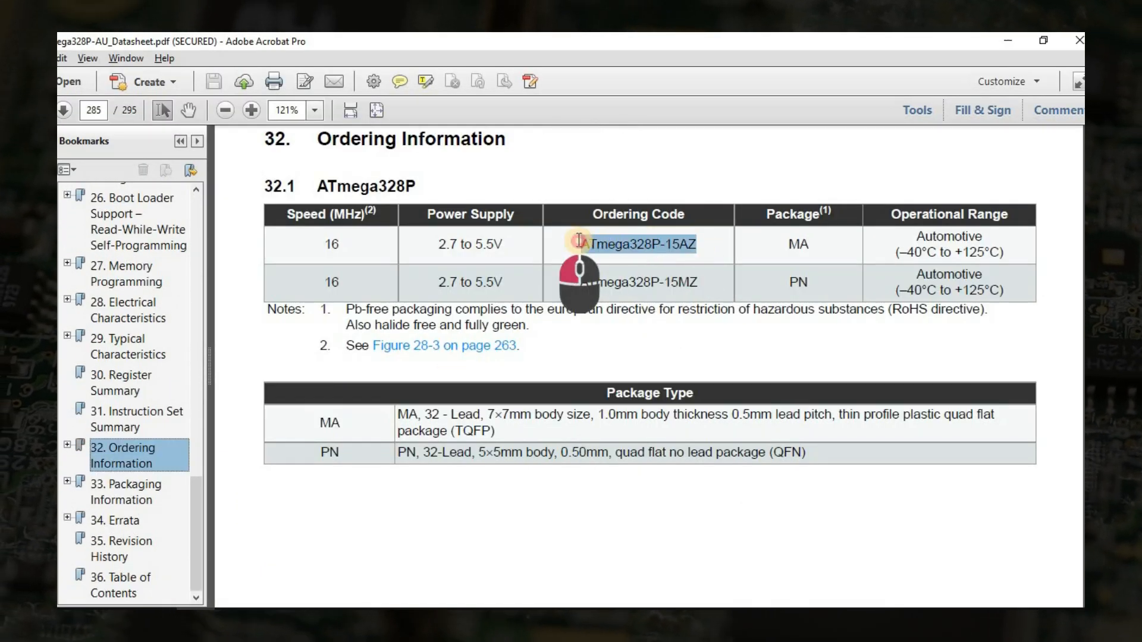
key(ctrl+c)
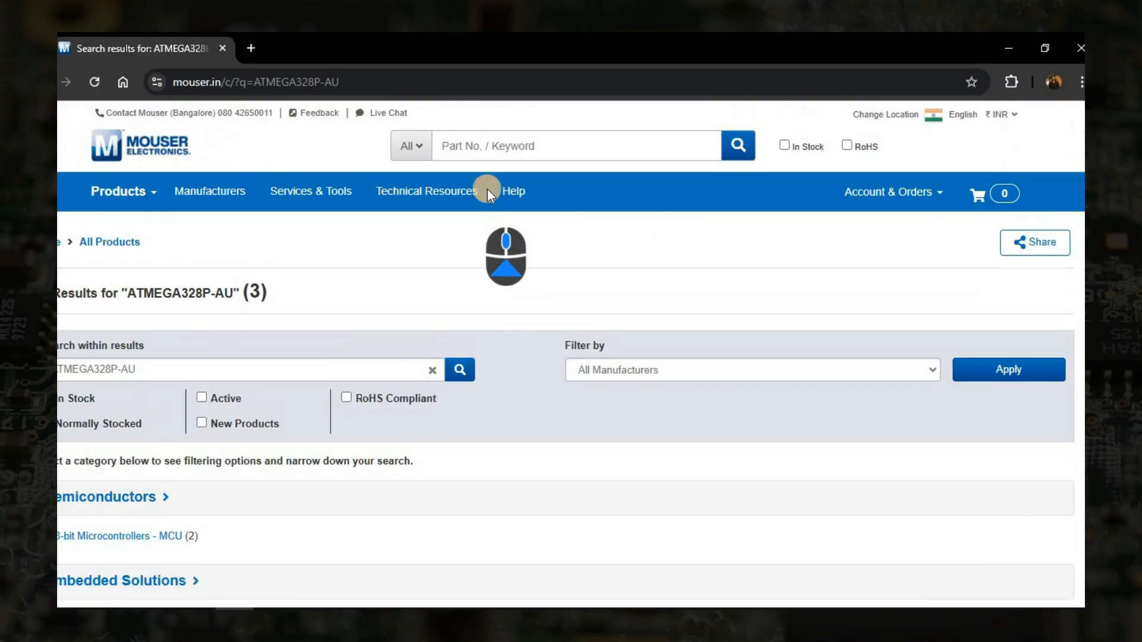
Step: Switch back to the browser and search Mouser for the copied ordering code ATmega328P-15AZ
click(491, 146)
key(ctrl+v)
key(Return)
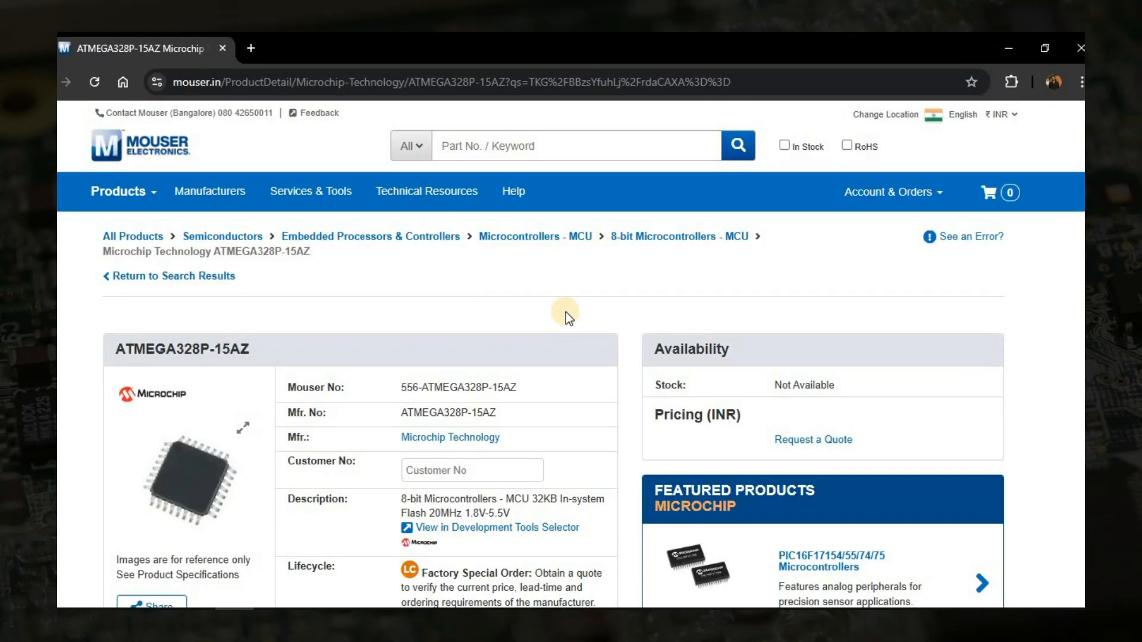
Step: Copy the manufacturer number ATMEGA328P-15AZ from the Mouser product page and use it as the symbol title in EasyEDA
scroll(398, 307, down, 1)
drag(501, 338, 407, 337)
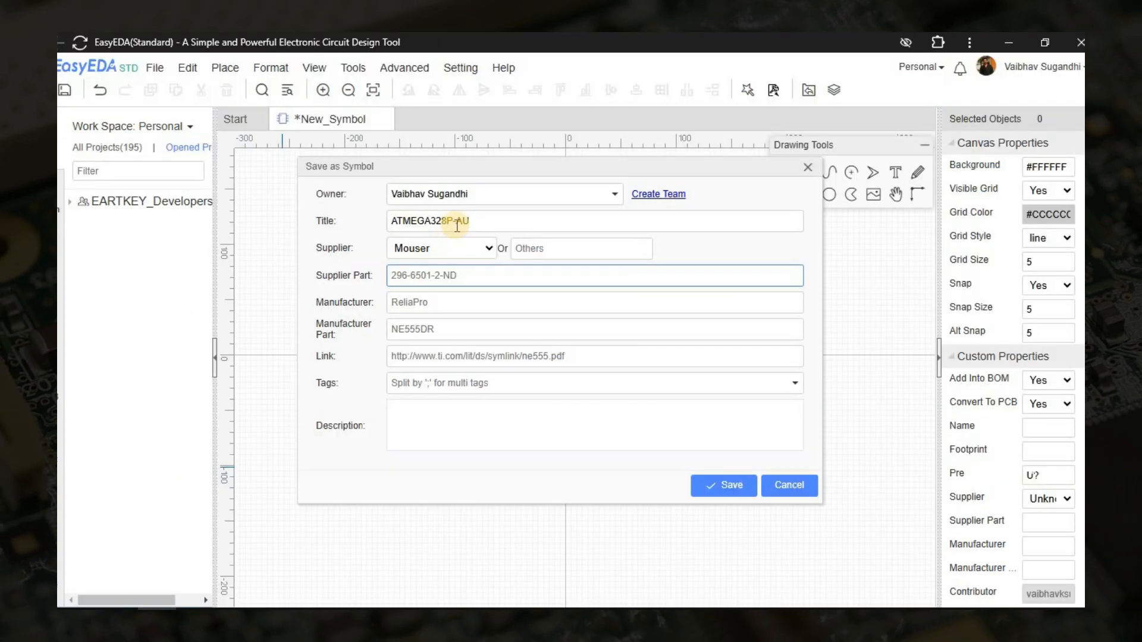
click(460, 221)
key(ctrl+v)
Step: Copy the Mouser number 556-ATMEGA328P-15AZ from the product page into the symbol's Supplier Part field
key(Tab)
key(Tab)
key(Tab)
drag(517, 308, 435, 316)
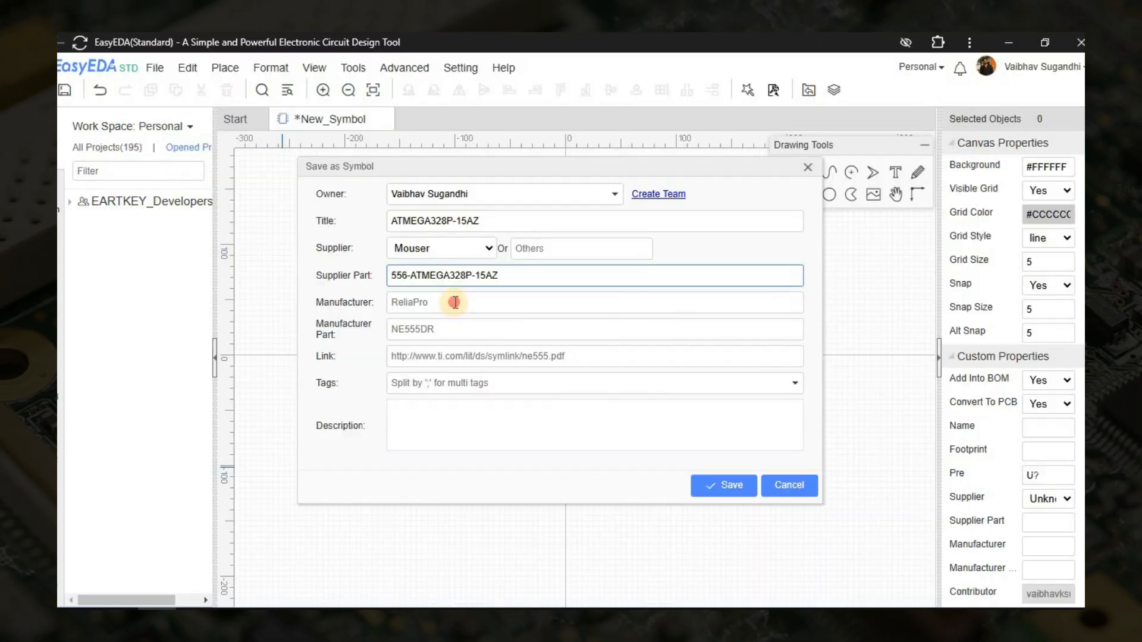
Step: Copy the manufacturer Microchip Technology and manufacturer number ATMEGA328P-15AZ from the Mouser page into the symbol's Manufacturer and Manufacturer Part fields
click(454, 302)
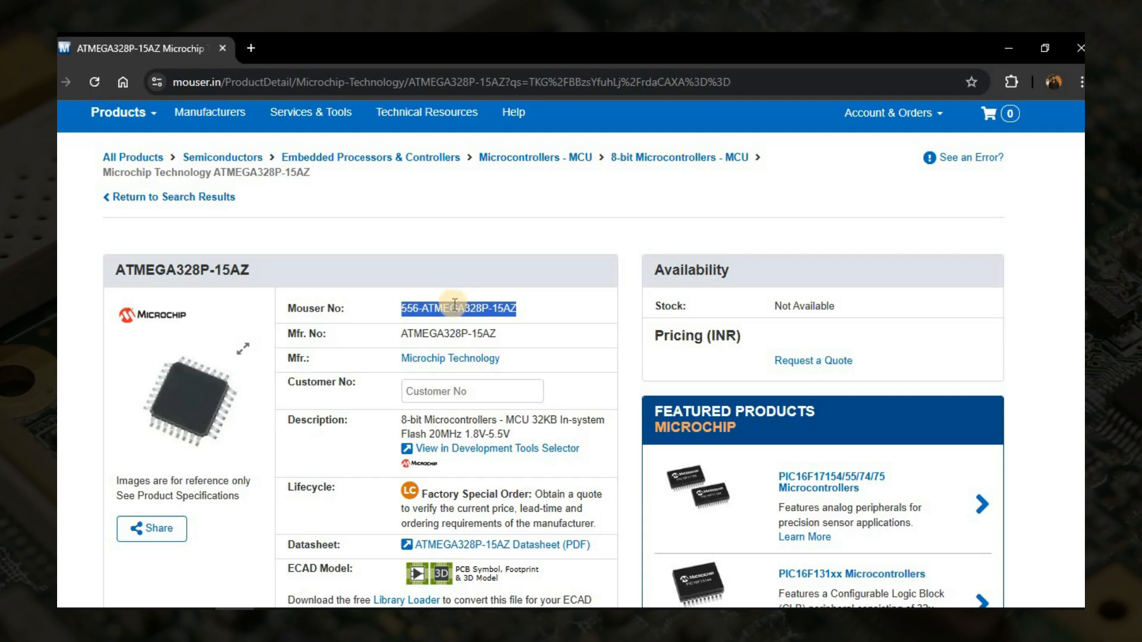
drag(499, 359, 403, 361)
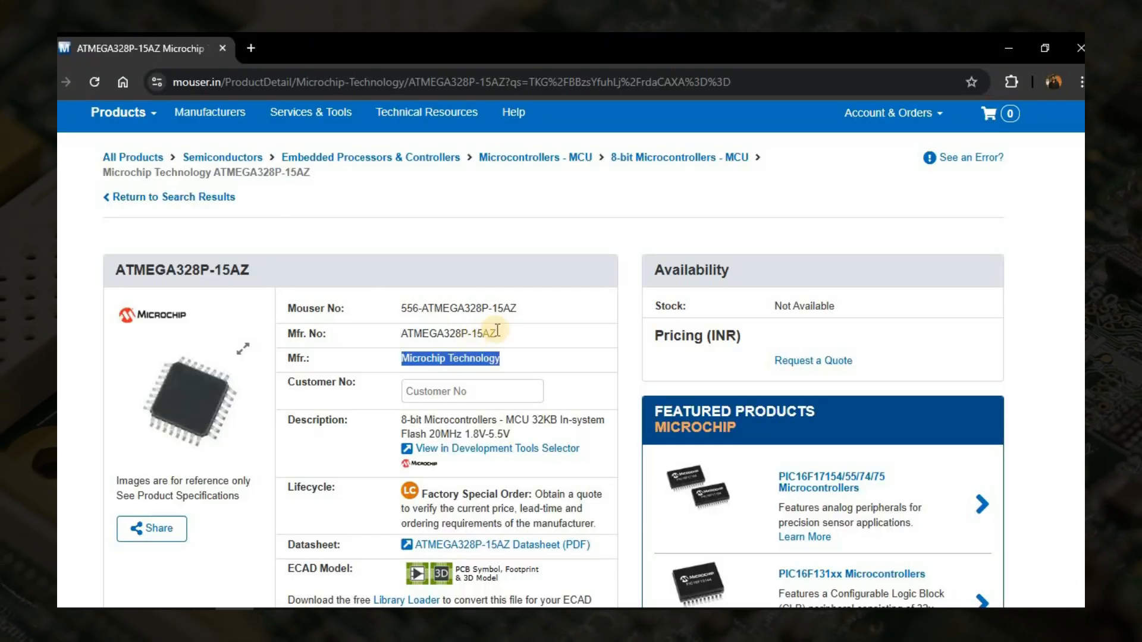
drag(496, 334, 401, 333)
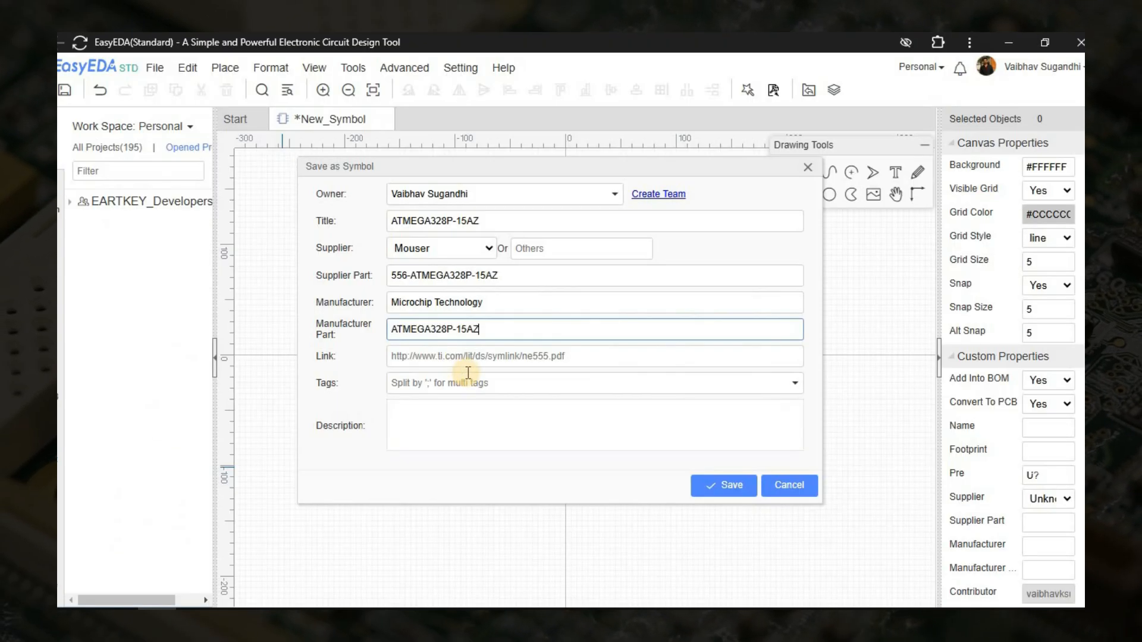
Step: Change the symbol title to ATMEGA328P-AU and assign it the existing tag Microcontrollers
click(492, 219)
click(494, 219)
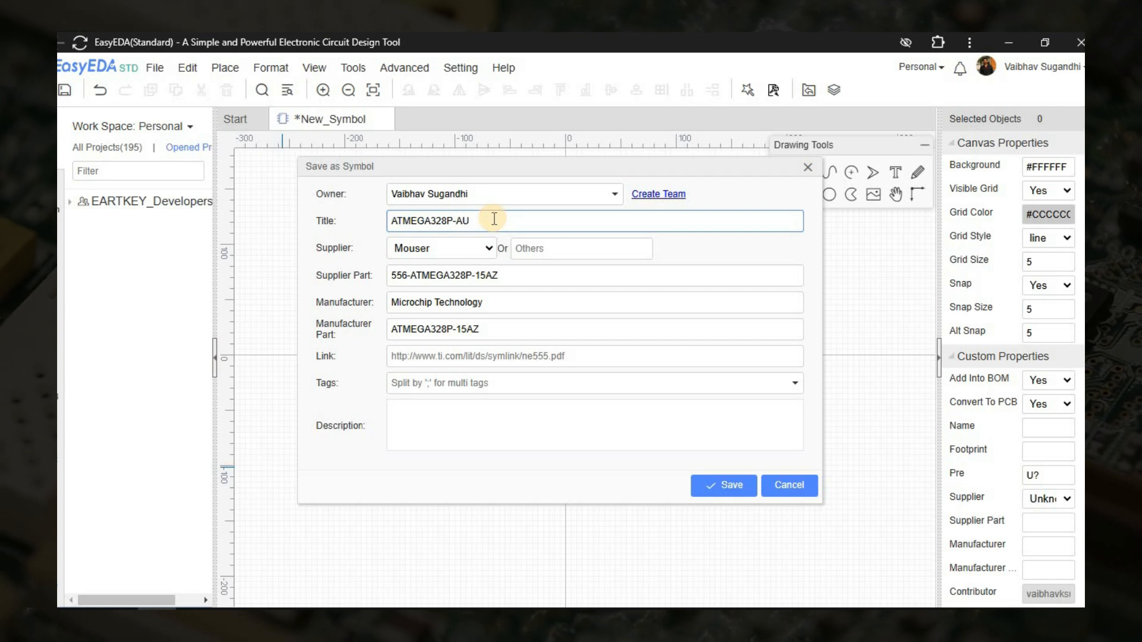
click(443, 383)
text(MCU)
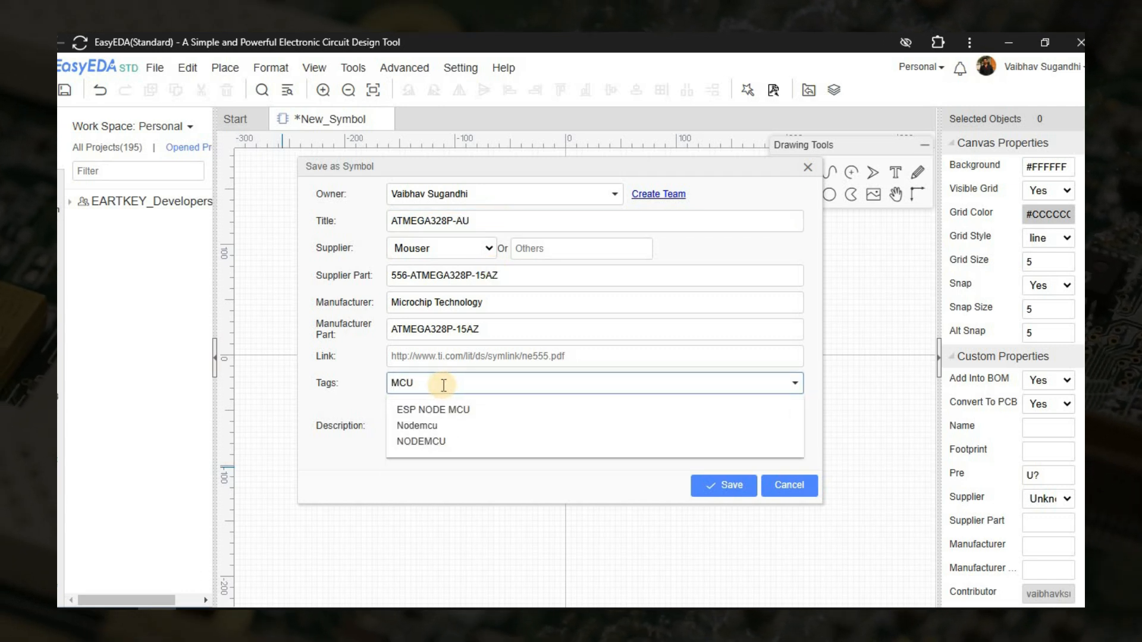
key(BackSpace)
key(BackSpace)
key(BackSpace)
text(Con)
key(BackSpace)
key(BackSpace)
key(BackSpace)
text(A)
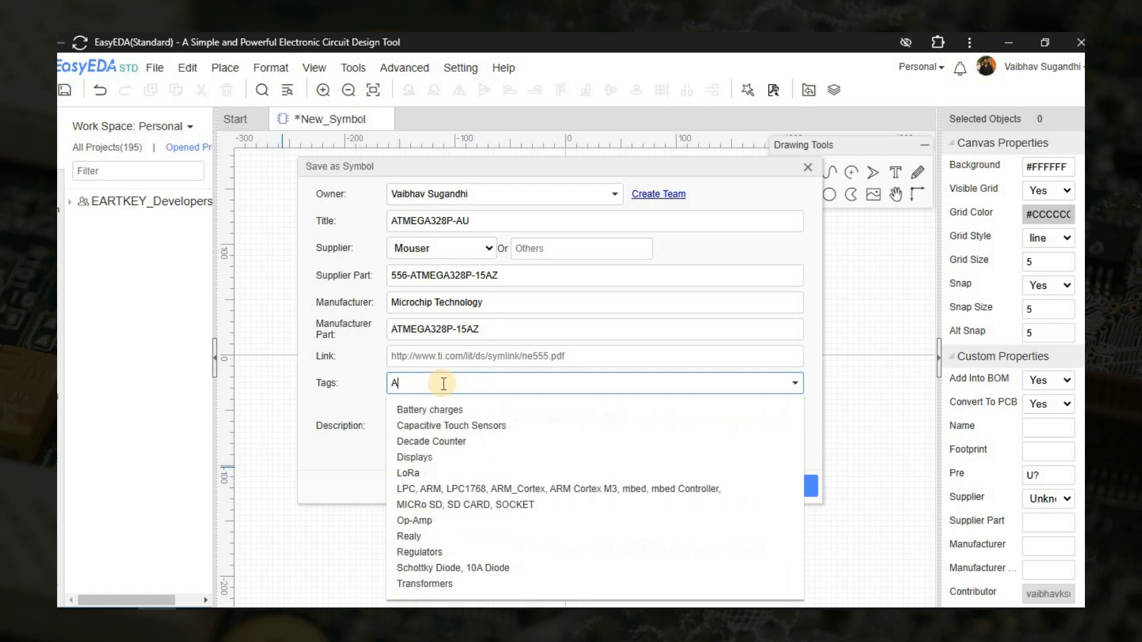
key(BackSpace)
text(mic)
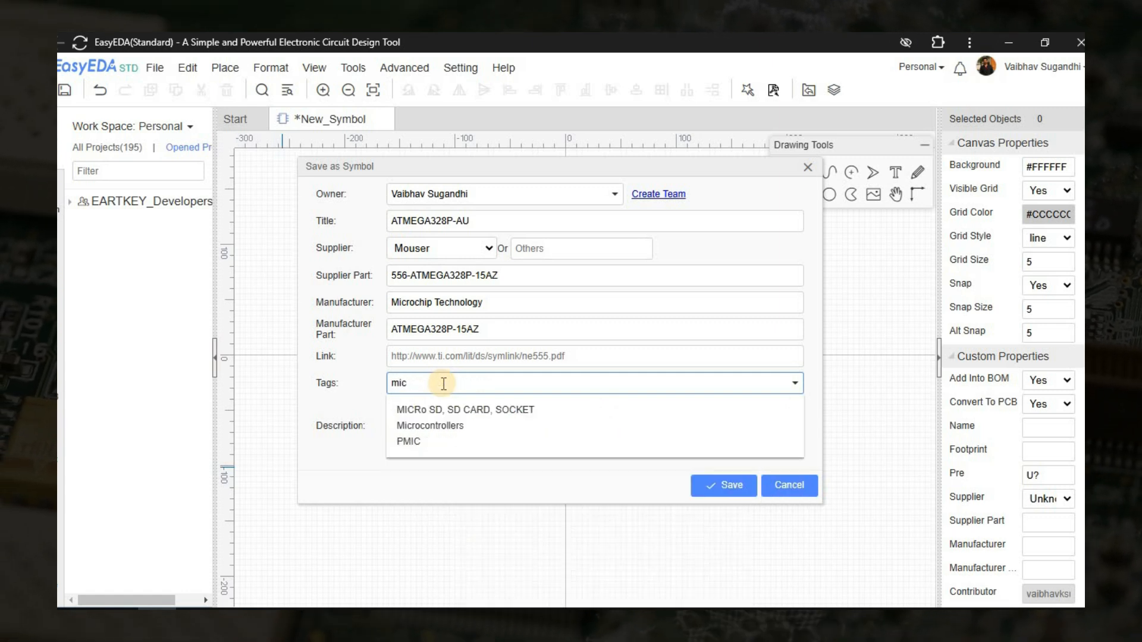
click(454, 428)
Step: Copy the product description from the Mouser page into the symbol's Description field in EasyEDA
key(alt+Tab)
scroll(469, 410, down, 2)
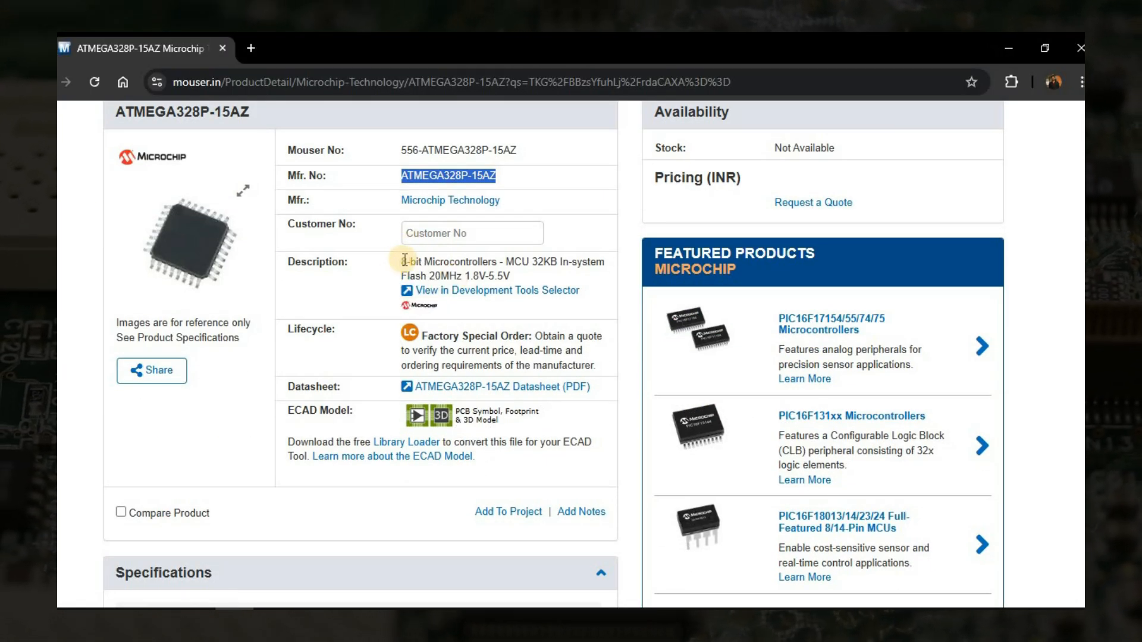
drag(403, 262, 513, 278)
key(ctrl+c)
key(alt+Tab)
key(ctrl+v)
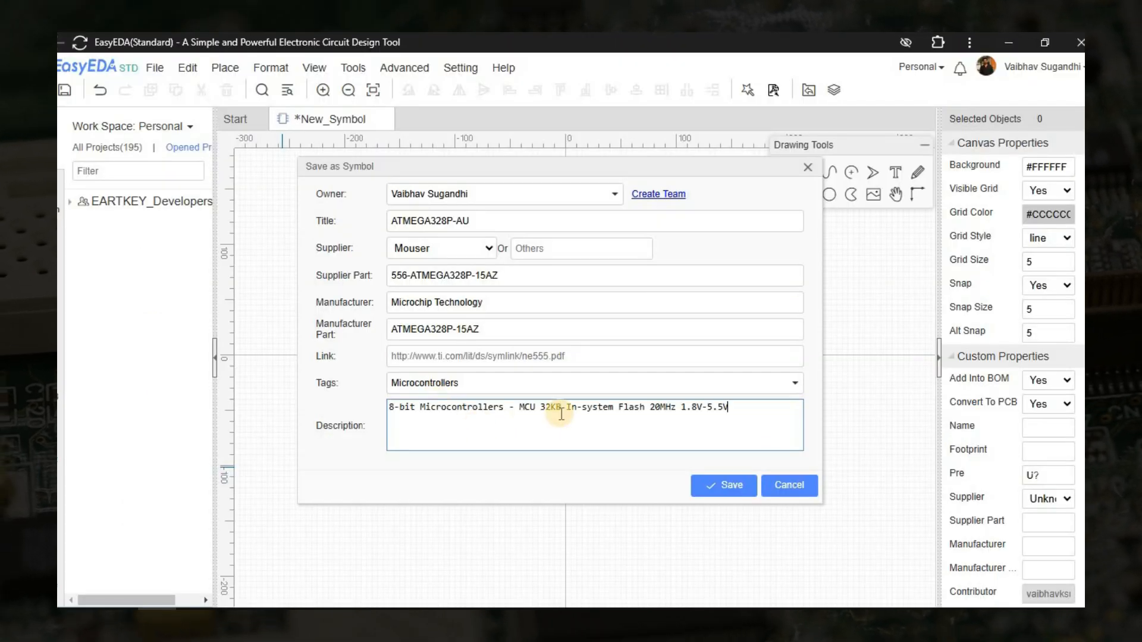
Step: Reword the description as "8-bit AVR Microcontroller from Microchip :" followed by the author's full name, and save the symbol
drag(745, 410, 381, 379)
click(688, 421)
drag(688, 421, 492, 416)
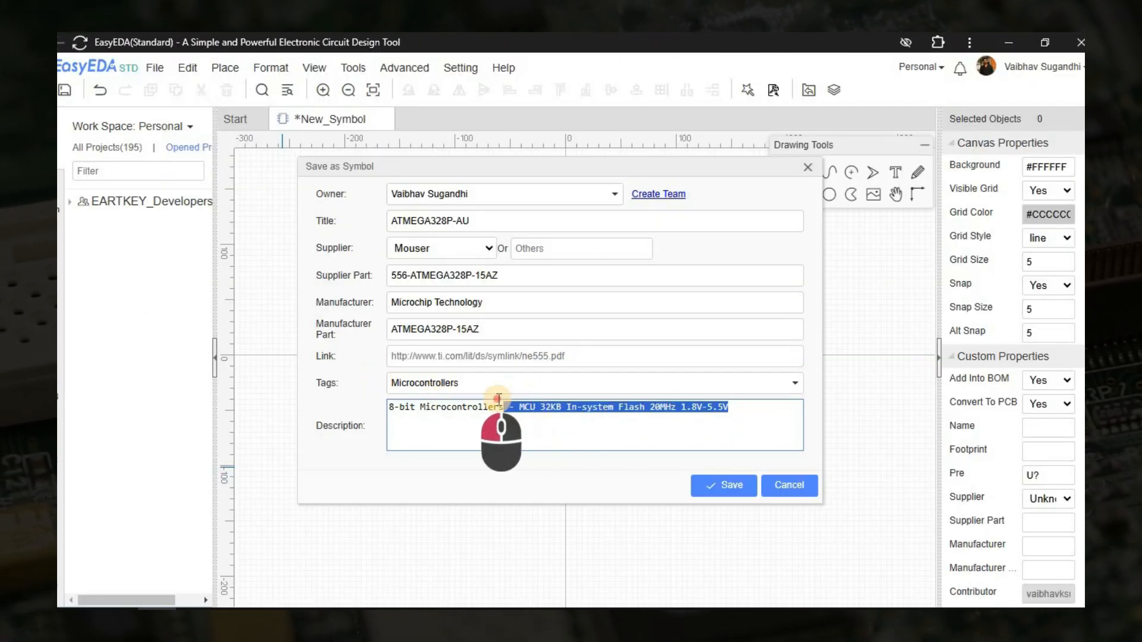
key(BackSpace)
click(555, 433)
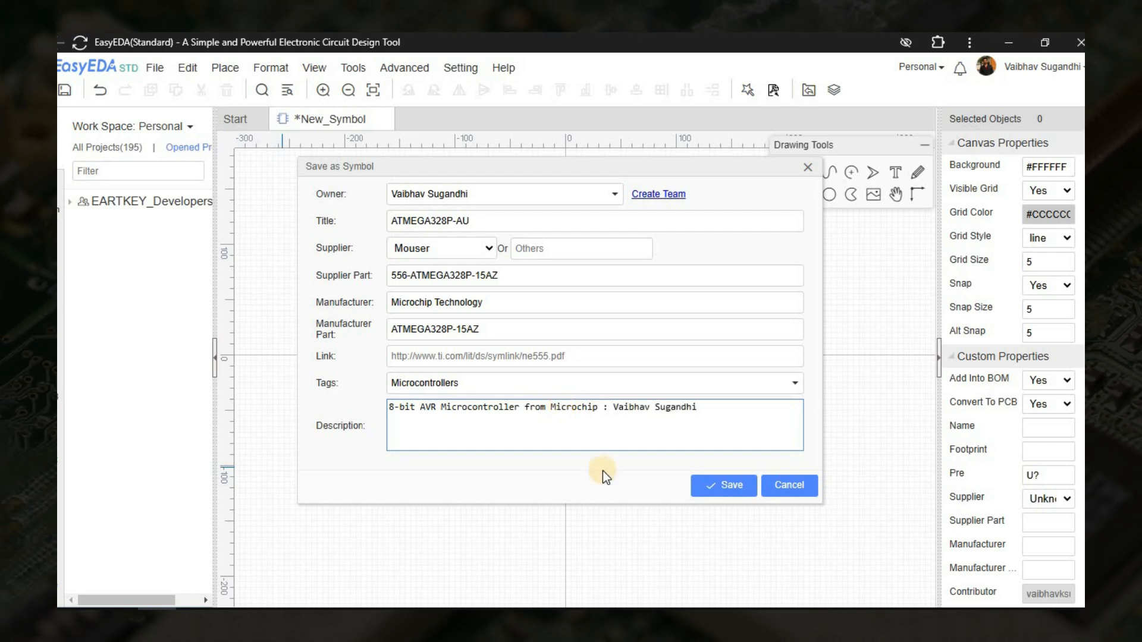
click(725, 484)
click(1053, 473)
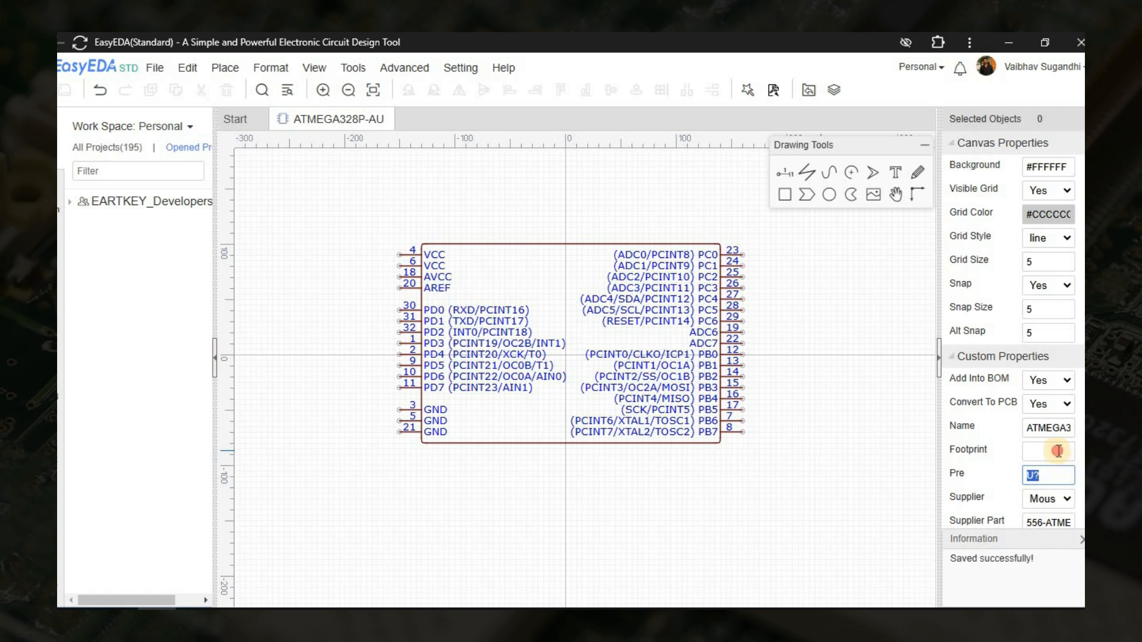
click(1058, 451)
click(888, 549)
scroll(987, 428, down, 3)
scroll(1033, 363, up, 3)
Step: Set the canvas grid size and snap size to 10
click(1051, 332)
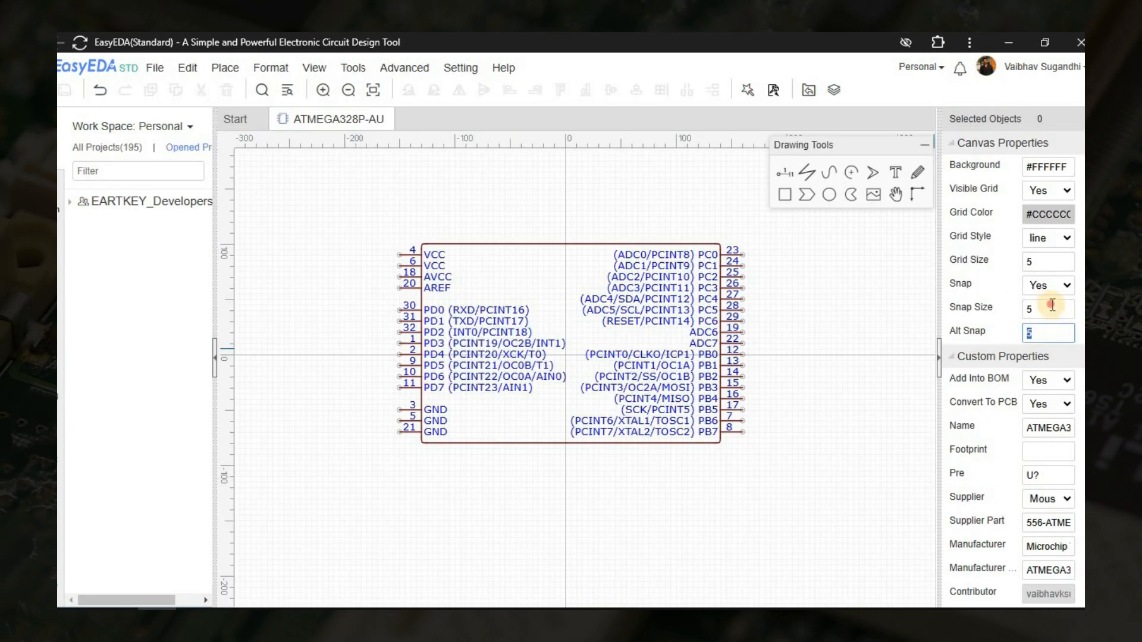
right_drag(686, 474, 765, 493)
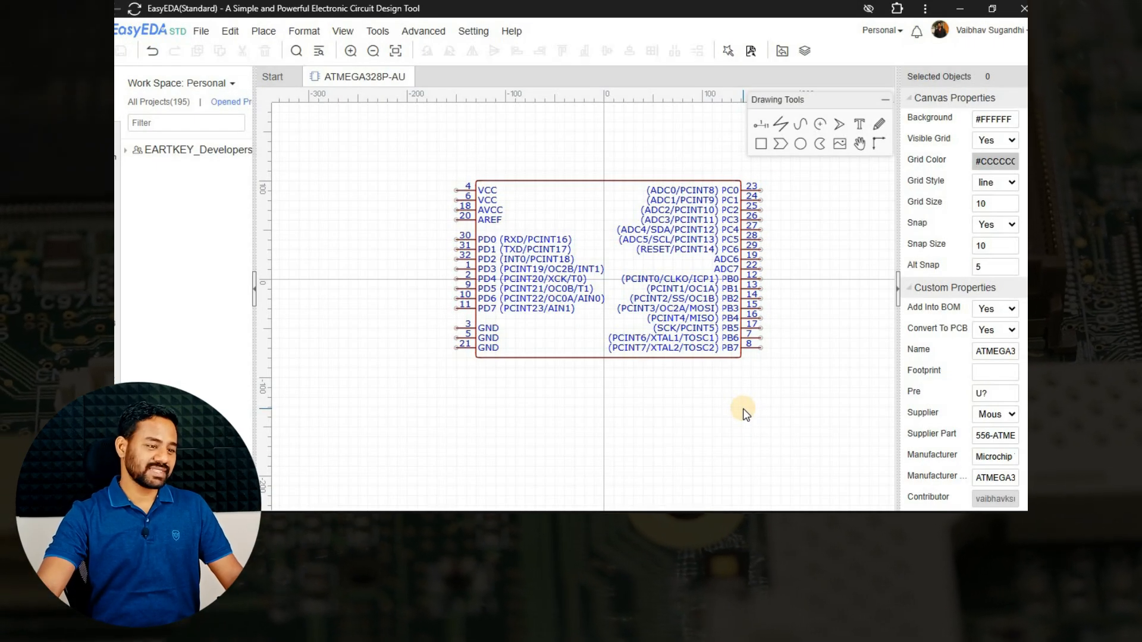
right_drag(744, 408, 687, 417)
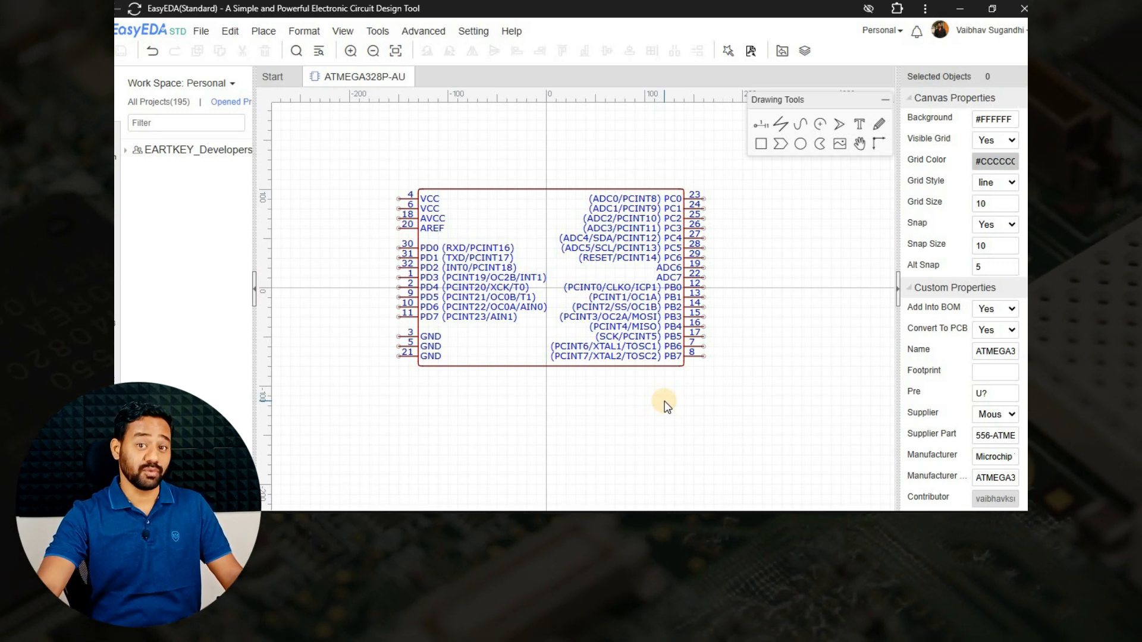
Step: Examine the symbol's pin names up close and view the properties of pin 23 (PC0)
scroll(433, 254, up, 5)
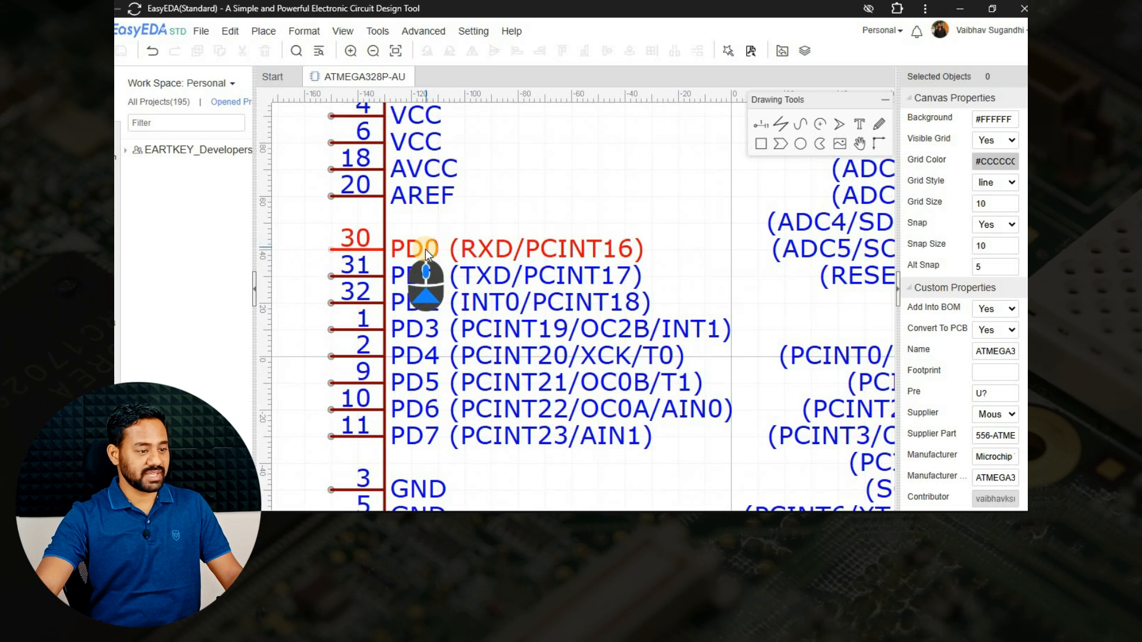
scroll(433, 254, down, 3)
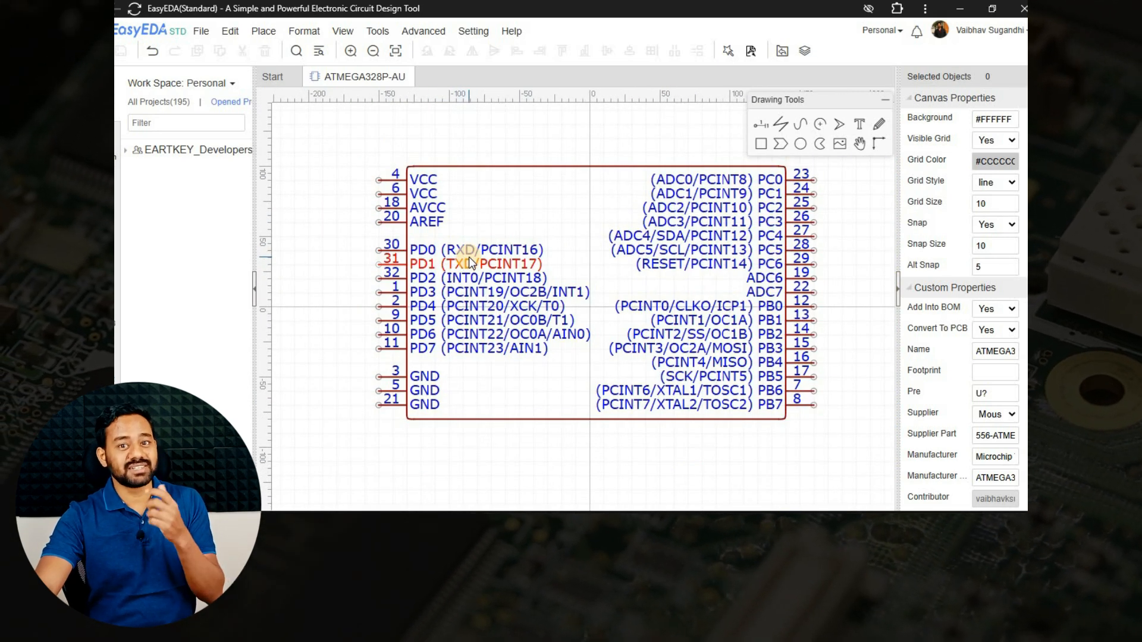
click(774, 183)
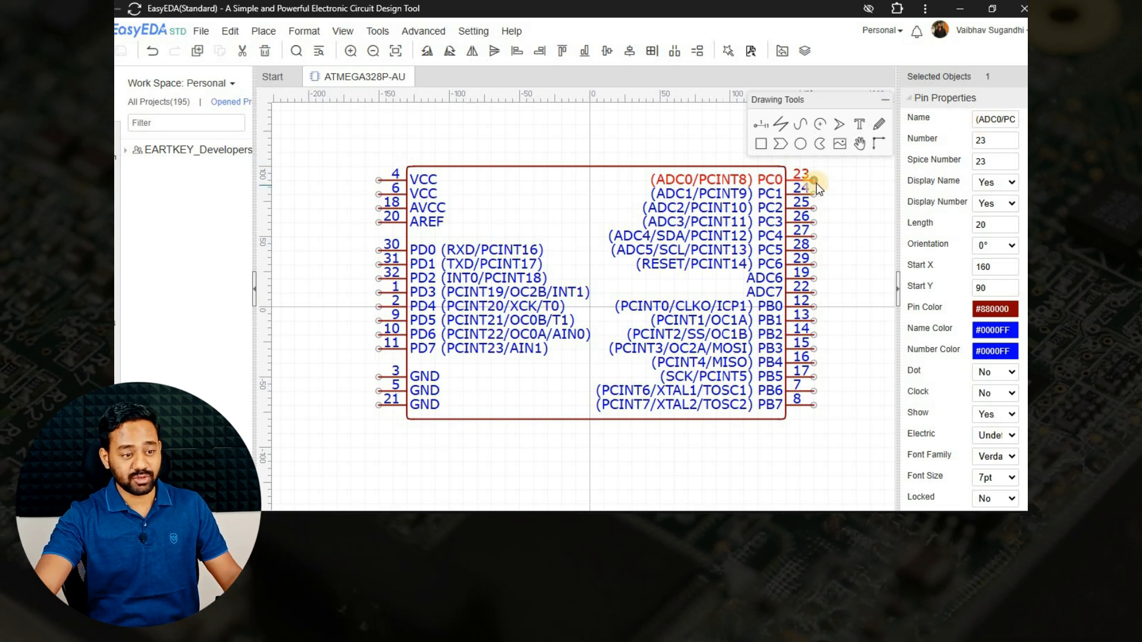
click(874, 225)
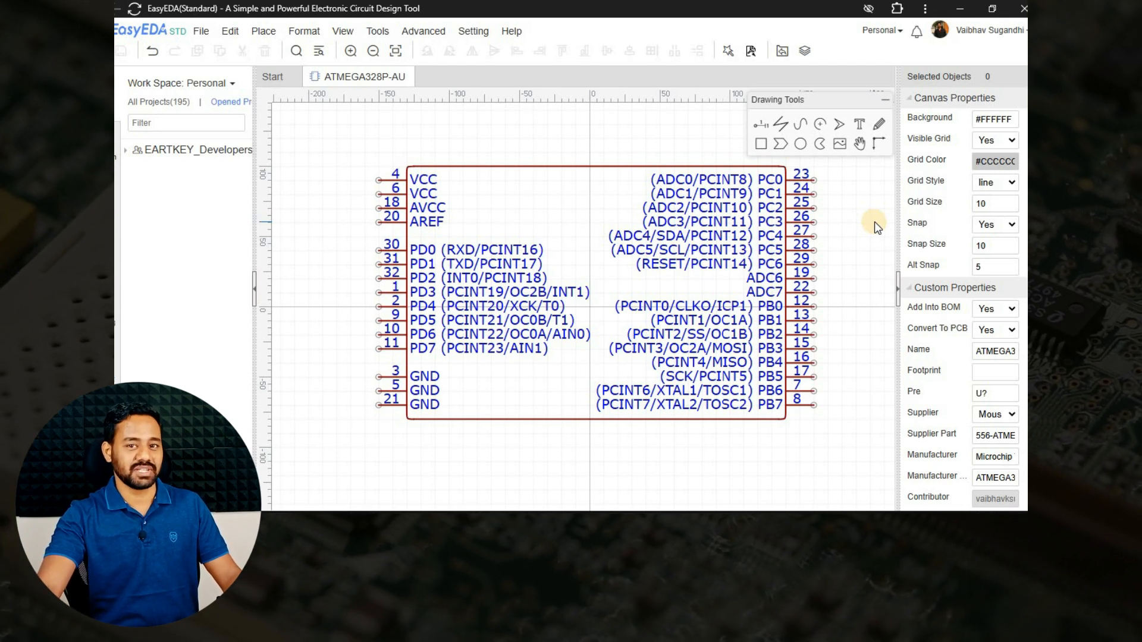
right_drag(837, 411, 777, 409)
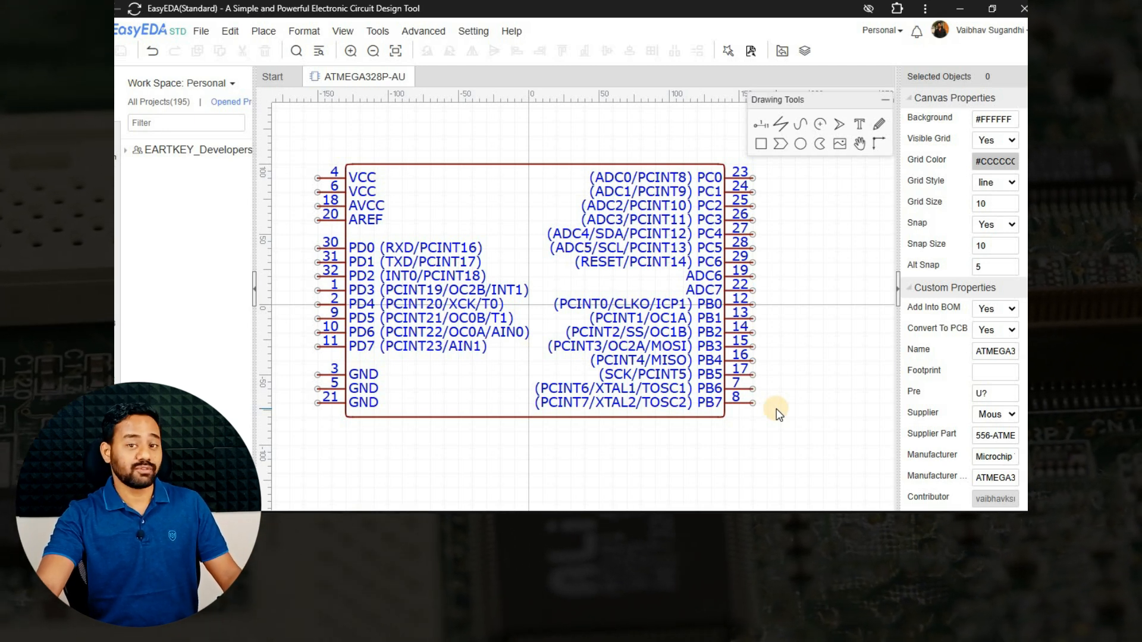
right_drag(440, 213, 573, 216)
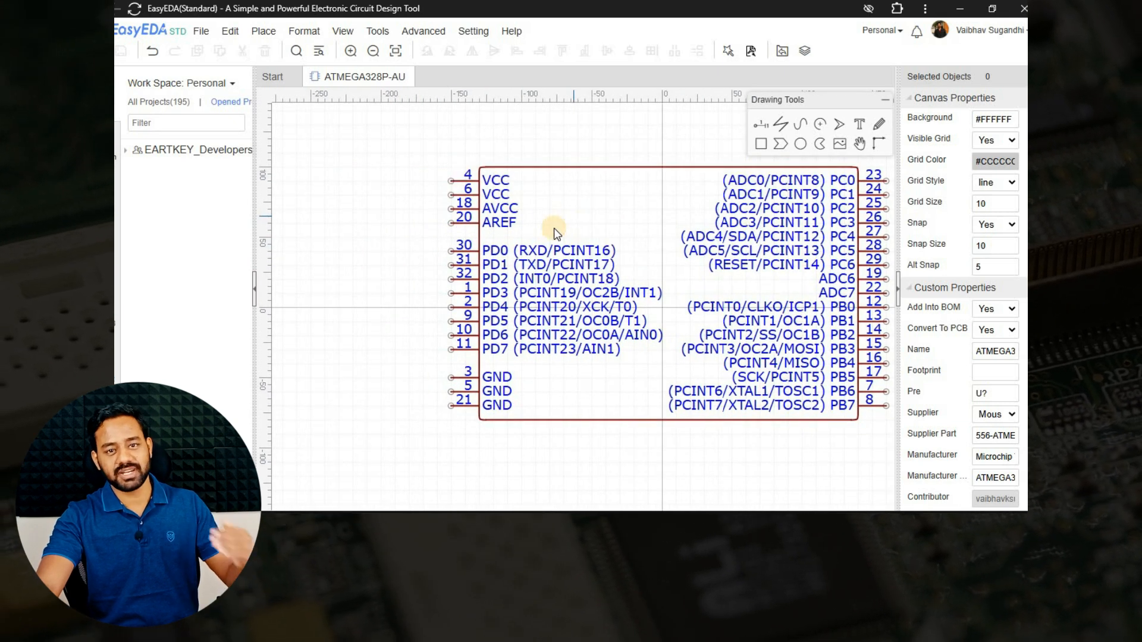
Step: Set the electric type of the eight port D pins, PD0 to PD7, to I/O
drag(358, 230, 657, 364)
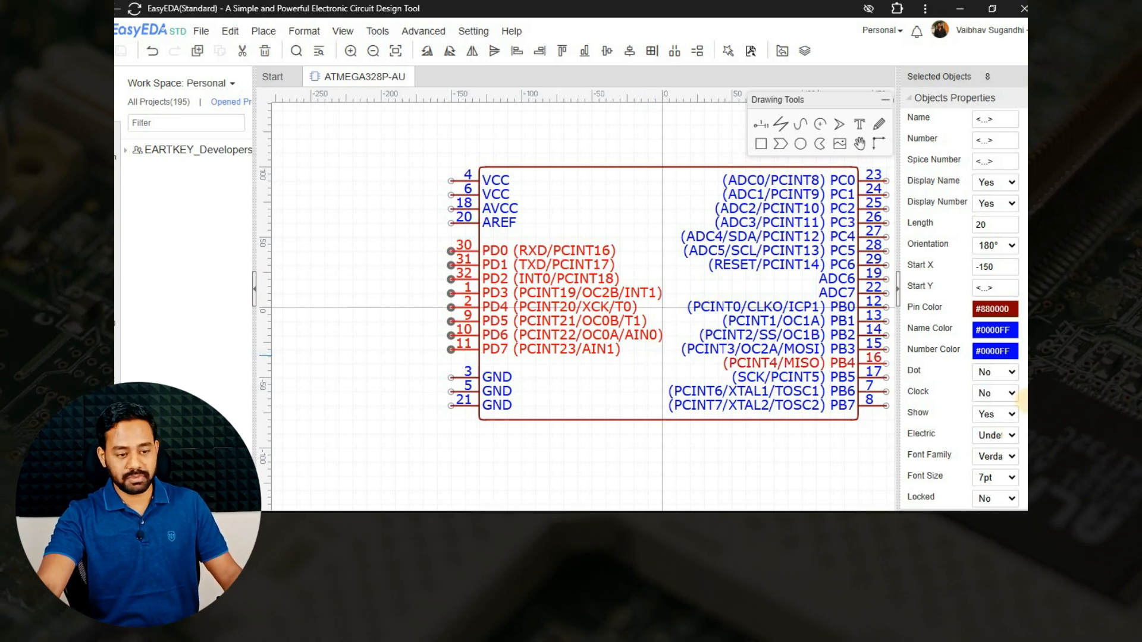
scroll(929, 434, down, 1)
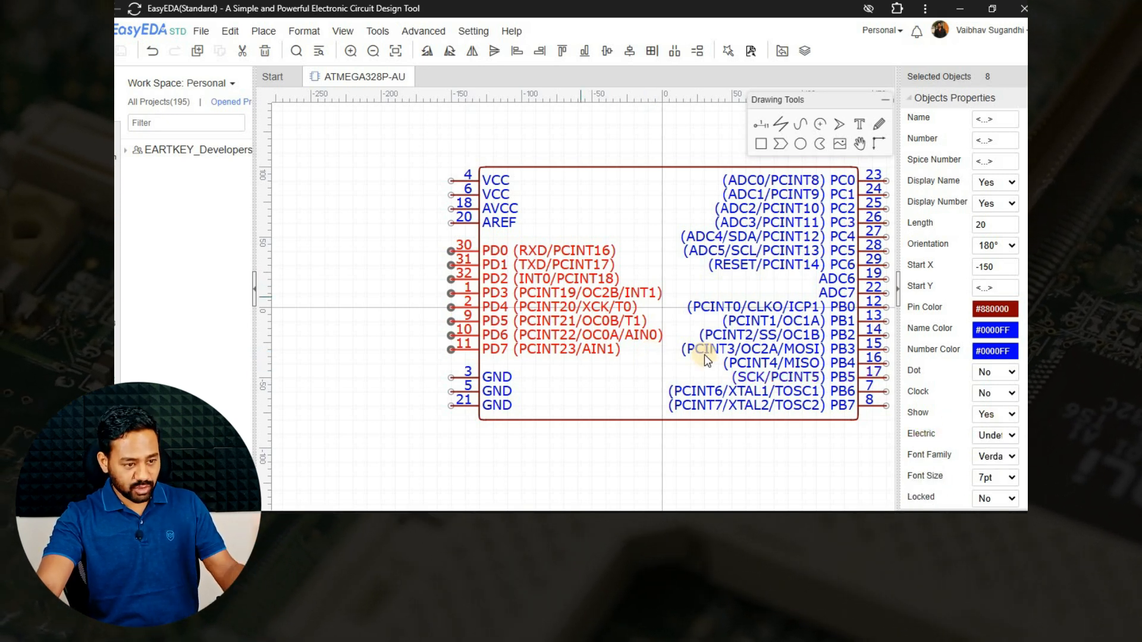
click(1006, 438)
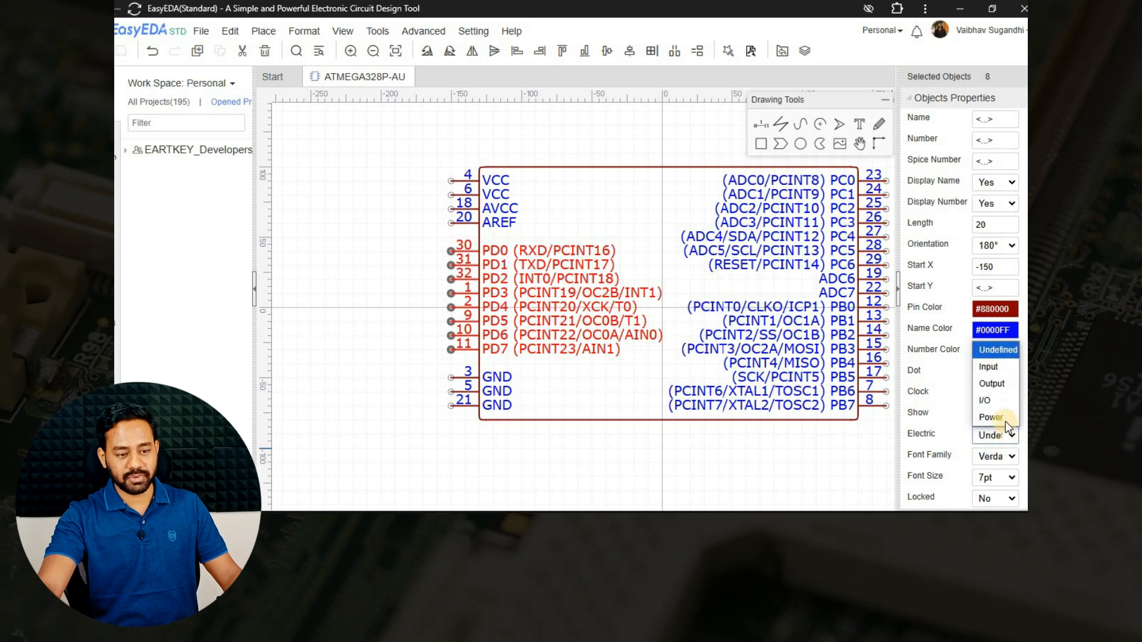
click(987, 401)
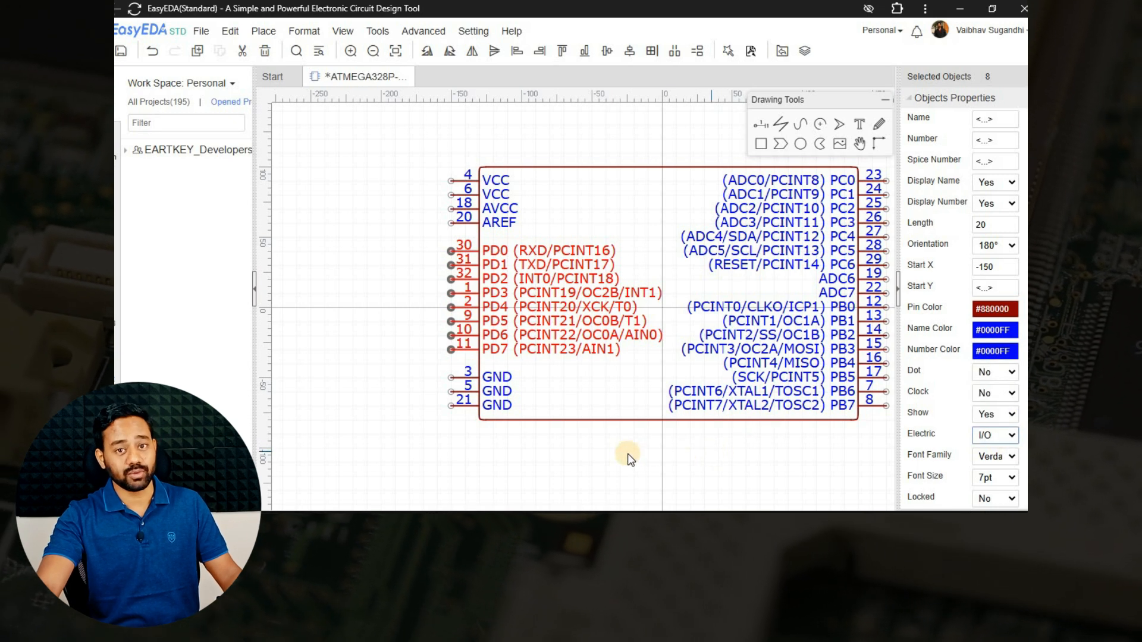
click(626, 455)
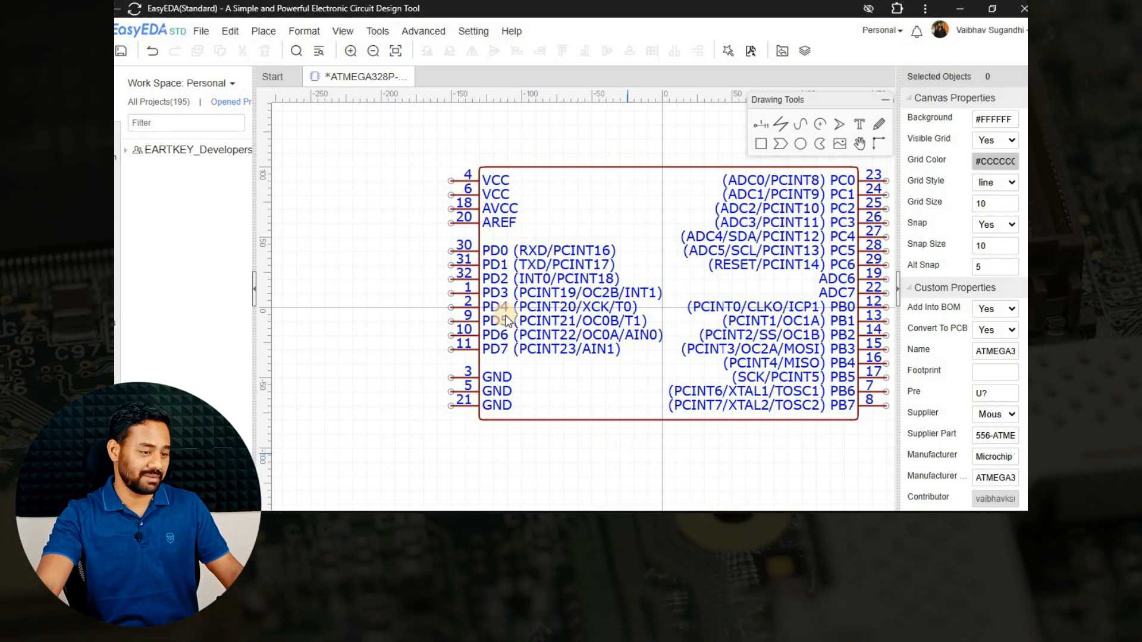
Step: Set the electric type of the two VCC pins, AVCC and AREF to Power
drag(531, 225, 580, 239)
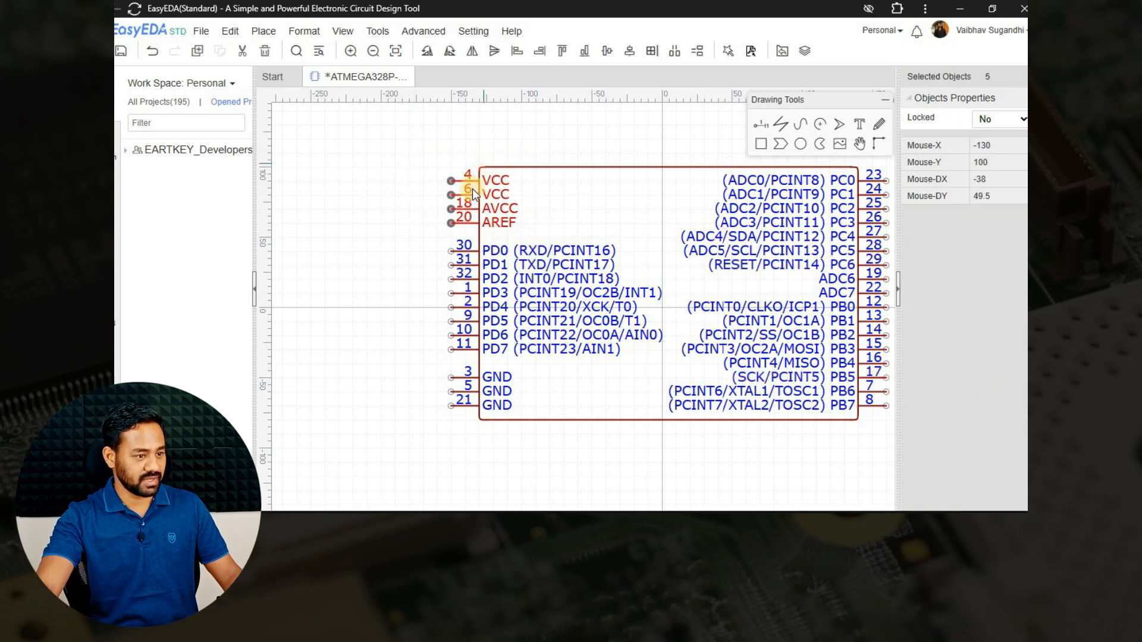
scroll(473, 188, down, 3)
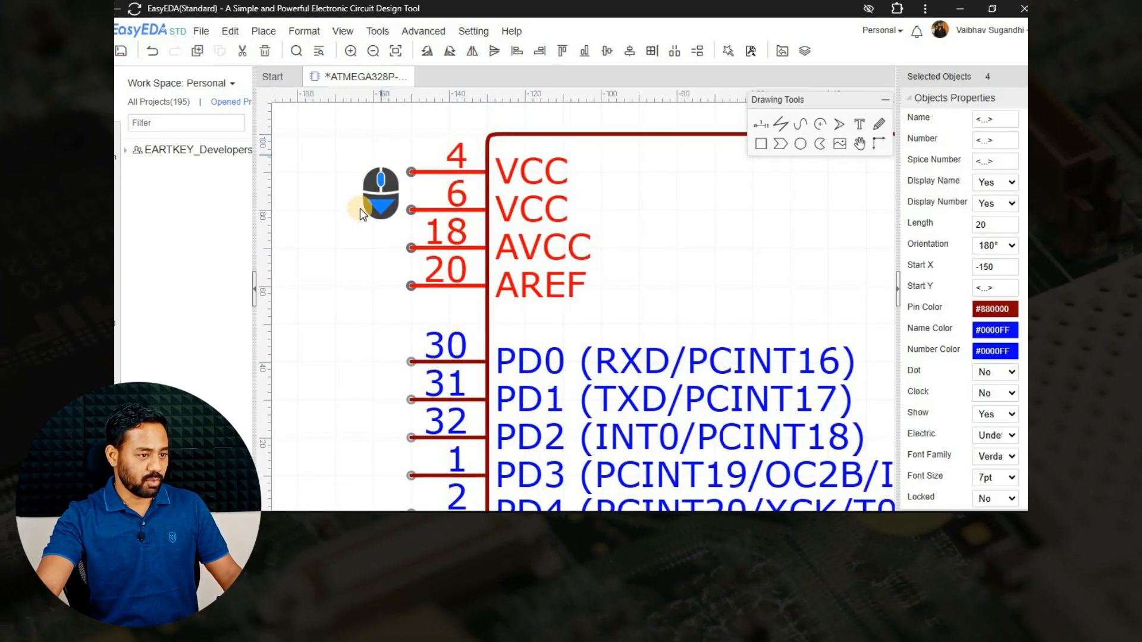
scroll(359, 209, down, 3)
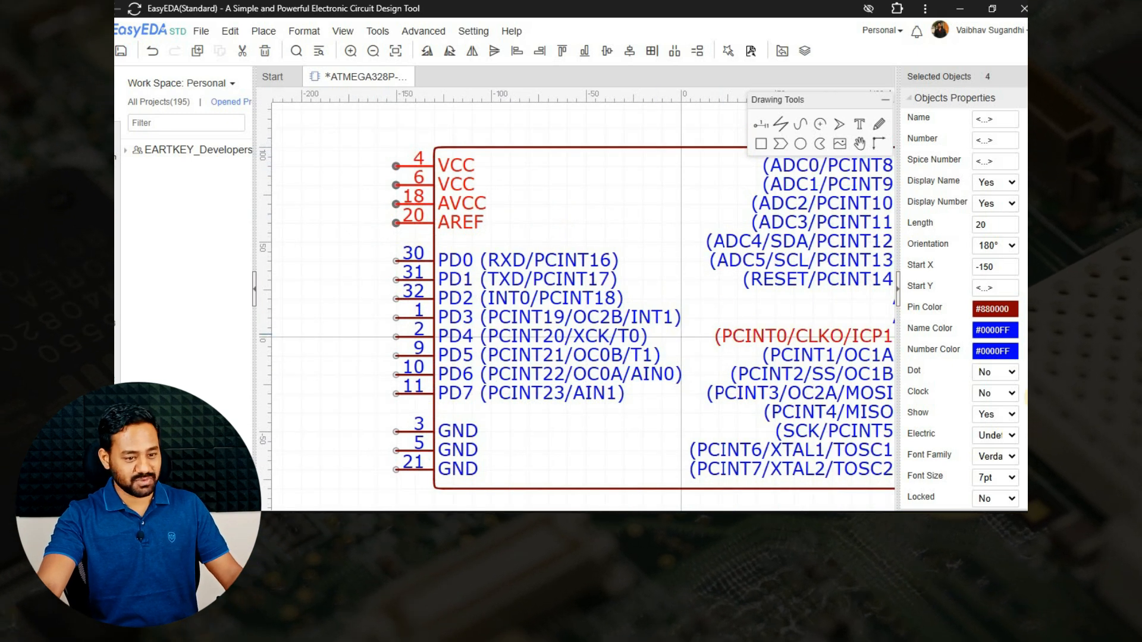
scroll(1010, 413, down, 2)
click(1005, 358)
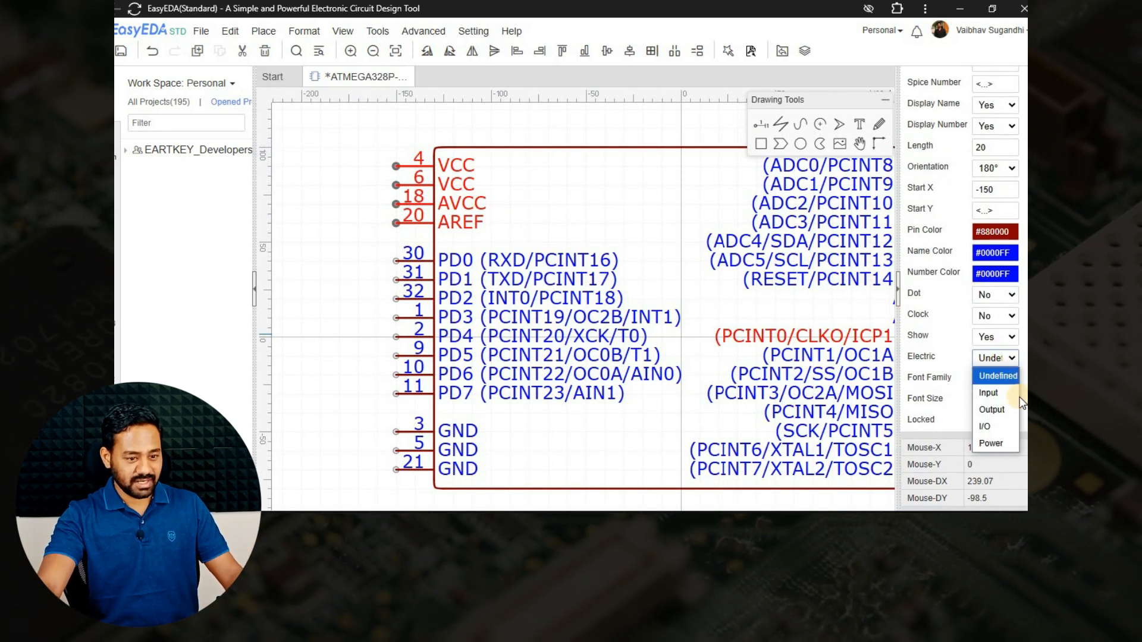
click(995, 444)
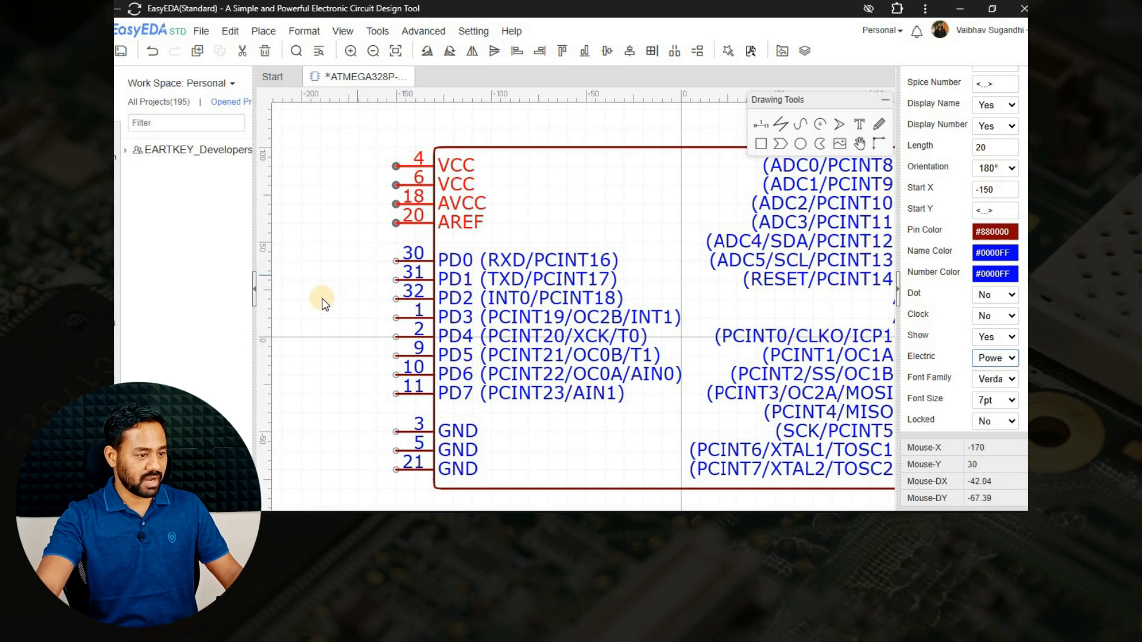
Step: Try to set the electric type of the three GND pins to Power
scroll(333, 249, down, 3)
click(369, 291)
scroll(375, 250, up, 3)
drag(376, 236, 524, 322)
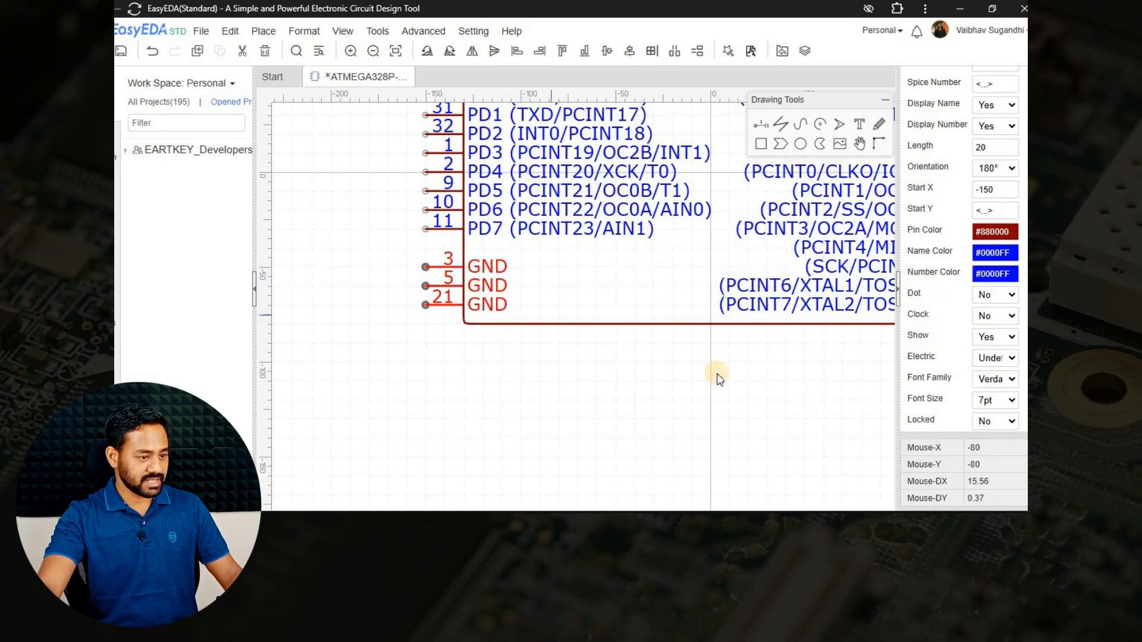
click(994, 360)
click(998, 444)
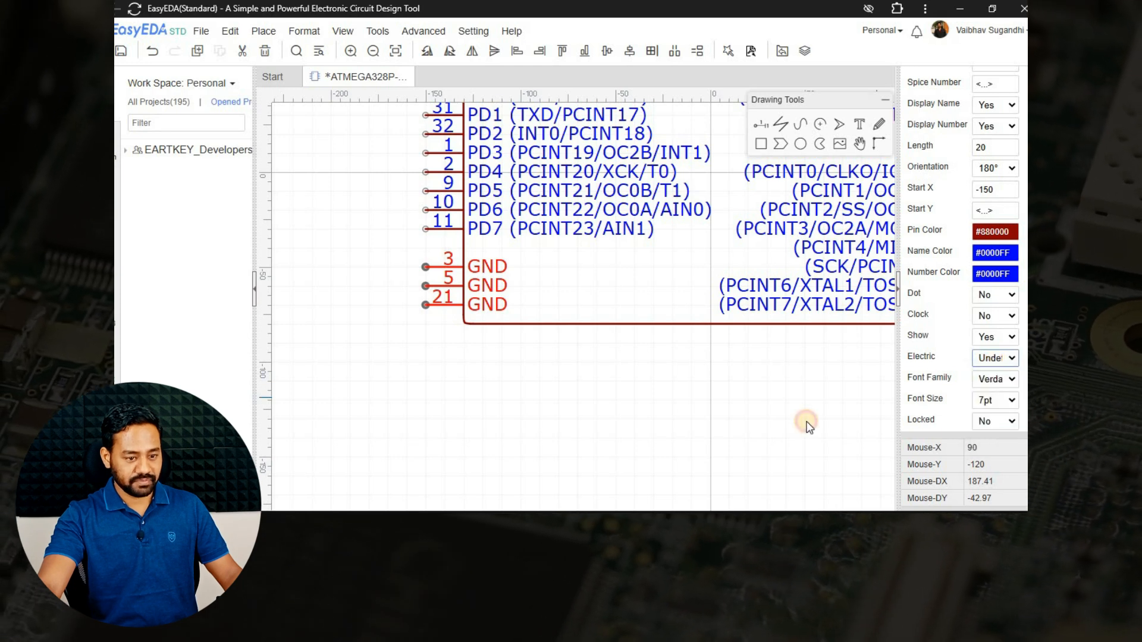
click(720, 418)
Step: Set the electric type of the two analog pins, ADC6 and ADC7, to Input
scroll(719, 418, down, 3)
right_drag(729, 417, 503, 383)
scroll(548, 261, up, 2)
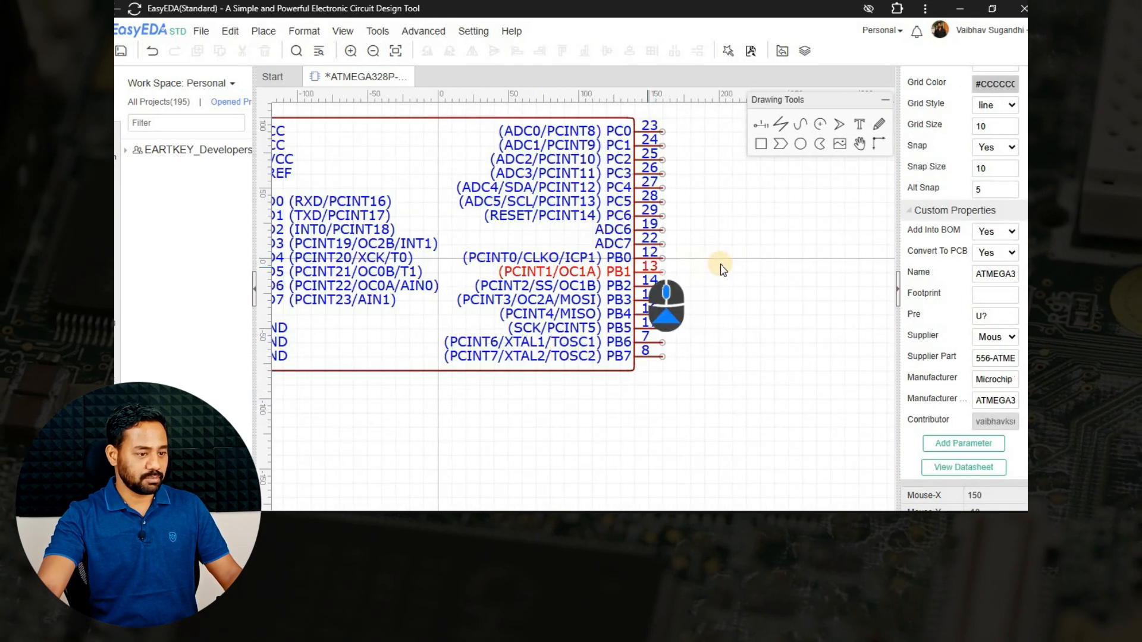
scroll(744, 243, down, 2)
right_drag(749, 239, 753, 287)
scroll(649, 256, up, 3)
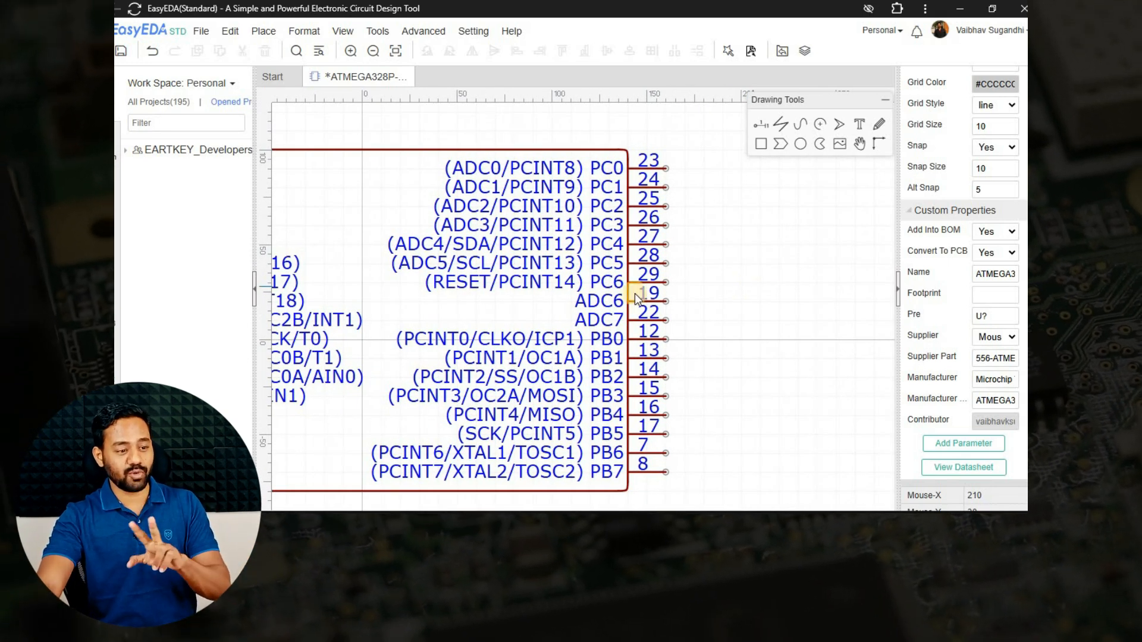
click(667, 302)
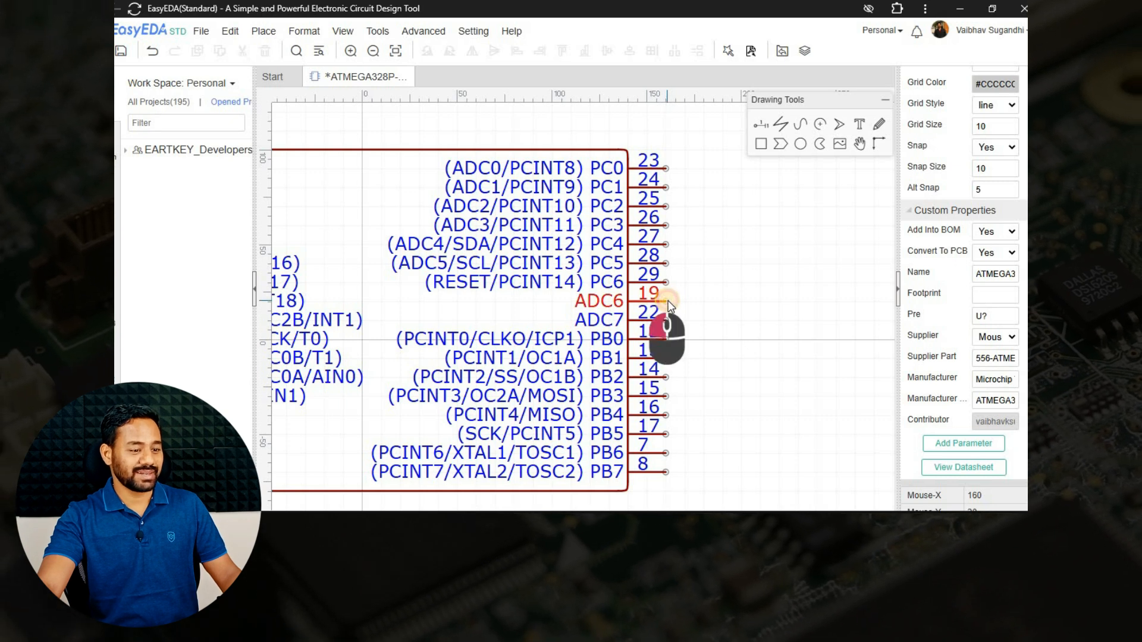
ctrl+click(667, 322)
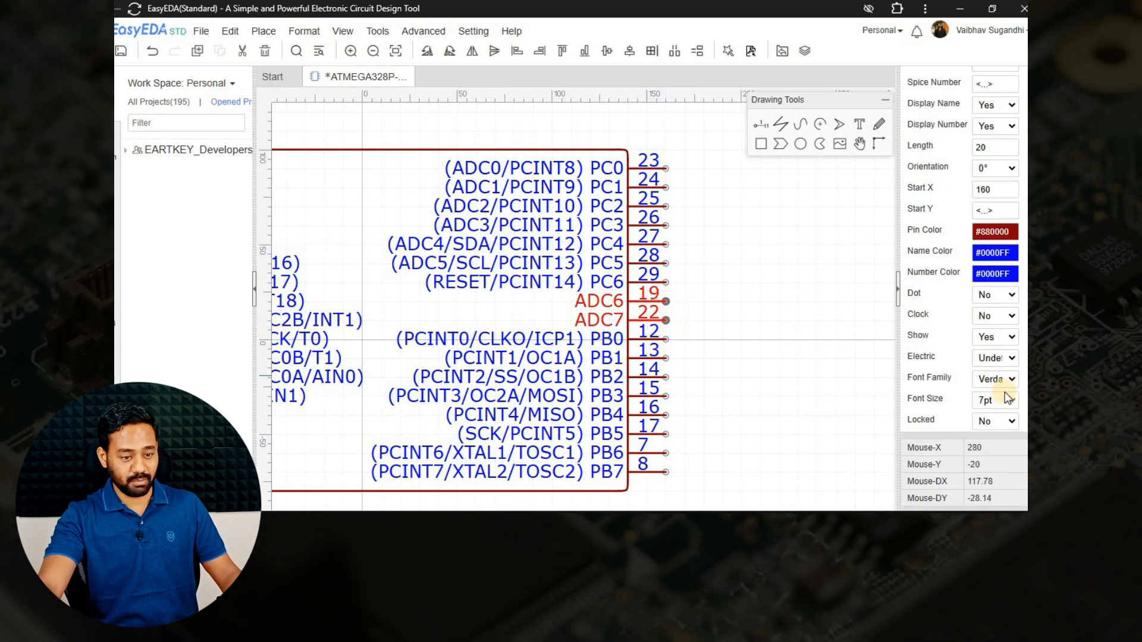
click(995, 357)
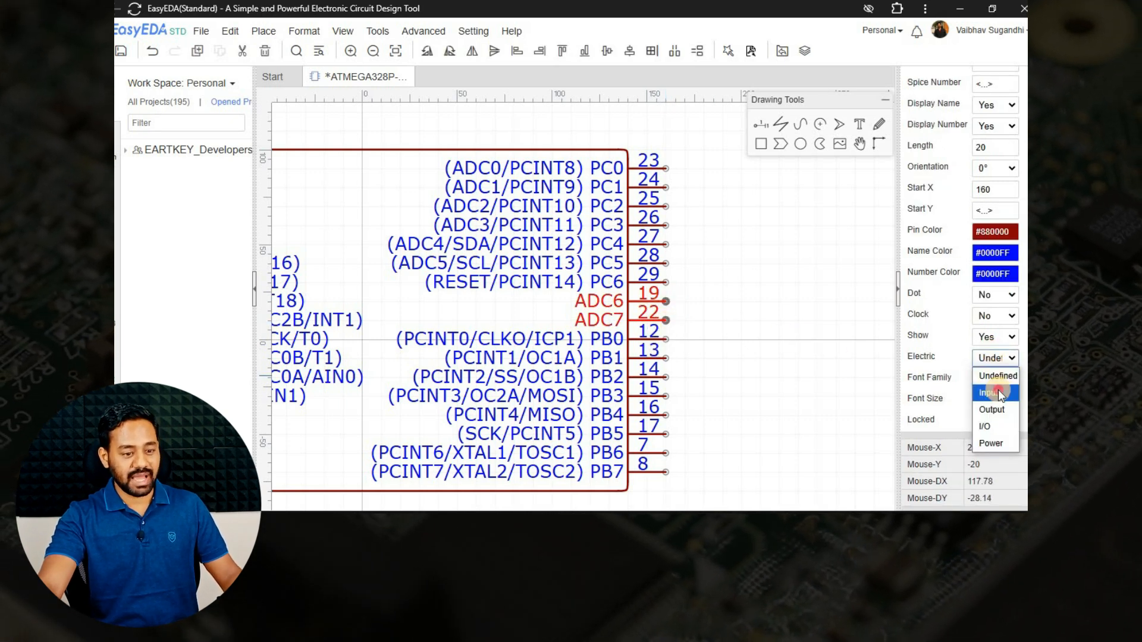
click(999, 391)
click(811, 324)
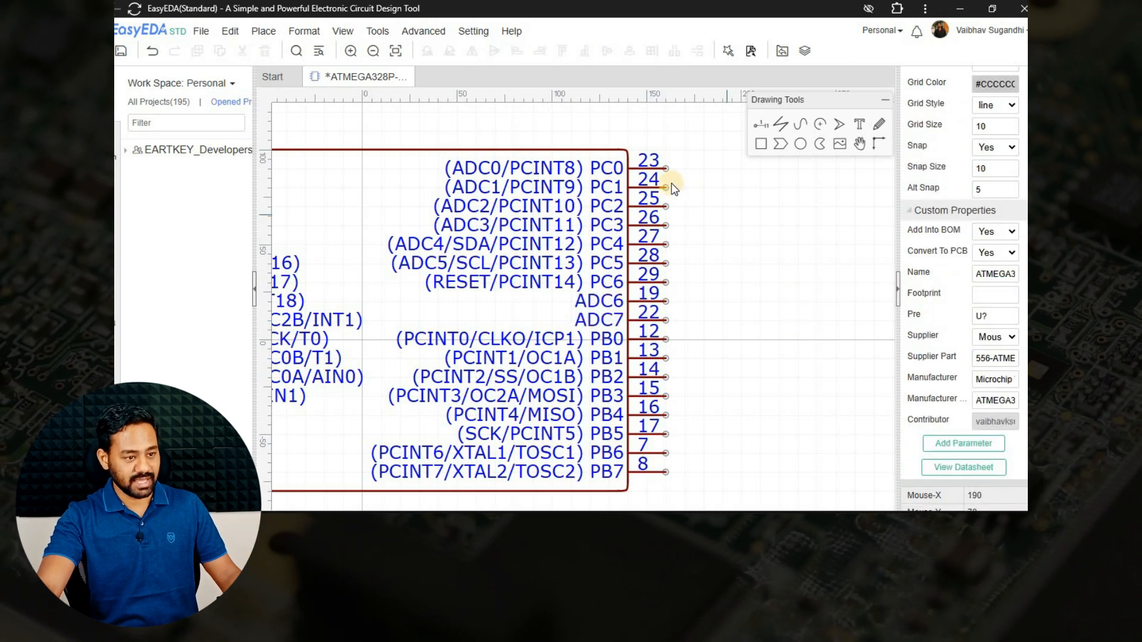
Step: Set the electric type of the seven port C pins, PC0 to PC6, to Power, leaving the body outline out of the selection
drag(370, 113, 725, 292)
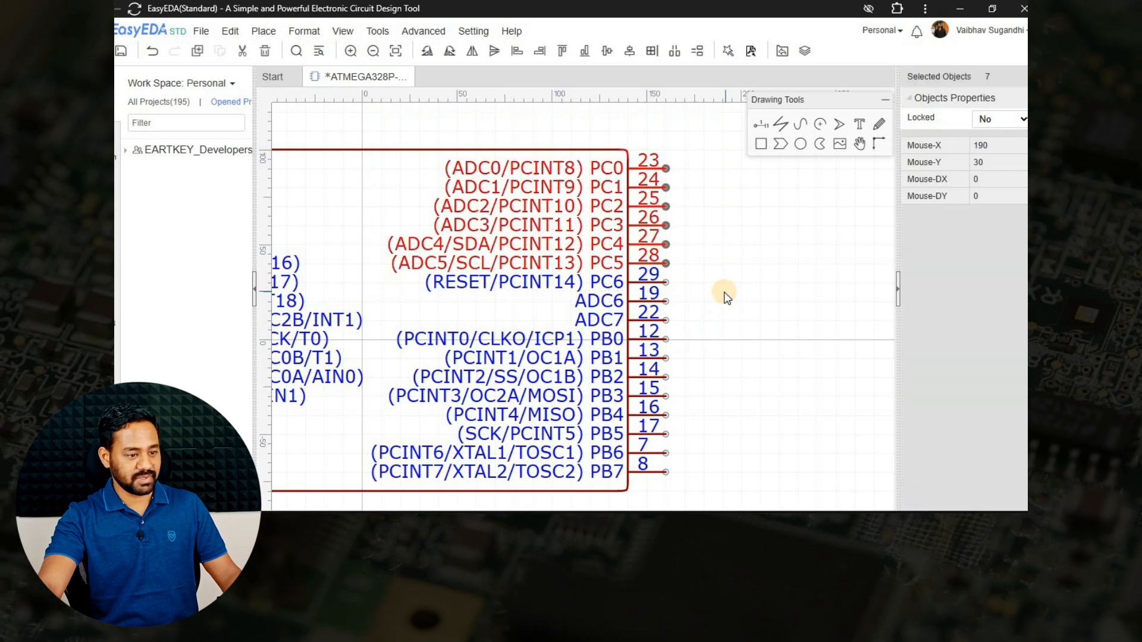
ctrl+click(653, 277)
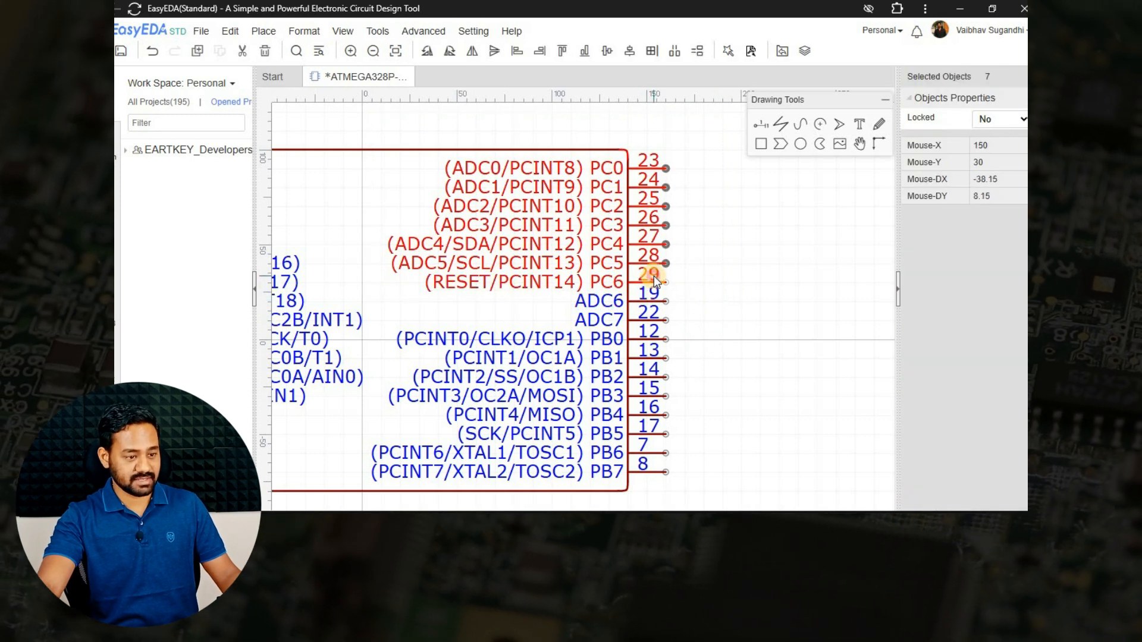
scroll(623, 151, up, 3)
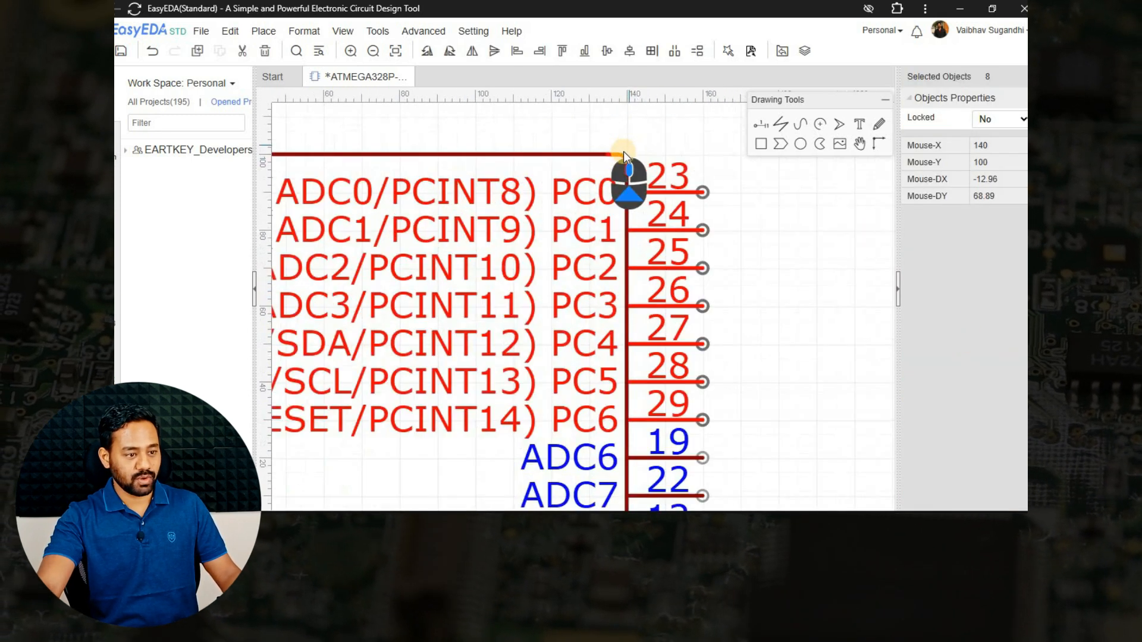
ctrl+click(624, 160)
scroll(734, 219, down, 3)
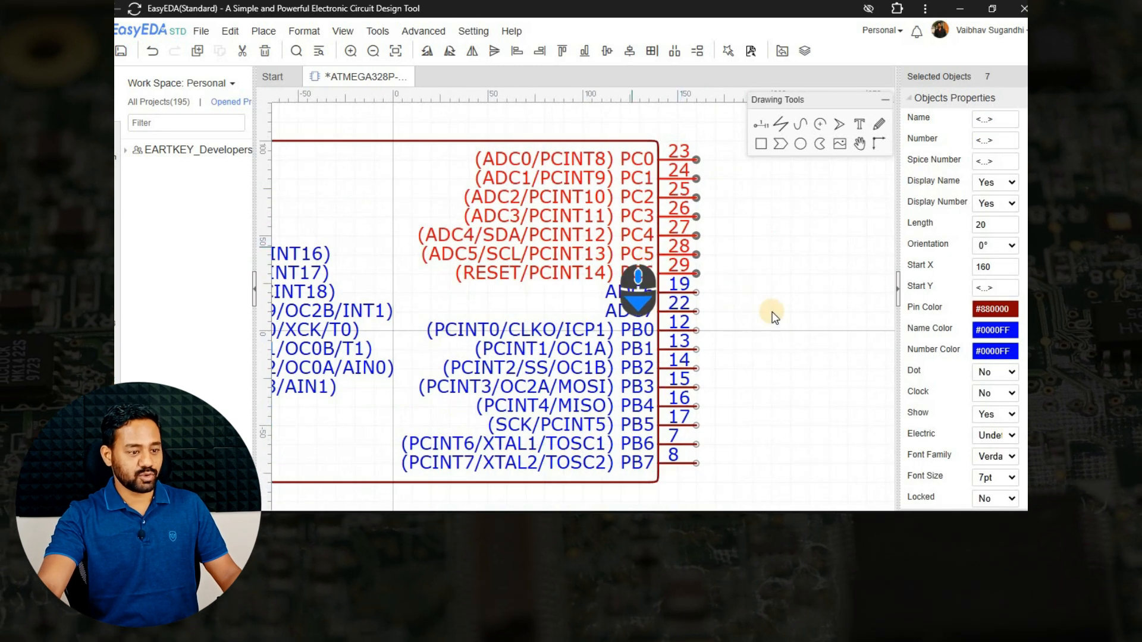
scroll(1006, 369, down, 3)
click(1005, 359)
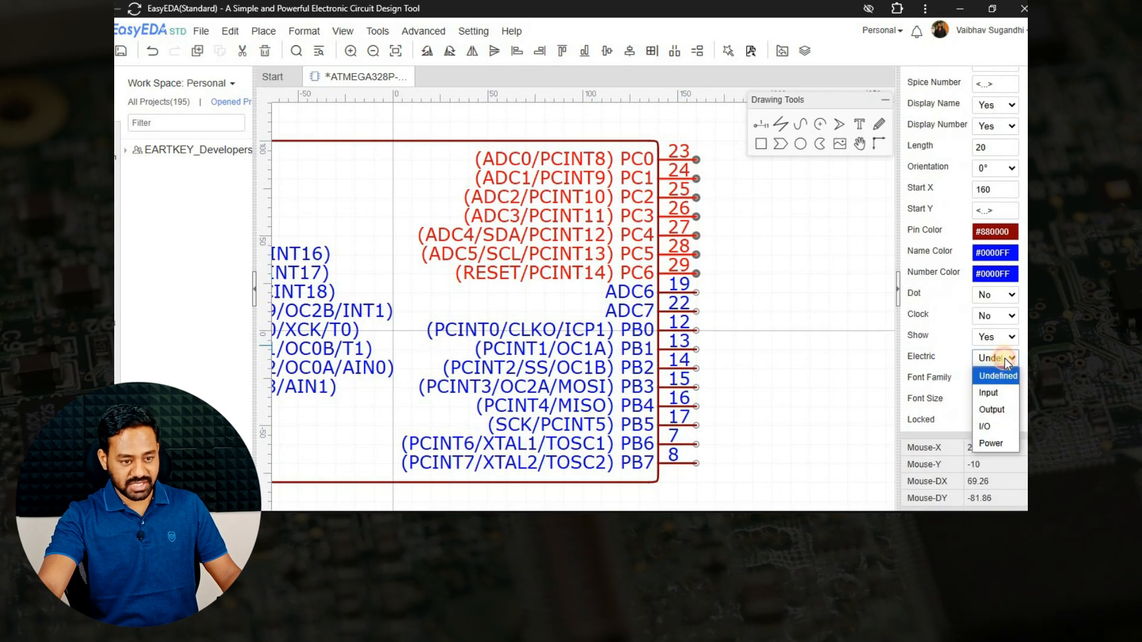
click(991, 443)
click(744, 292)
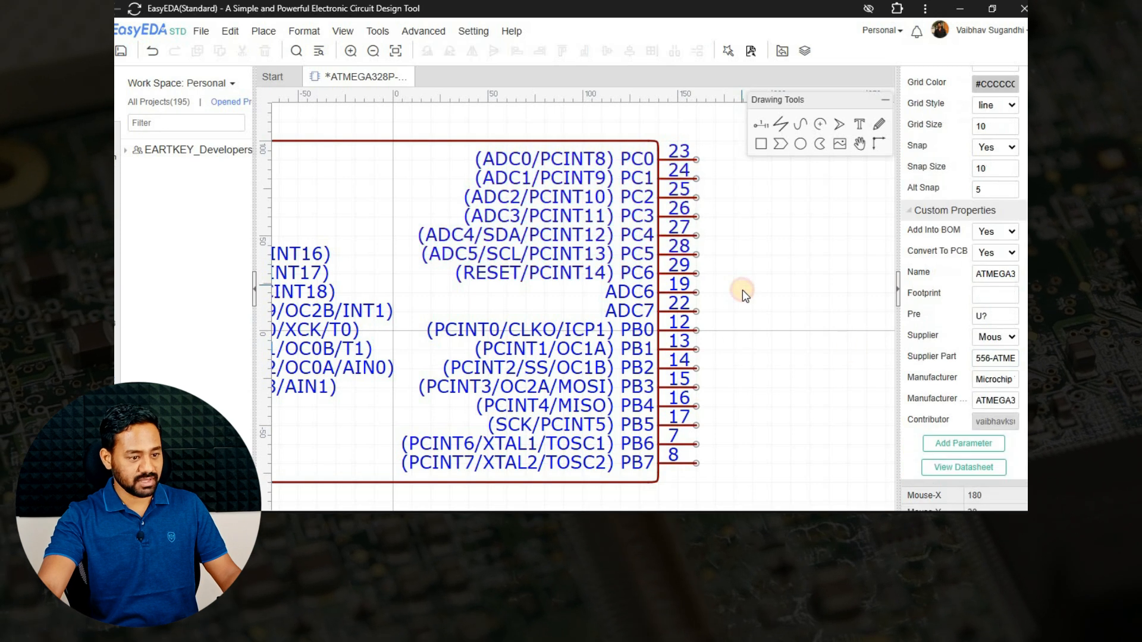
Step: Set the electric type of the eight port B pins, PB0 to PB7, to I/O, excluding ADC7 and the body outline from the selection
scroll(742, 291, down, 2)
drag(773, 414, 486, 286)
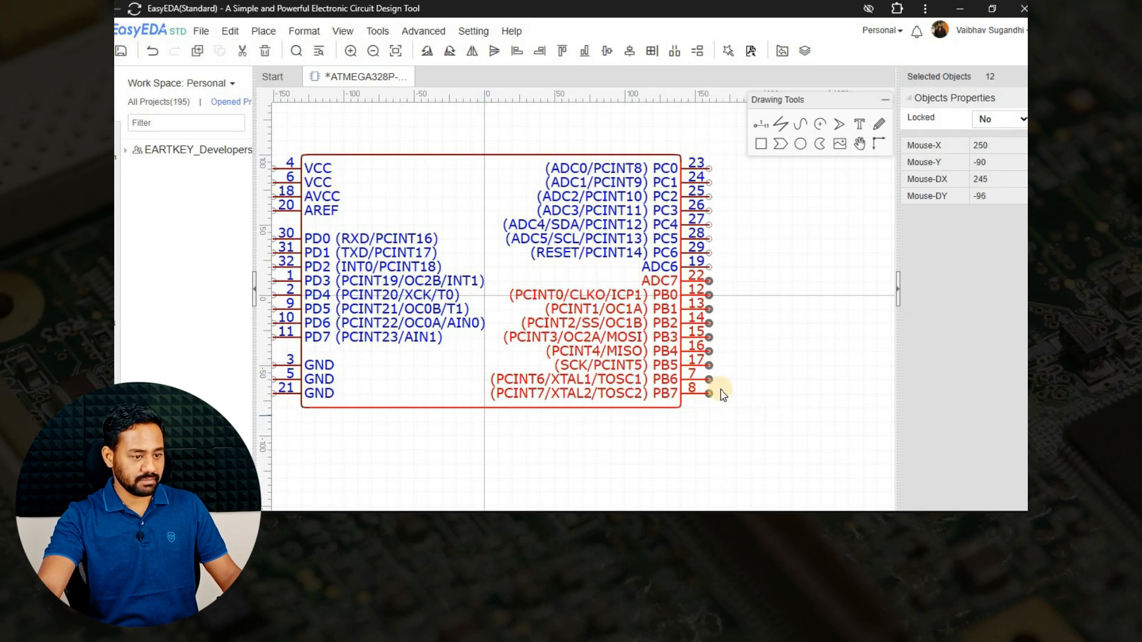
scroll(704, 279, up, 5)
ctrl+click(700, 272)
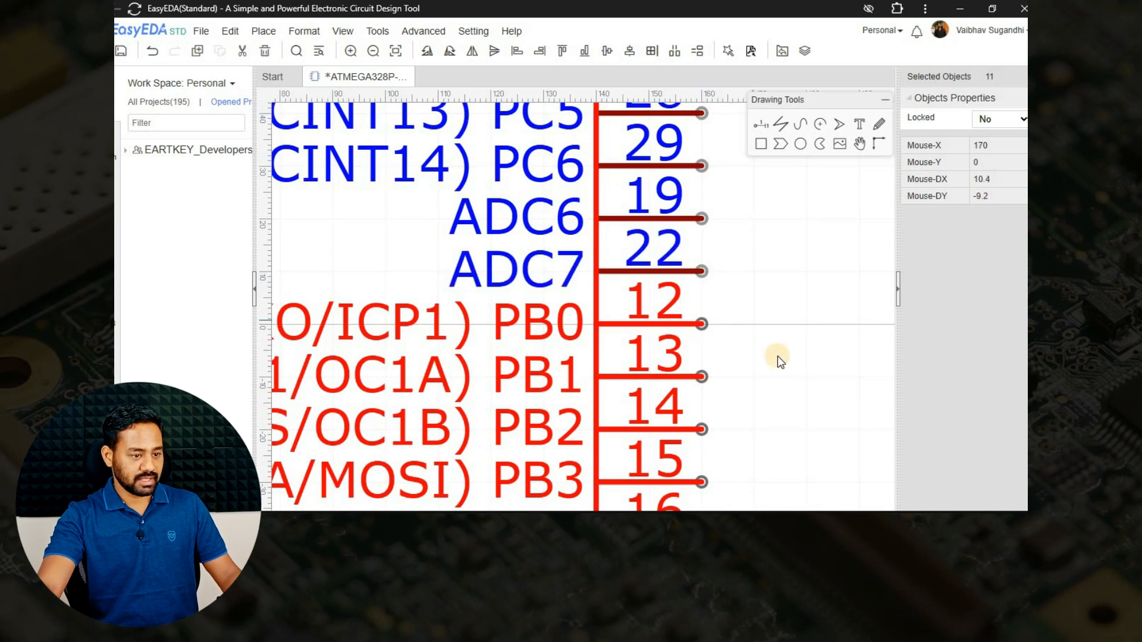
scroll(777, 356, down, 3)
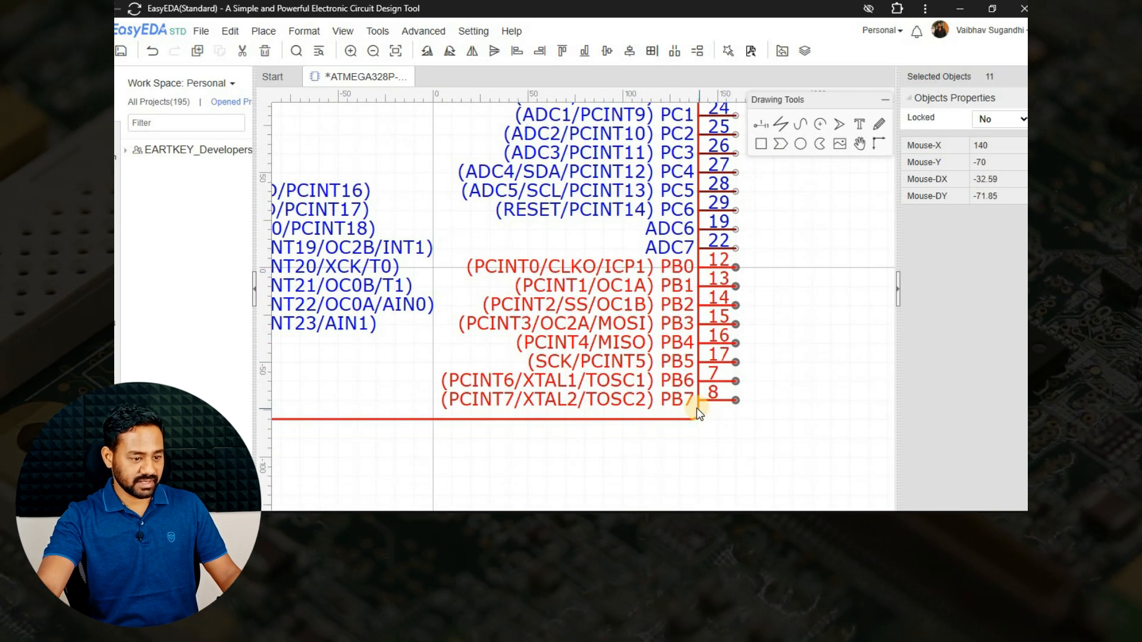
ctrl+click(697, 408)
scroll(738, 433, up, 4)
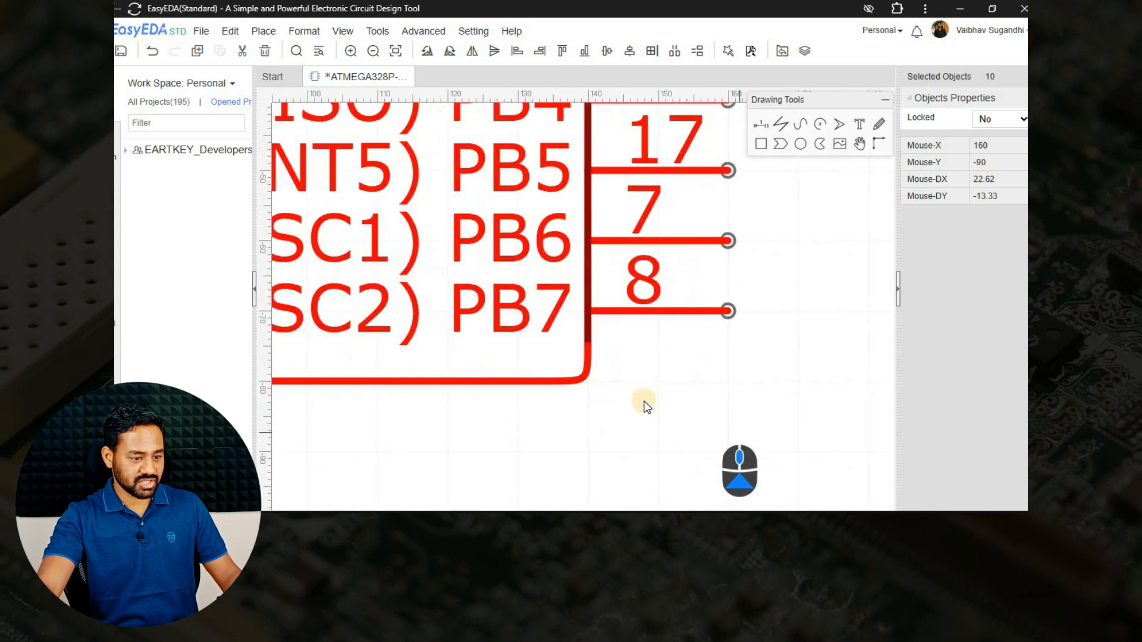
ctrl+click(584, 372)
ctrl+click(534, 382)
scroll(654, 404, down, 3)
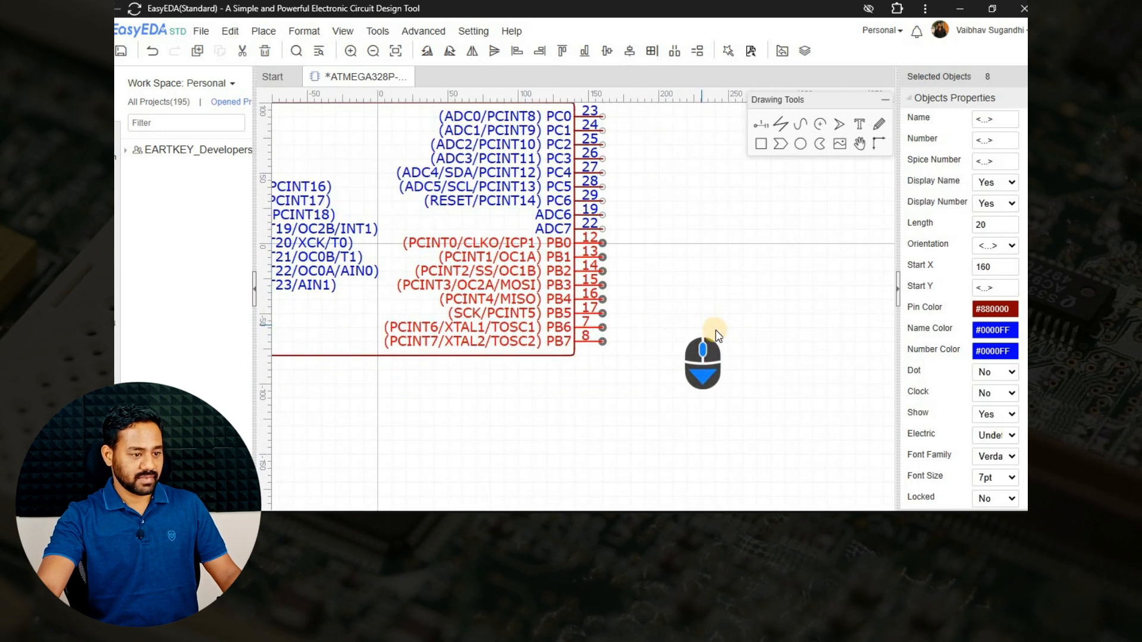
click(998, 437)
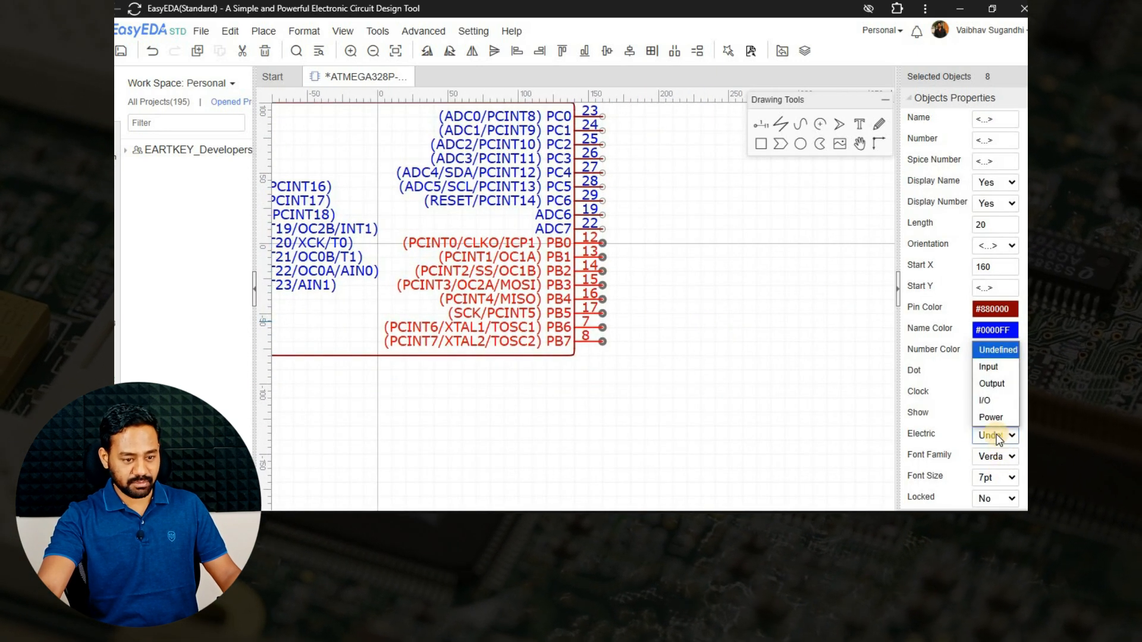
click(990, 399)
click(743, 334)
scroll(749, 337, down, 5)
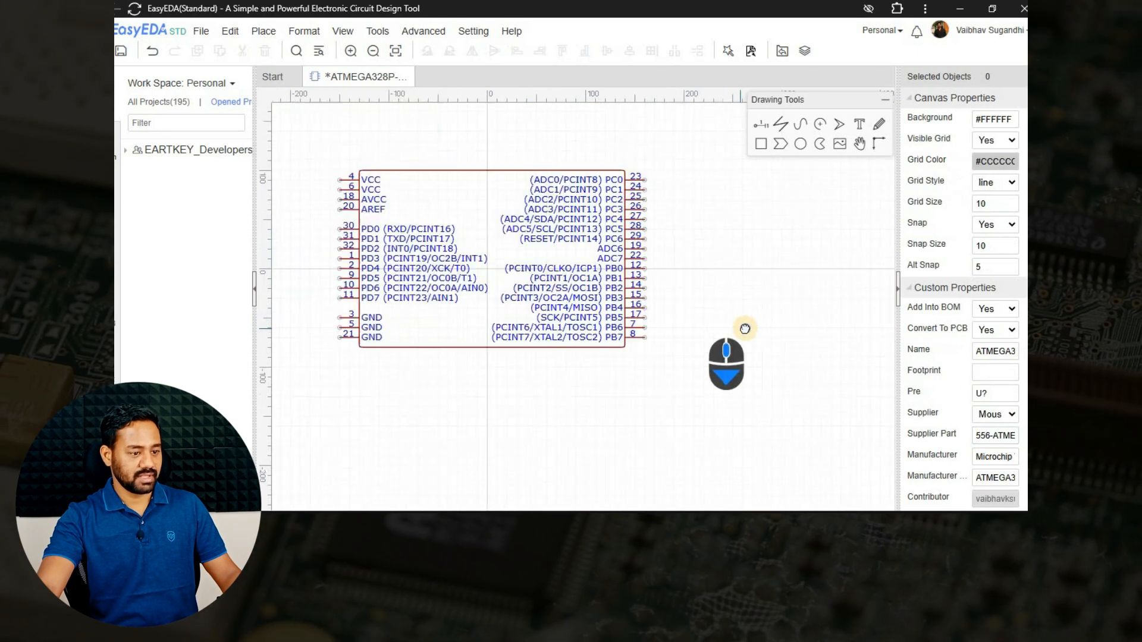
Step: Save the ATMEGA328P-AU symbol
key(ctrl+s)
scroll(756, 340, up, 5)
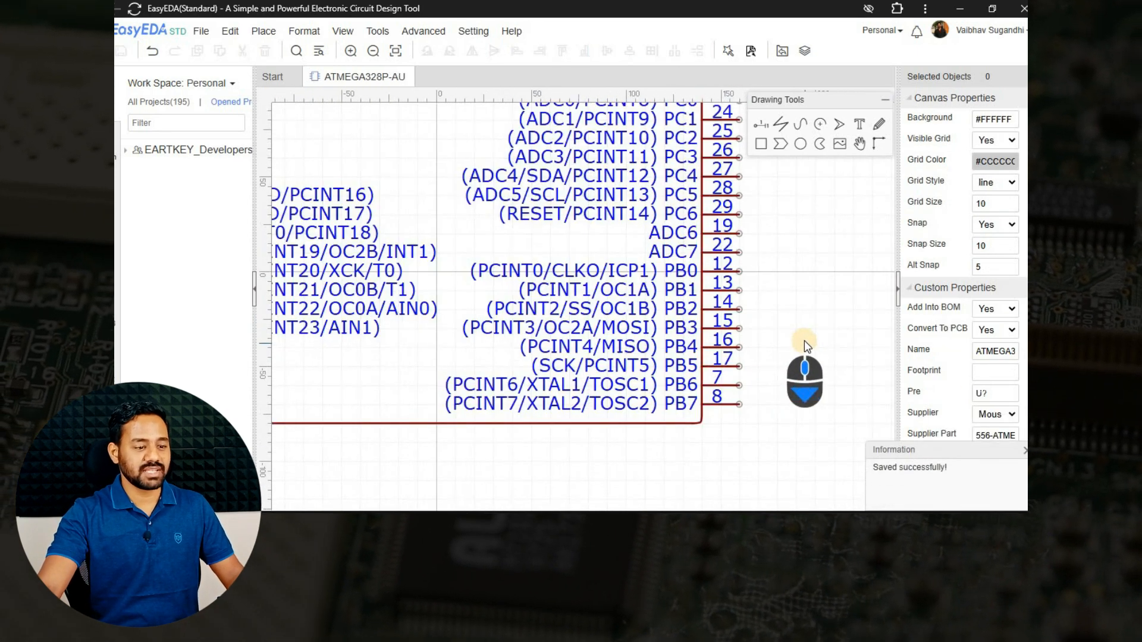
scroll(762, 344, down, 2)
right_drag(812, 357, 762, 341)
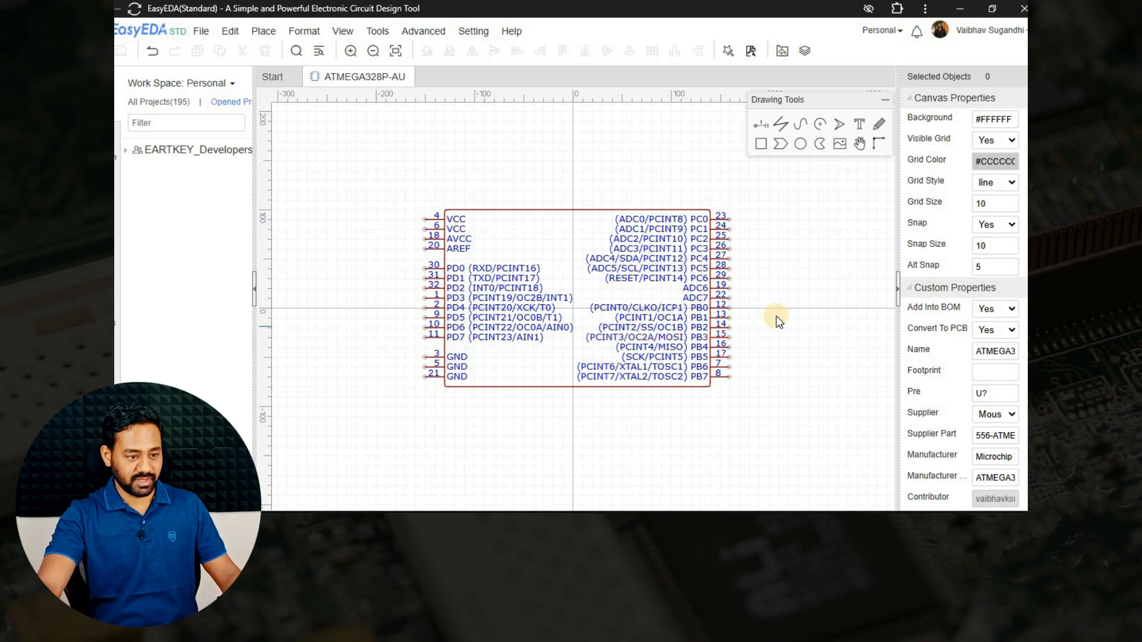
Step: Set the Dot option to Yes for pin 29, (RESET/PCINT14) PC6, and save the symbol
scroll(773, 297, up, 3)
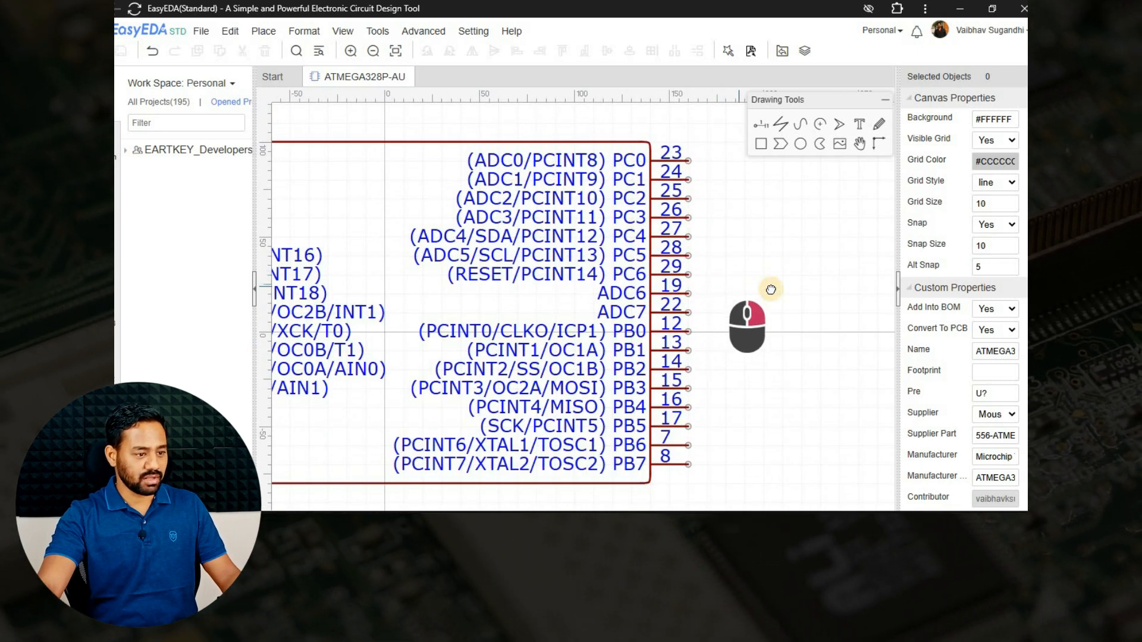
scroll(624, 267, up, 2)
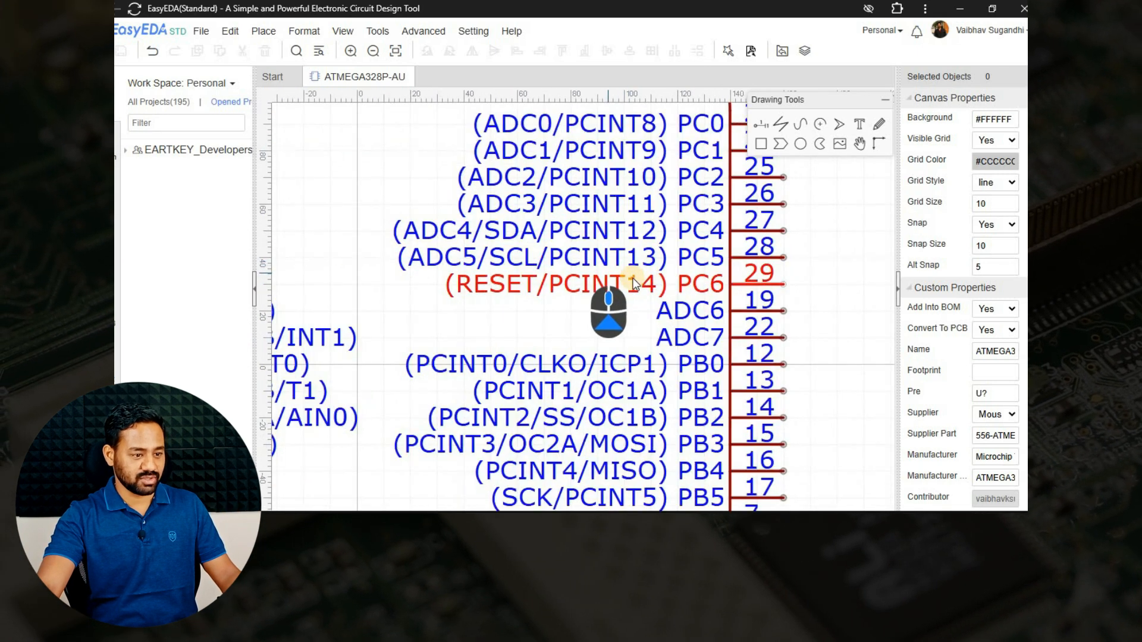
click(767, 284)
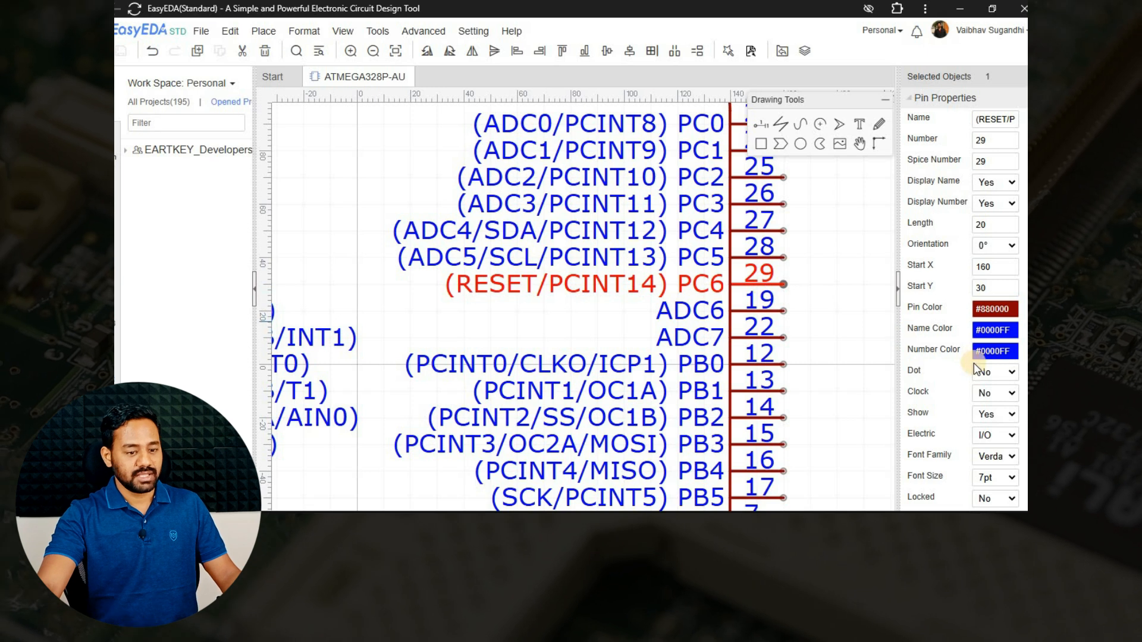
click(994, 372)
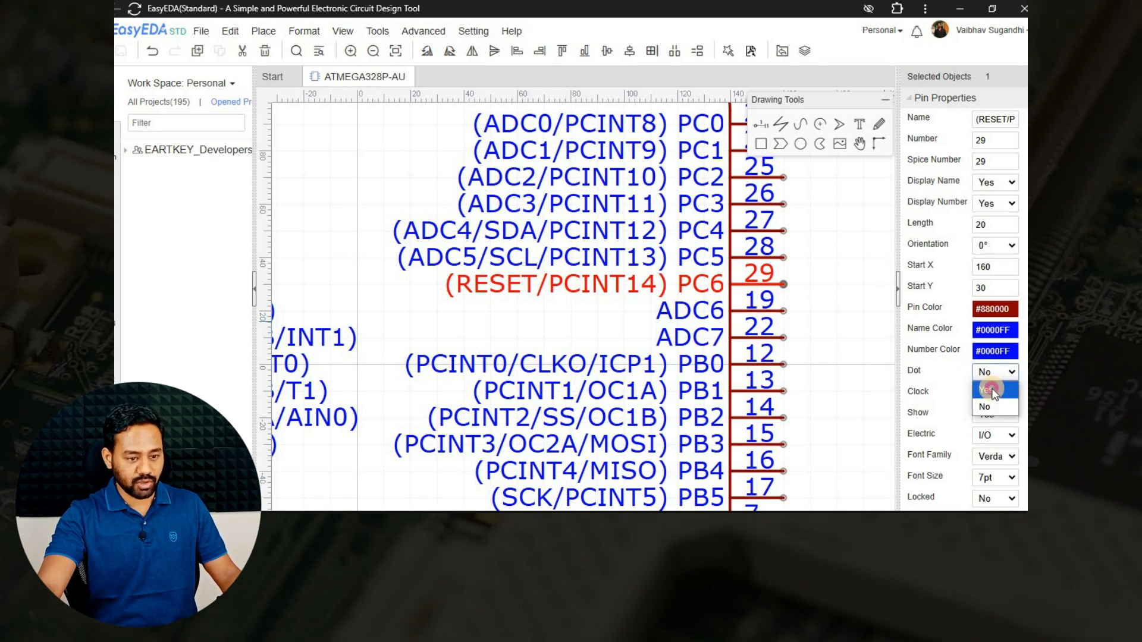
click(989, 385)
click(850, 310)
scroll(767, 289, up, 5)
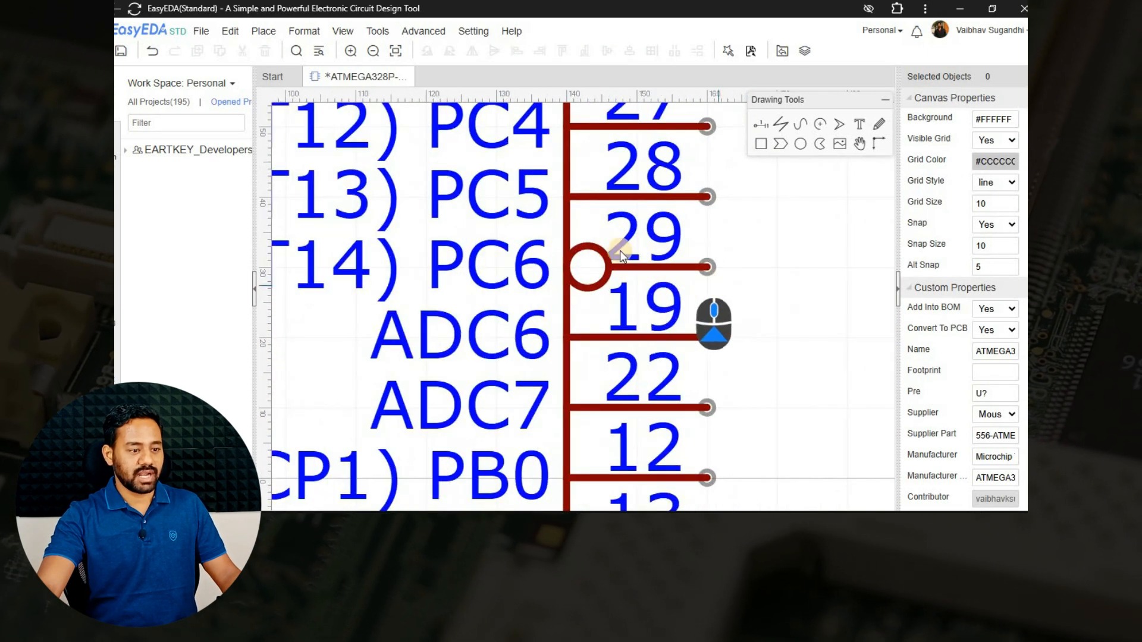
scroll(803, 301, down, 5)
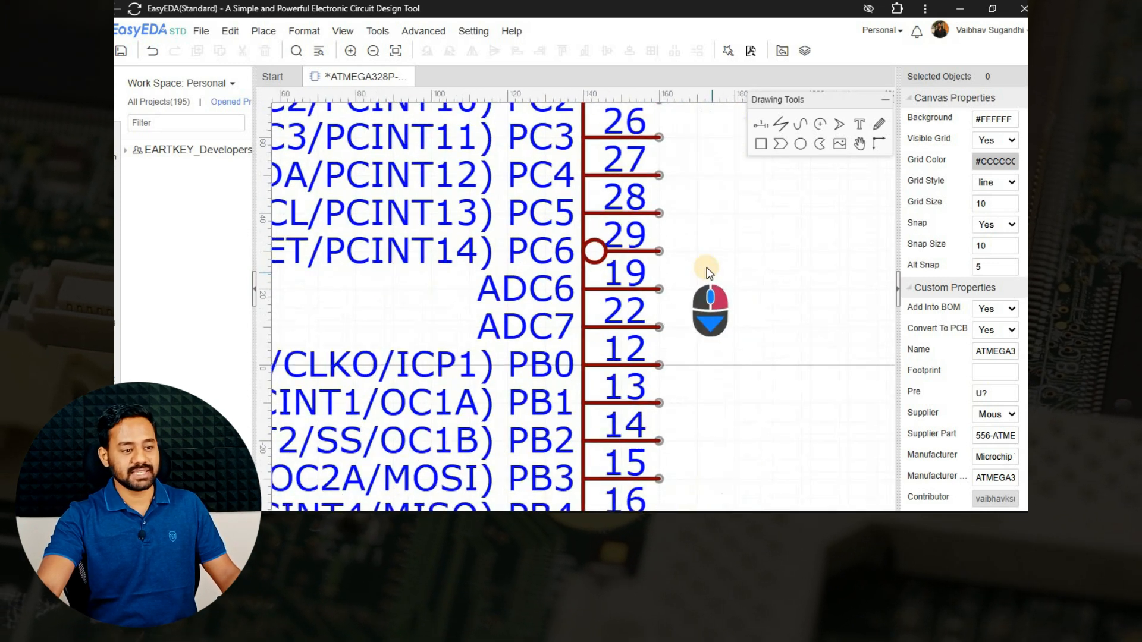
key(ctrl+s)
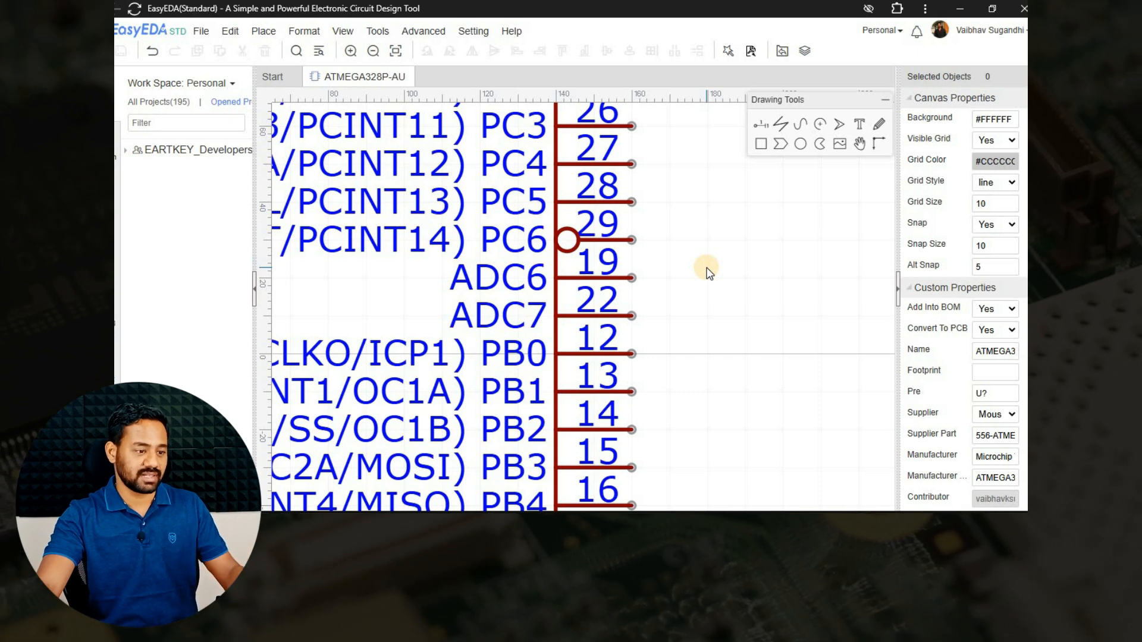
Step: Review the whole symbol, and compare the ATmega328P-15AZ part number on the Mouser product page with the ordering code in the Acrobat datasheet
scroll(711, 272, down, 5)
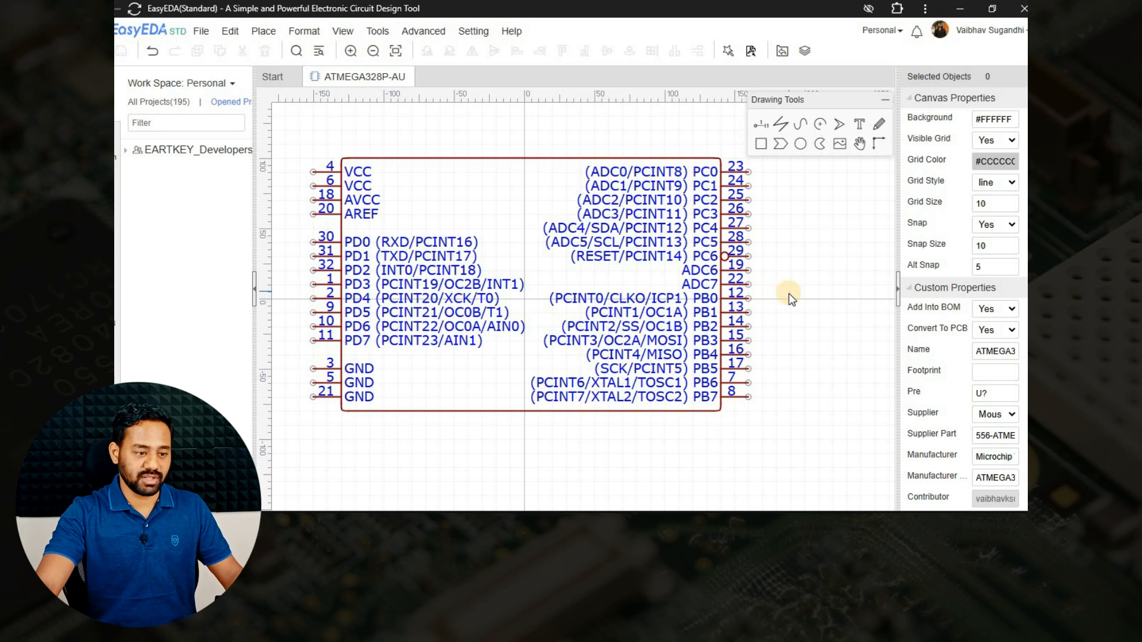
scroll(789, 293, down, 2)
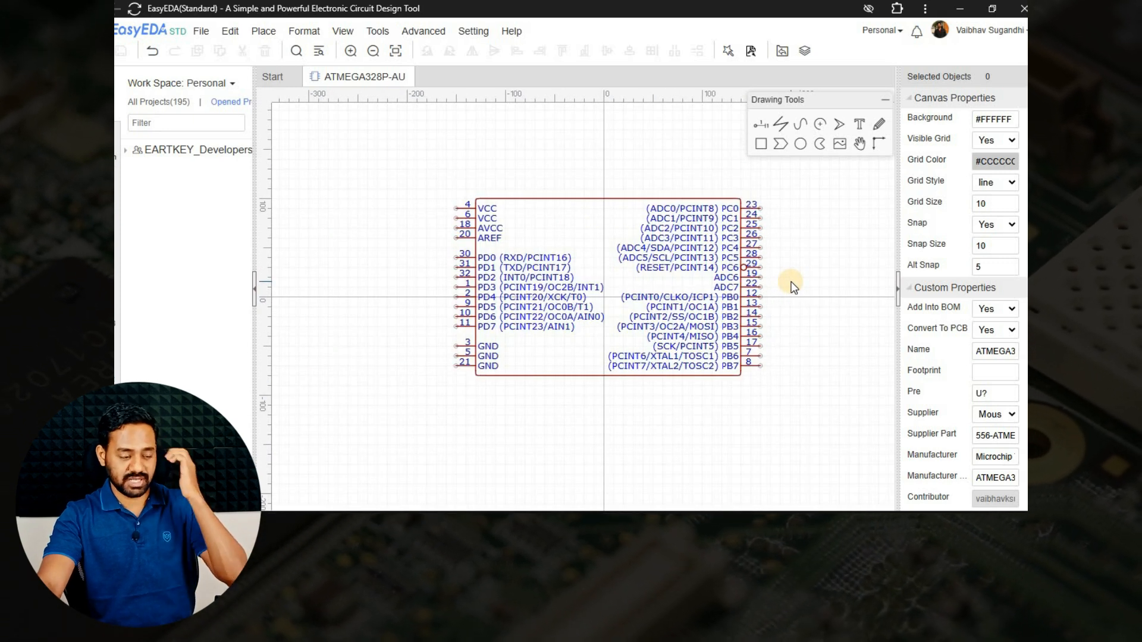
right_drag(795, 287, 756, 279)
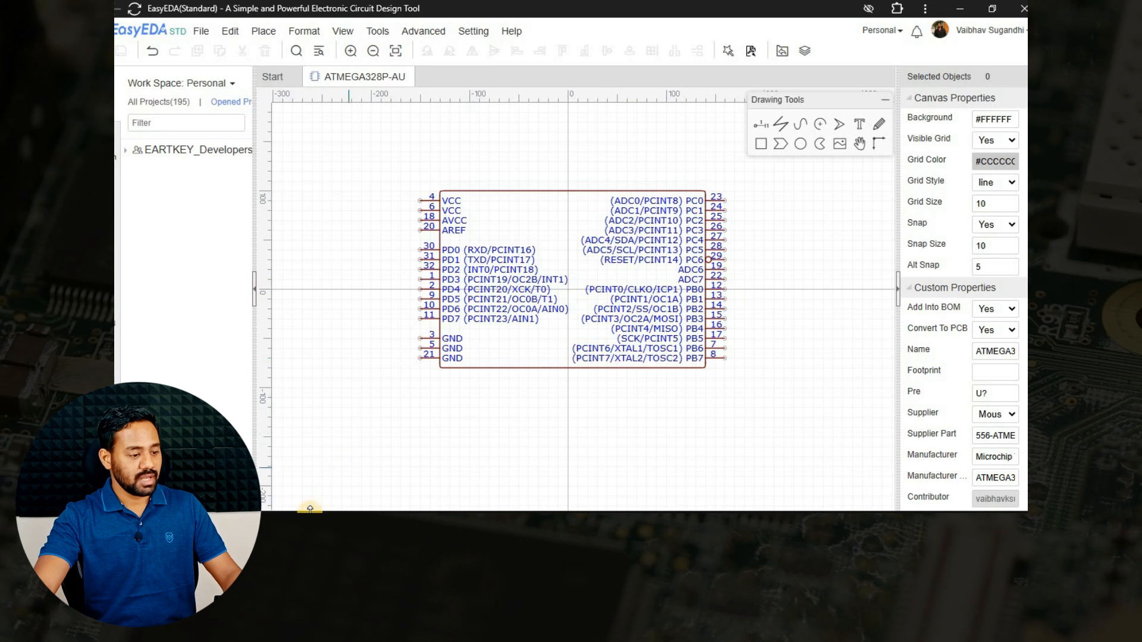
key(alt+Tab)
scroll(547, 267, up, 4)
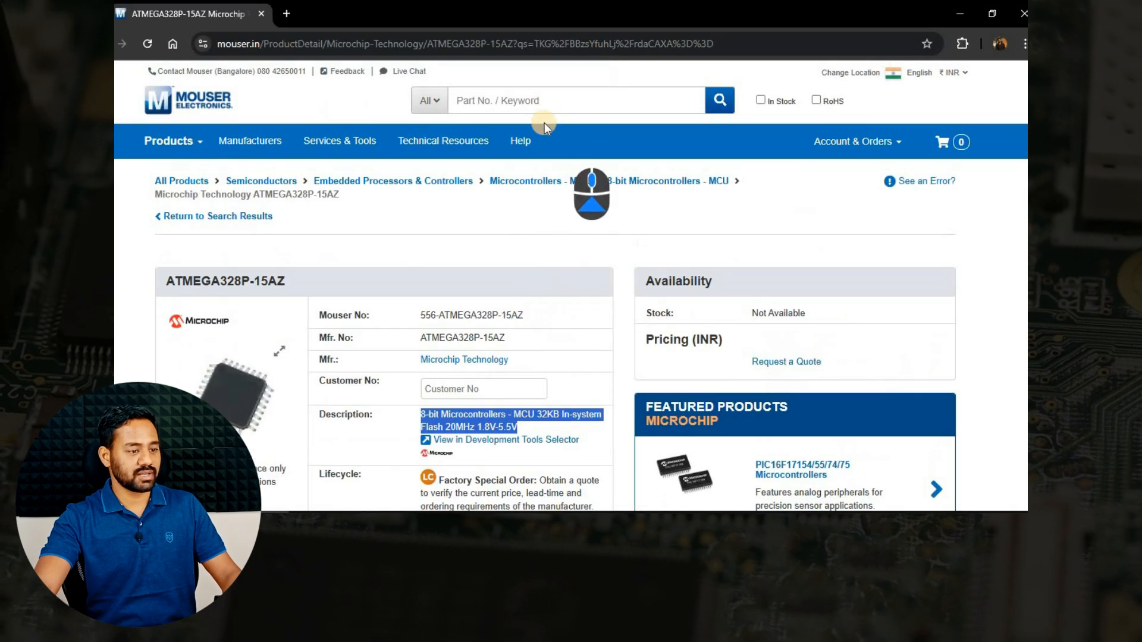
key(alt+Tab)
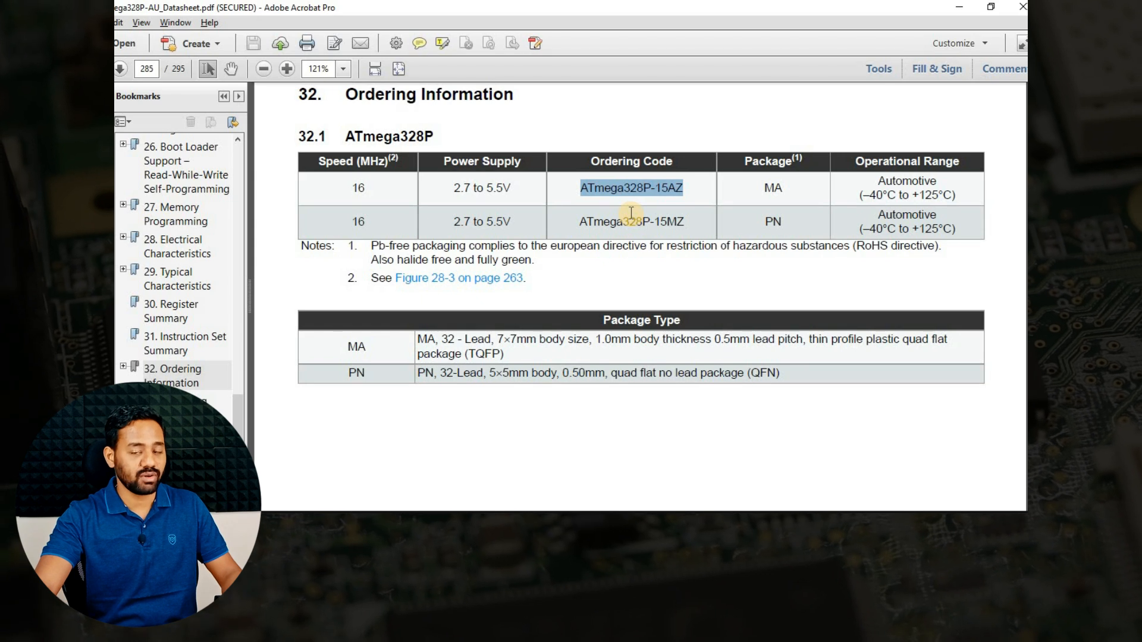
key(alt+Tab)
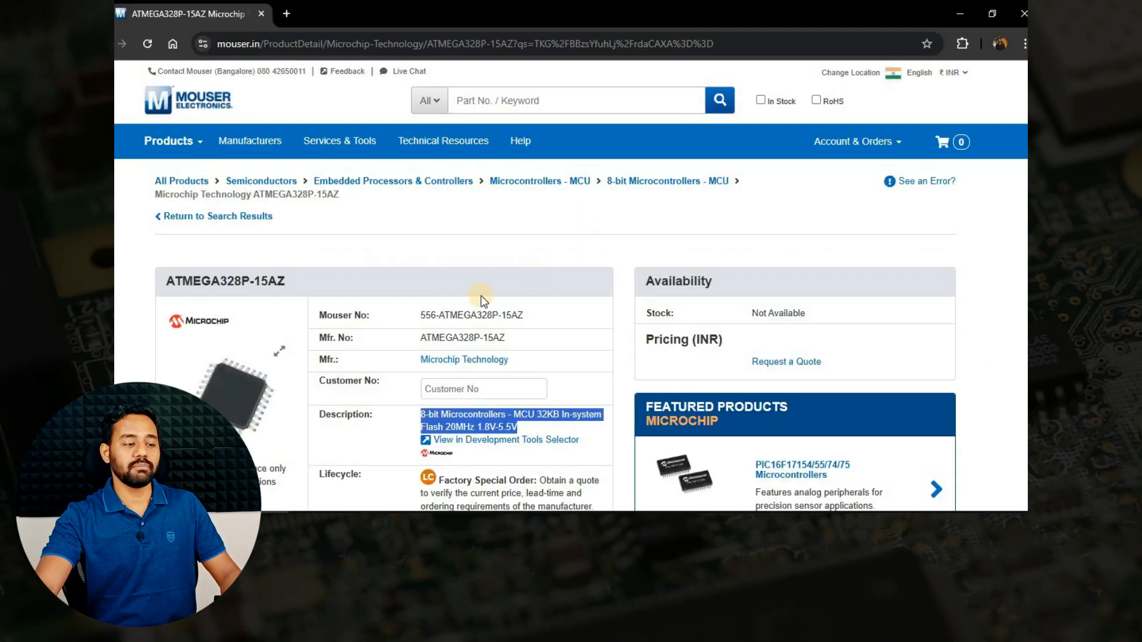
scroll(405, 249, down, 2)
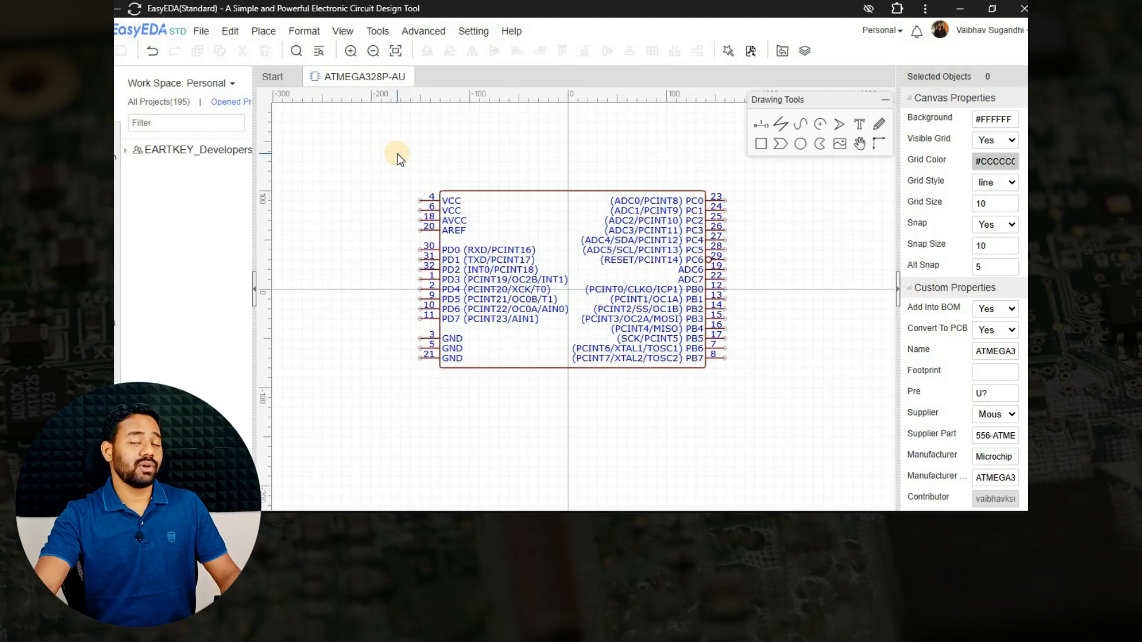
Step: Create a new footprint document
click(201, 31)
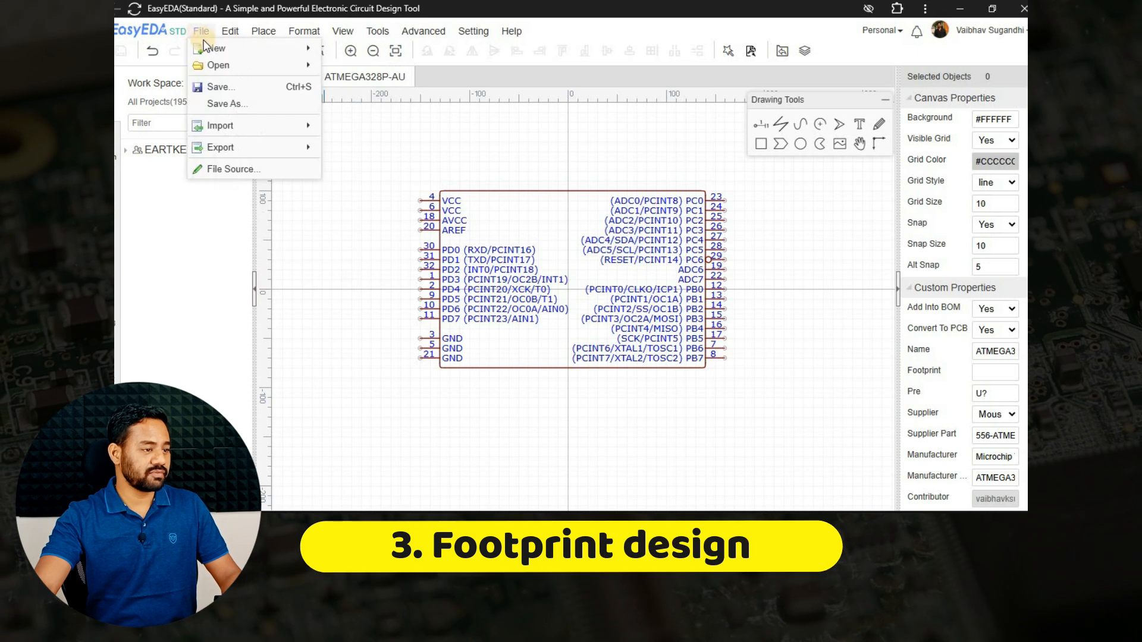
mouse_move(217, 48)
click(355, 127)
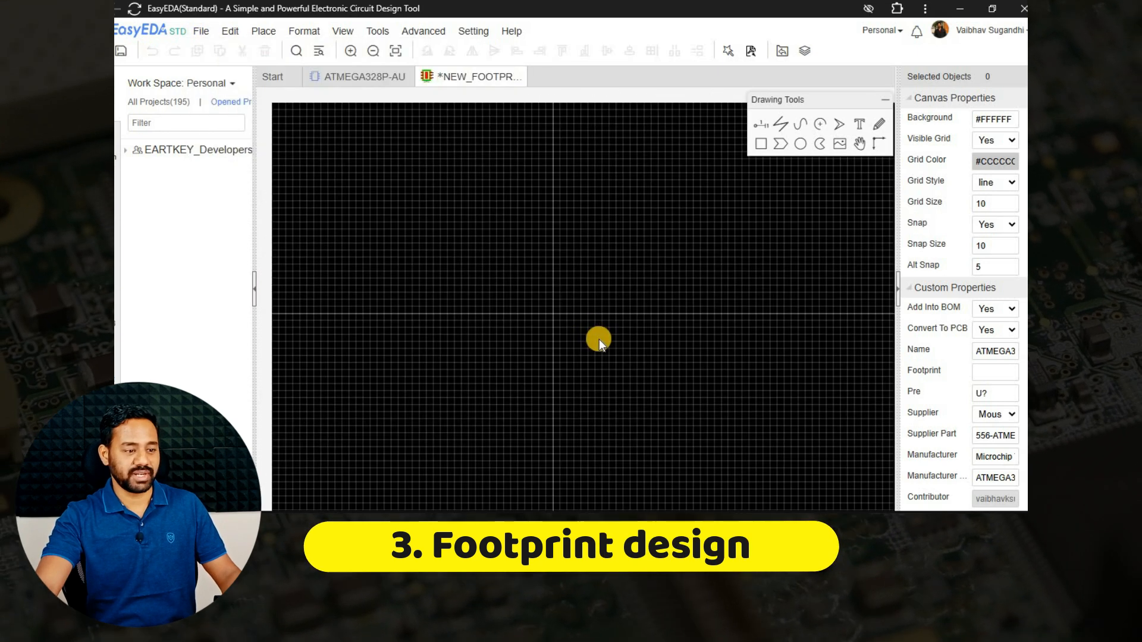
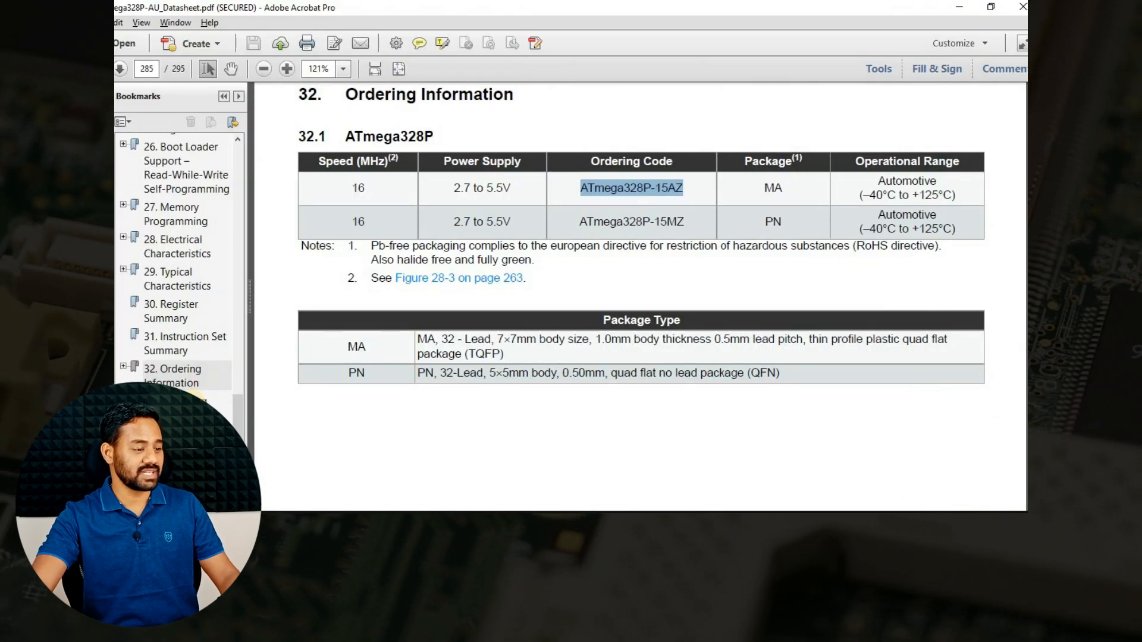
Step: Examine the MA package's top, side and bottom views and the common dimensions table in the datasheet's Packaging Information section
scroll(447, 313, down, 5)
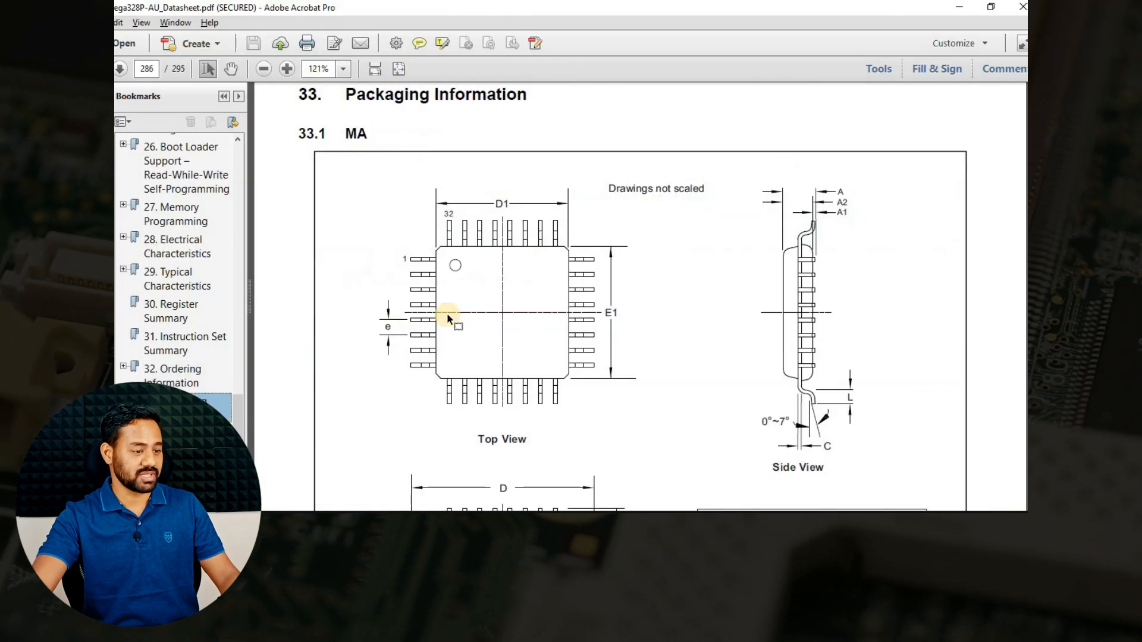
scroll(447, 313, down, 1)
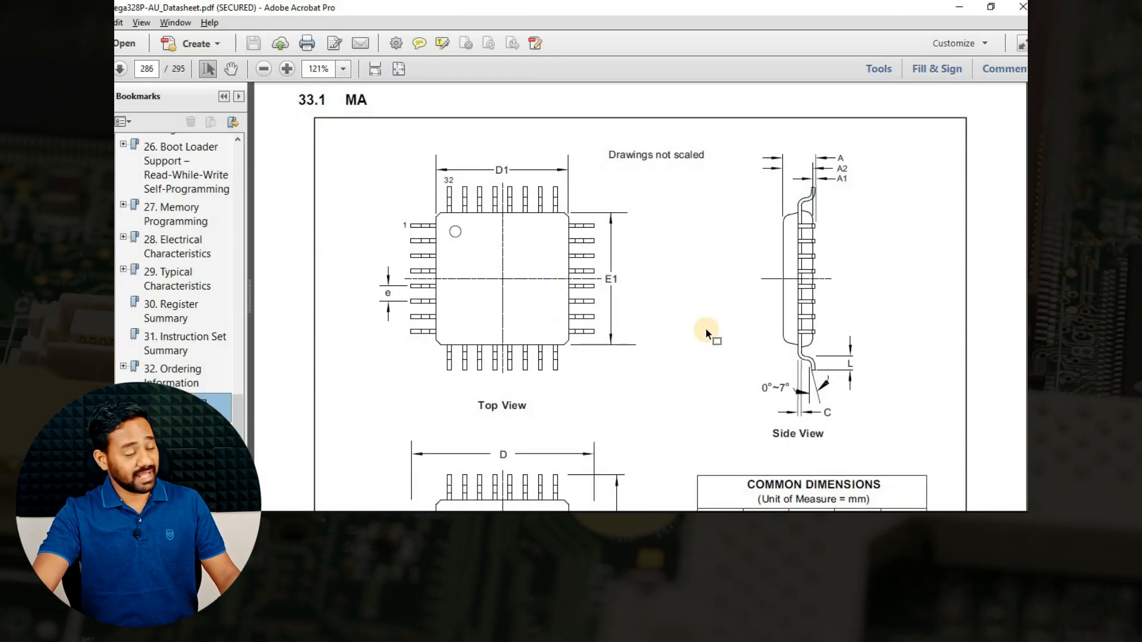
scroll(706, 327, up, 2)
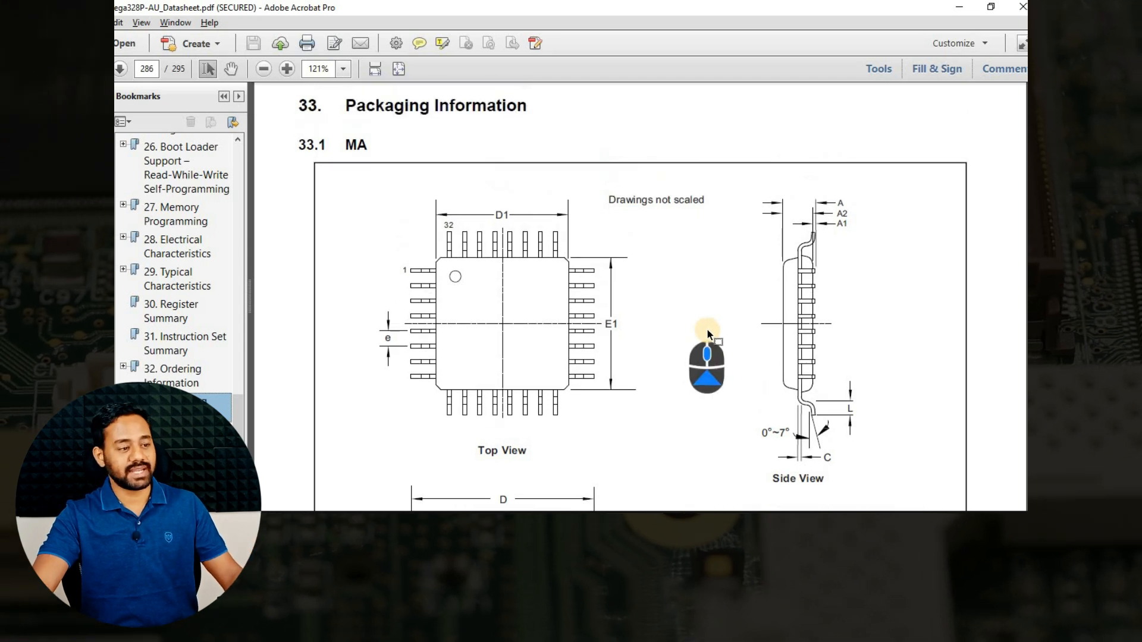
scroll(696, 333, down, 3)
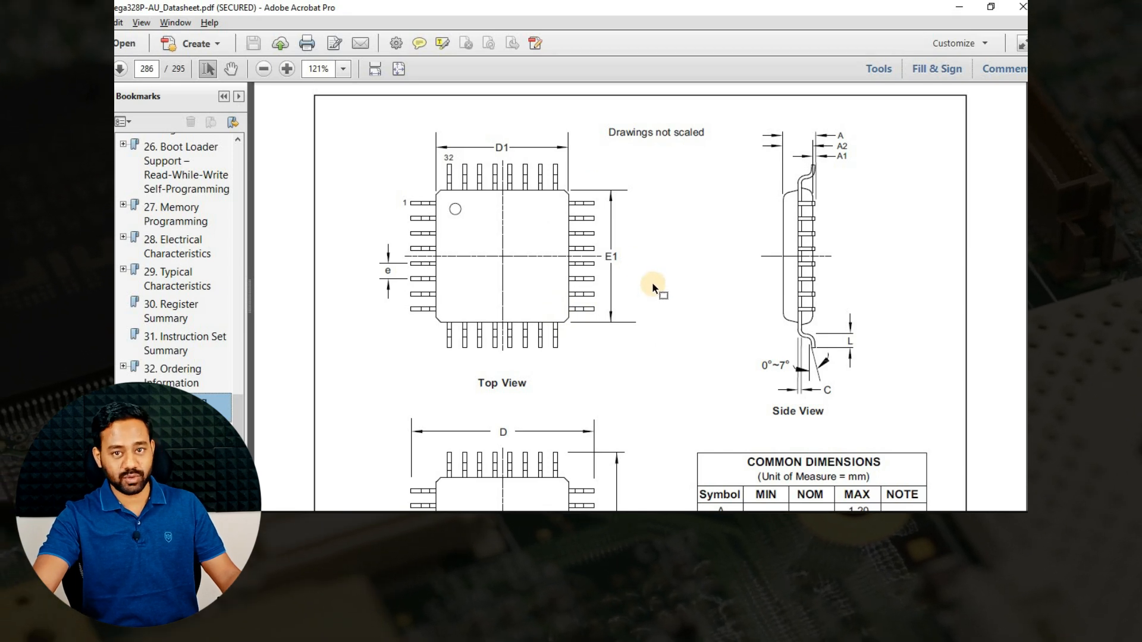
scroll(652, 282, down, 6)
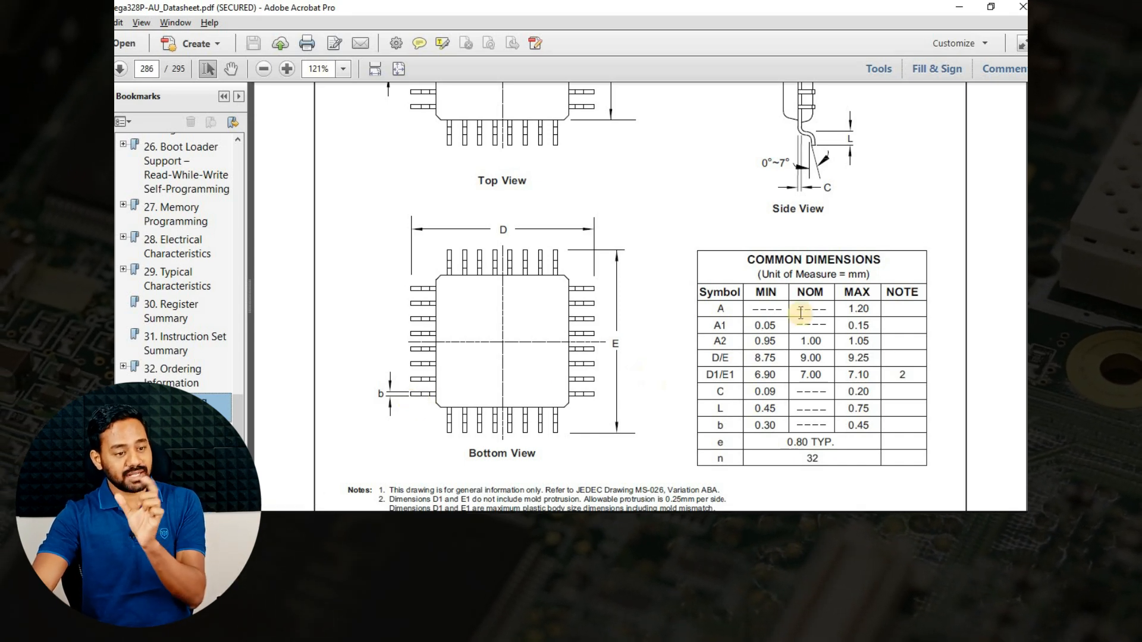
scroll(865, 261, up, 2)
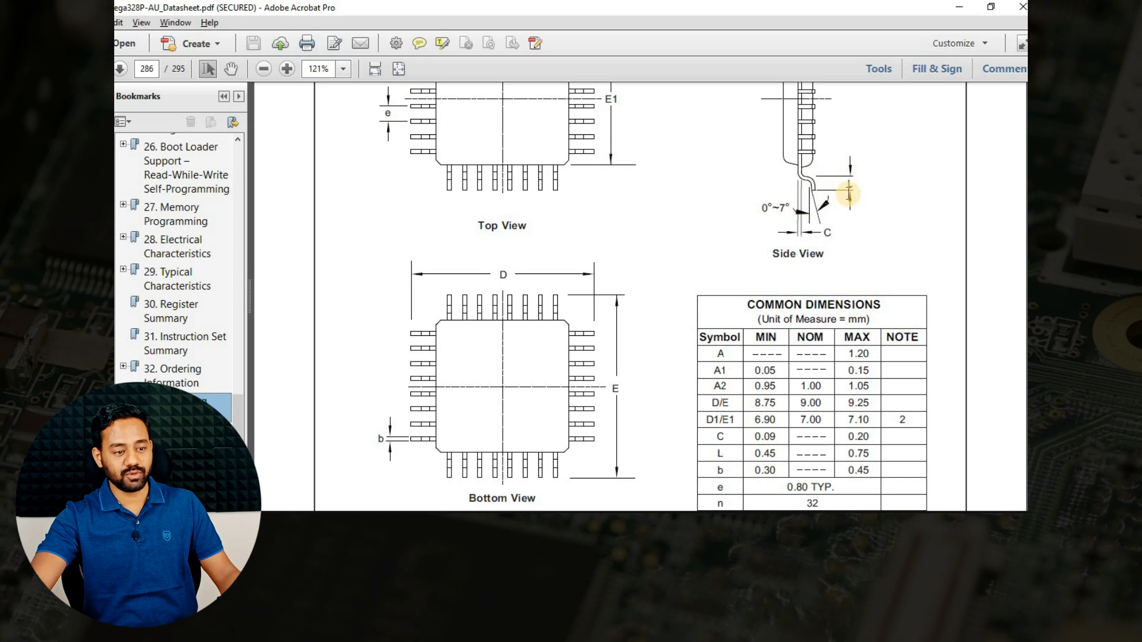
scroll(595, 315, down, 2)
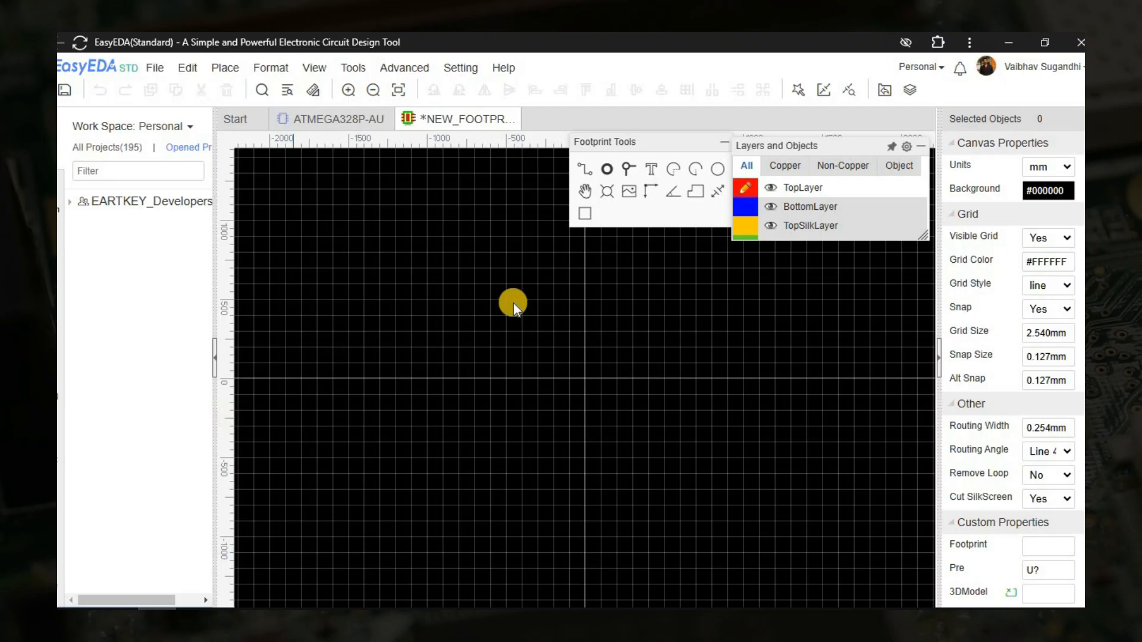
Step: In the new EasyEDA footprint, place a rectangular pad at about (-3.683, -0.127) mm on TopLayer and set its width to 0.5 mm
click(605, 169)
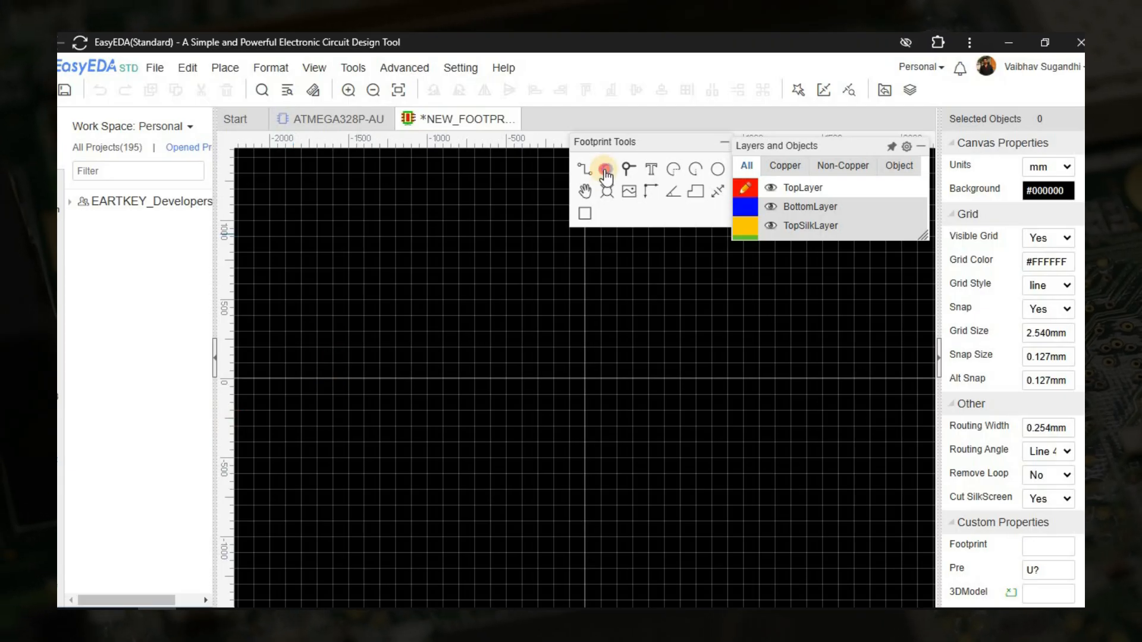
click(529, 368)
click(1050, 211)
click(1038, 253)
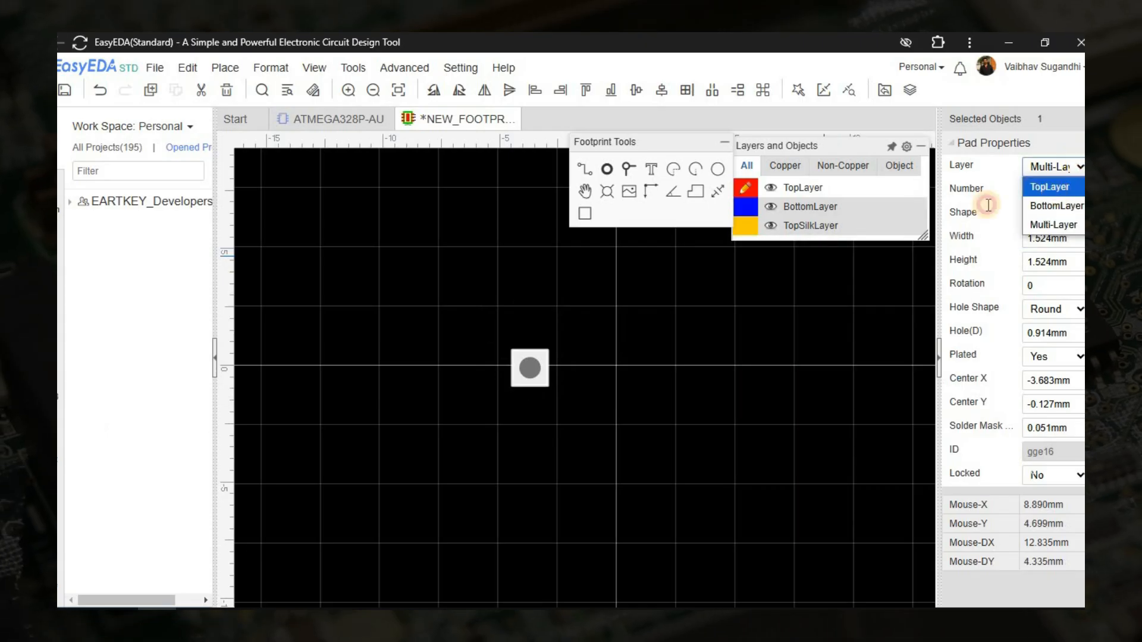
click(1050, 187)
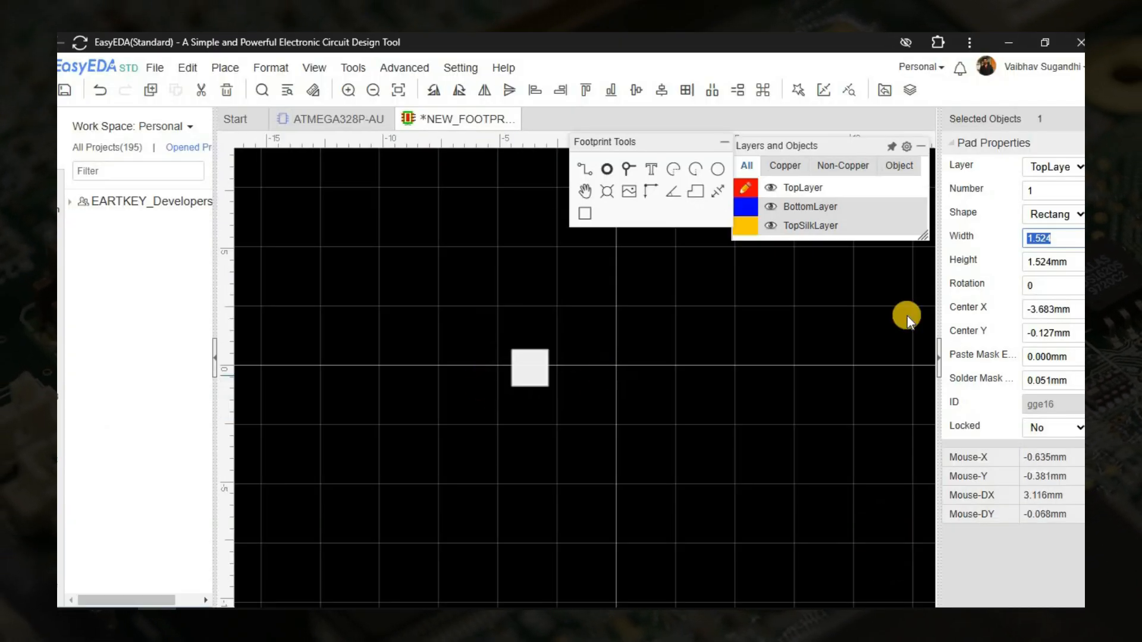
text(0.5)
click(1051, 263)
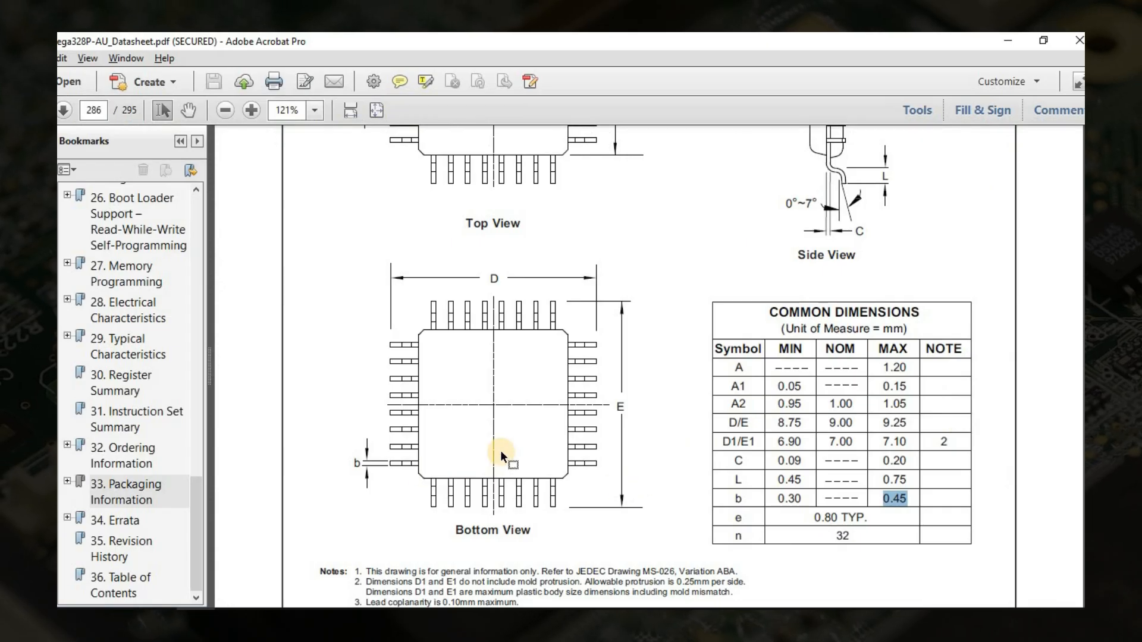
Step: Examine the package's top and bottom views and the D/E and D1/E1 rows of the datasheet's common dimensions table
scroll(602, 352, up, 5)
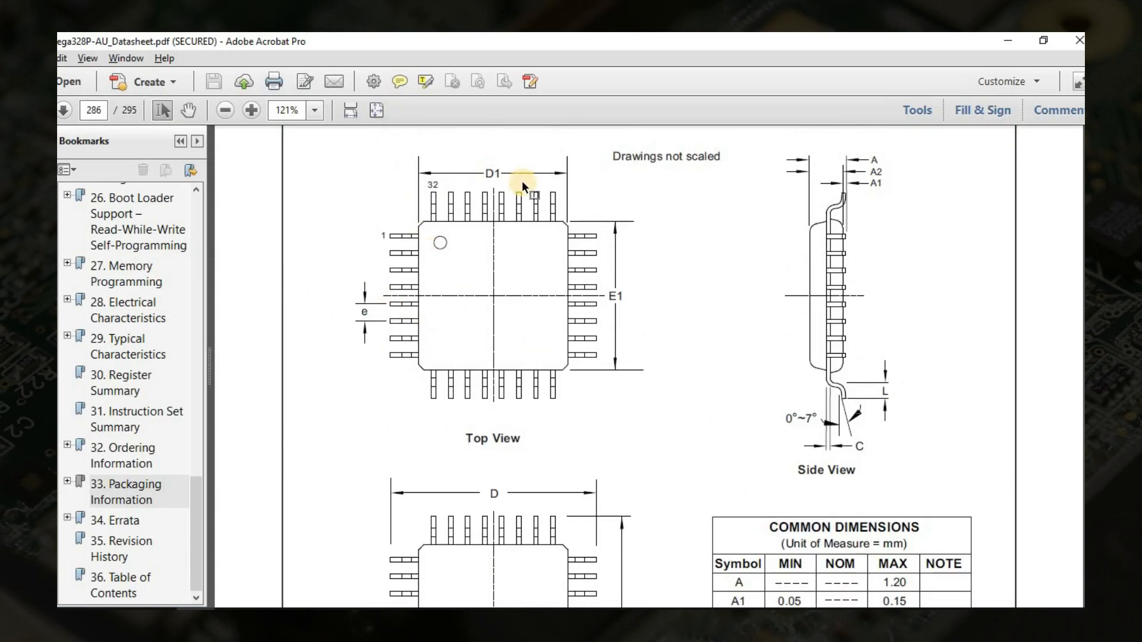
scroll(472, 434, down, 5)
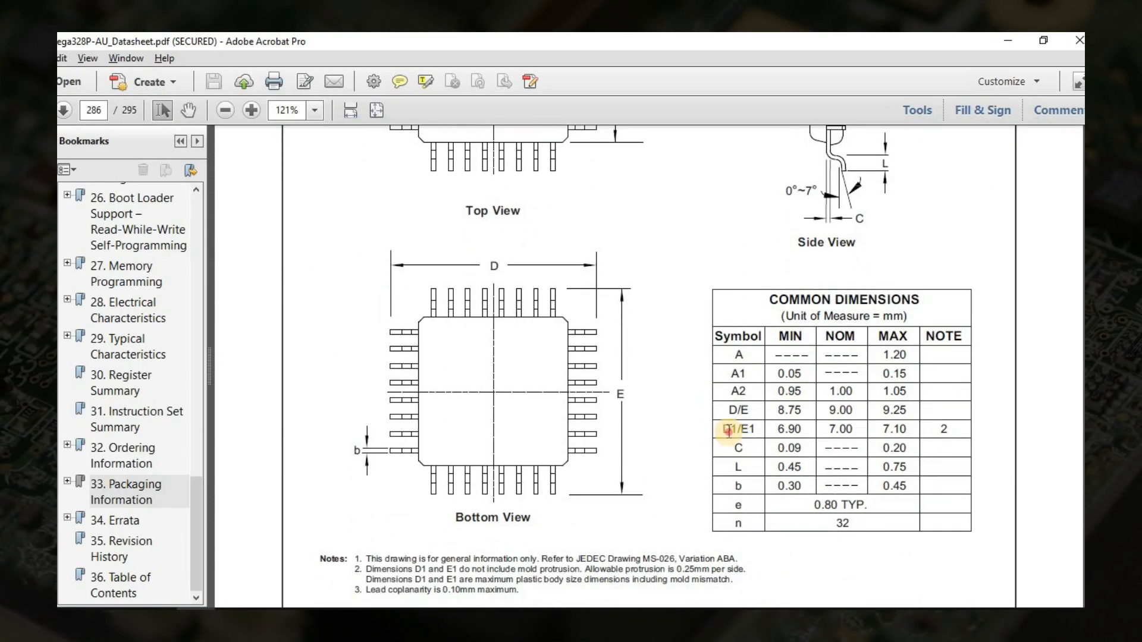
drag(740, 434, 763, 412)
click(845, 433)
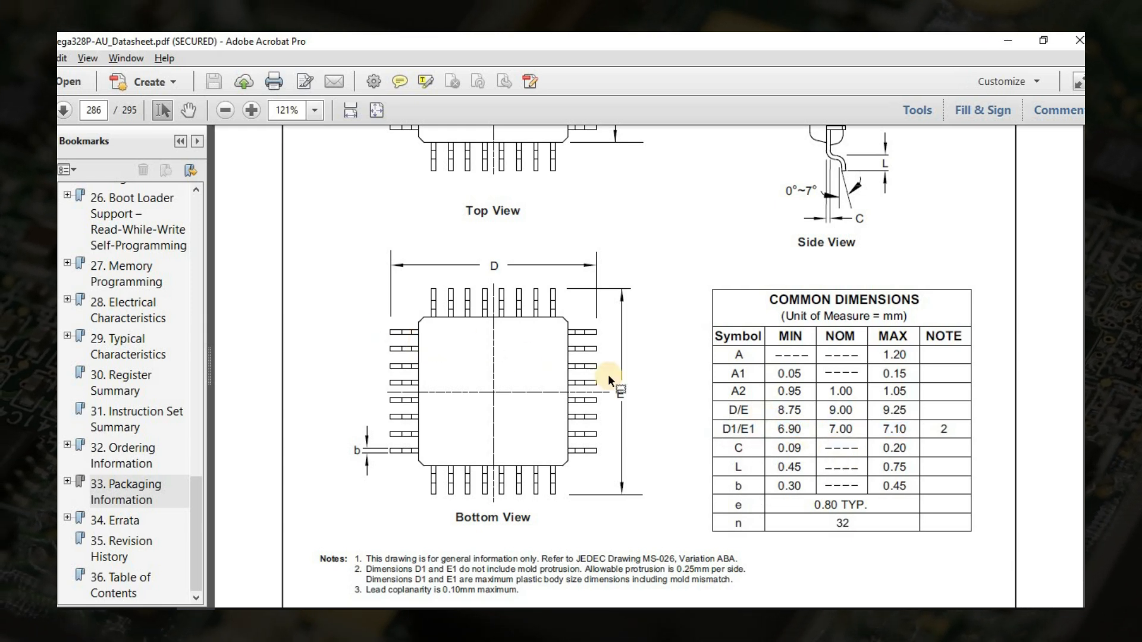
scroll(860, 470, down, 2)
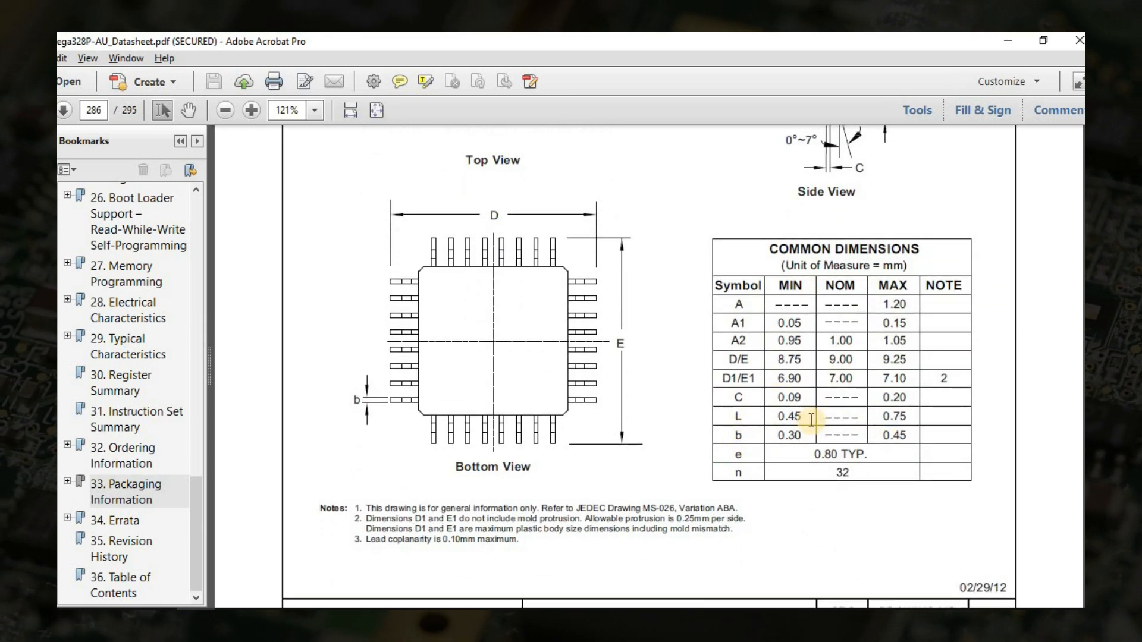
scroll(415, 284, up, 2)
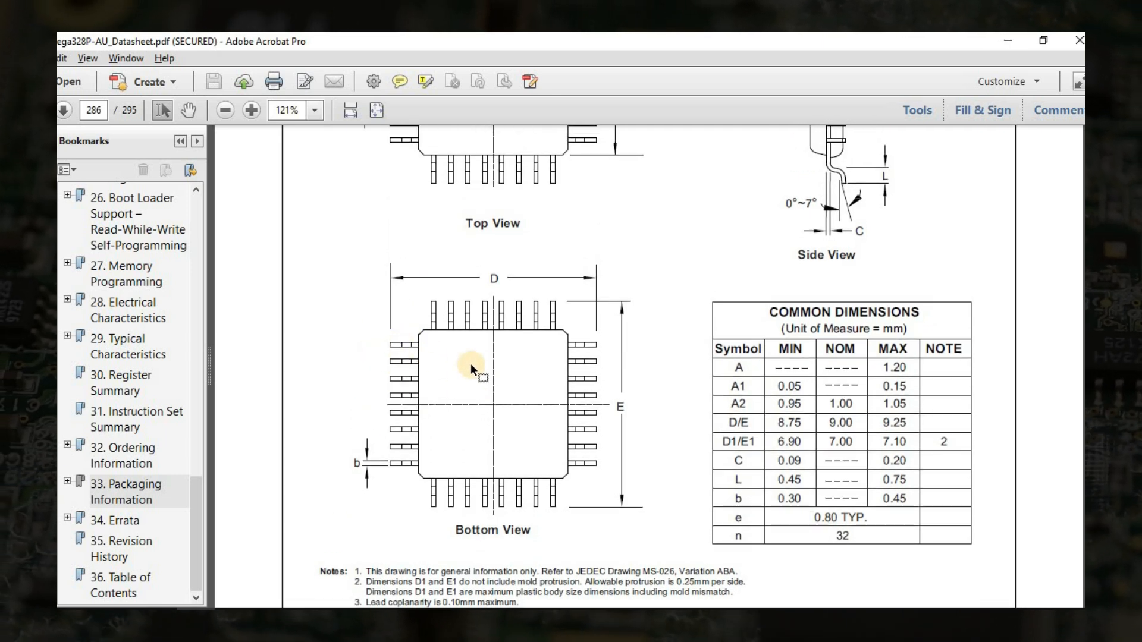
Step: Back in EasyEDA, rotate the pad to 90 degrees and move it to about (-3.556, 0.635) mm
key(alt+Tab)
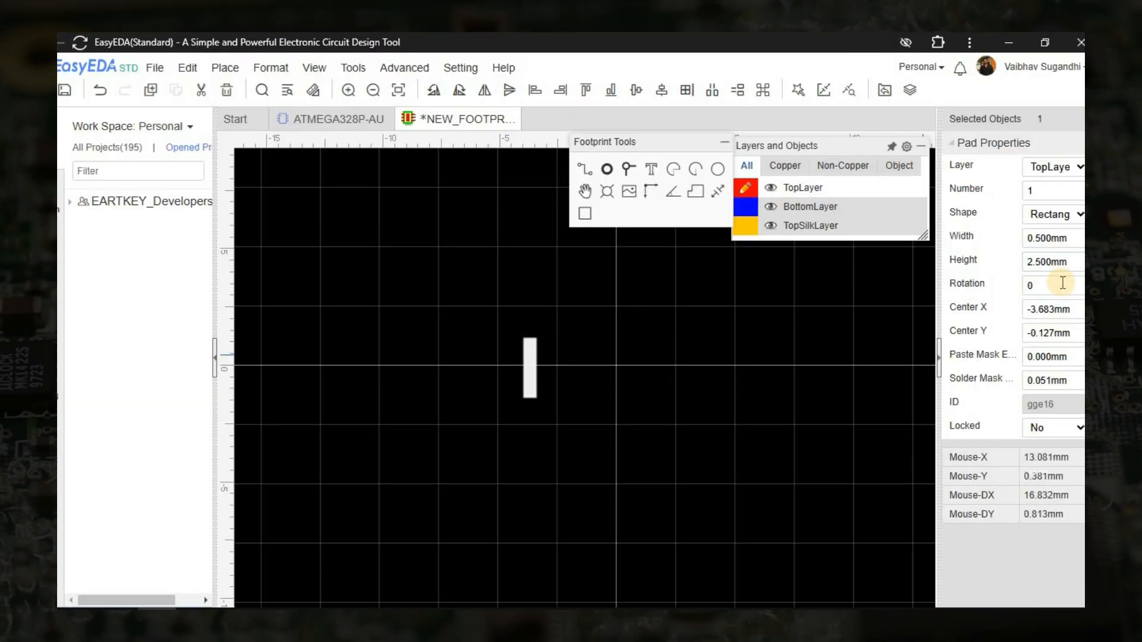
key(space)
click(548, 413)
scroll(531, 381, up, 3)
drag(528, 351, 537, 302)
scroll(570, 351, down, 4)
right_drag(580, 364, 620, 406)
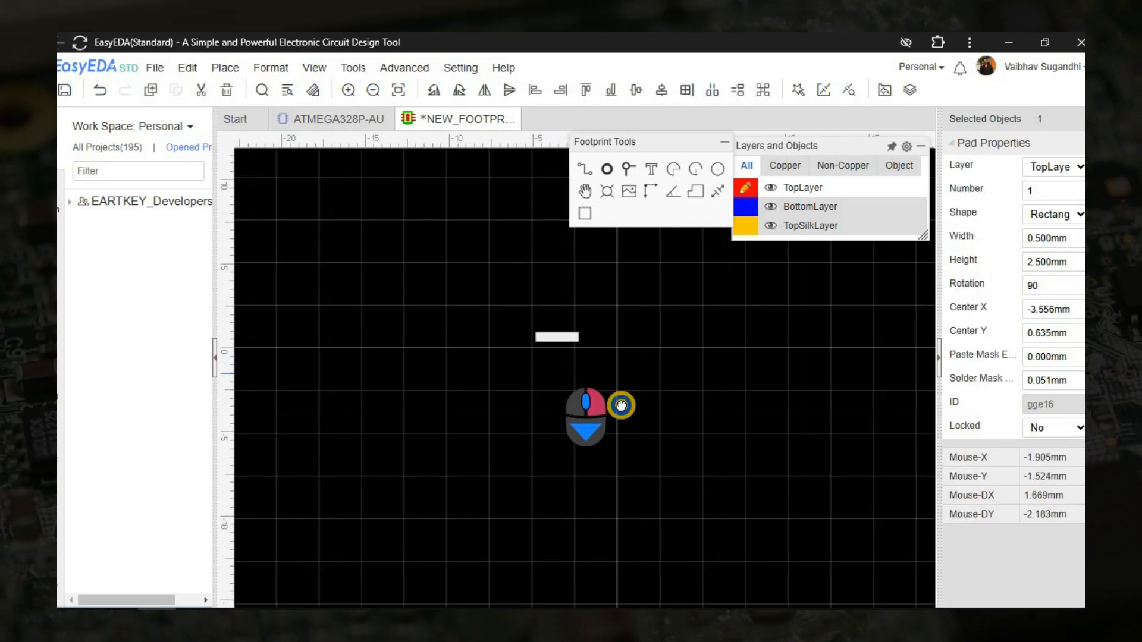
Step: Check pin 1's location in the datasheet's top view and move the pad up to start the footprint's left column
scroll(578, 345, up, 3)
click(582, 345)
key(alt+Tab)
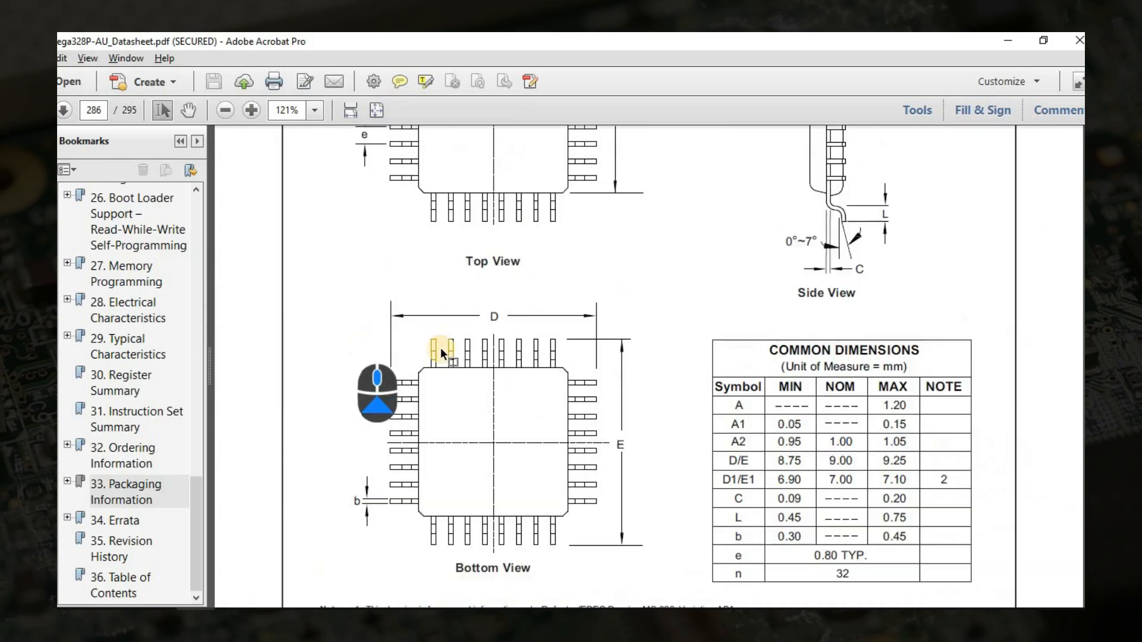
key(alt+Tab)
scroll(579, 438, up, 4)
key(alt+Tab)
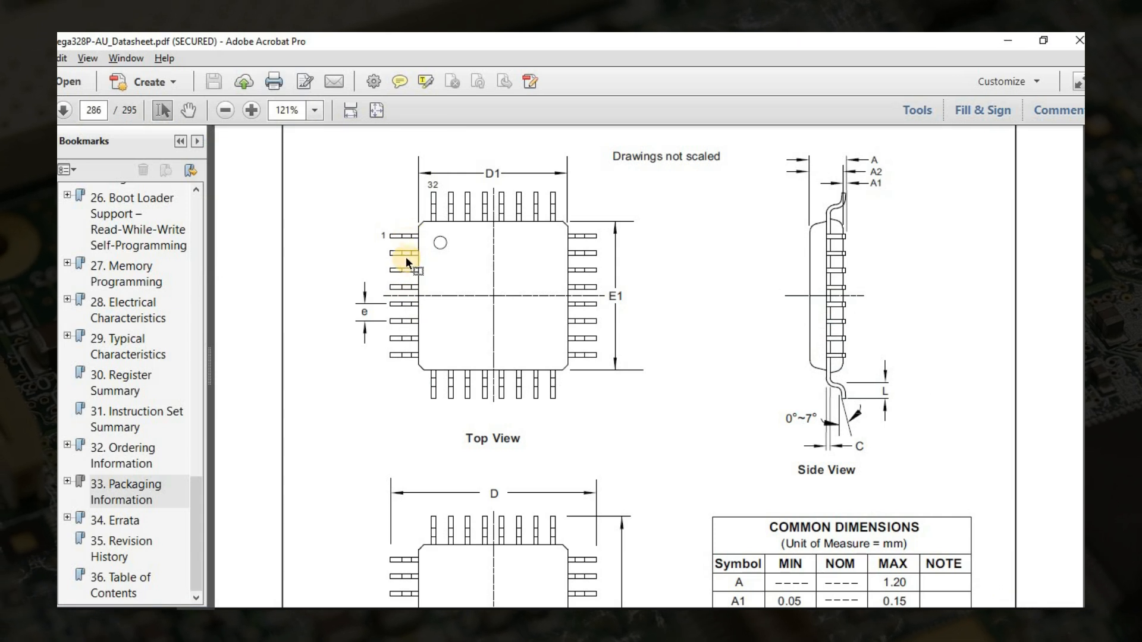
key(alt+Tab)
drag(586, 373, 584, 360)
Step: Place horizontal pads 2 to 8 below pad 1 to complete the left column
click(609, 169)
scroll(564, 401, up, 5)
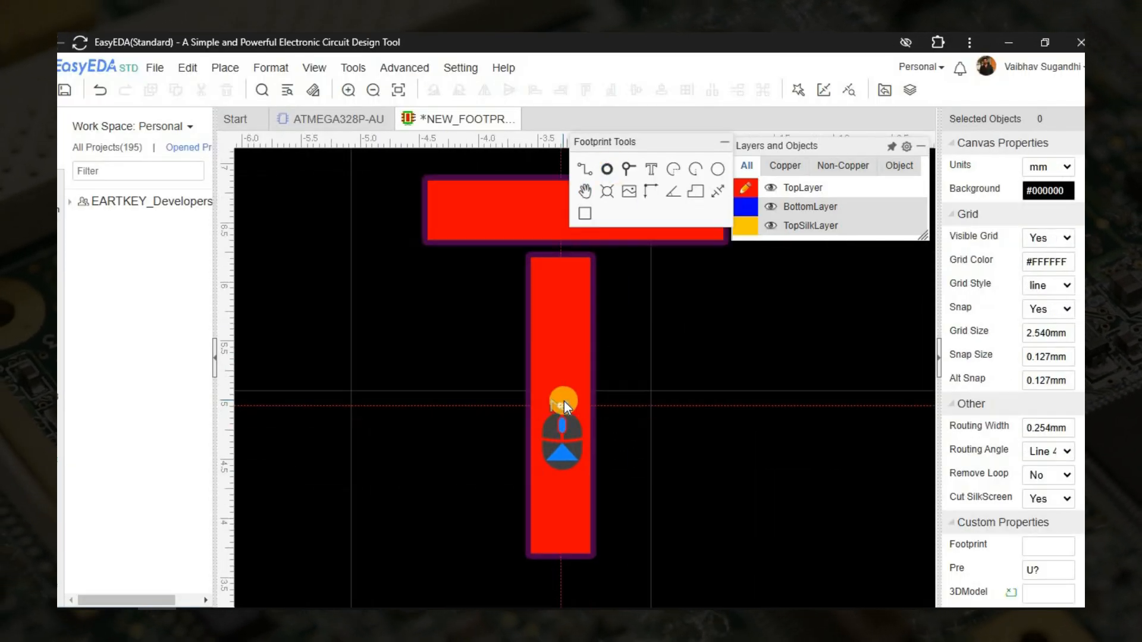
key(space)
click(569, 423)
click(576, 525)
scroll(579, 519, down, 5)
right_drag(586, 466, 591, 229)
click(590, 475)
click(590, 529)
right_drag(588, 573, 595, 394)
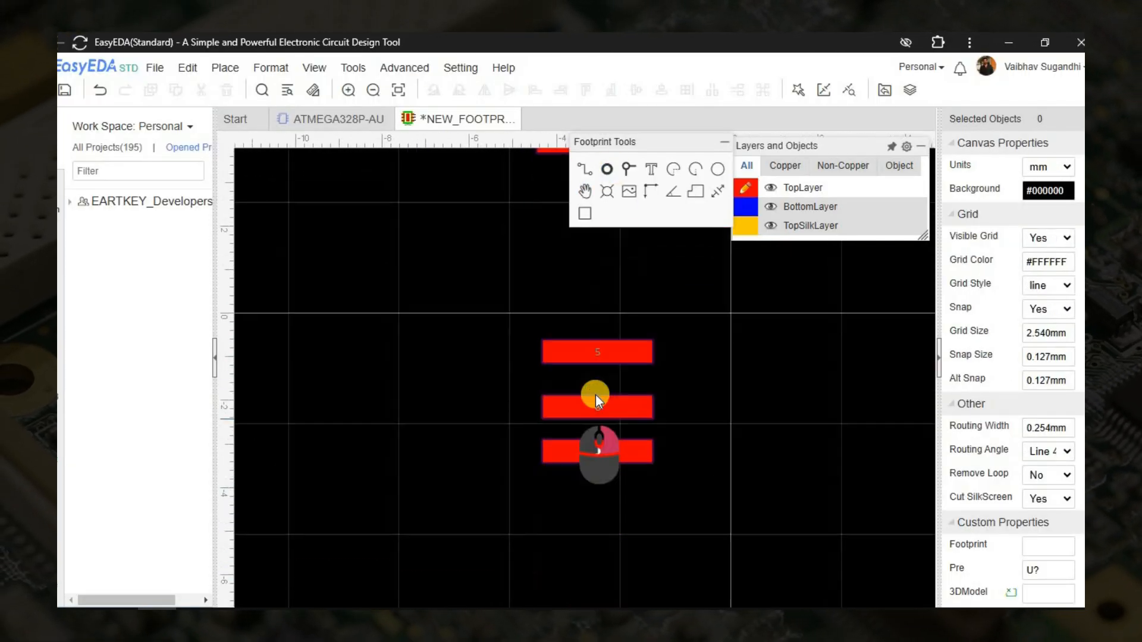
click(586, 417)
click(609, 473)
Step: Place vertical pads 9 to 16 from left to right as the footprint's bottom row
key(space)
scroll(613, 536, down, 4)
right_drag(611, 553, 571, 349)
click(518, 351)
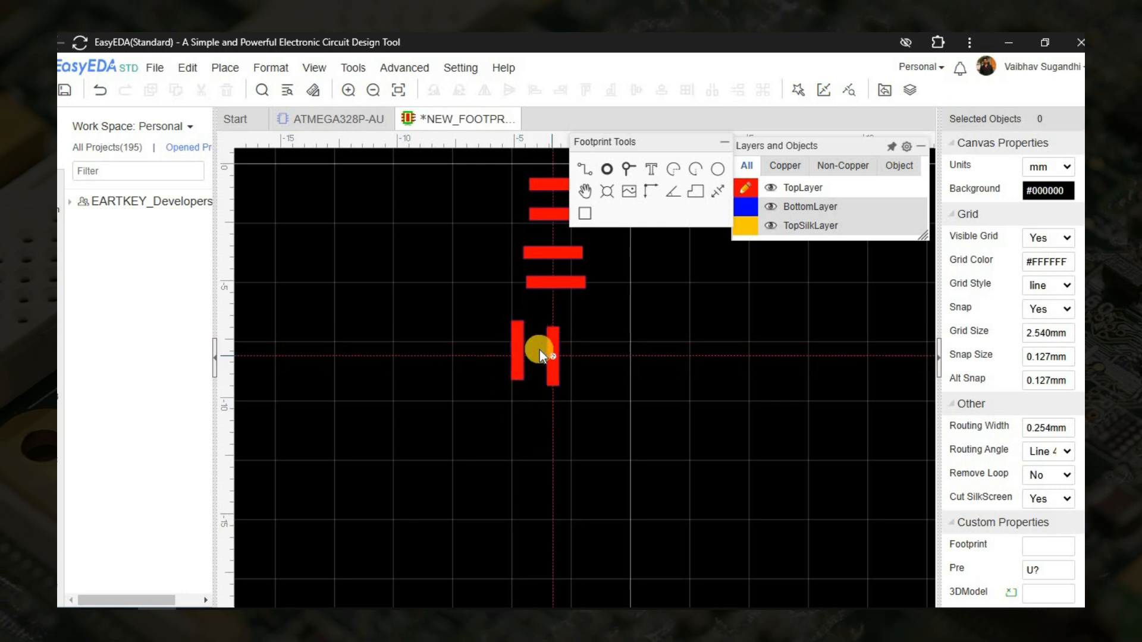
click(538, 351)
click(568, 348)
click(651, 348)
click(688, 350)
click(720, 348)
click(753, 349)
Step: Place horizontal pads 17 to 24 upward from the bottom as the footprint's right column
scroll(759, 337, down, 4)
right_drag(748, 344, 634, 497)
key(space)
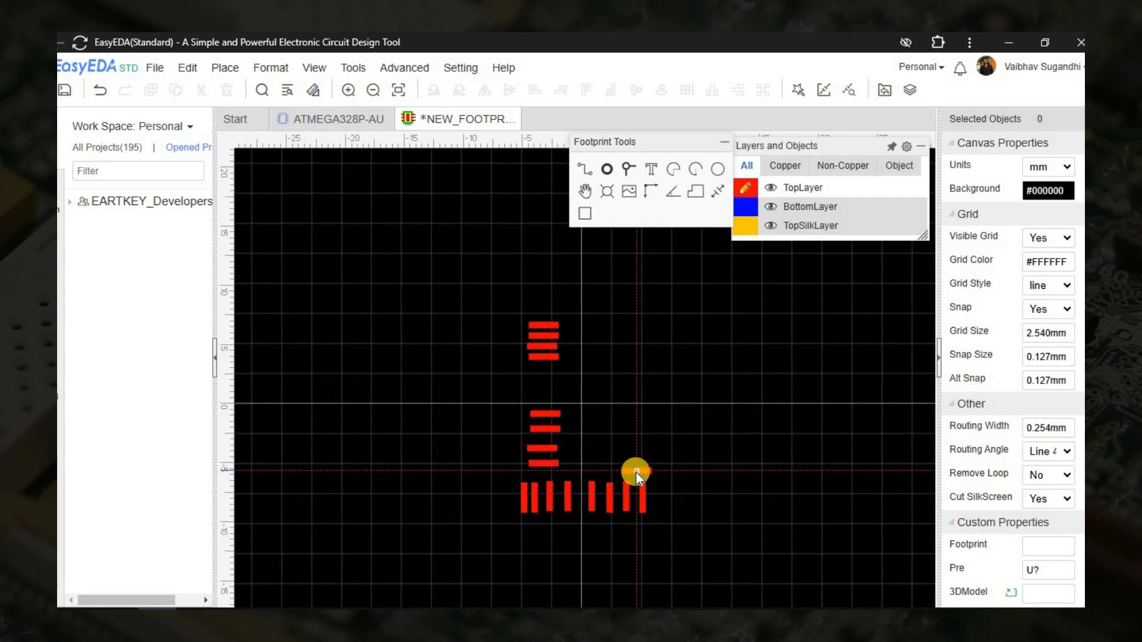
click(634, 466)
click(632, 434)
click(632, 413)
click(632, 395)
click(633, 373)
click(633, 345)
Step: Place vertical pads 25 to 32 from right to left as the footprint's top row
key(space)
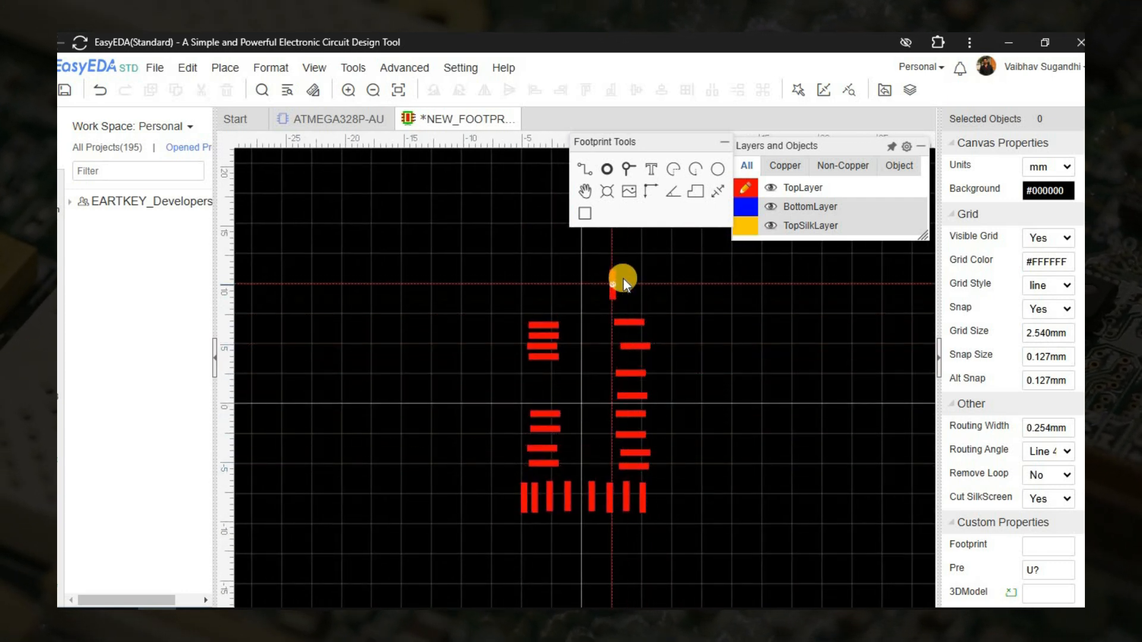
click(610, 273)
click(597, 276)
click(567, 276)
click(547, 277)
click(535, 278)
click(517, 280)
Step: Set the center X of the eight left-column pads to -5 mm
scroll(509, 282, down, 3)
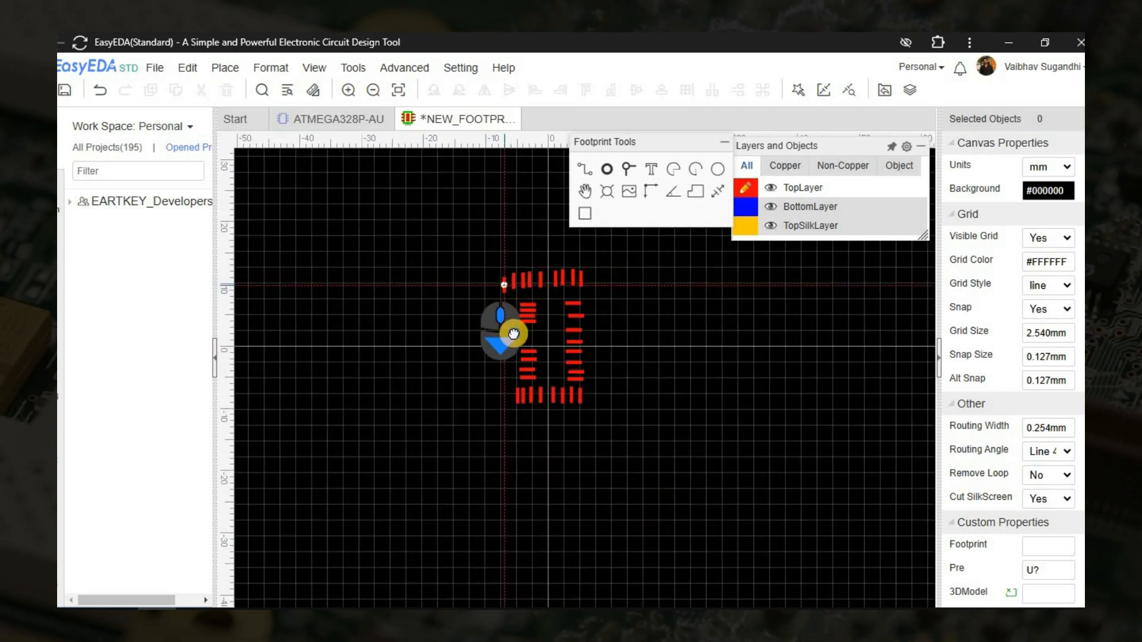
scroll(483, 370, up, 3)
right_drag(483, 371, 478, 326)
scroll(477, 321, down, 2)
right_drag(468, 408, 520, 375)
drag(567, 308, 622, 420)
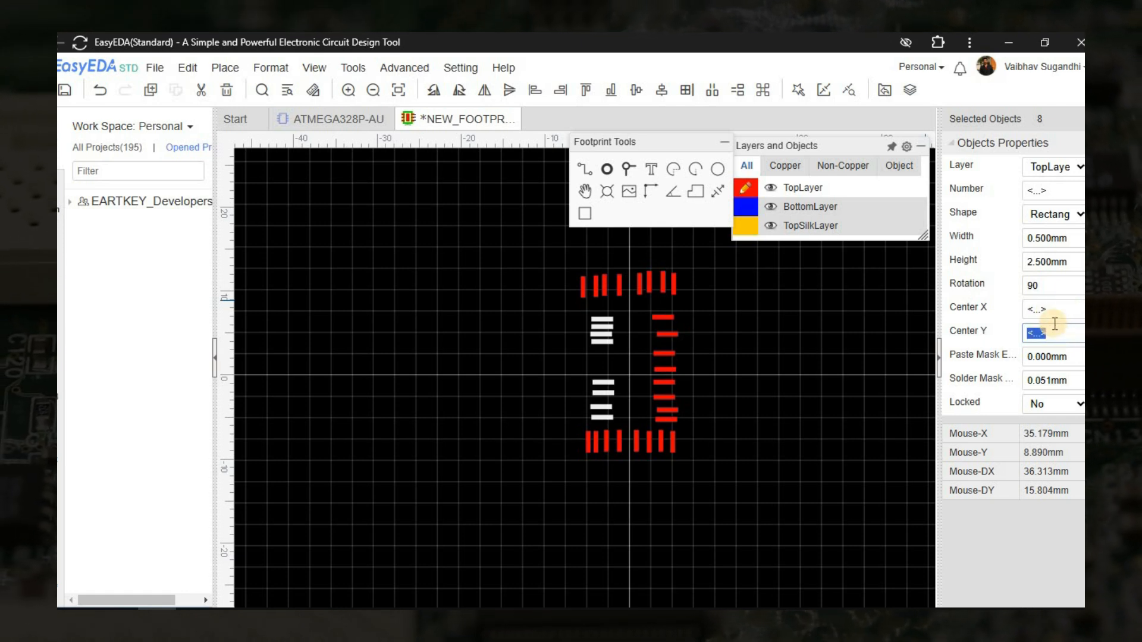
click(859, 351)
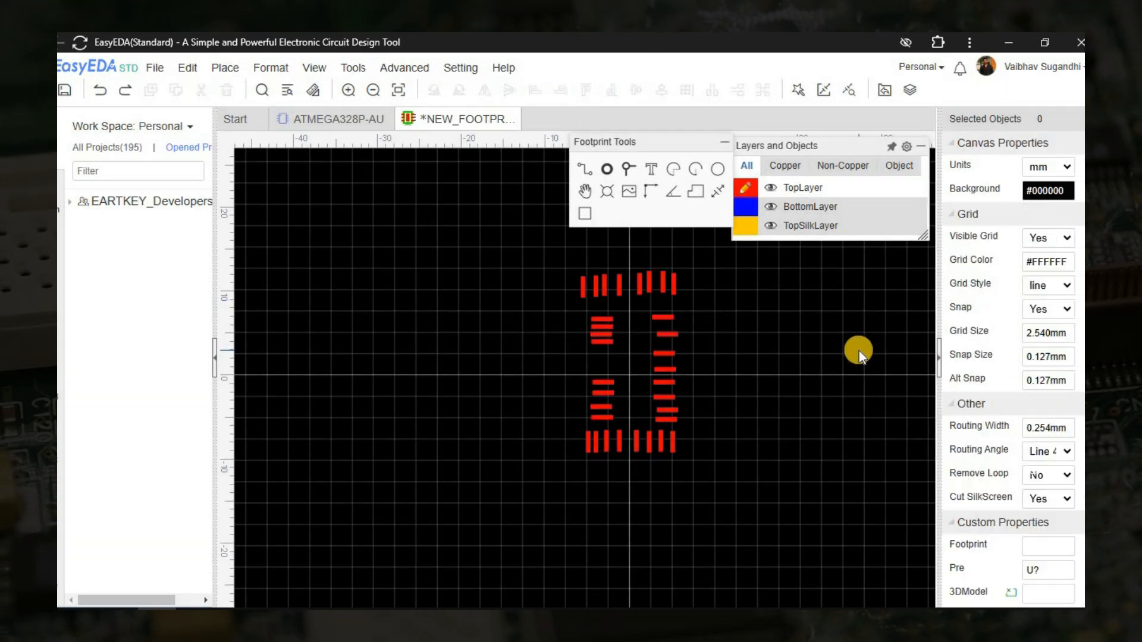
drag(569, 319, 629, 426)
click(1054, 315)
text(5)
key(Return)
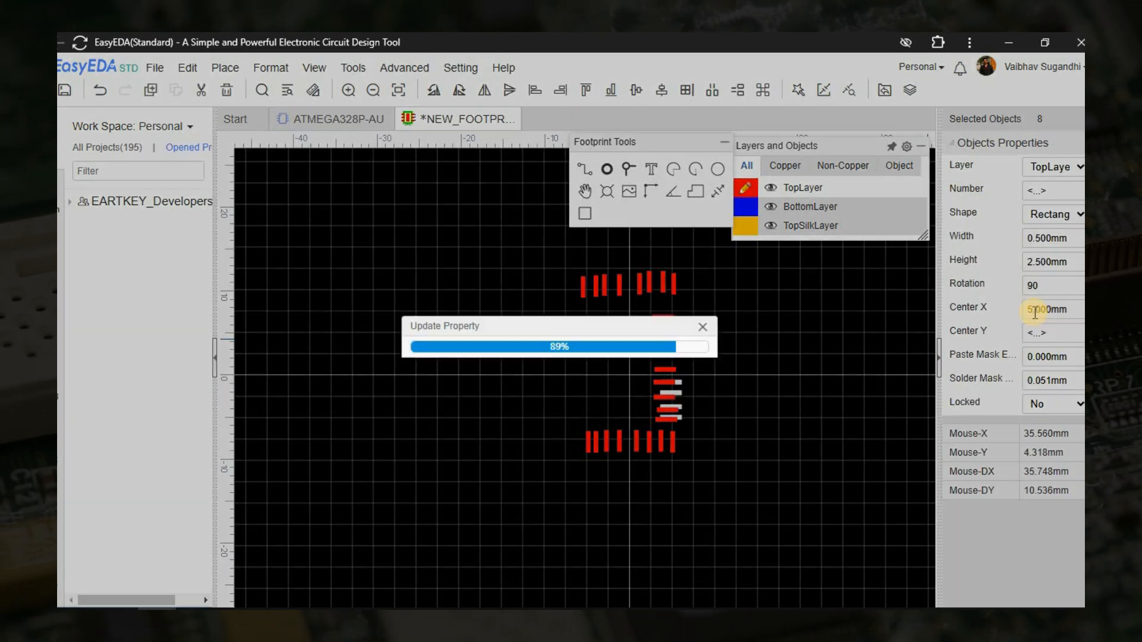
double_click(1061, 309)
text(-5)
key(Return)
Step: Check the package drawing in the datasheet and set the center X of the eight left-column pads to -8 mm
click(195, 609)
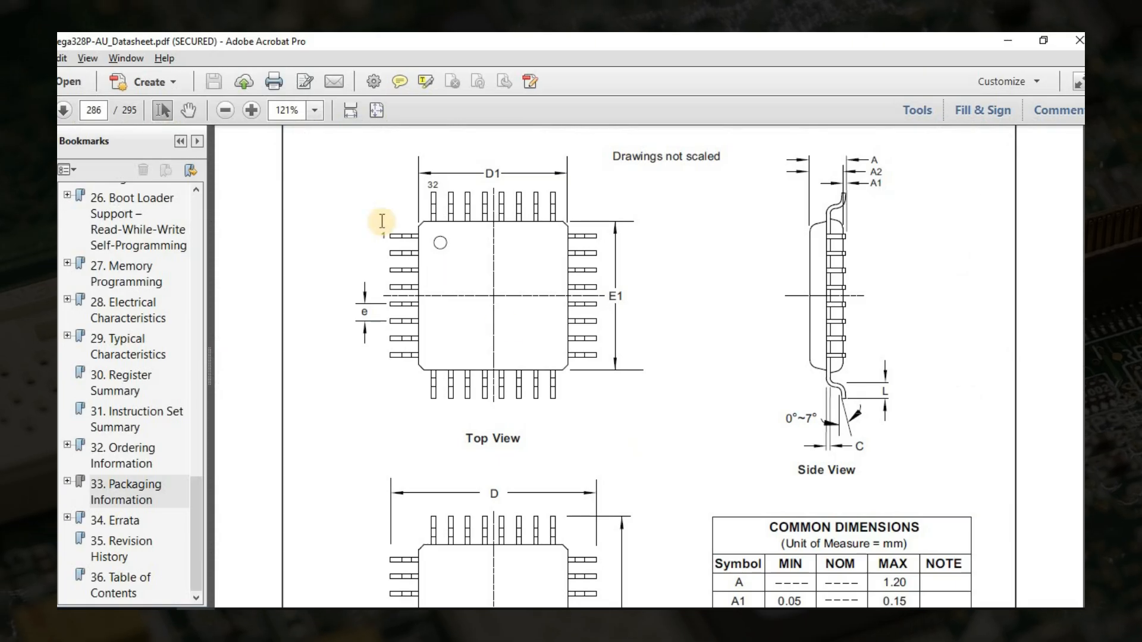
scroll(532, 367, down, 2)
scroll(533, 367, down, 2)
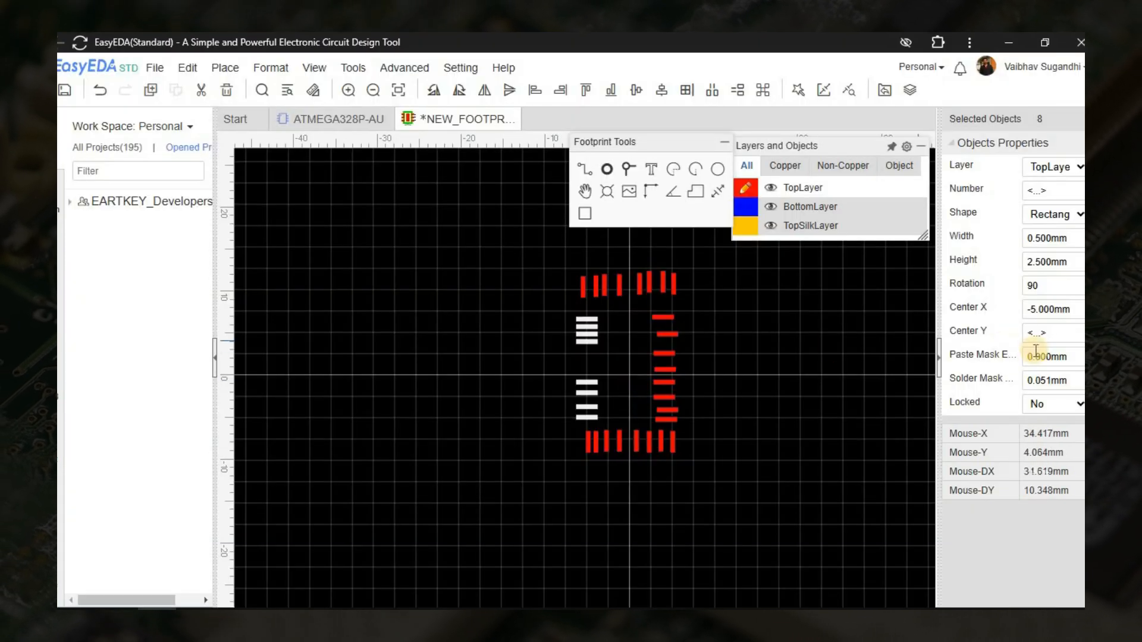
click(1053, 309)
text(-8)
key(Return)
Step: Set the center X of the eight right-column pads to 8 mm
drag(638, 305, 711, 430)
click(1055, 310)
text(8)
key(Return)
click(587, 463)
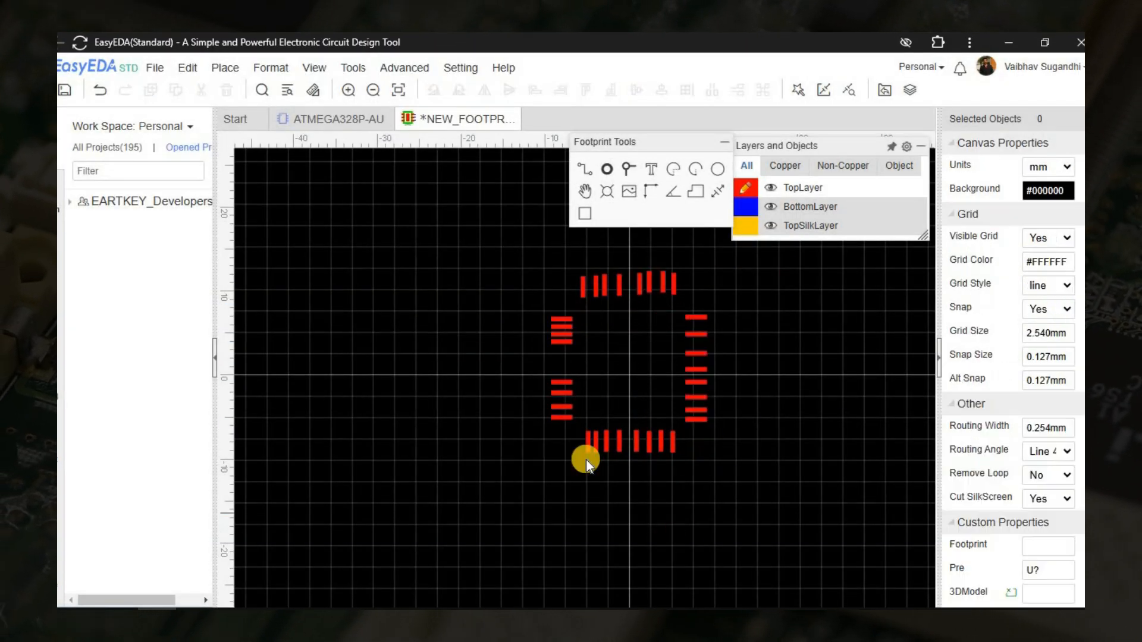
Step: Set the center Y of the eight bottom-row pads to -8 mm
scroll(564, 437, up, 1)
drag(591, 417, 800, 479)
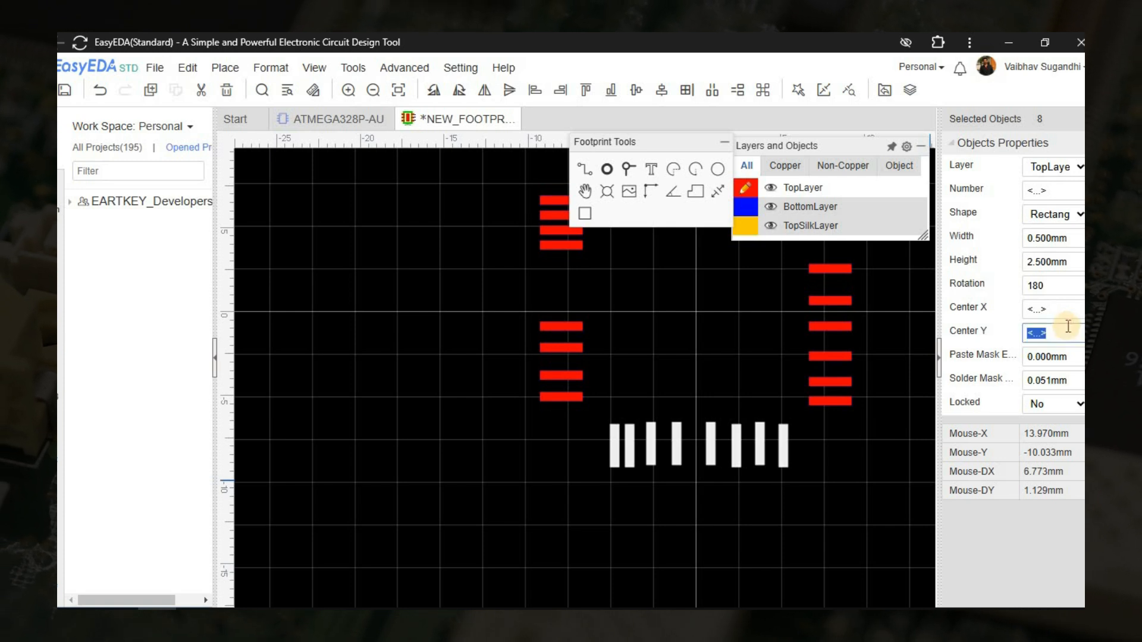
text(-8)
key(Return)
scroll(557, 481, down, 2)
Step: Set the center Y of the eight top-row pads to 8 mm
scroll(556, 390, up, 2)
drag(572, 376, 838, 441)
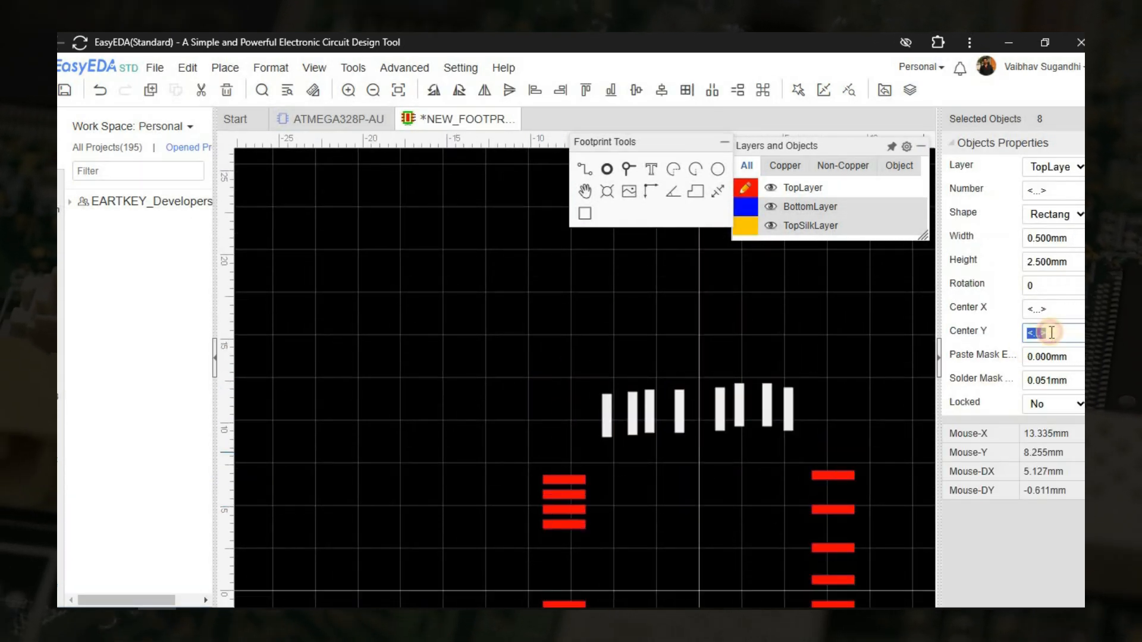
text(8)
key(Return)
click(690, 358)
scroll(742, 466, down, 2)
scroll(694, 441, up, 3)
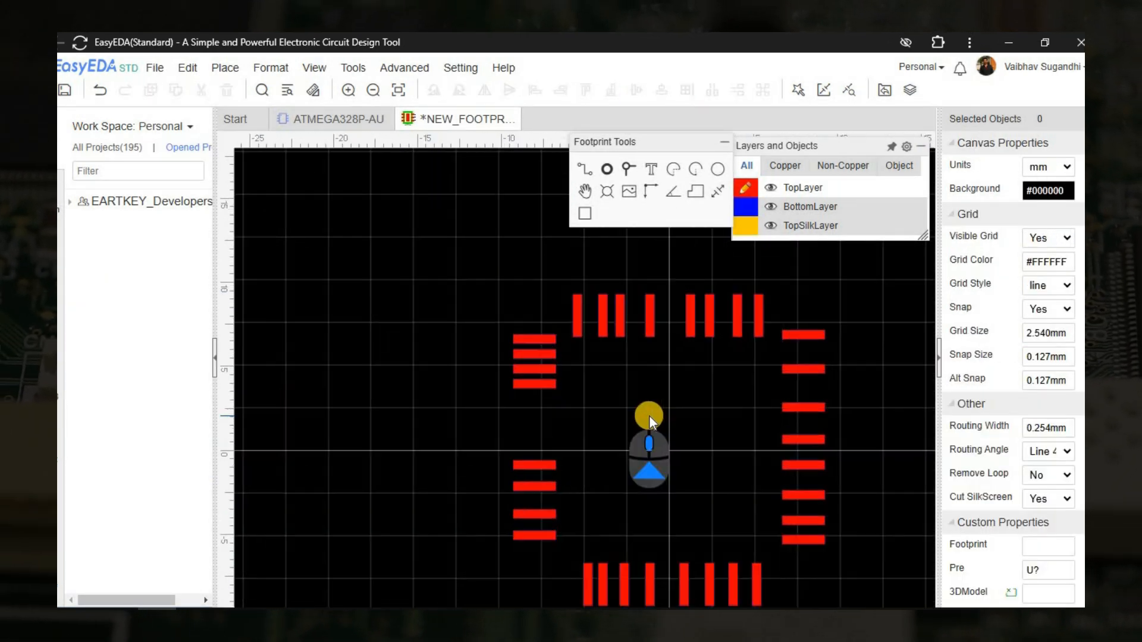
Step: Look up the pin pitch e in the datasheet and move pad 5 to half of the 0.80 mm pitch below the horizontal origin line
key(alt+Tab)
key(alt+Tab)
key(alt+Tab)
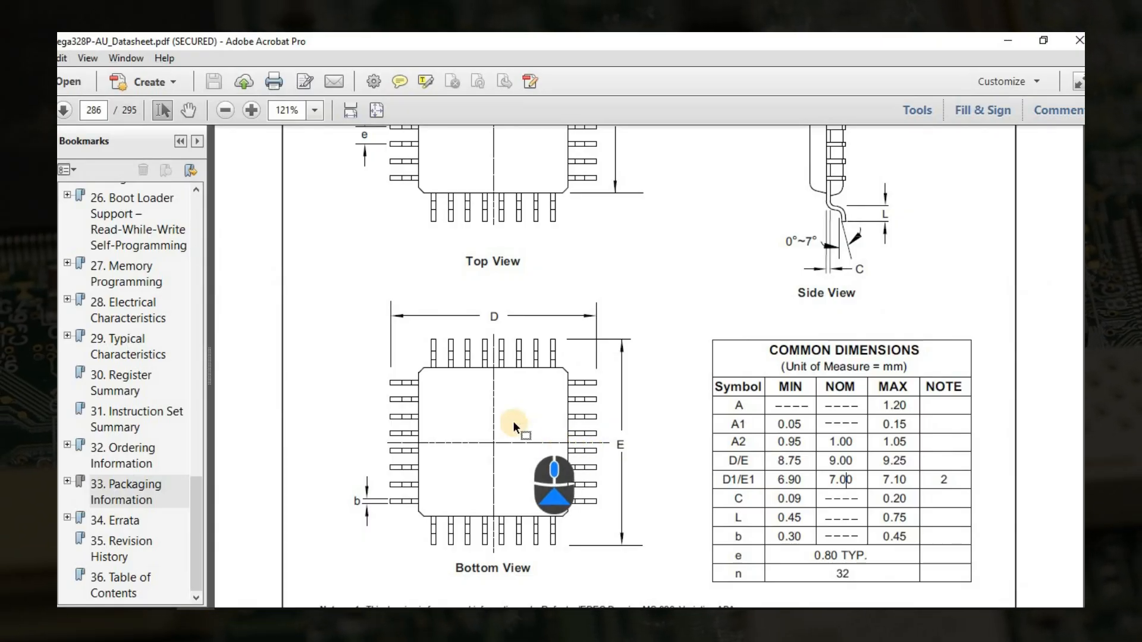
scroll(527, 352, up, 2)
scroll(744, 500, down, 2)
scroll(725, 562, down, 1)
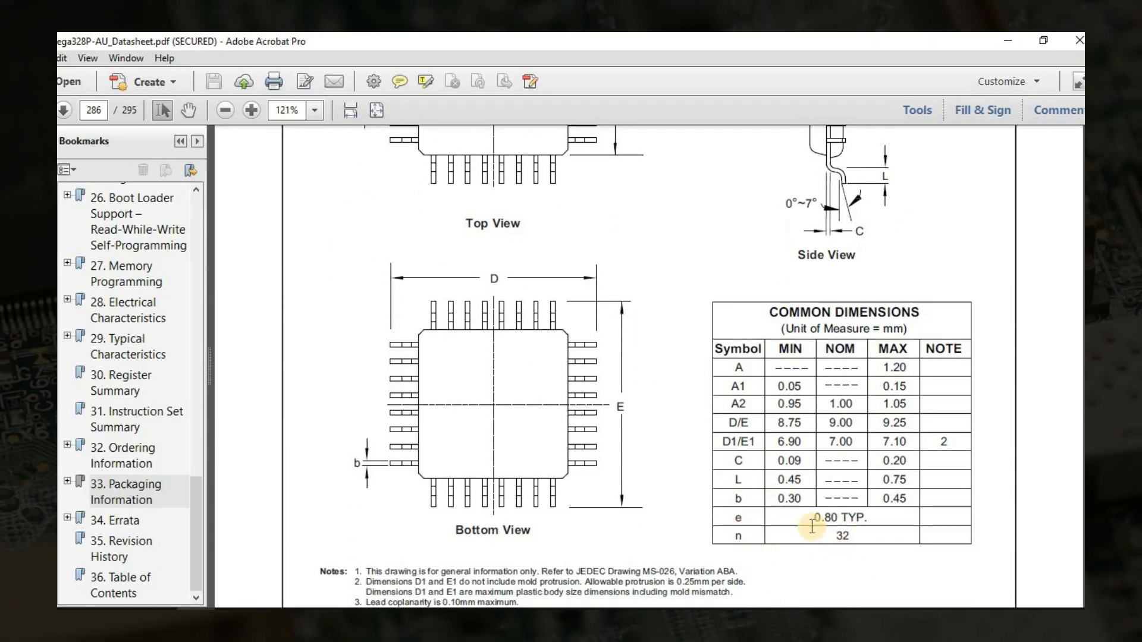
key(alt+Tab)
scroll(577, 408, up, 3)
click(541, 348)
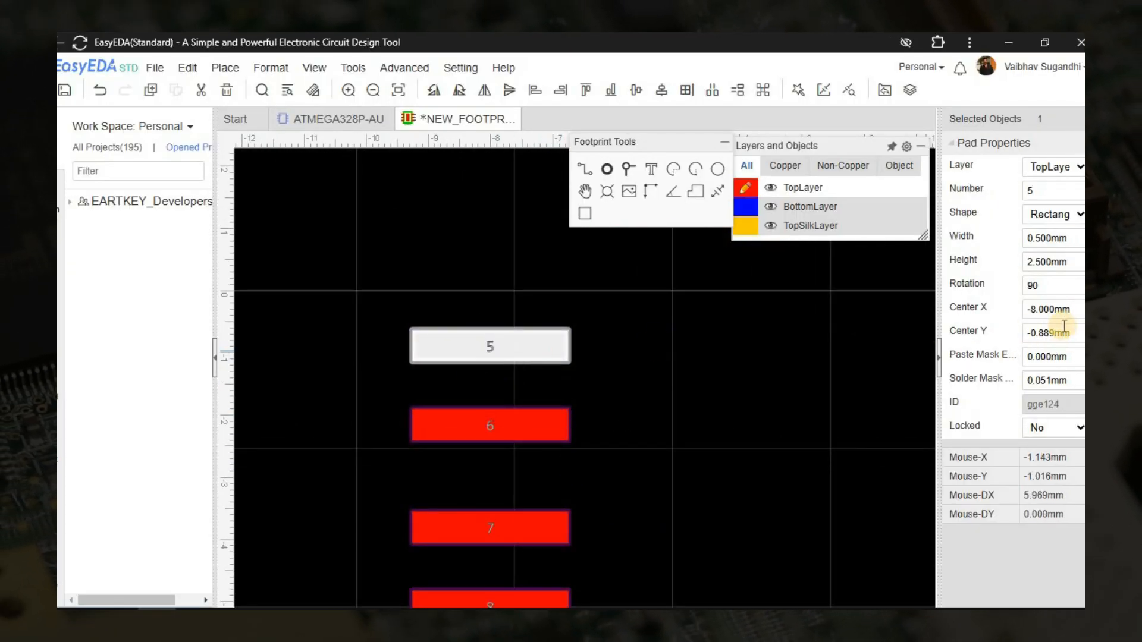
key(Return)
Step: Set the center Y of pad 4 in the left column to 0.4 mm
scroll(602, 368, down, 3)
right_drag(602, 367, 598, 544)
click(532, 382)
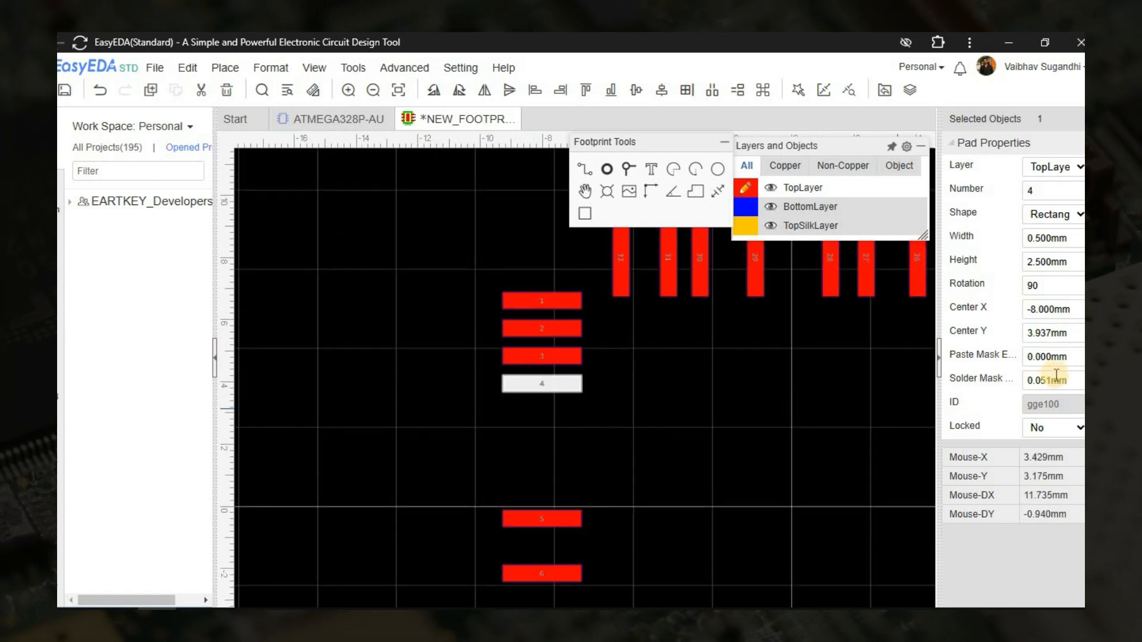
double_click(1064, 334)
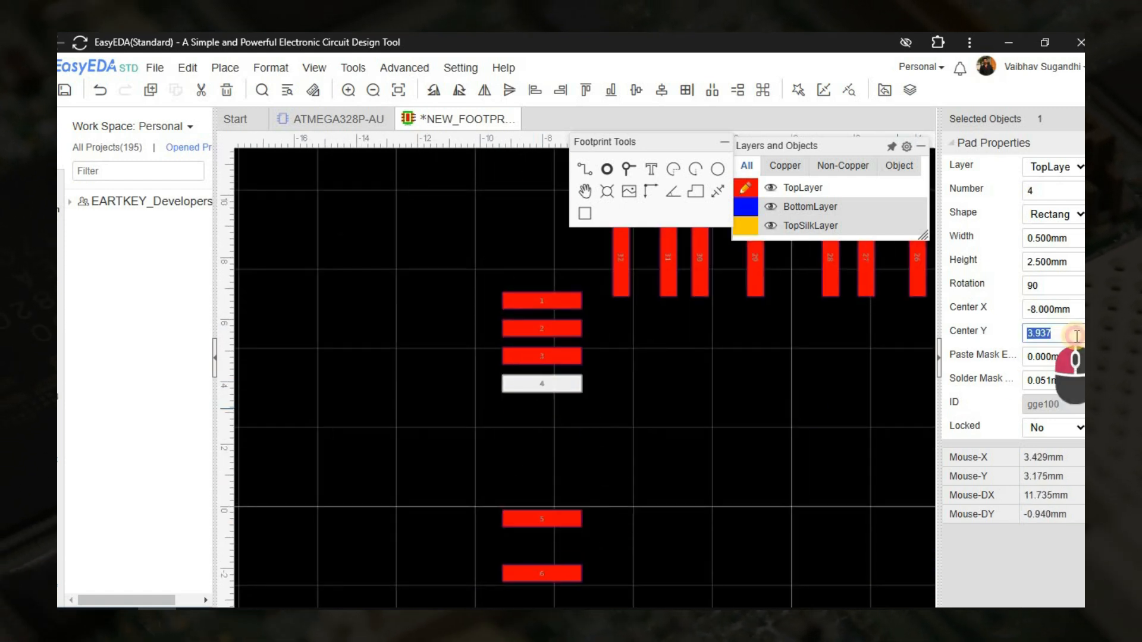
text(0.4)
key(Return)
click(595, 419)
Step: Add 0.4 and 0.8 in Calculator and set pad 3's center Y to 1.2 mm in EasyEDA
click(552, 356)
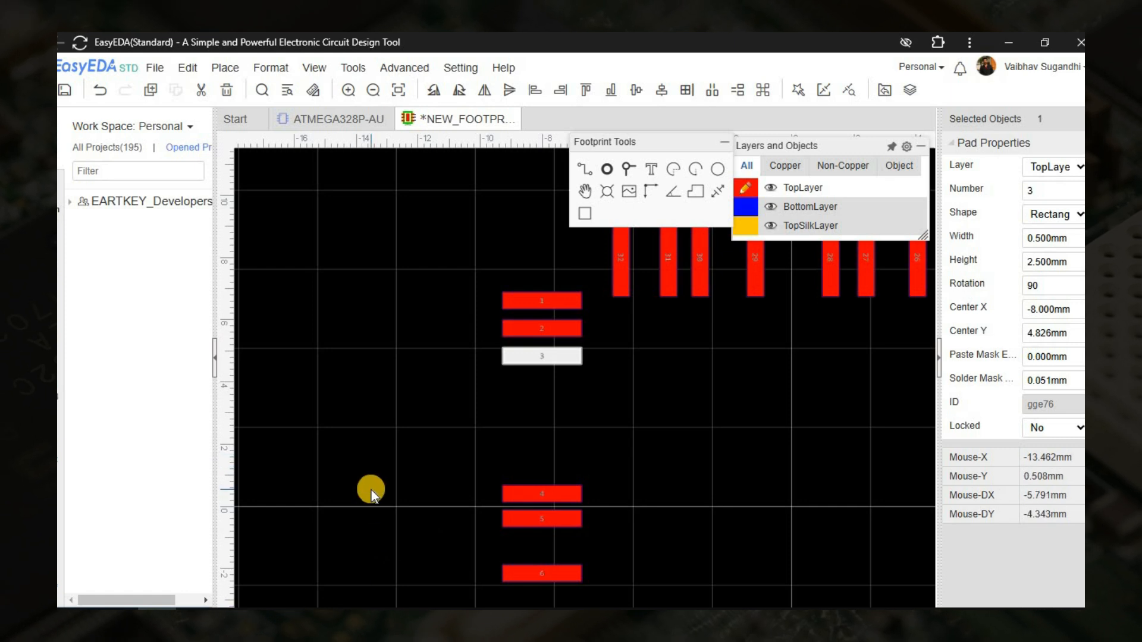
key(super)
text(calc)
key(Return)
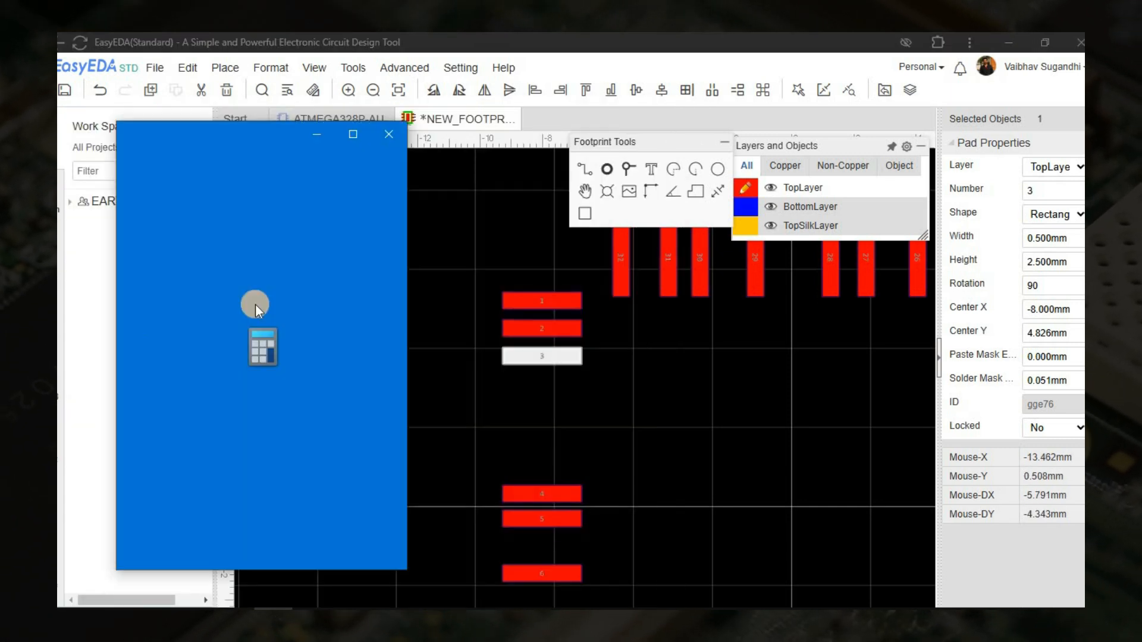
text(0.4+0)
key(alt+Tab)
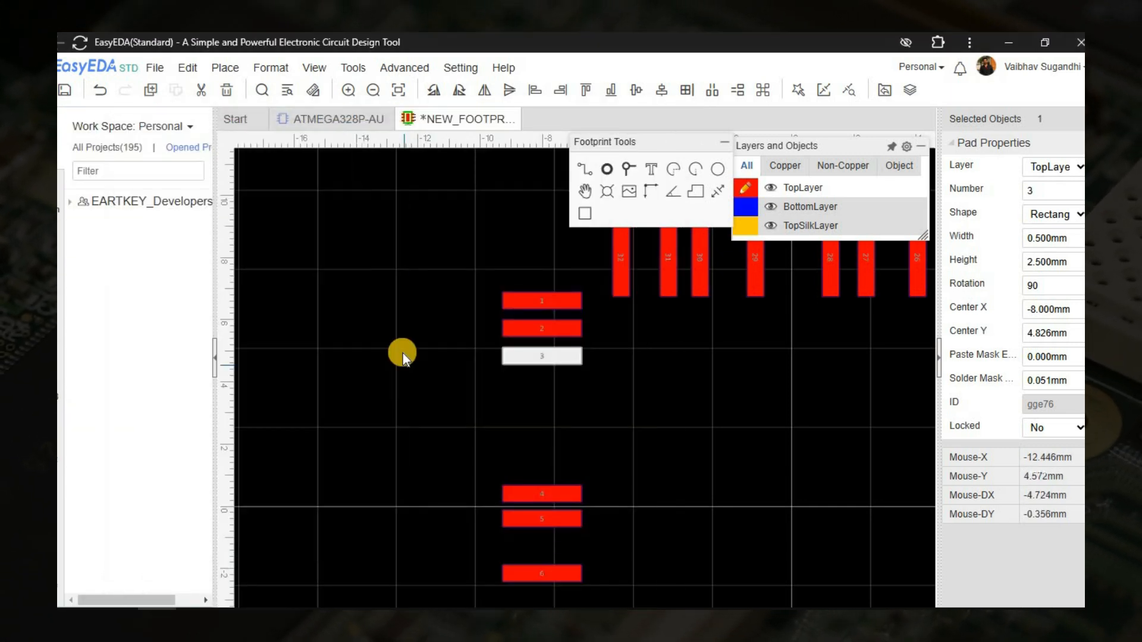
click(1064, 335)
text(1.2)
key(Return)
Step: Set the center Y of pad 6 in the left column to -1.2 mm
right_drag(655, 478, 665, 286)
click(562, 378)
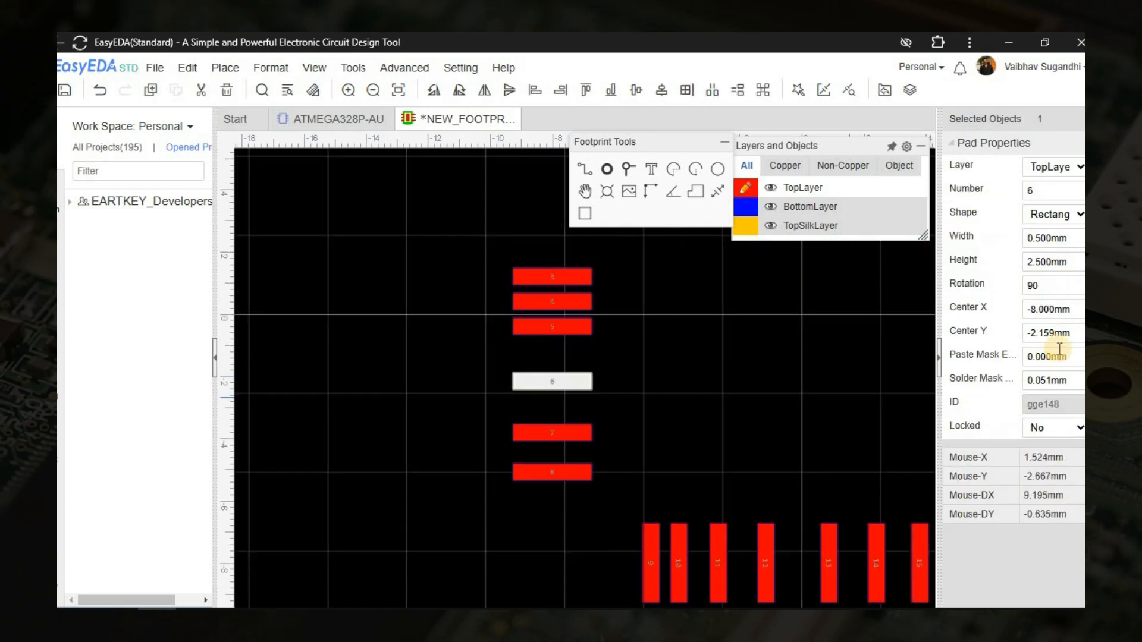
click(1054, 334)
text(-1.2)
key(Return)
Step: Add another 0.8 in Calculator and set pad 2's center Y to 2 mm in EasyEDA
right_drag(699, 401, 685, 506)
key(alt+Tab)
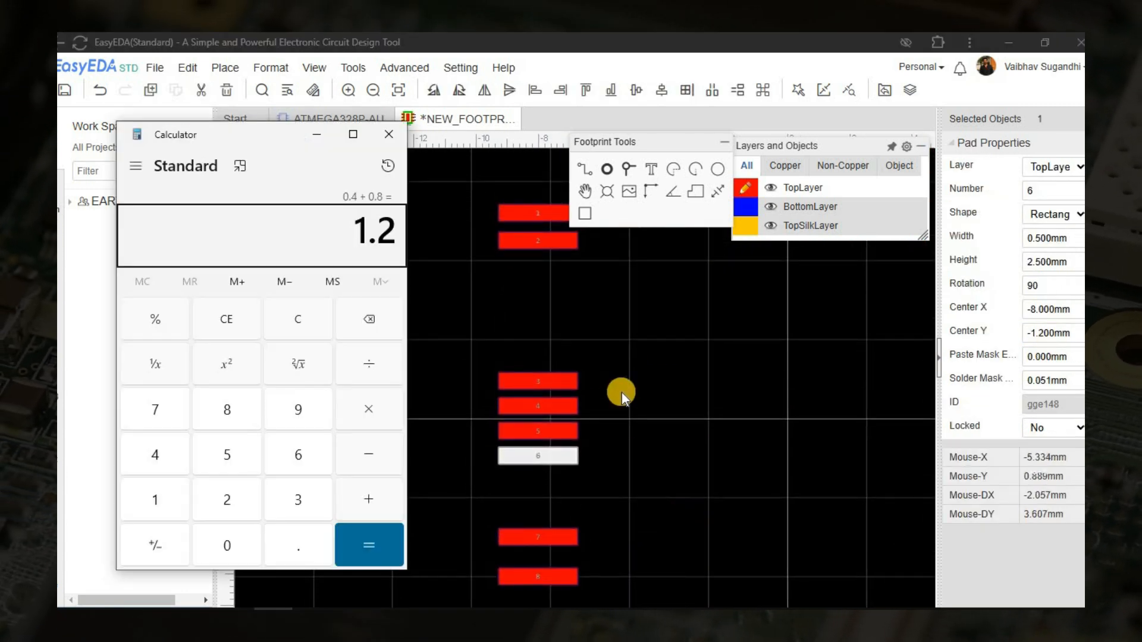
key(Return)
key(alt+Tab)
click(540, 243)
click(1056, 333)
text(2)
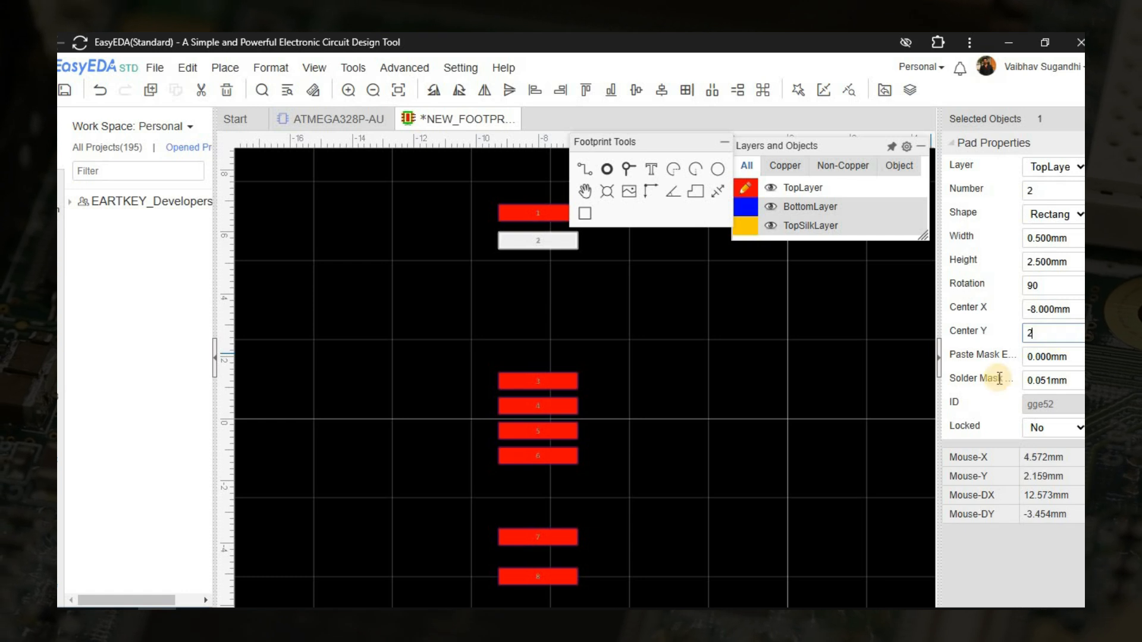
key(Return)
Step: Set the center Y of pad 7 in the left column to -2 mm
right_drag(764, 485, 749, 410)
click(546, 462)
click(1059, 333)
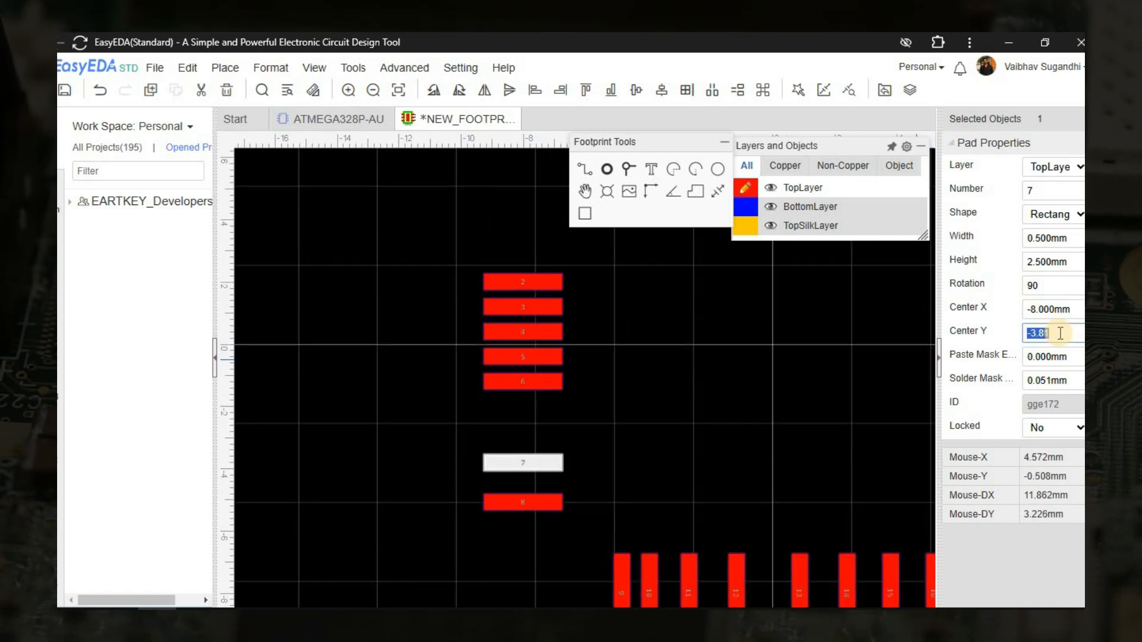
text(-2)
key(Return)
Step: Set the center Y of pad 1 in the left column to 2.8 mm
scroll(592, 416, down, 1)
right_drag(697, 370, 584, 425)
click(483, 281)
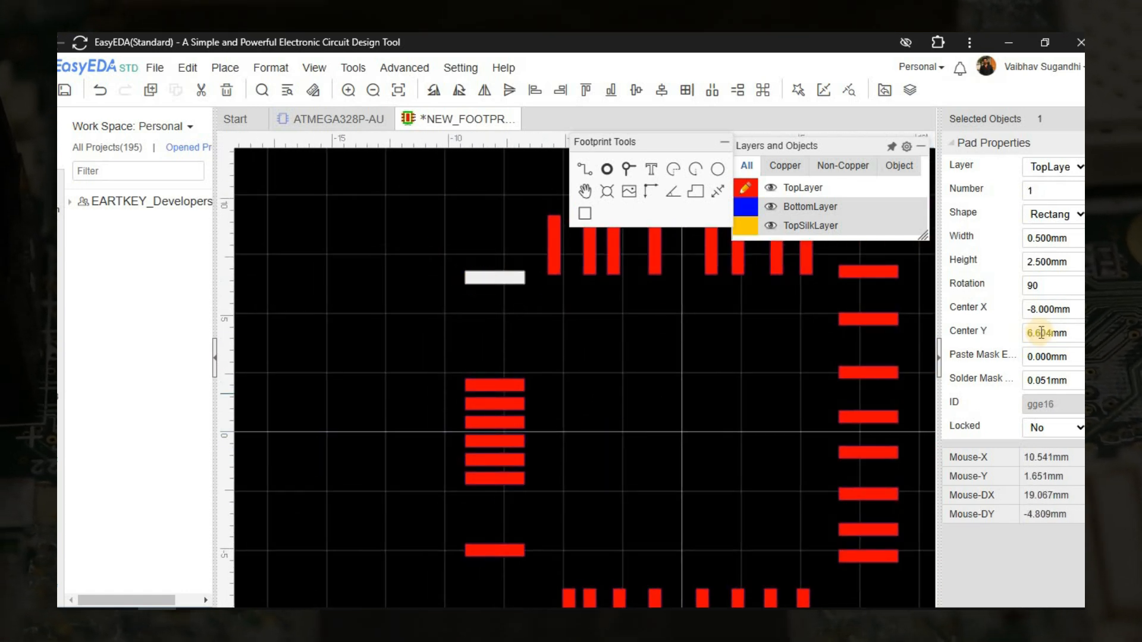
click(1041, 333)
text(2.8)
key(Return)
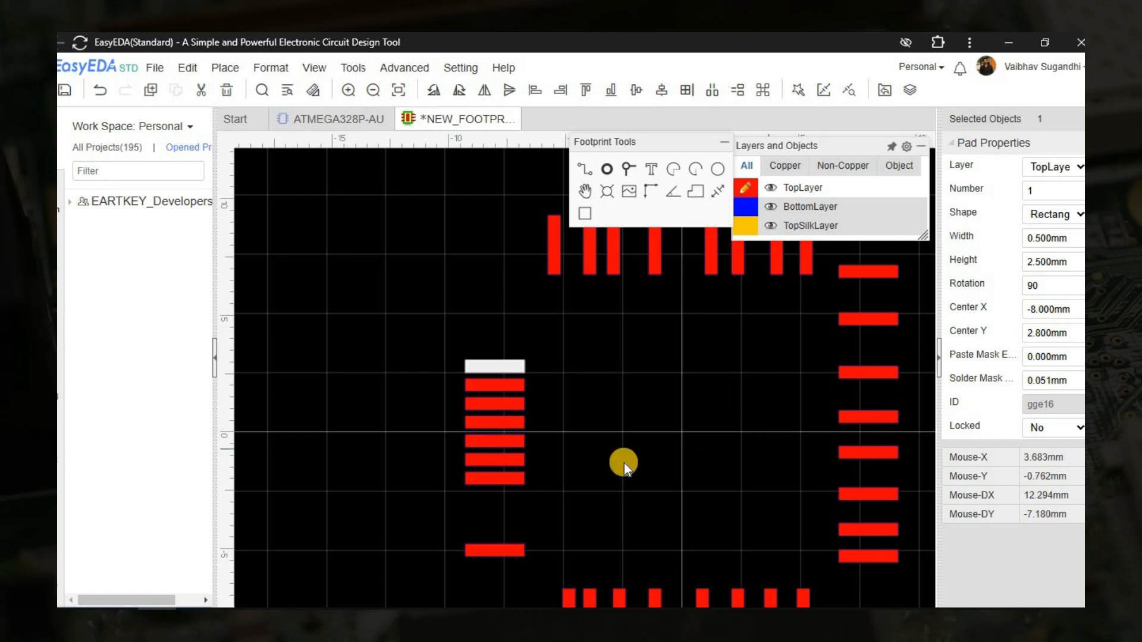
Step: Set the center Y of pad 8 in the left column to -2.8 mm
right_drag(623, 467, 626, 379)
click(498, 463)
click(1047, 333)
text(-2.8)
key(Return)
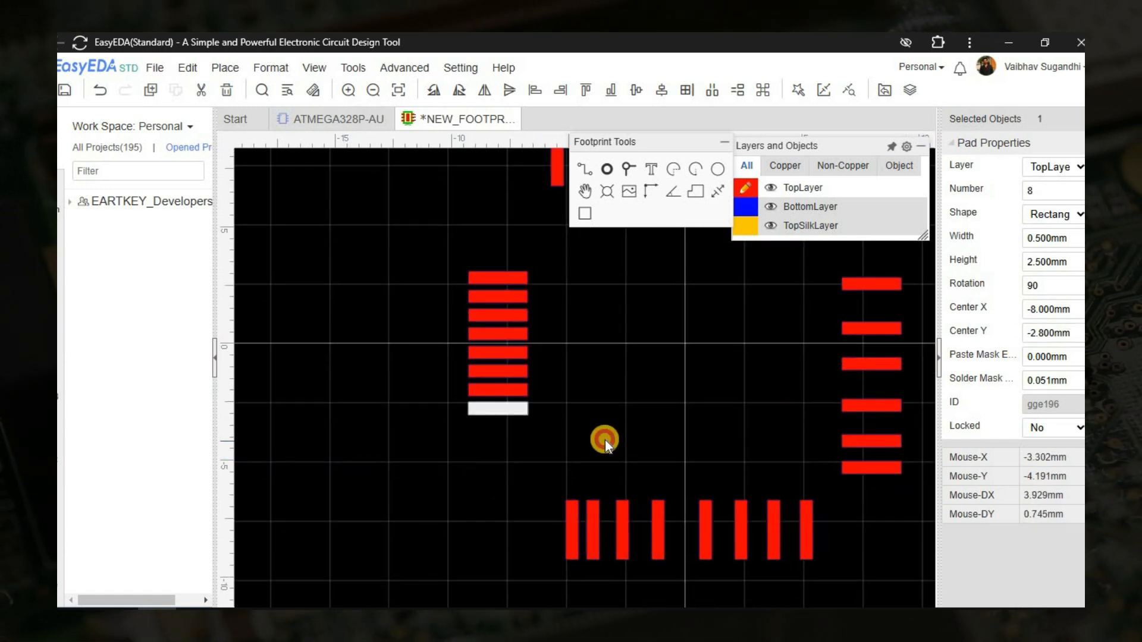
click(605, 441)
Step: Select all eight left-column pads and set their center X to -4 mm
right_drag(605, 441, 509, 465)
scroll(508, 465, down, 2)
right_drag(569, 387, 643, 324)
drag(446, 258, 571, 427)
click(1065, 311)
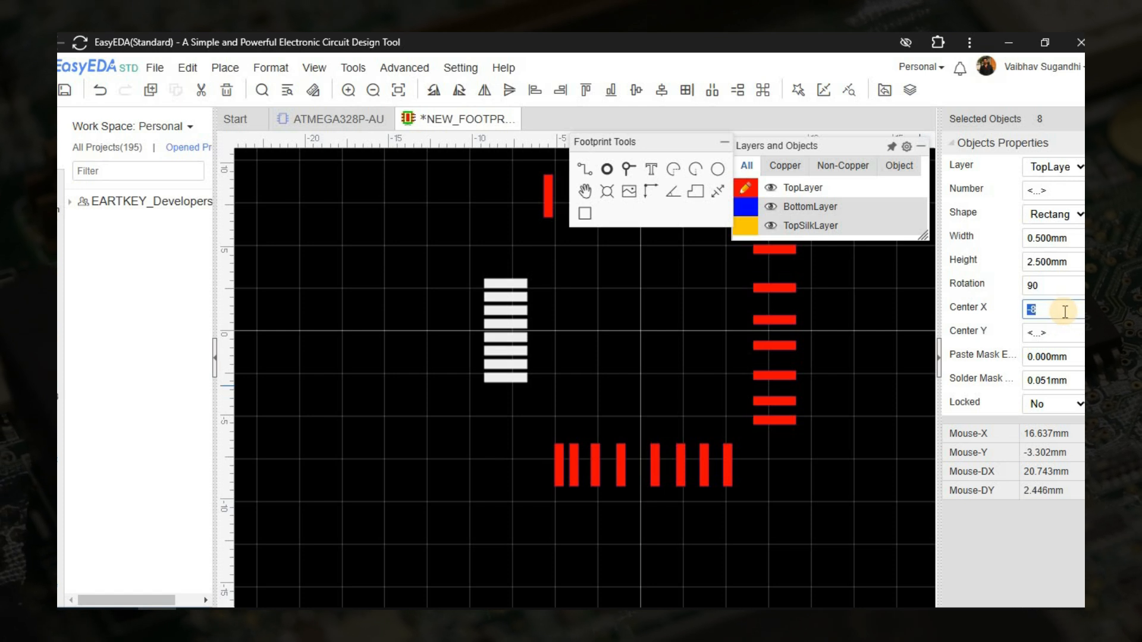
text(-4)
key(Return)
click(640, 387)
Step: In the top row, set the center X of pad 29 to -0.4 mm and of pad 28 to 0.4 mm
scroll(629, 383, up, 2)
right_drag(681, 464, 581, 502)
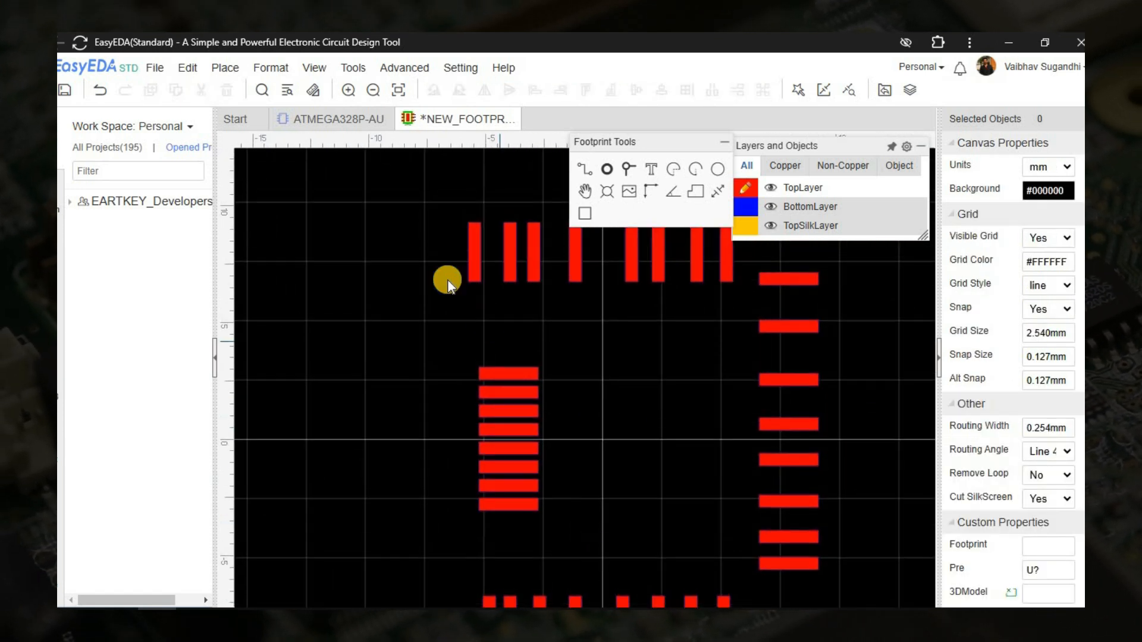
scroll(447, 279, up, 1)
right_drag(447, 280, 456, 371)
click(623, 330)
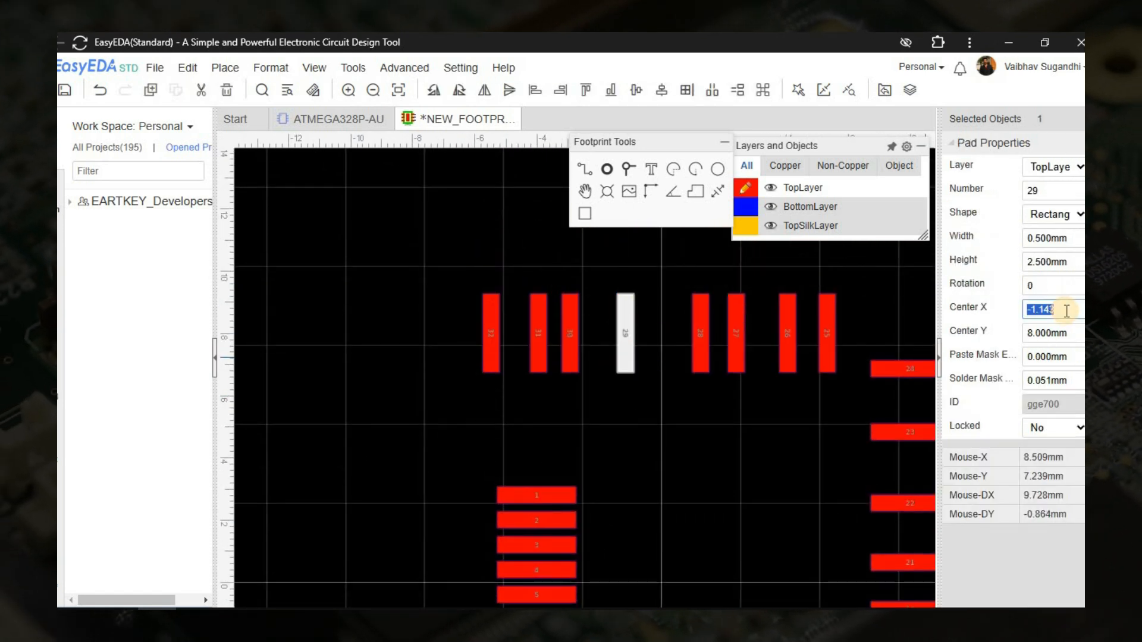
key(Return)
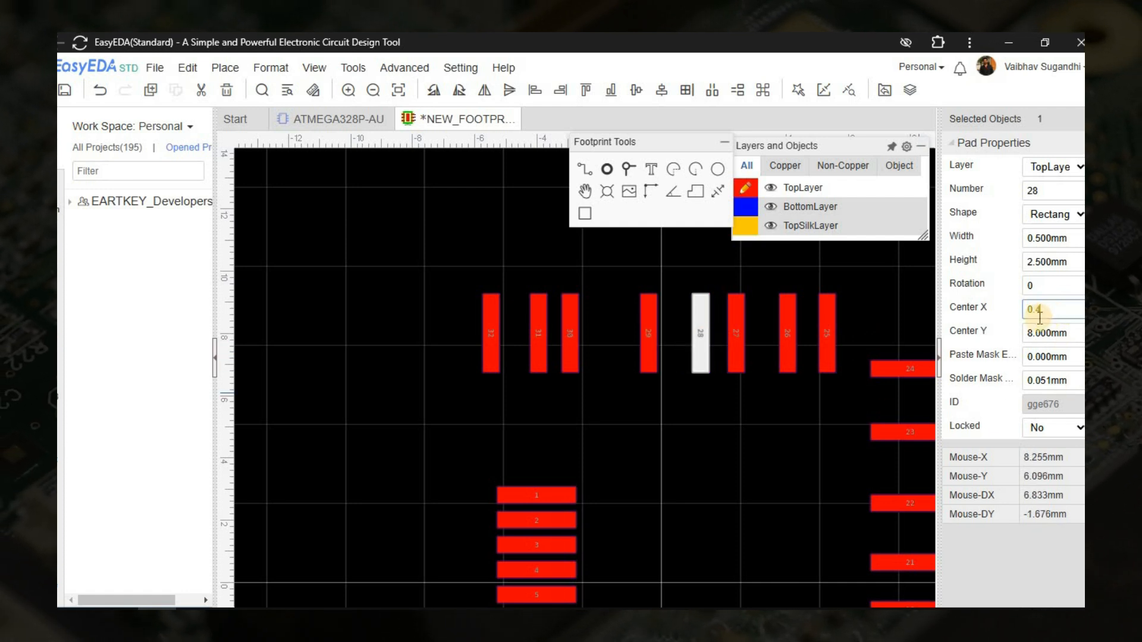
key(Return)
Step: Set the center X of top-row pads 27, 26 and 25 to 1.2, 2 and 2.8 mm respectively
click(734, 337)
text(1.2)
key(Return)
click(784, 342)
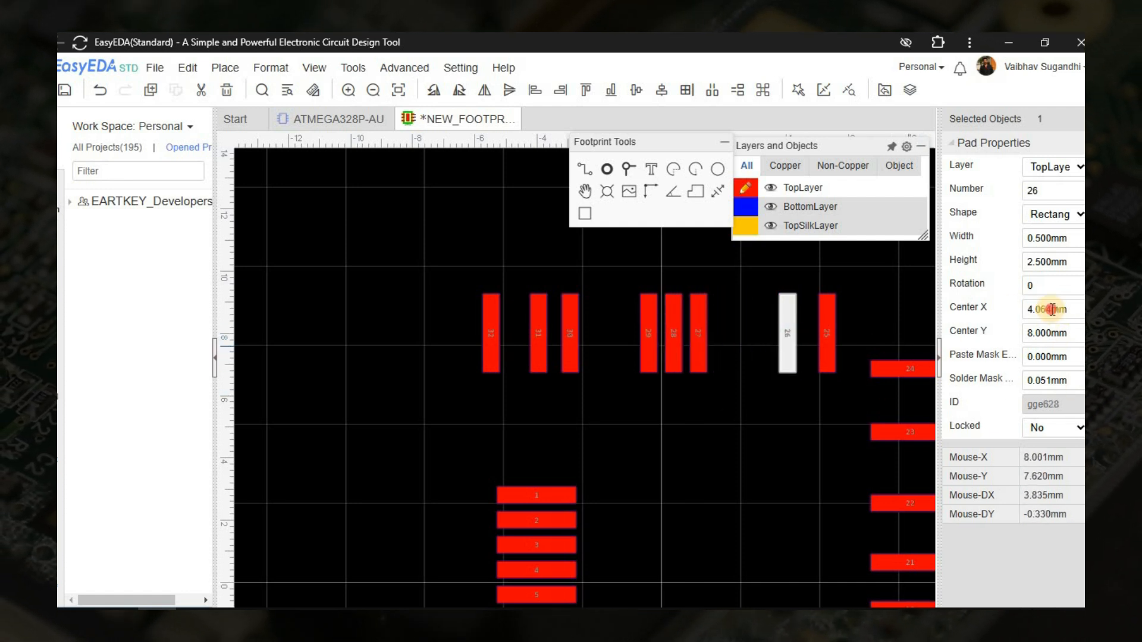
double_click(1053, 309)
text(2)
key(Return)
click(821, 346)
text(2.8)
key(Return)
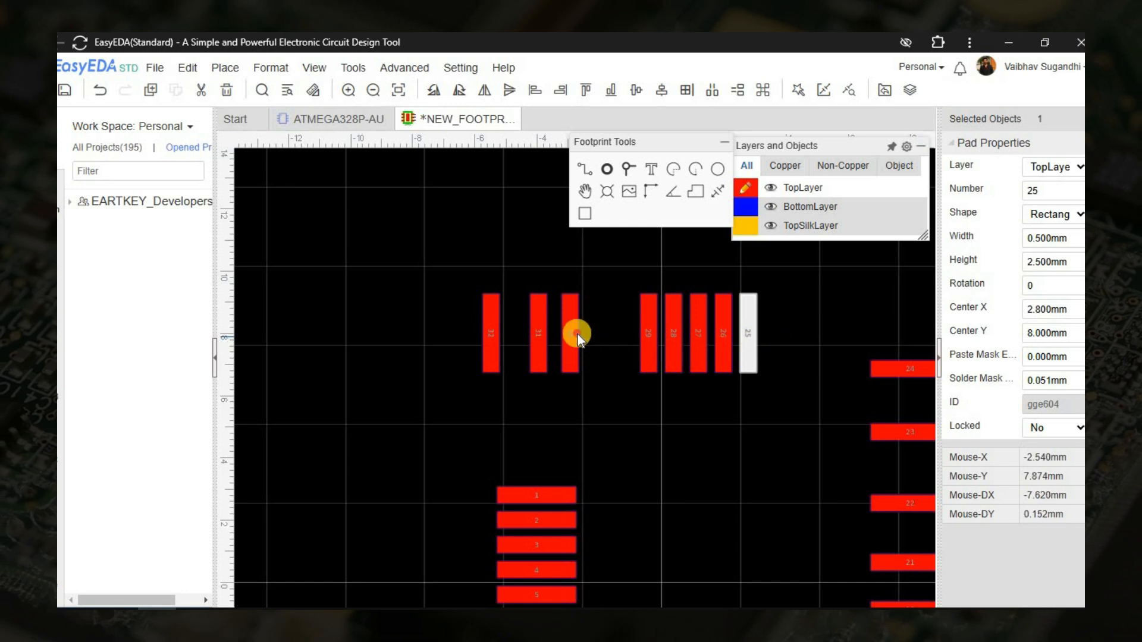
Step: Set the center X of top-row pad 30 to -1.2 mm and of pad 31 to -2 mm
click(575, 333)
double_click(1028, 308)
text(-1.2)
key(Return)
click(539, 333)
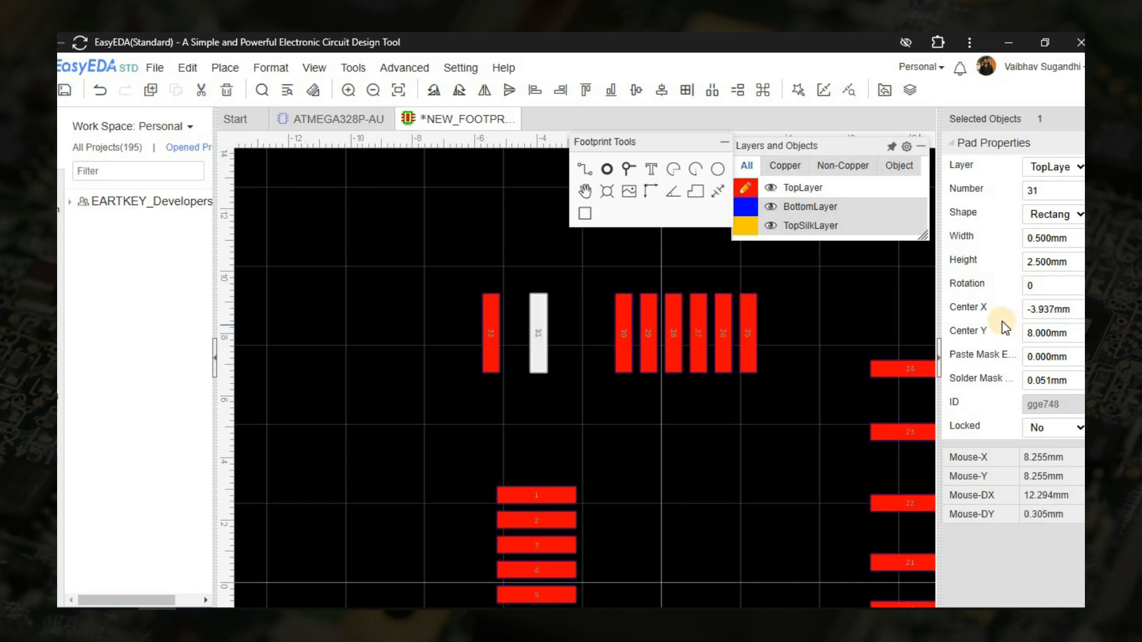
double_click(1032, 309)
text(-2)
key(Return)
Step: Set the center X of pad 32 in the top row to -2.8 mm
click(490, 333)
double_click(1033, 309)
text(-2)
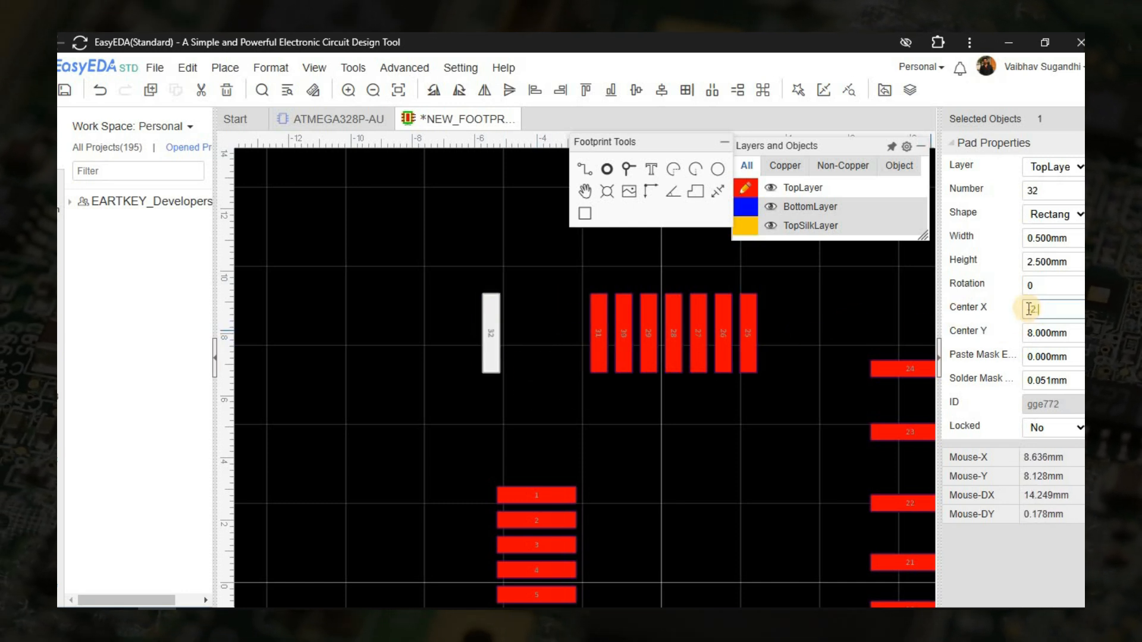
text(.8)
key(Return)
Step: Select all eight top-row pads and set their center Y to 4 mm
drag(506, 274, 887, 381)
double_click(1055, 331)
text(4)
key(Return)
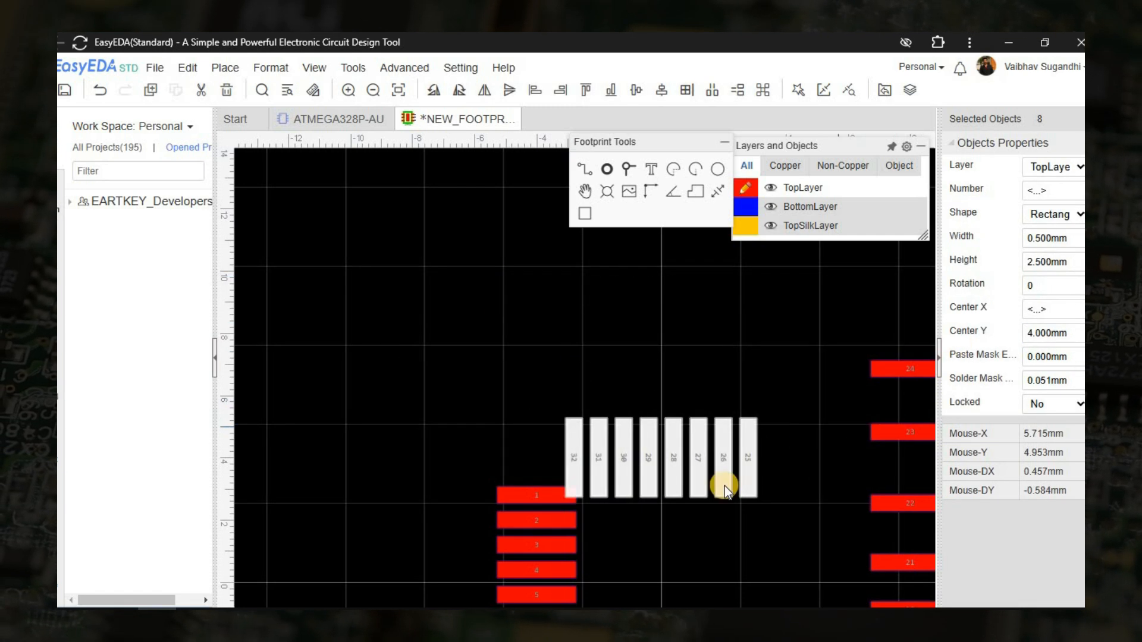
Step: Set the height of the top-row pads 25 to 32 and the left-column pads 1 to 8 to 2 mm
right_drag(681, 524, 710, 428)
scroll(482, 369, down, 2)
drag(498, 305, 595, 471)
double_click(1059, 262)
text(2)
key(Return)
scroll(661, 403, up, 2)
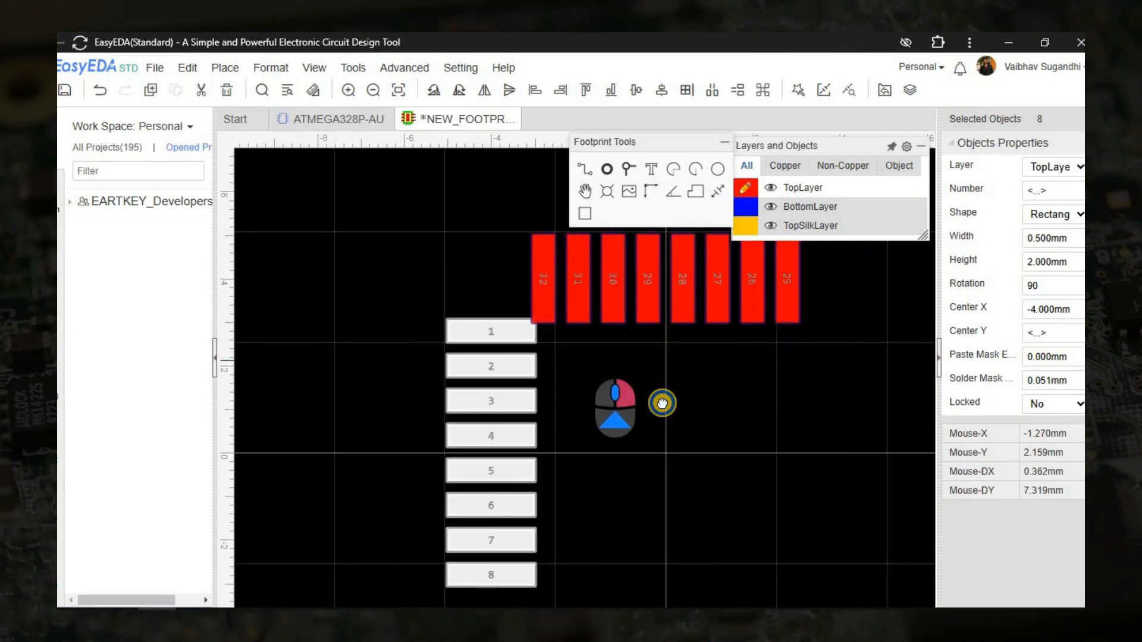
Step: Try a height of 1.5 mm on the left-column pads and undo it
scroll(649, 403, down, 2)
text(1.5)
click(680, 442)
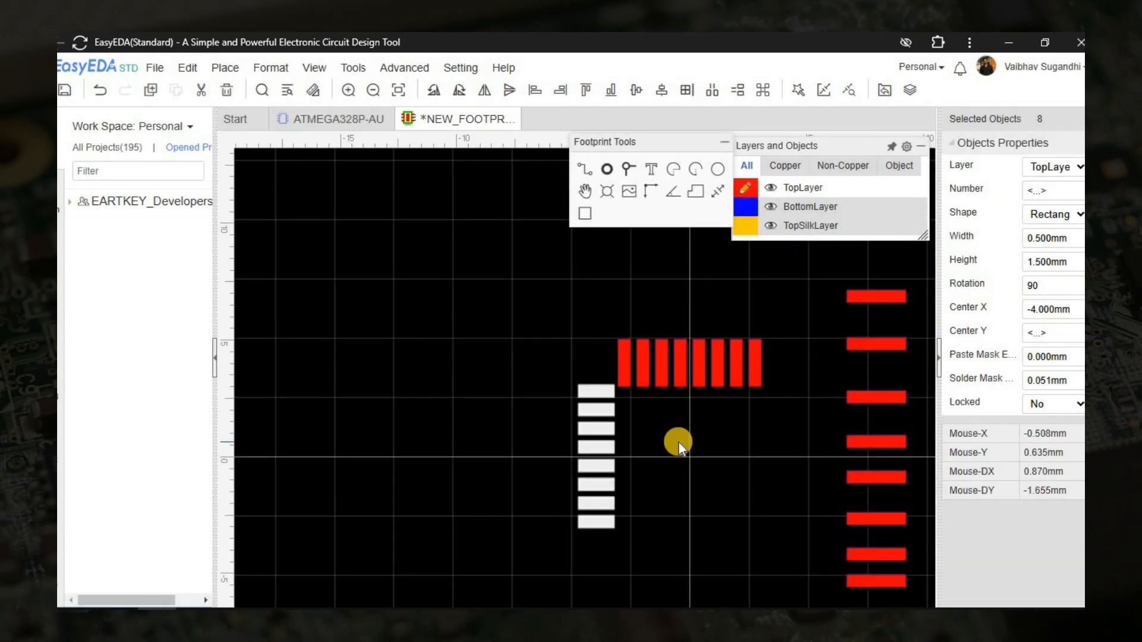
key(ctrl+z)
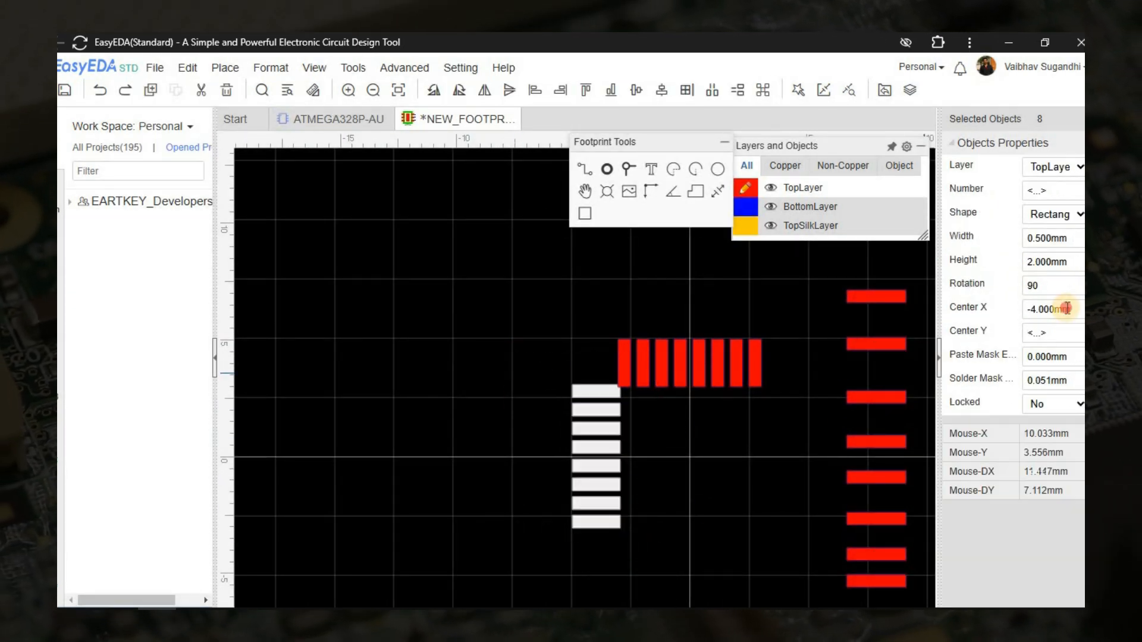
Step: Set the center X of the left-column pads to -4.5 mm
click(1062, 309)
text(-4.5)
key(Return)
Step: Select the top-row pads and set their center Y to 4.5 mm
drag(612, 332, 800, 413)
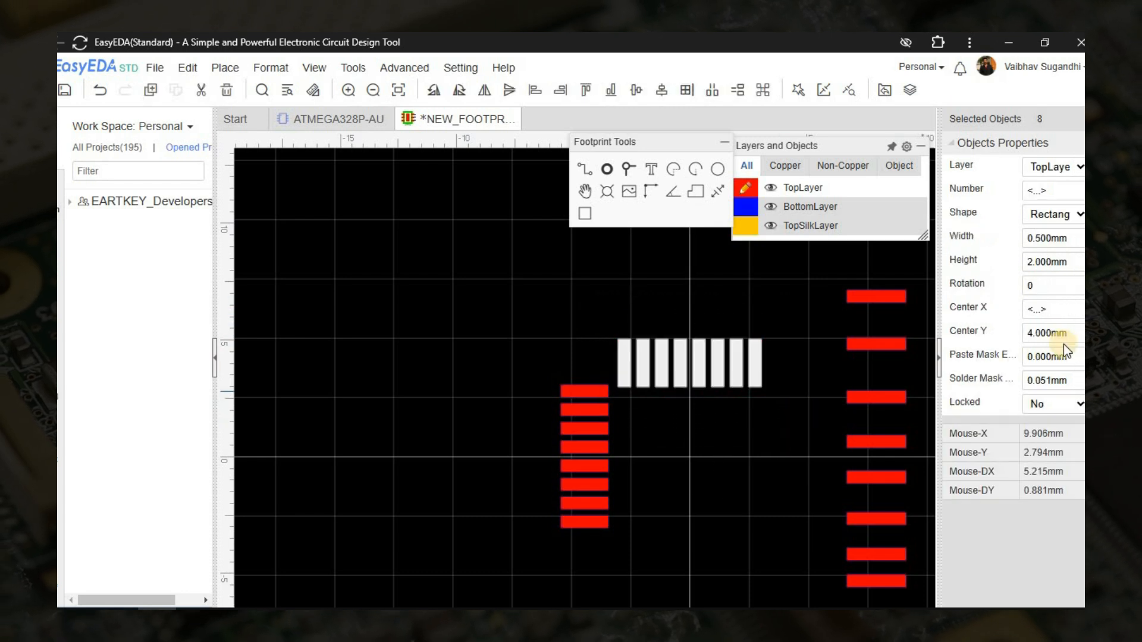
double_click(1068, 333)
text(44.5)
click(708, 436)
double_click(1068, 332)
text(4.5)
click(791, 408)
right_drag(702, 430, 727, 415)
scroll(602, 381, up, 3)
scroll(595, 373, down, 2)
click(538, 307)
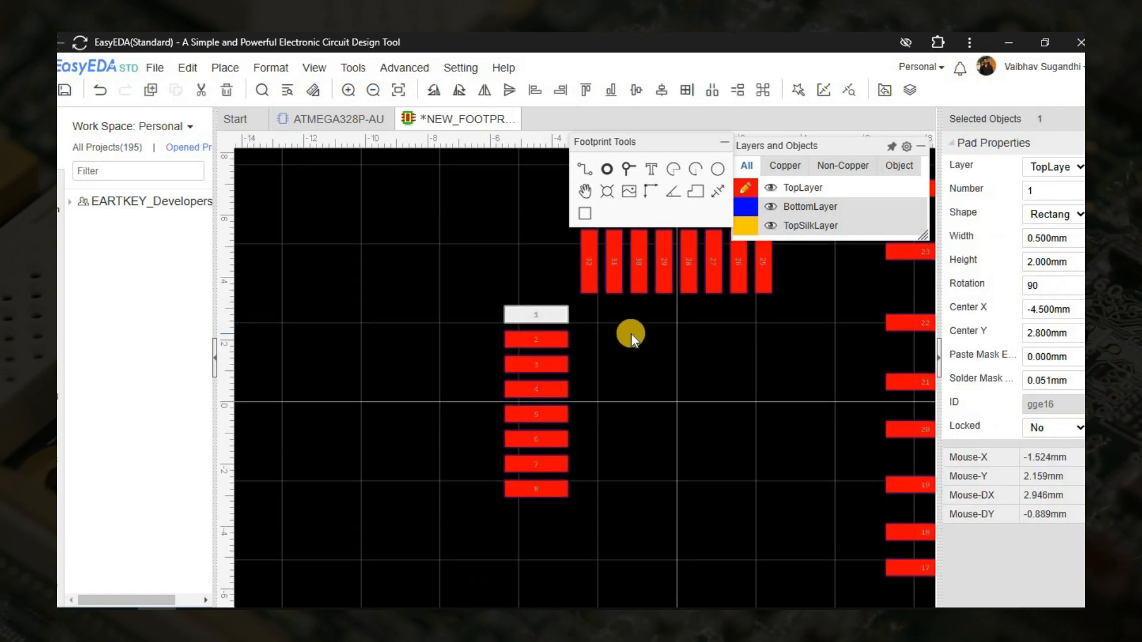
Step: In the right column, set the center Y of pad 21 to 0.4 mm and of pad 20 to -0.4 mm
right_drag(631, 334, 447, 345)
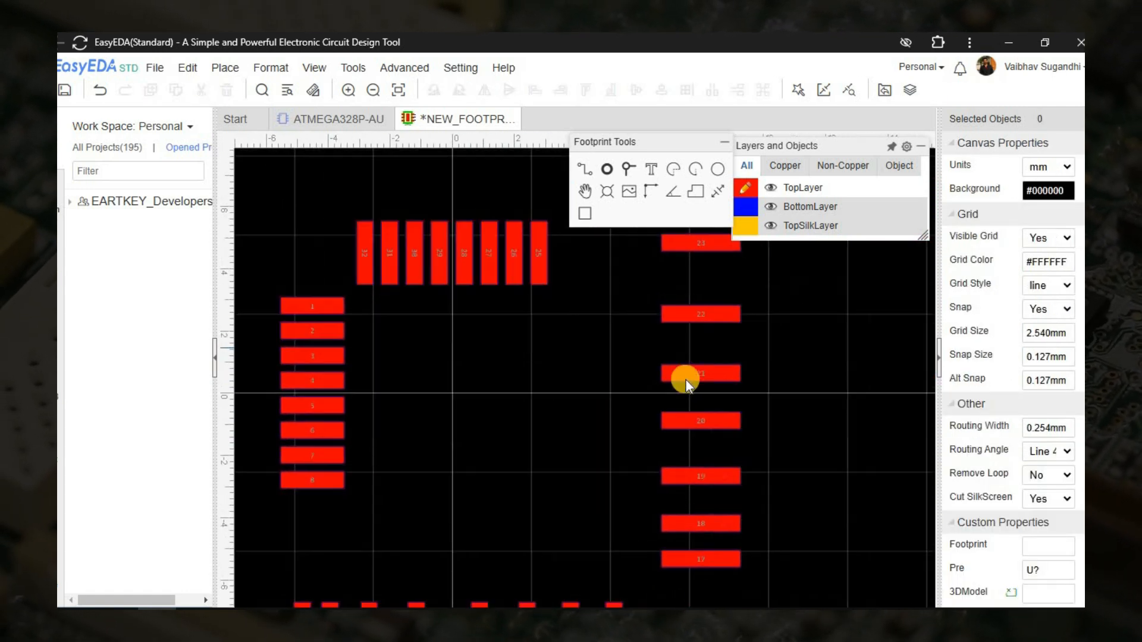
click(685, 375)
click(1061, 334)
text(0.4)
key(Return)
click(694, 418)
click(1061, 335)
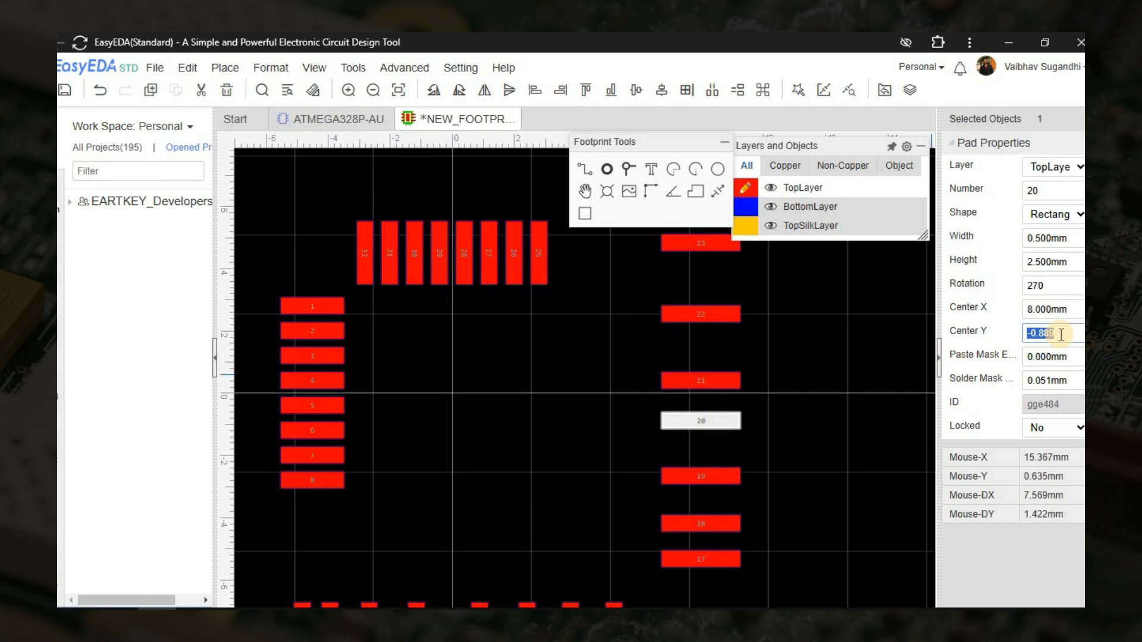
text(-0.4)
key(Return)
Step: In the right column, set the center Y of pad 22 to 1.2 mm and of pad 19 to -1.2 mm
click(690, 315)
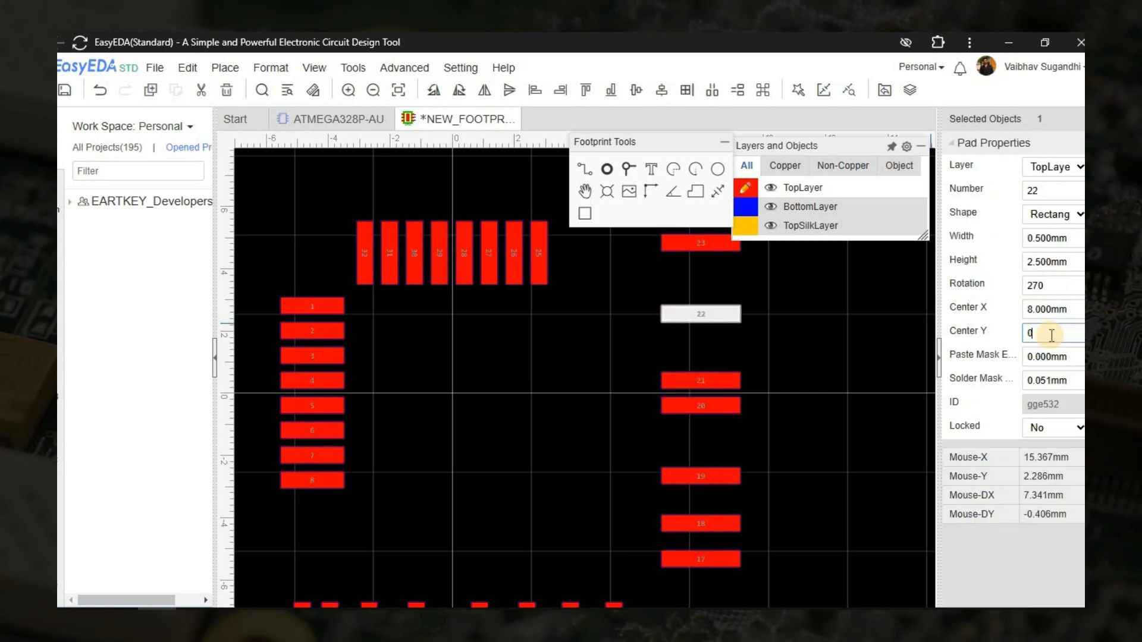
text(1.2)
key(Return)
click(701, 476)
click(1052, 333)
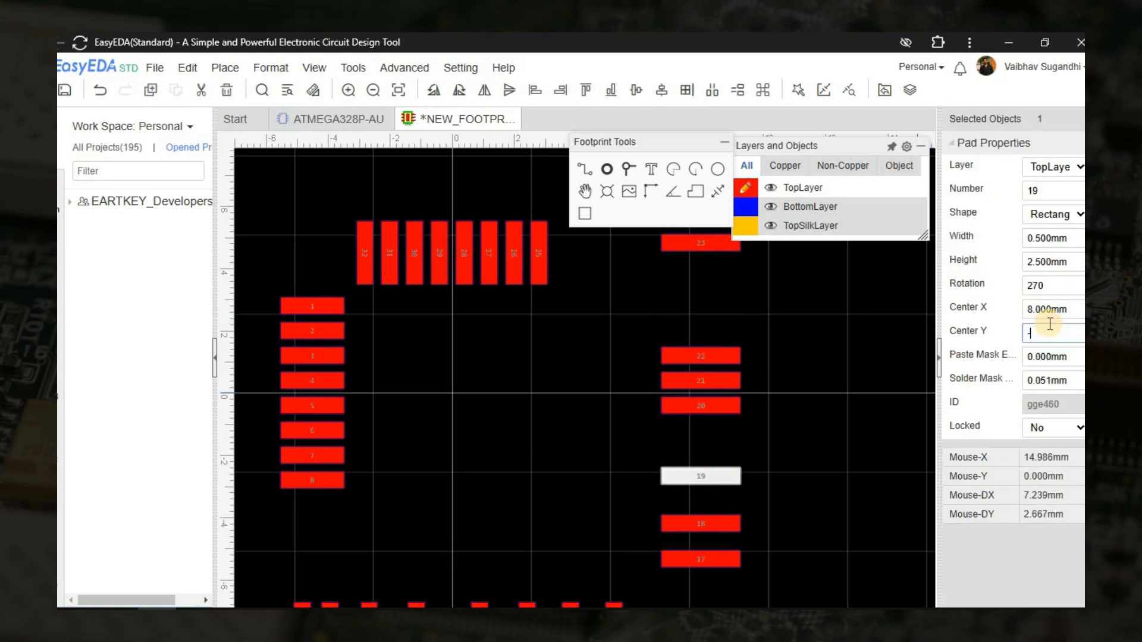
text(-1.2)
key(Return)
Step: In the right column, set the center Y of pad 18 to -2 mm and of pad 17 to -2.8 mm
click(738, 518)
click(1057, 332)
text(-2)
key(Return)
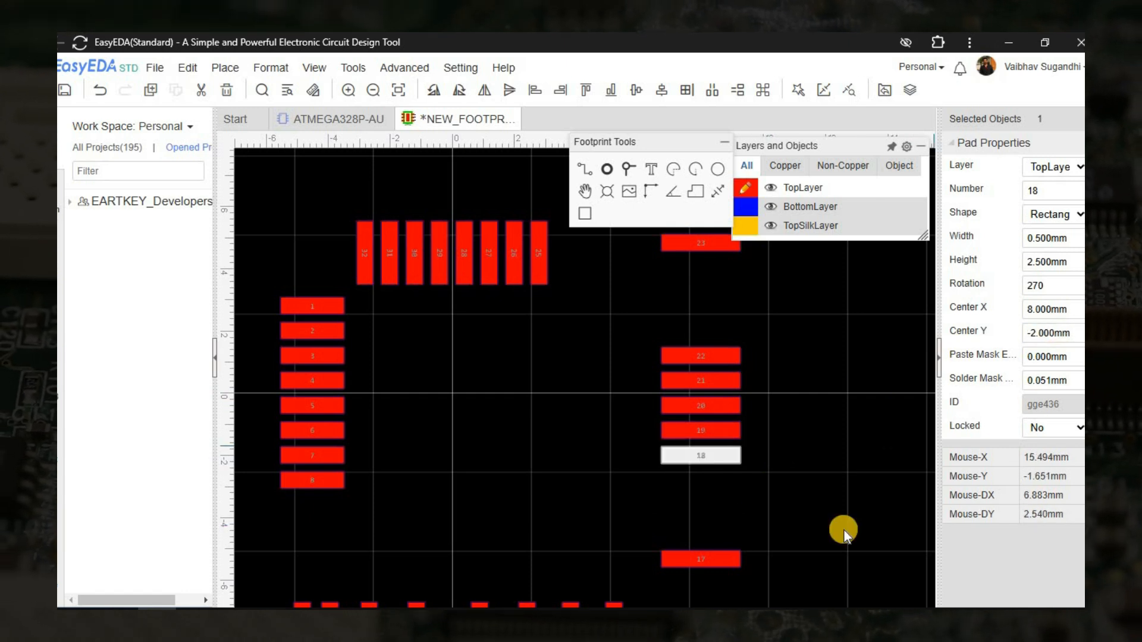
click(701, 560)
text(-2.8)
key(Return)
Step: In the right column, set the center Y of pad 23 to 2 mm and of pad 24 to 2.8 mm
scroll(705, 382, up, 3)
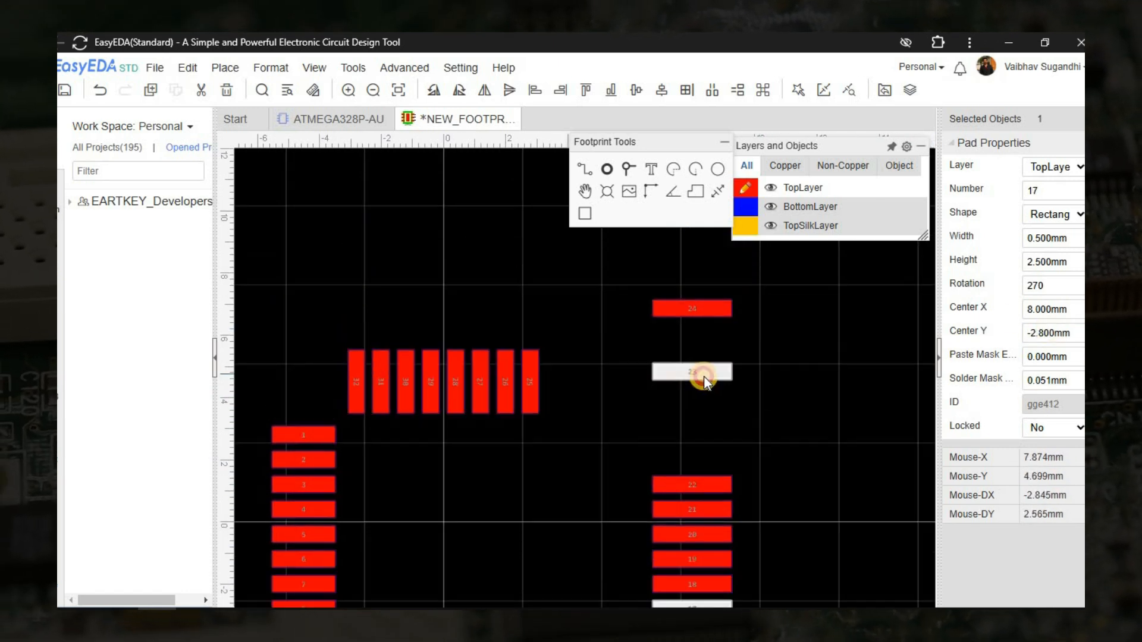
text(2)
key(Return)
click(704, 307)
click(1050, 334)
key(Return)
Step: Select all eight right-column pads and set their height to 2 mm and center X to 4.5 mm
scroll(672, 440, down, 3)
drag(612, 352, 759, 553)
click(1058, 261)
text(2)
key(Return)
click(1059, 308)
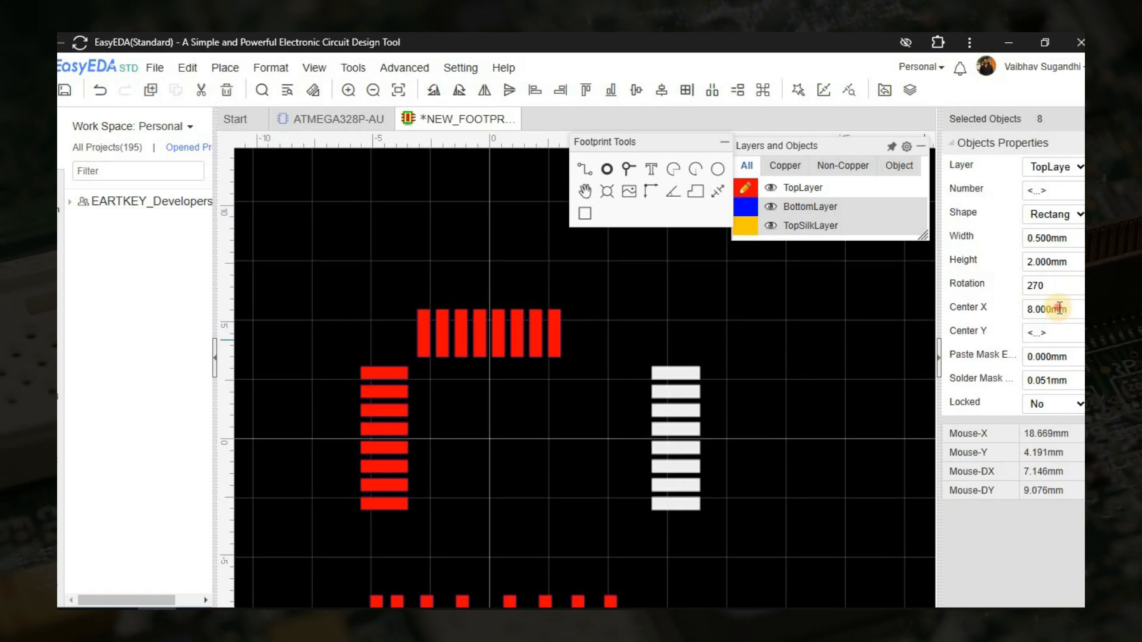
text(4.5)
key(Return)
Step: Set the center X of pad 12 in the bottom row to -0.4 mm
right_drag(736, 417, 724, 287)
click(723, 288)
click(452, 477)
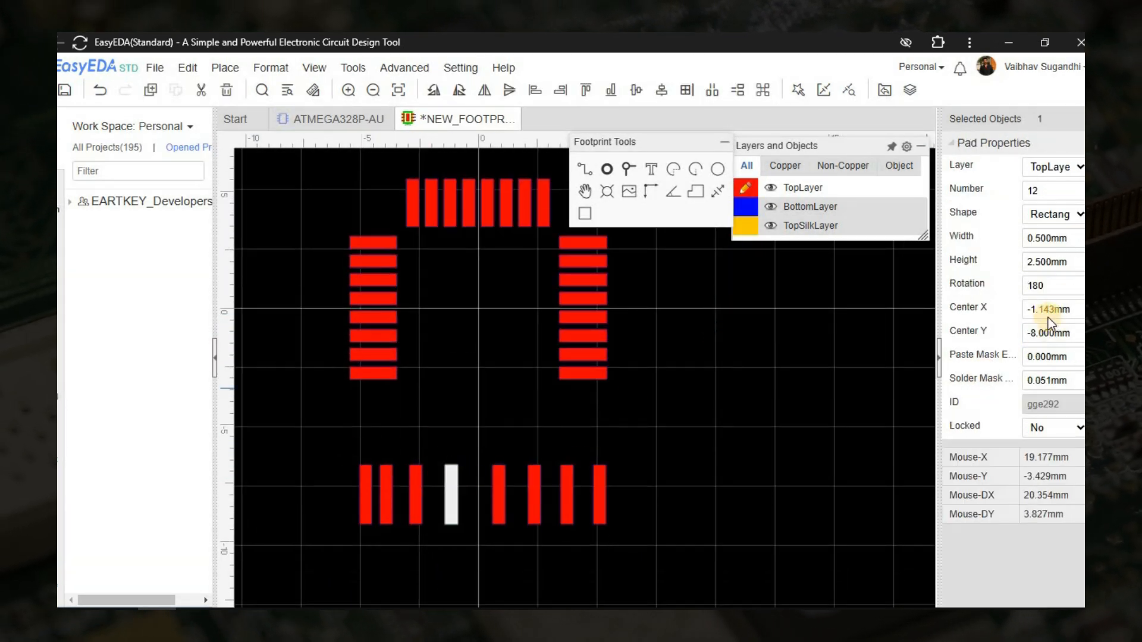
click(1049, 310)
text(-0.4)
key(Return)
click(493, 494)
click(1063, 263)
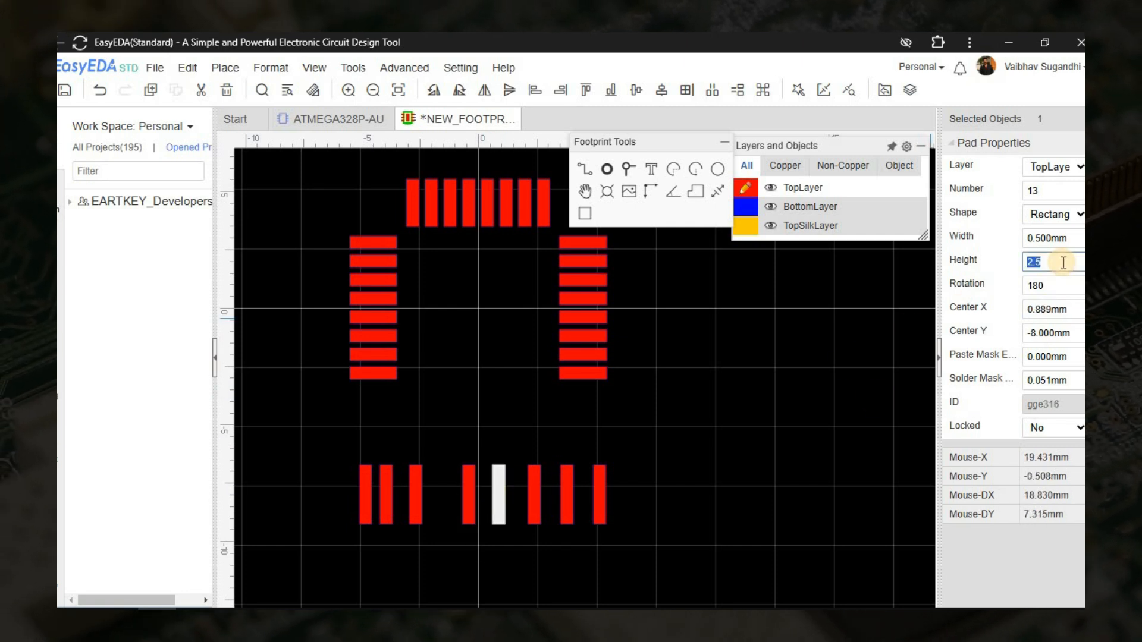
text(0.4)
key(Return)
click(1069, 281)
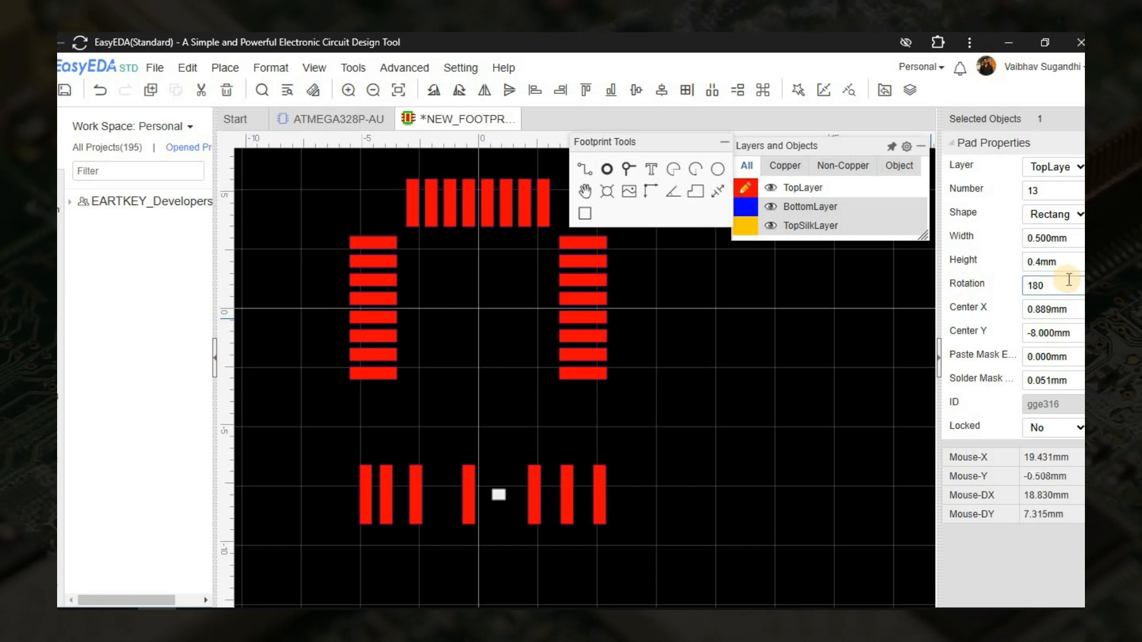
click(624, 495)
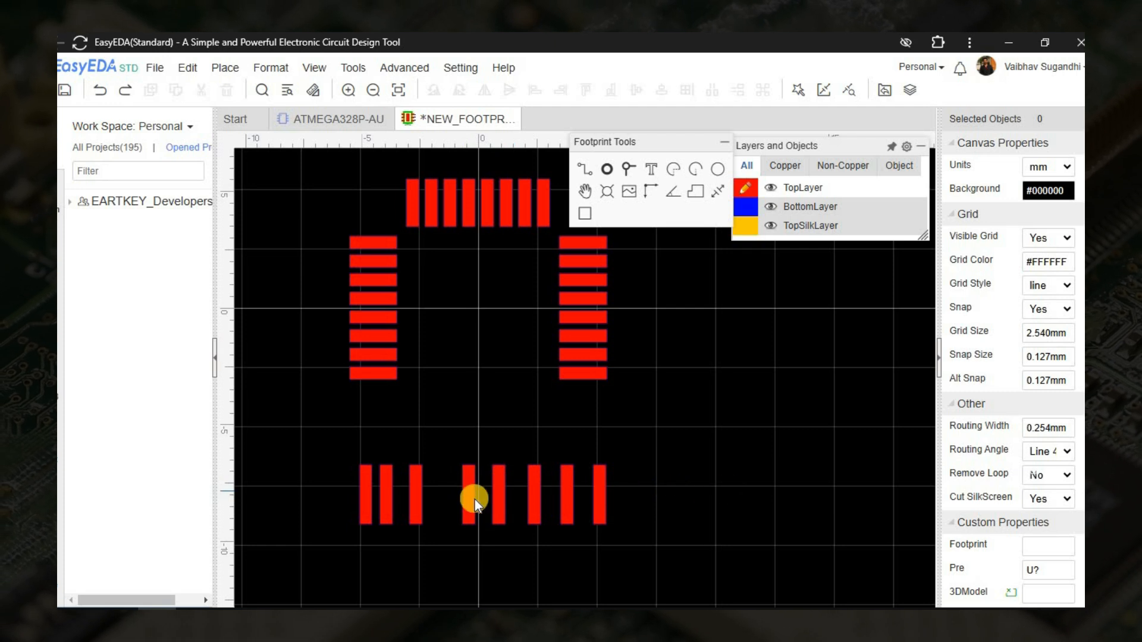
Step: In the bottom row, set the center X of pad 13 to 0.4 mm and of pad 14 to 1.2 mm
click(499, 494)
click(1048, 309)
text(0.4)
key(Return)
click(535, 494)
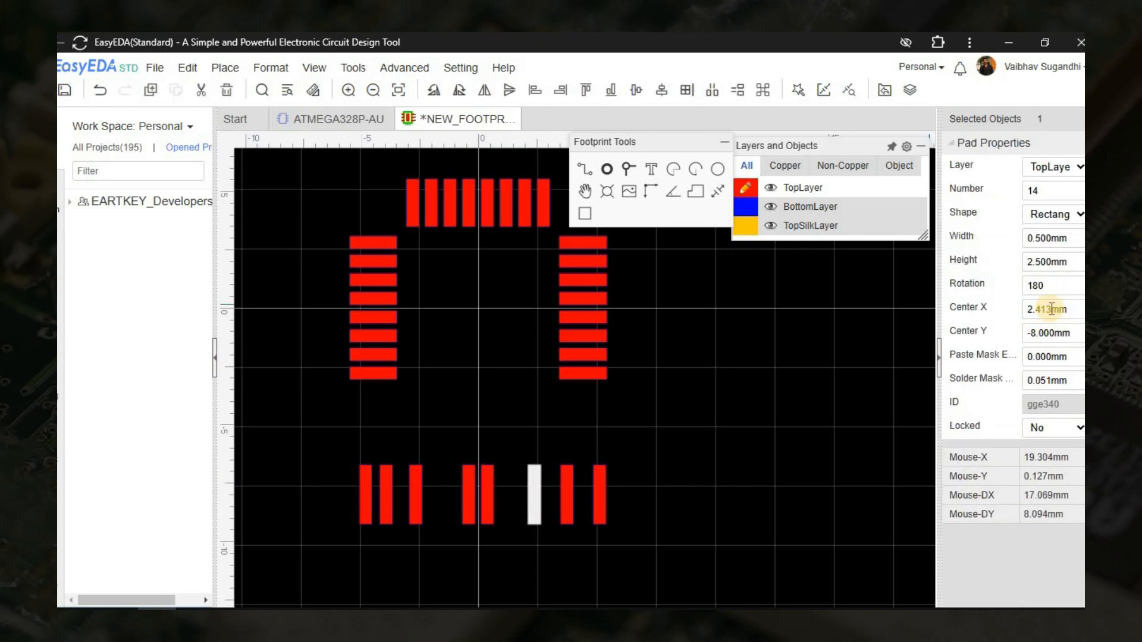
click(1052, 309)
text(1.2)
key(Return)
Step: Set the center X of pad 15 in the bottom row to 2 mm
click(567, 495)
click(1051, 309)
text(2)
key(Return)
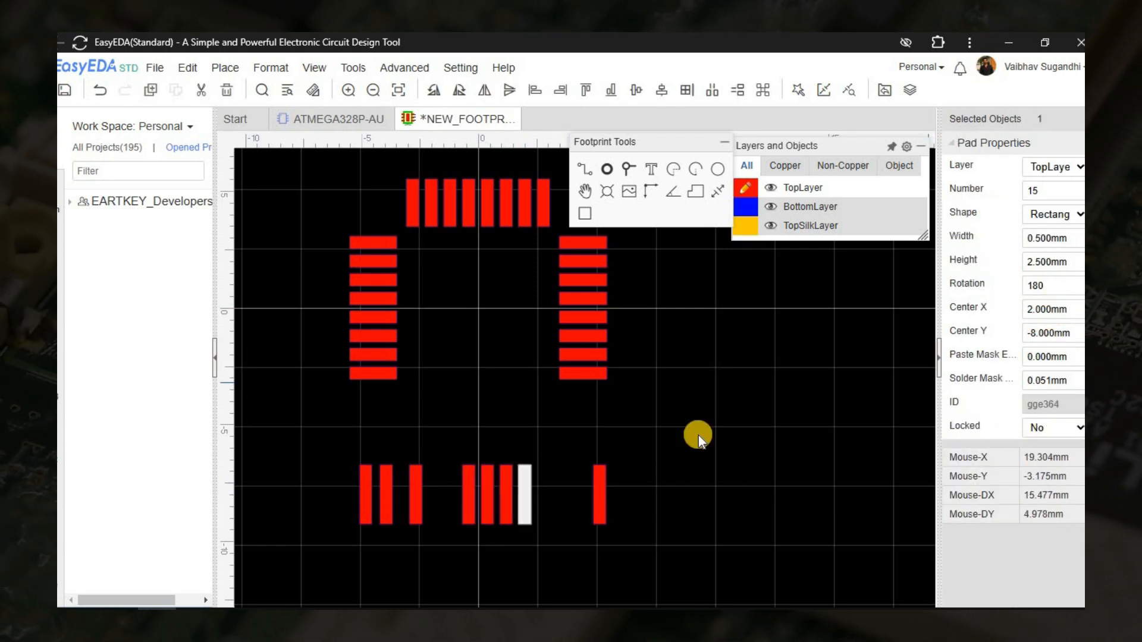
Step: In the bottom row, set the center X of pad 16 to 2.8 mm and of pad 11 to -1.2 mm
click(600, 495)
click(1050, 308)
text(2.8)
key(Return)
click(416, 476)
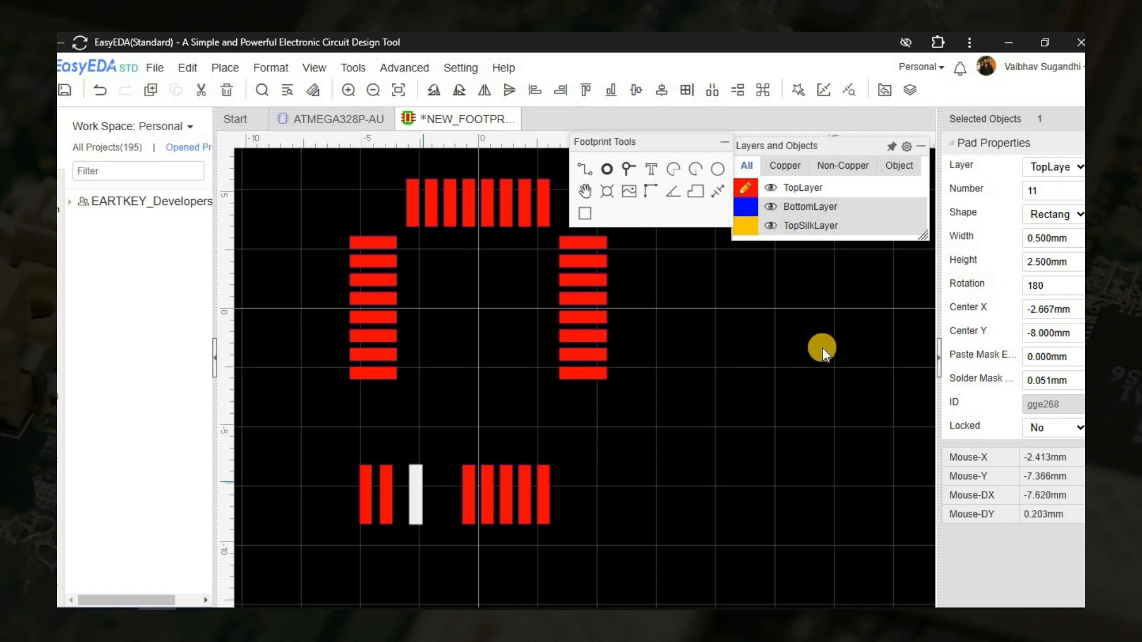
click(1049, 310)
text(-1.2)
key(Return)
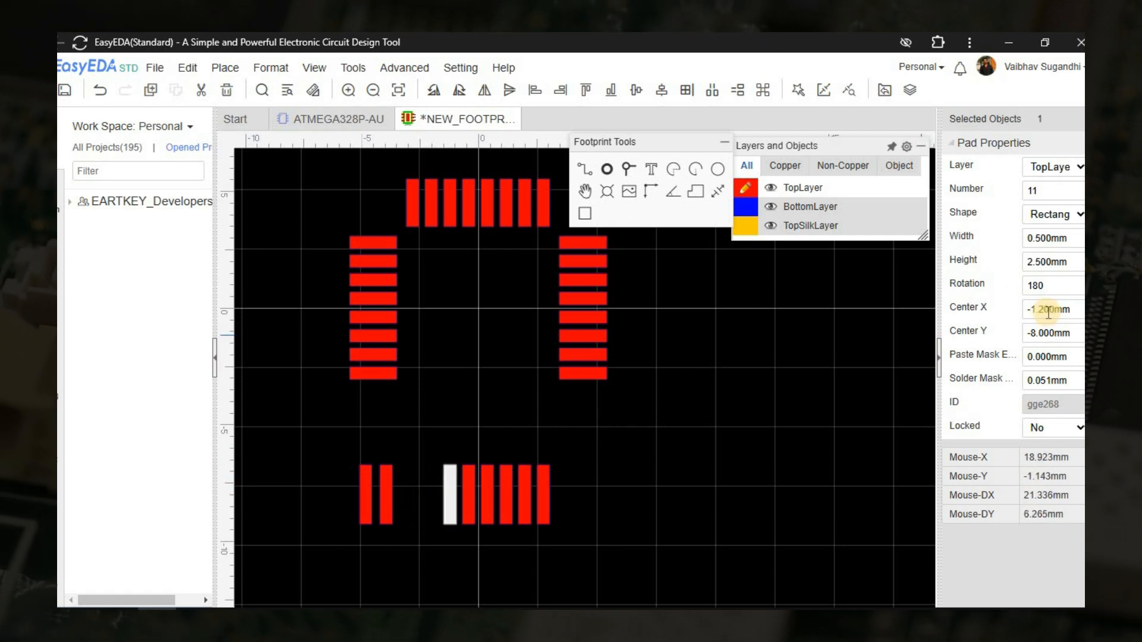
Step: In the bottom row, set the center X of pad 10 to -2 mm and of pad 9 to -2.8 mm
click(385, 495)
click(1049, 310)
text(-2)
key(Return)
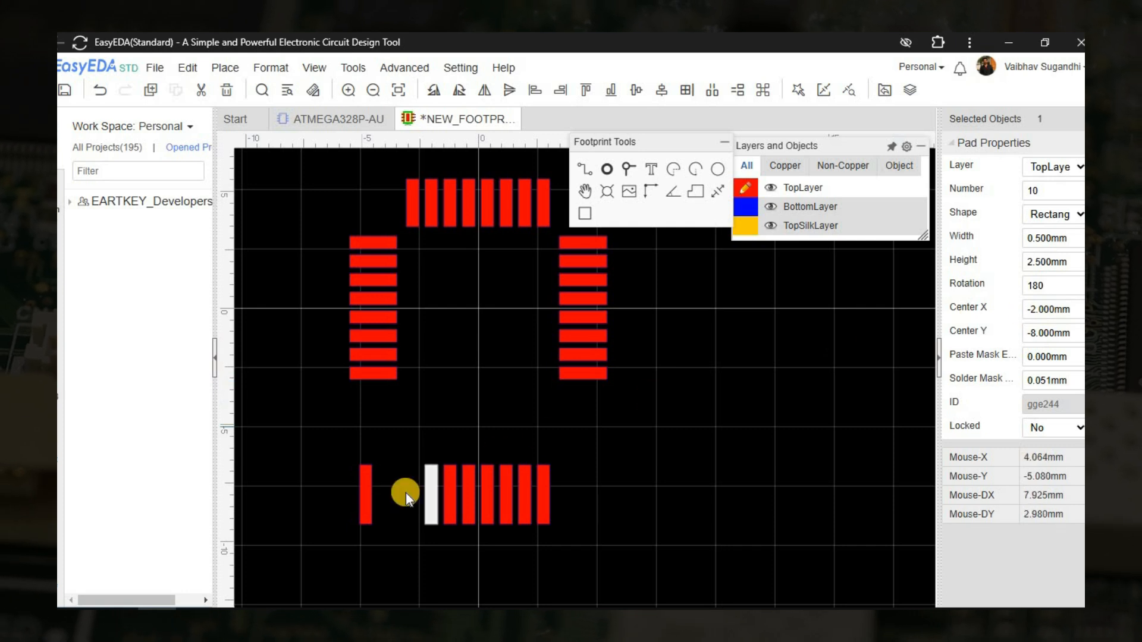
click(372, 495)
click(1049, 310)
text(-2.8)
key(Return)
Step: Select all eight bottom-row pads and set their center Y to -4.5 mm and height to 2 mm
drag(351, 439, 552, 536)
click(1045, 333)
text(-4.5)
key(Return)
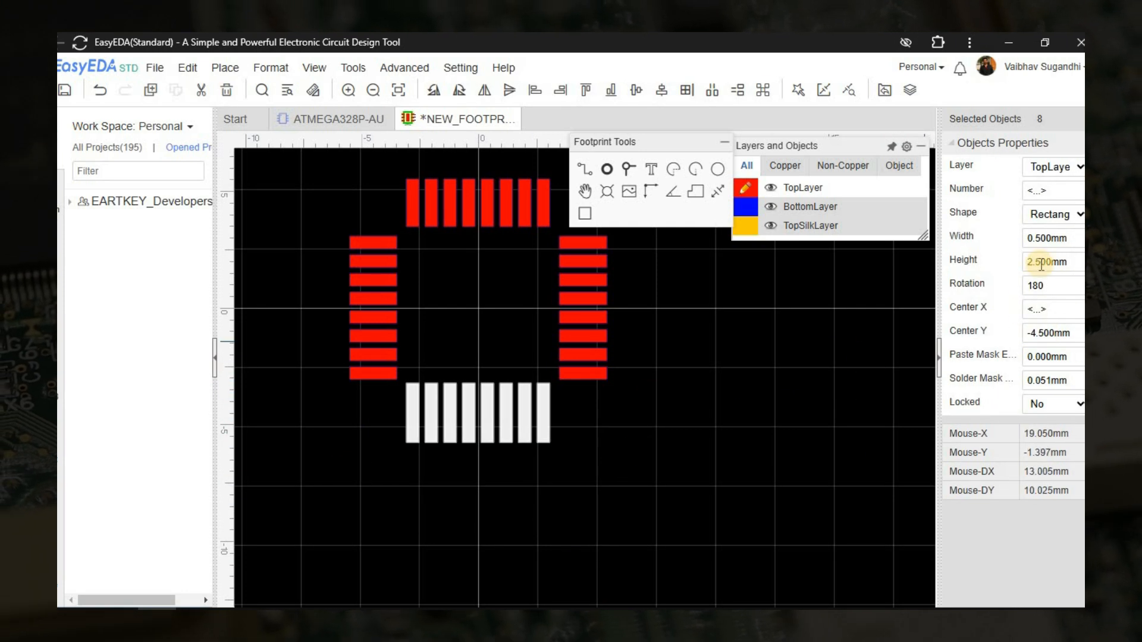
click(647, 444)
Step: Measure the center-to-center distances between the left and right pad columns and between the top and bottom pad rows
scroll(638, 451, down, 2)
scroll(705, 494, up, 2)
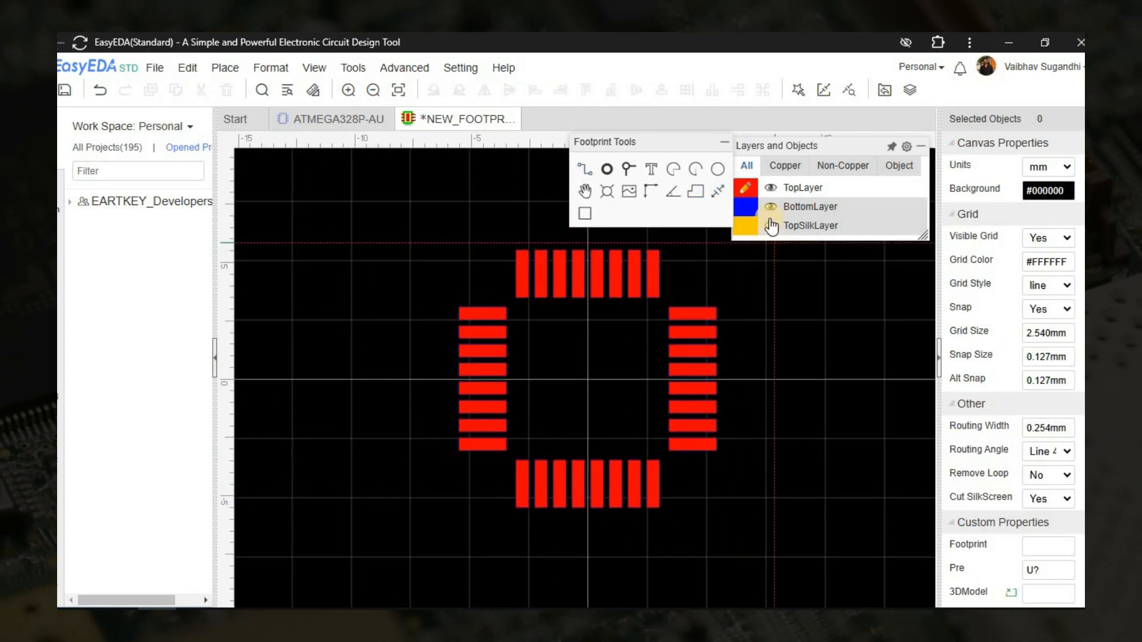
scroll(484, 286, up, 3)
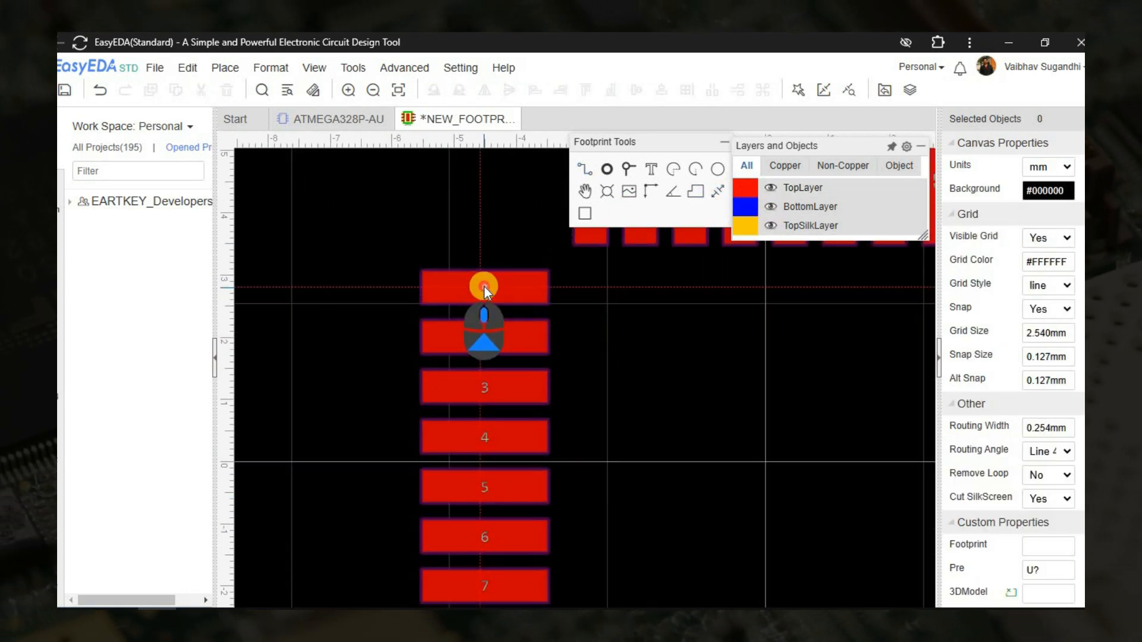
click(745, 188)
scroll(609, 288, down, 5)
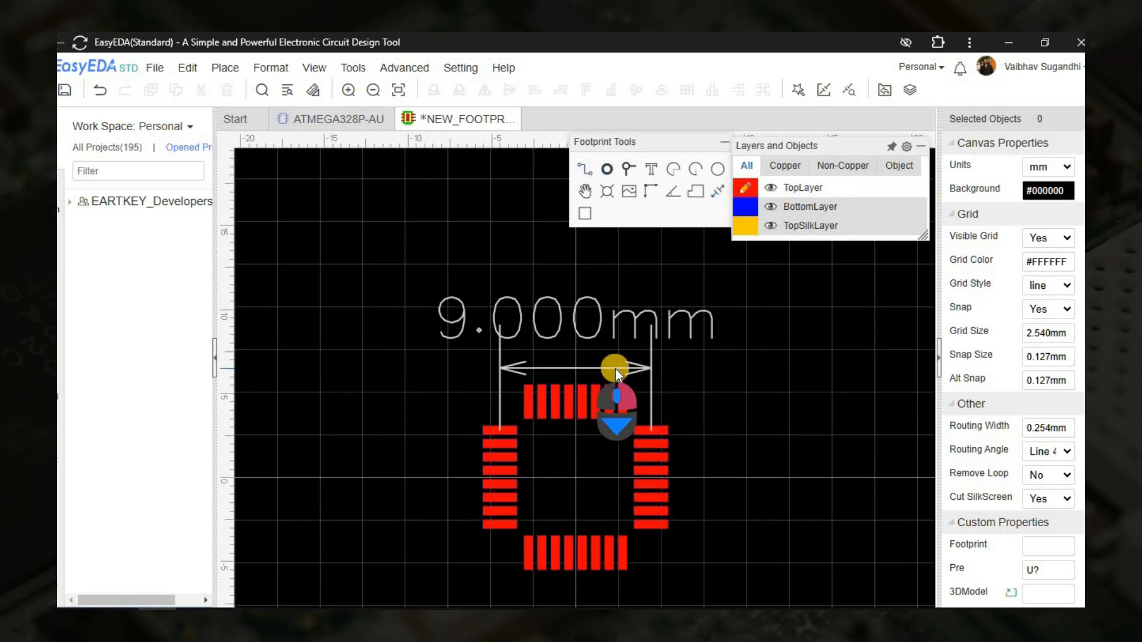
scroll(665, 420, up, 5)
scroll(595, 376, down, 6)
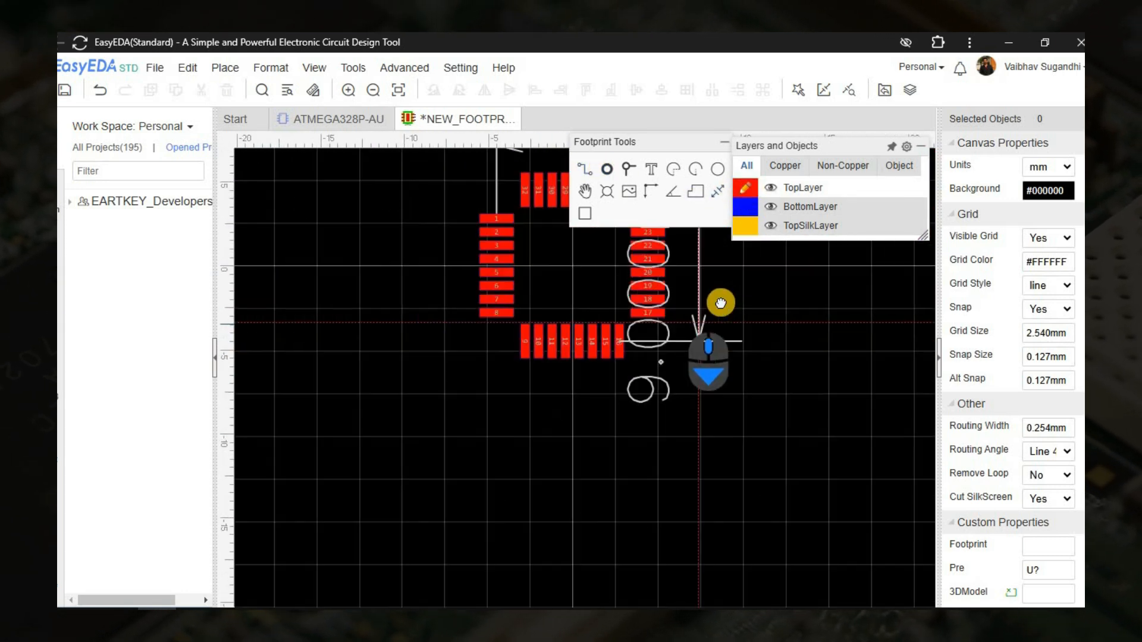
Step: Switch to the PDF datasheet and compare the pad spacing with overall dimensions D and E in the package drawing
click(197, 609)
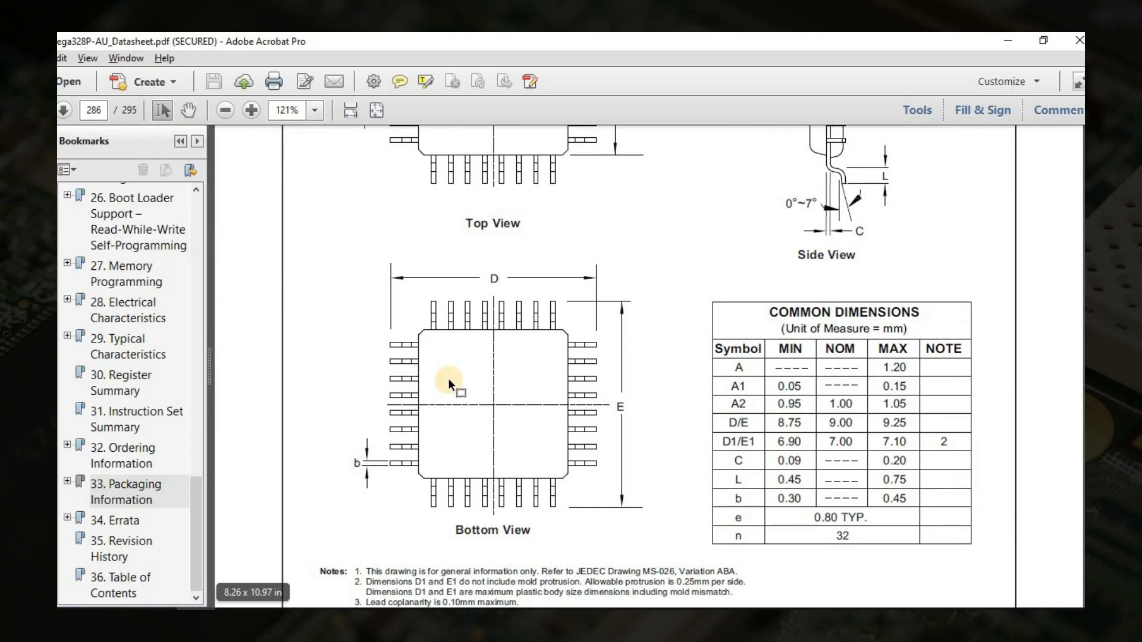
right_click(499, 324)
click(612, 244)
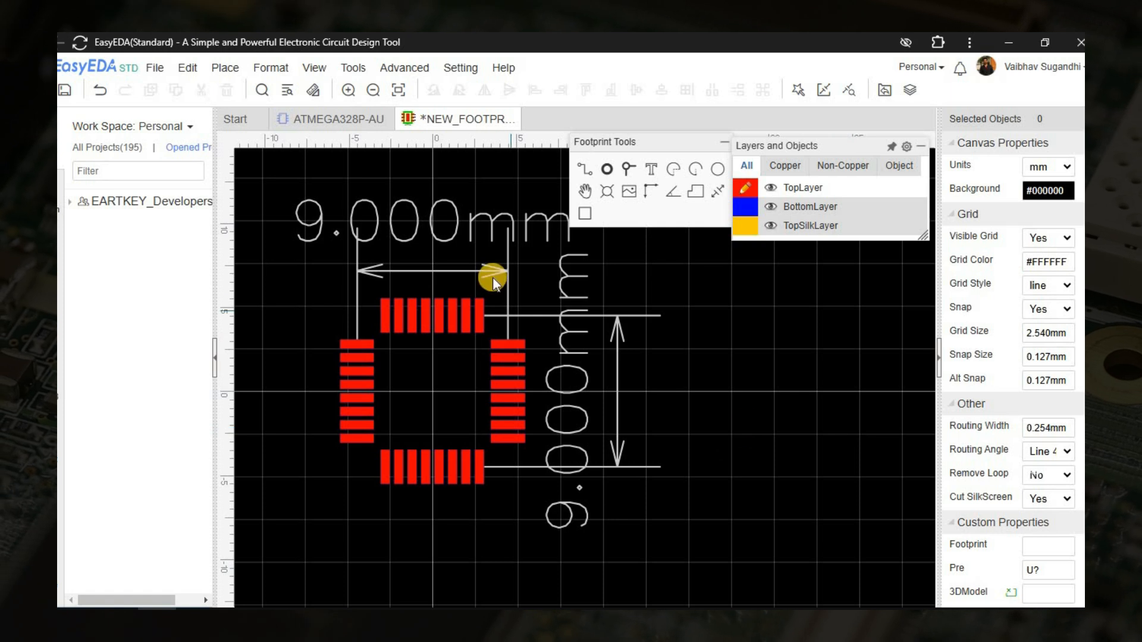
Step: Delete the horizontal and vertical measurement dimensions from the footprint
click(512, 305)
key(Delete)
click(618, 384)
key(Delete)
Step: On the TopSilkLayer, draw a horizontal track about 5.5 mm long just below the top pad row
right_drag(617, 384, 702, 372)
click(598, 172)
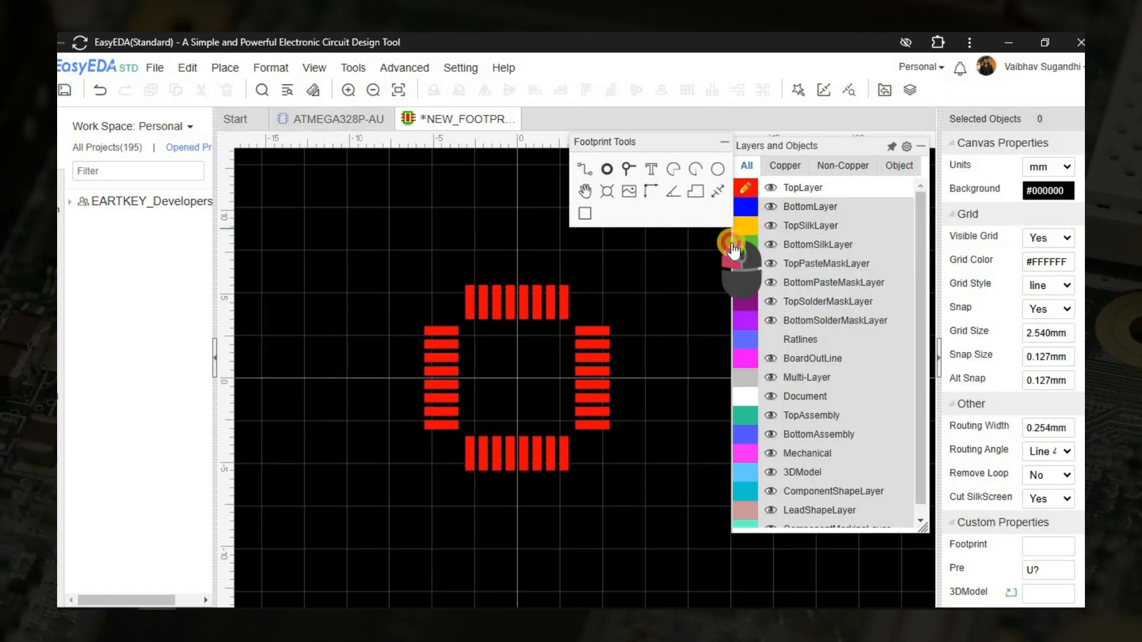
scroll(565, 393, up, 8)
click(503, 364)
scroll(561, 357, down, 3)
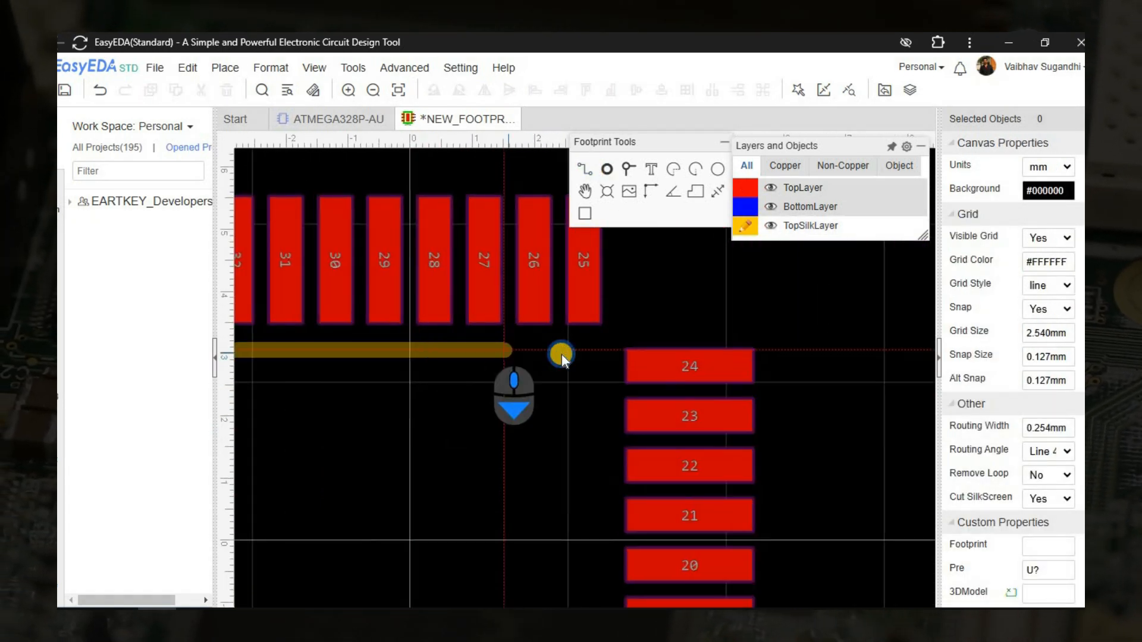
click(572, 351)
right_click(568, 352)
click(552, 352)
Step: Look up the package body dimensions D1 and E1 in the PDF datasheet's drawing and dimension table
scroll(619, 419, down, 3)
click(197, 609)
scroll(601, 359, up, 2)
scroll(619, 354, up, 3)
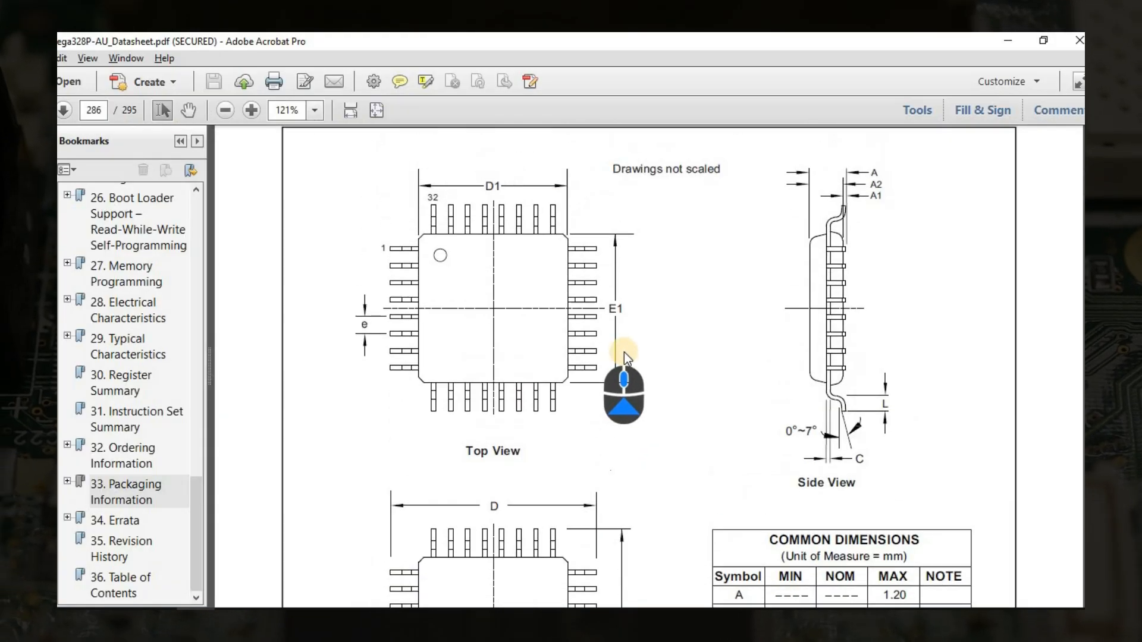
scroll(646, 399, down, 4)
click(195, 616)
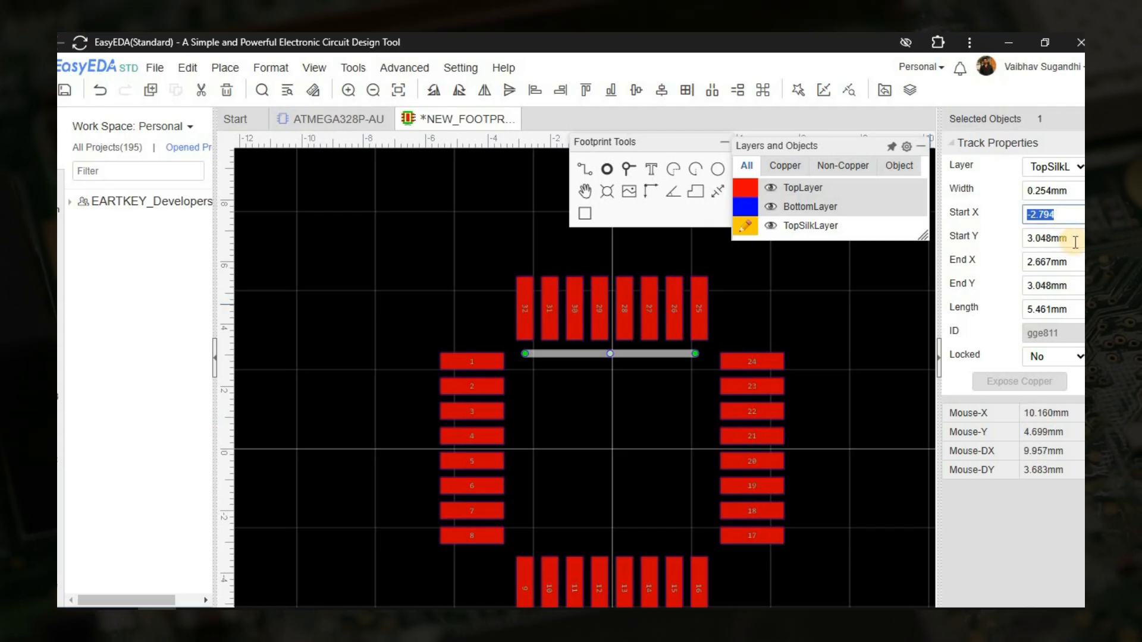
Step: Set the upper silkscreen track's start to X -3.5, Y 3.5 mm and its end to X 3.5, Y 3.5 mm
click(1048, 315)
text(7)
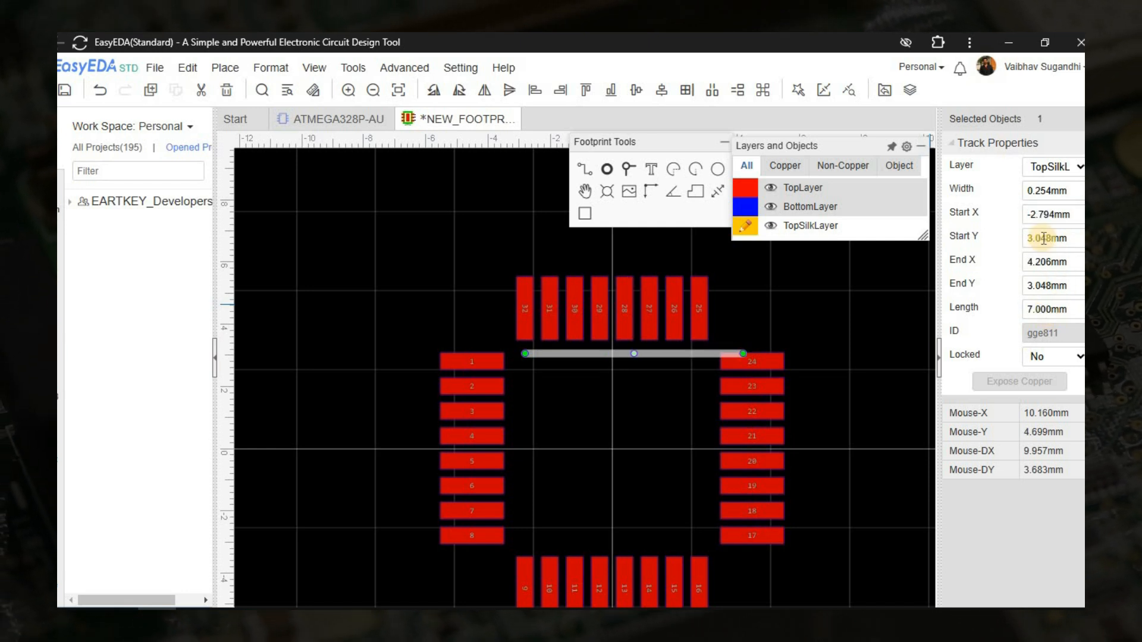
click(1056, 219)
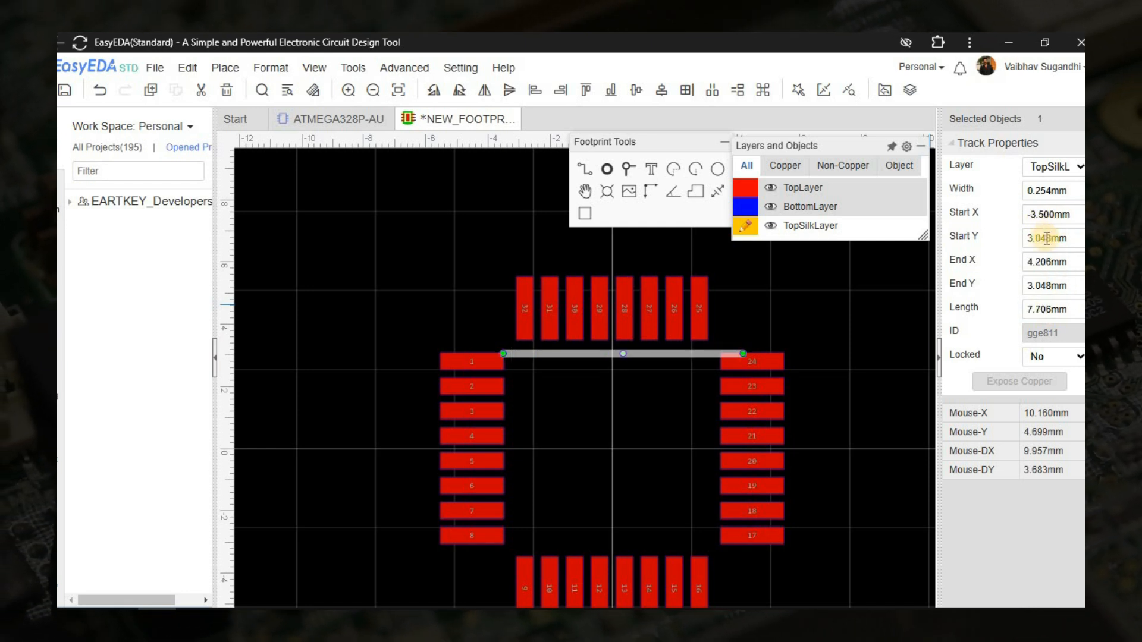
click(1047, 238)
text(3.500)
click(1050, 263)
text(3.500)
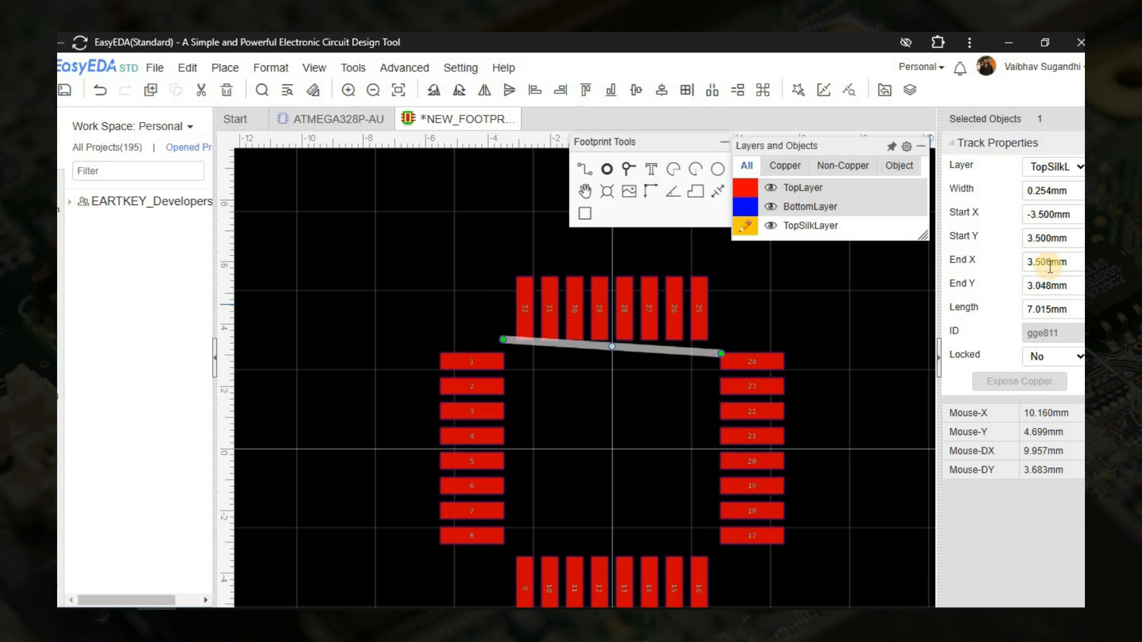
text(3.500)
key(Return)
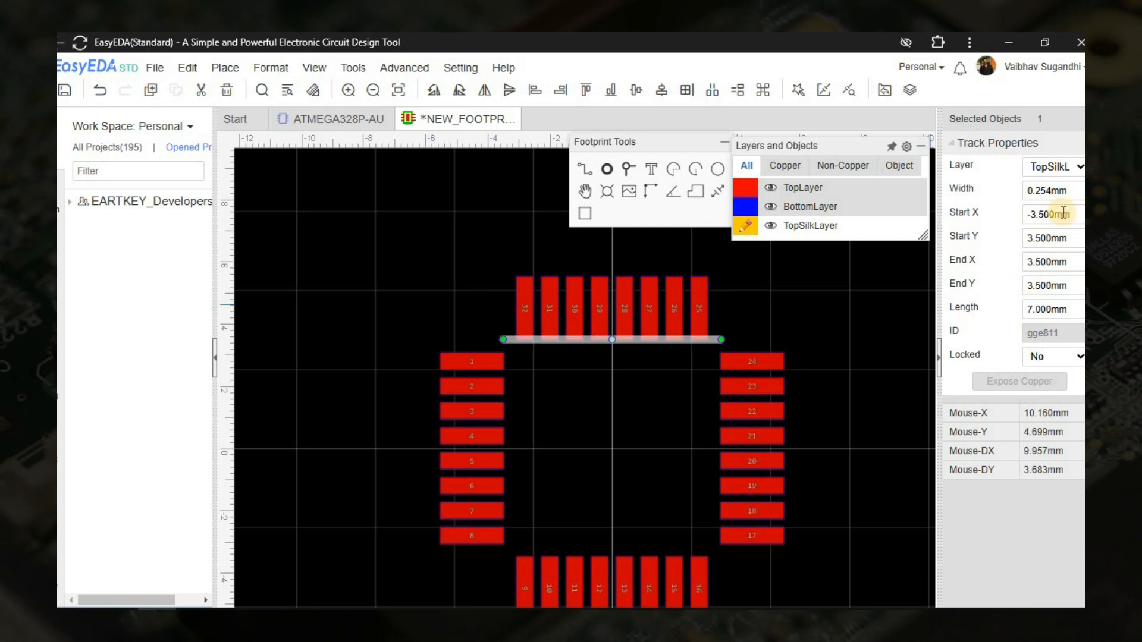
Step: Recheck the body outline and lead dimensions on the datasheet's packaging page
key(alt+Tab)
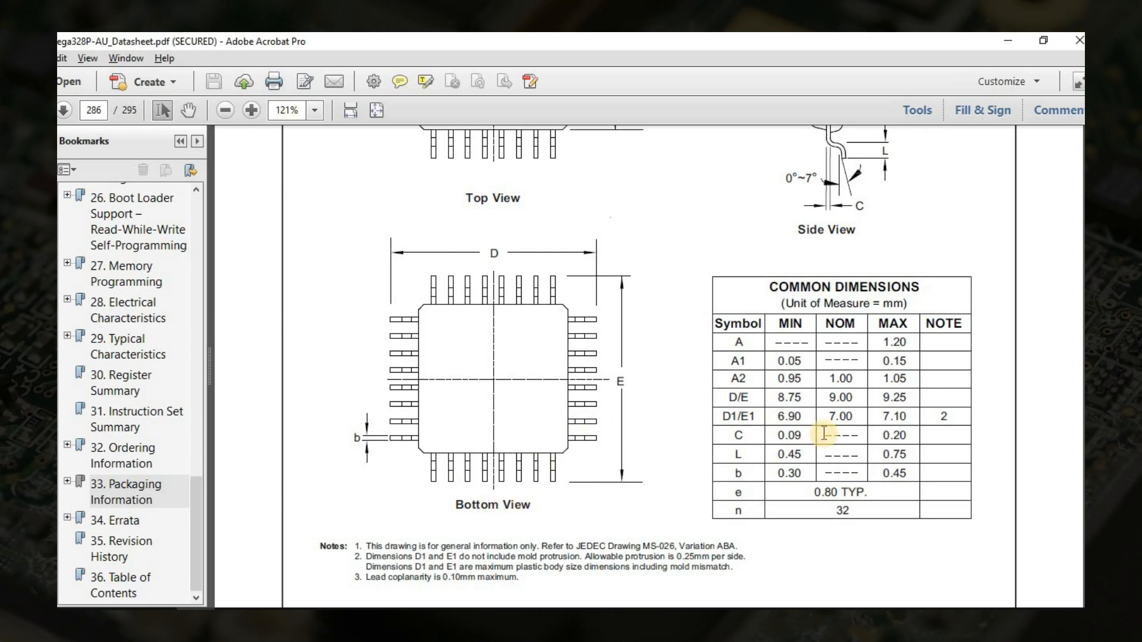
scroll(616, 444, up, 3)
key(alt+Tab)
Step: Select the eight top-row pads and set their height to 1.5 mm to clear the silkscreen track
scroll(622, 415, down, 3)
scroll(563, 363, up, 3)
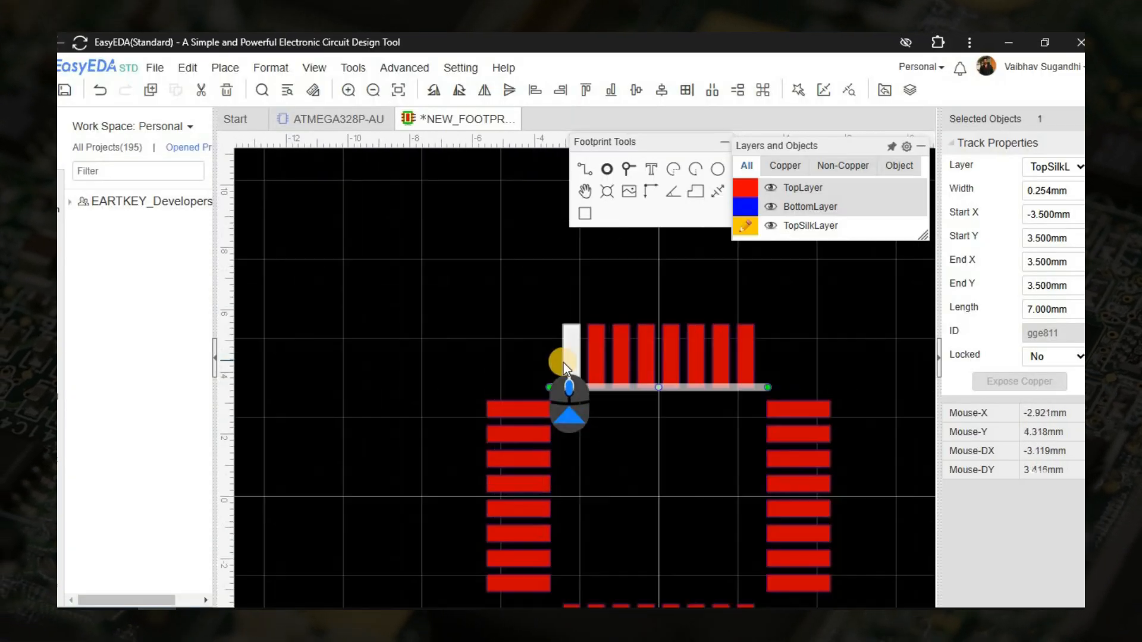
click(534, 300)
drag(607, 391, 766, 398)
click(1057, 262)
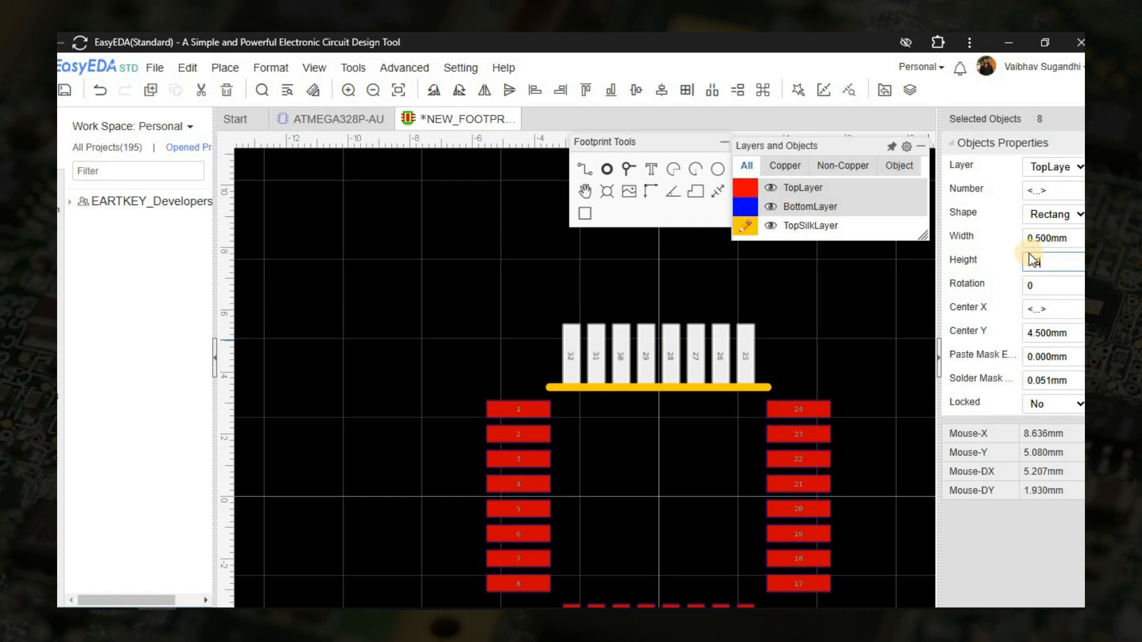
right_drag(850, 342, 723, 297)
click(874, 300)
click(676, 347)
right_drag(791, 360, 861, 415)
drag(479, 268, 724, 384)
click(768, 357)
drag(474, 273, 702, 383)
text(1.5)
right_drag(764, 333, 662, 268)
click(721, 326)
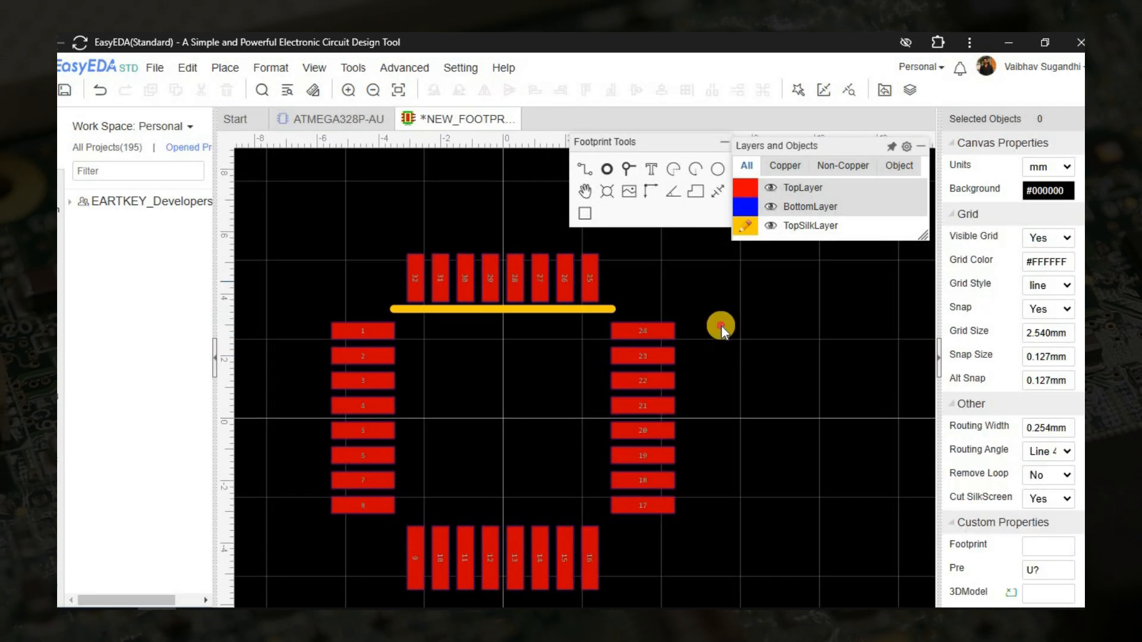
Step: Select the 24 pads of the left, right and bottom rows, excluding the silkscreen track, and set their height to 1.5 mm
drag(297, 598, 297, 598)
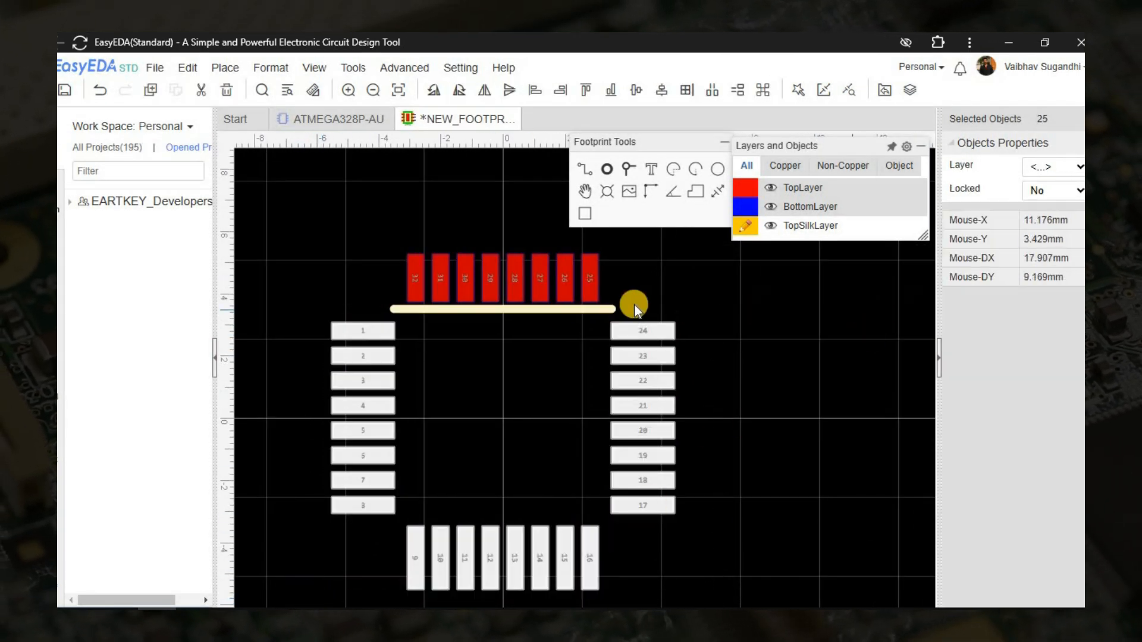
scroll(739, 309, down, 1)
ctrl+click(650, 310)
drag(426, 316, 809, 560)
click(1059, 258)
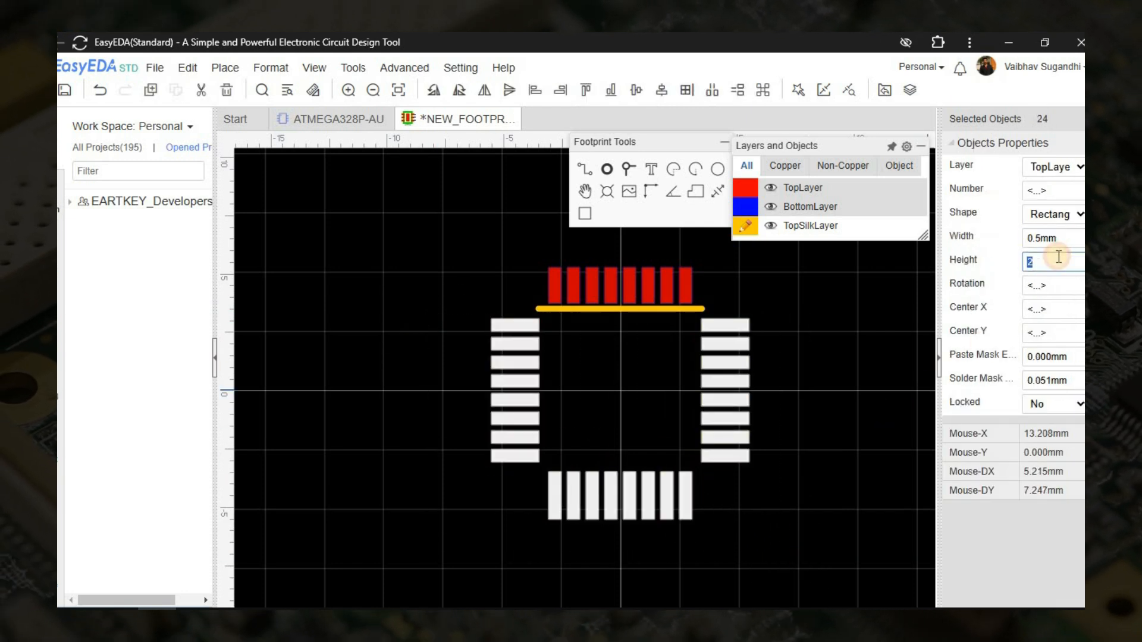
click(818, 367)
Step: Draw a vertical silkscreen track about 4.3 mm long along the inner side of the right pad column
right_drag(649, 310, 568, 326)
scroll(568, 322, up, 3)
click(585, 327)
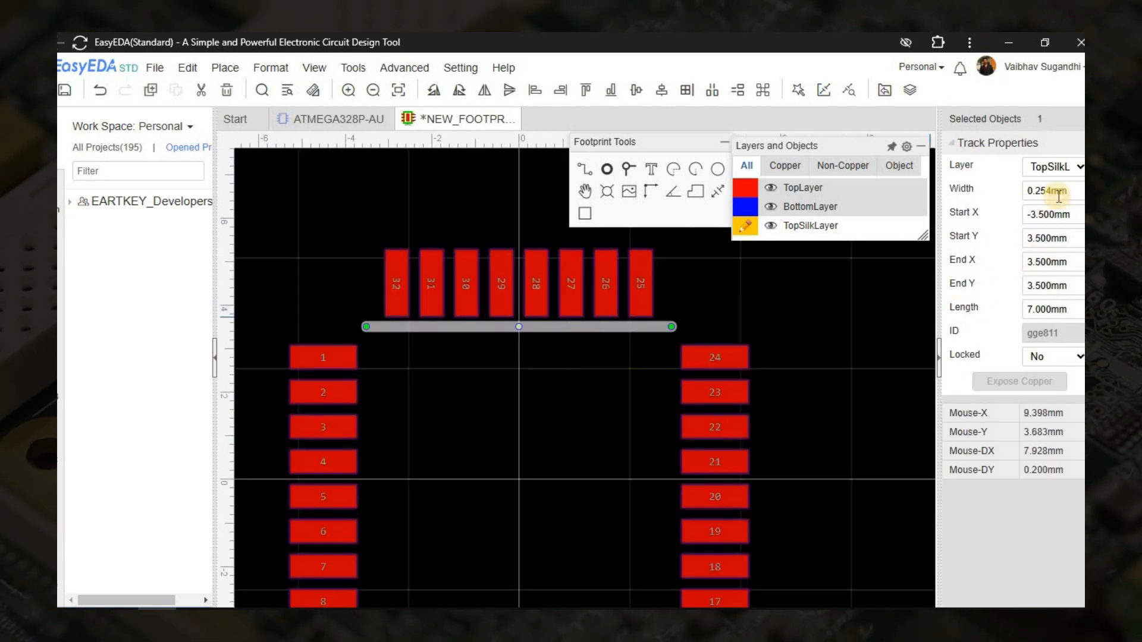
click(588, 180)
click(658, 347)
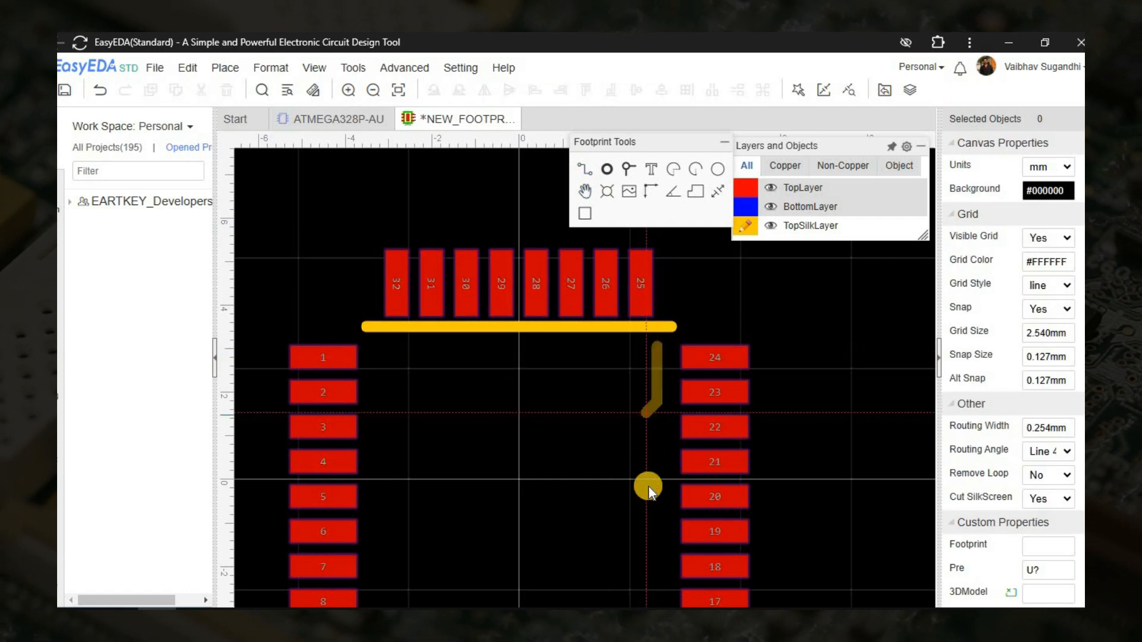
right_drag(653, 530, 628, 375)
click(631, 378)
right_click(629, 377)
Step: Set the right silkscreen track's start to X 3.5, Y 3.5 mm and its end to X 3.5, Y -3.5 mm
click(631, 367)
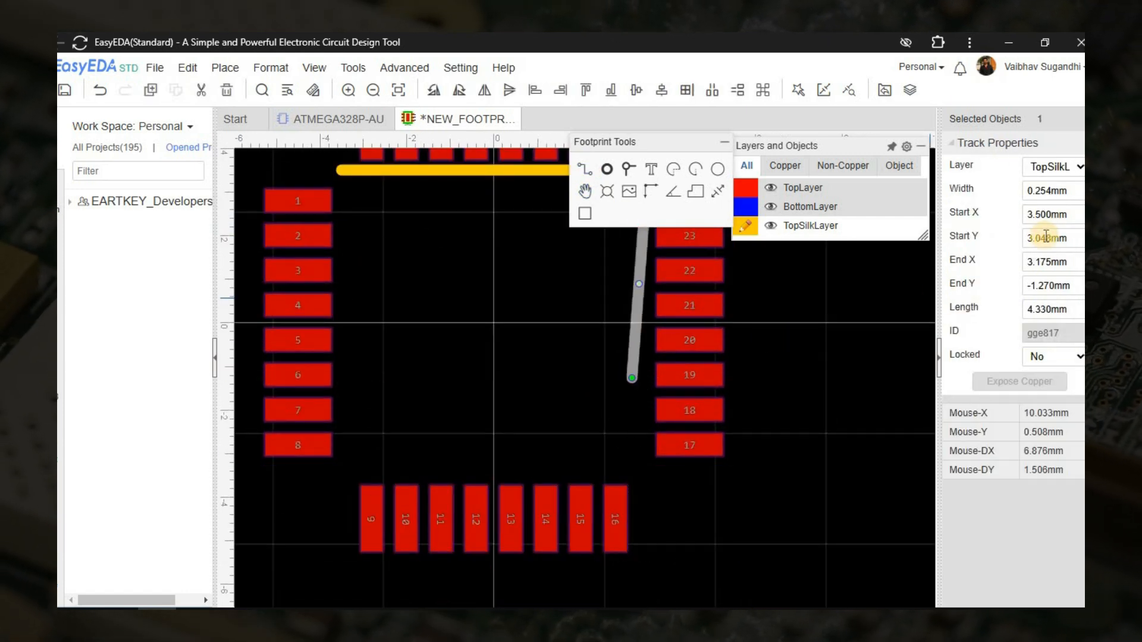
text(3.5)
key(Return)
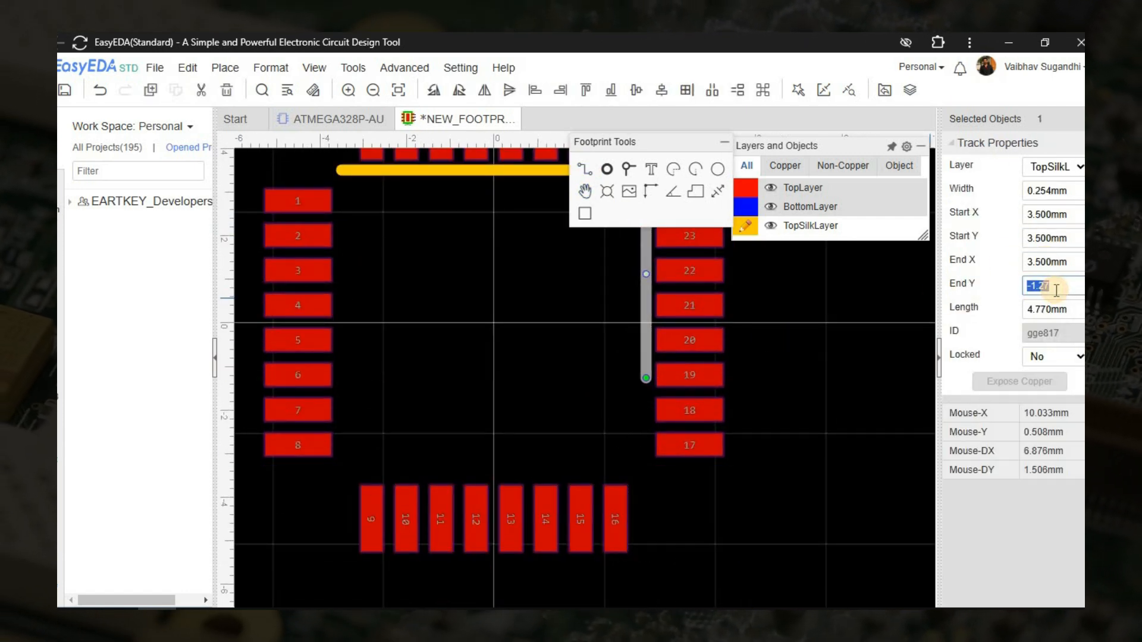
Step: Draw a horizontal silkscreen track at about Y -3.2 mm, just above the bottom pad row
click(584, 170)
click(356, 461)
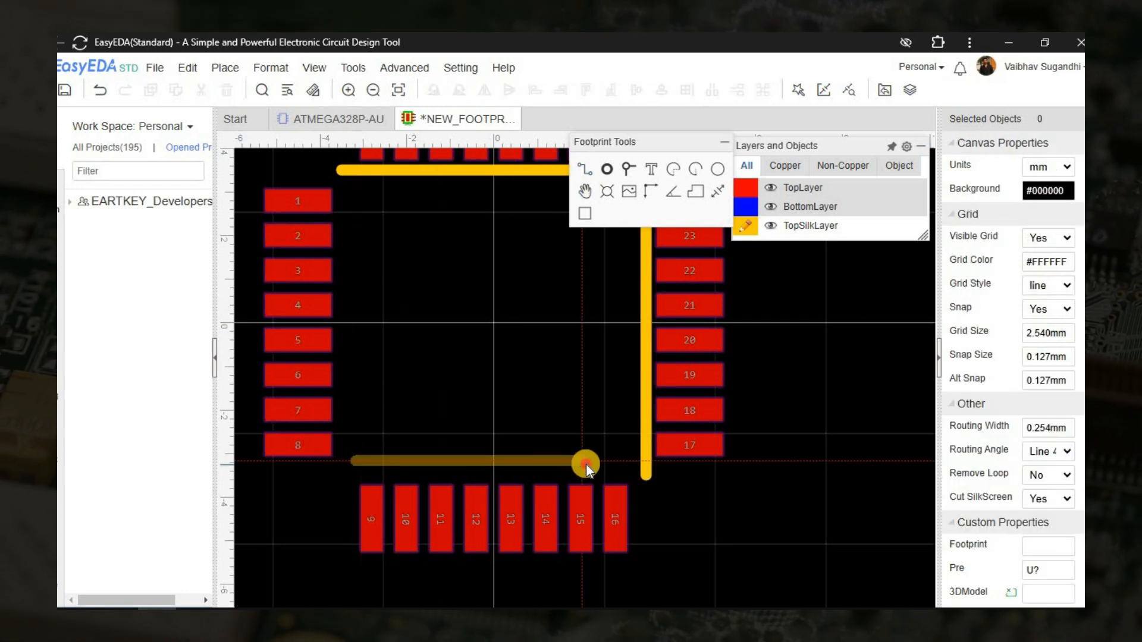
click(587, 463)
right_click(586, 463)
Step: Set the lower silkscreen track's start to X -3.5, Y -3.5 mm and its end to X 3.5, Y -3.5 mm
click(586, 463)
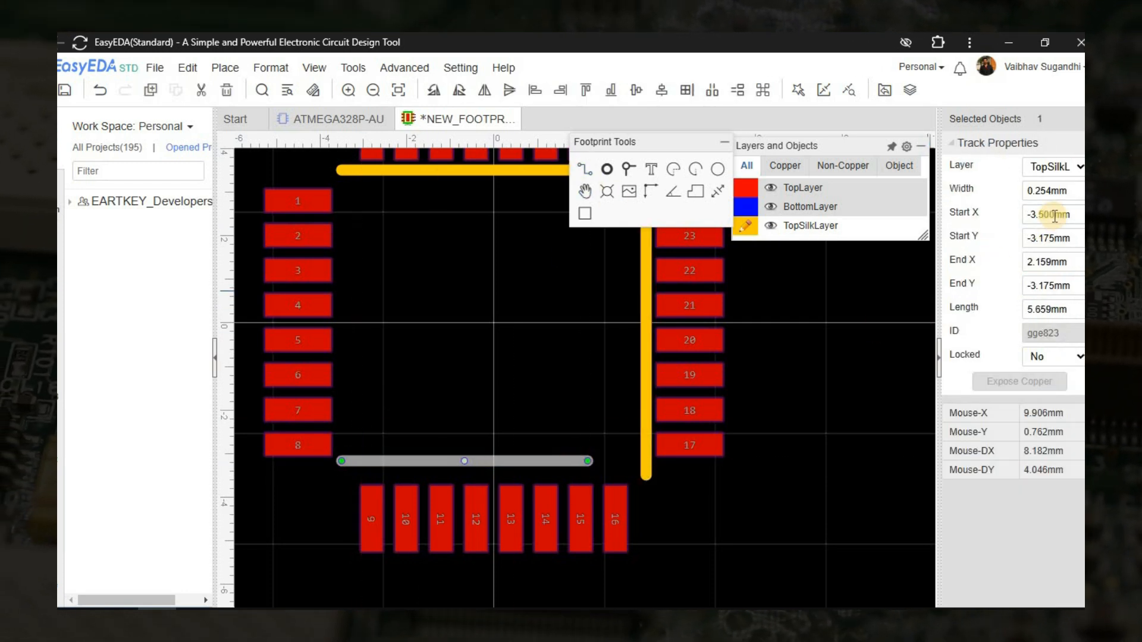
click(1055, 236)
text(-3.5)
key(Return)
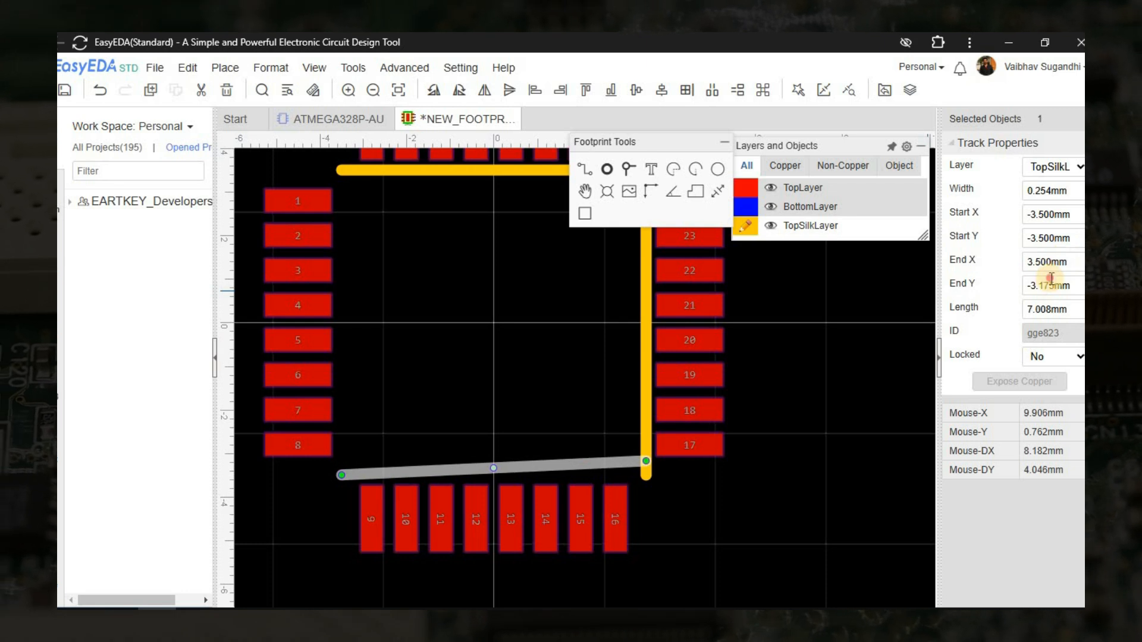
click(1052, 279)
text(-3.5)
key(Return)
click(547, 383)
Step: Draw a vertical silkscreen track about 6.1 mm long at about X -3.3 mm, beside the left pad column
right_drag(547, 383, 672, 457)
click(580, 169)
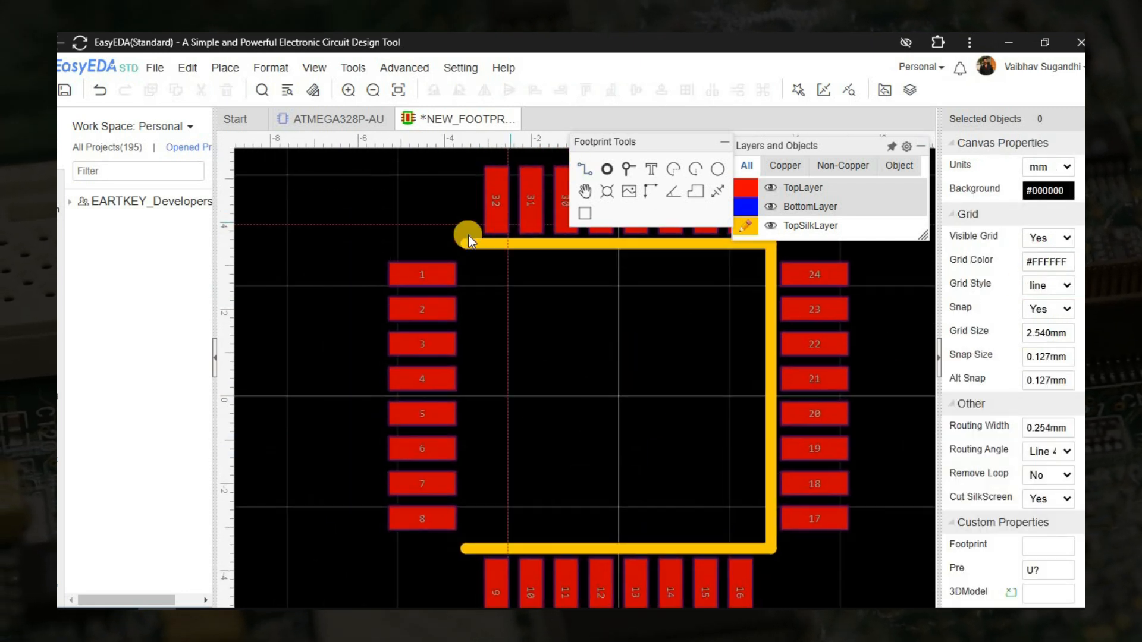
click(474, 257)
click(471, 524)
right_click(472, 523)
Step: Set the left silkscreen track's start to X -3.5, Y 3.5 mm and its end to X -3.5, Y -3.5 mm
click(471, 506)
click(1051, 214)
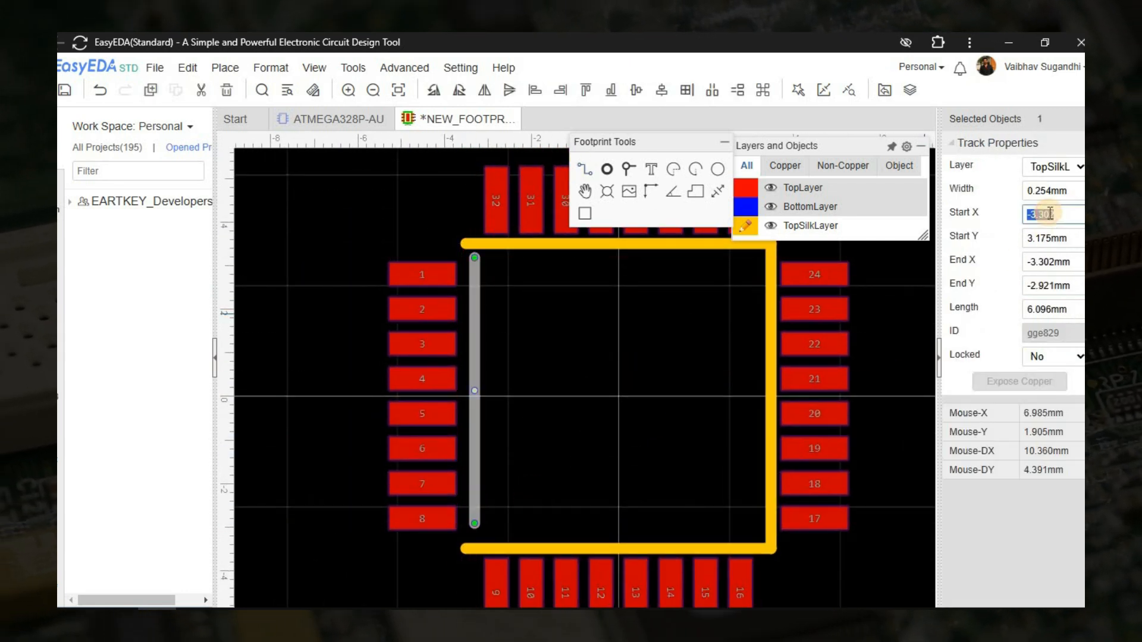
text(-3.5)
key(Return)
text(3.5)
key(Return)
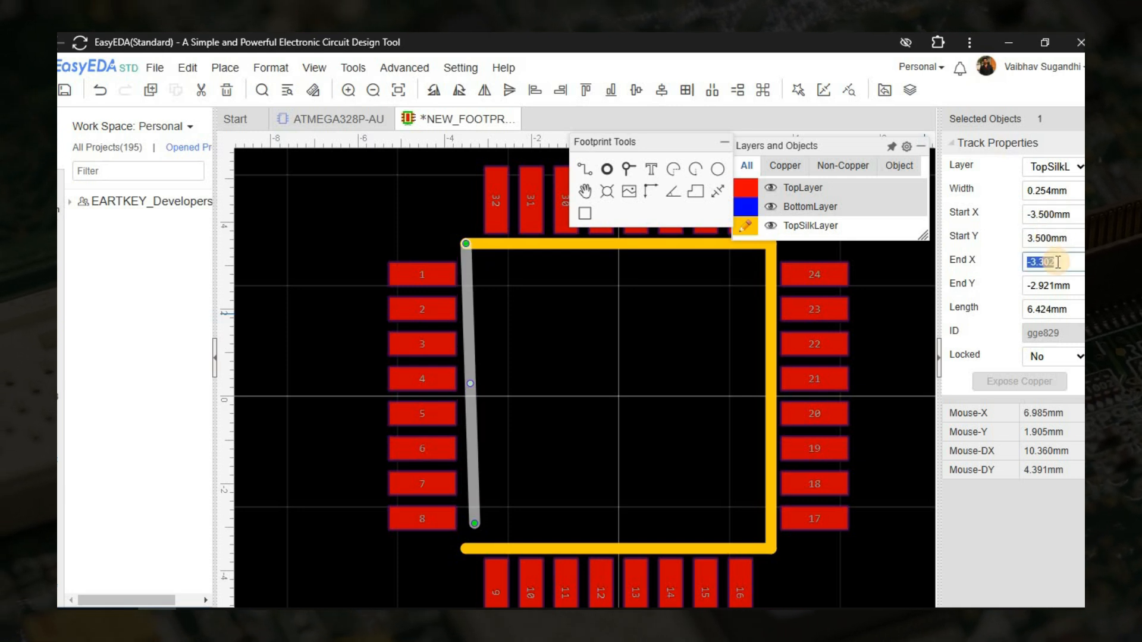
text(-3.5)
key(Return)
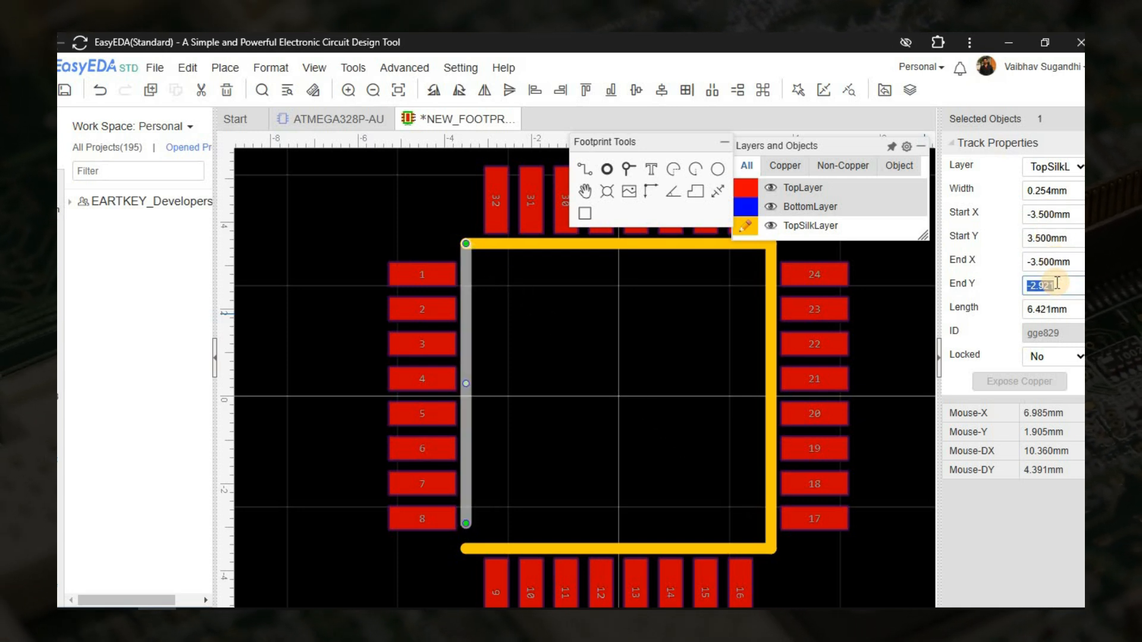
click(582, 387)
Step: Draw a diagonal silkscreen track about 1.37 mm long across the outline corner between pads 1 and 32
scroll(581, 388, up, 5)
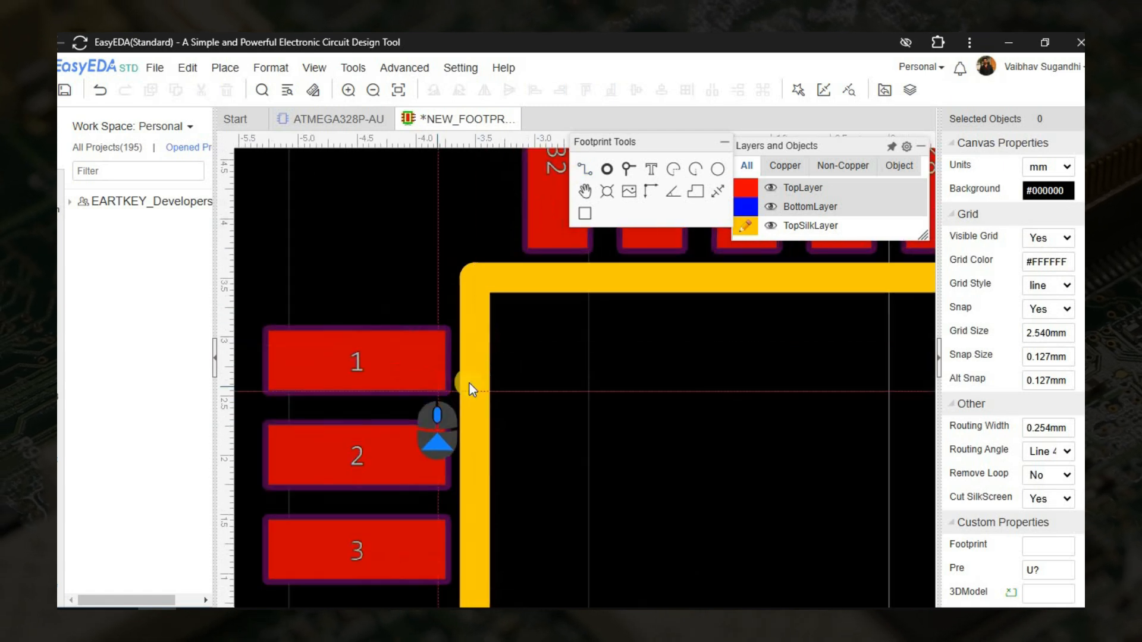
scroll(477, 391, up, 4)
click(483, 388)
scroll(564, 338, down, 4)
right_drag(612, 285, 563, 397)
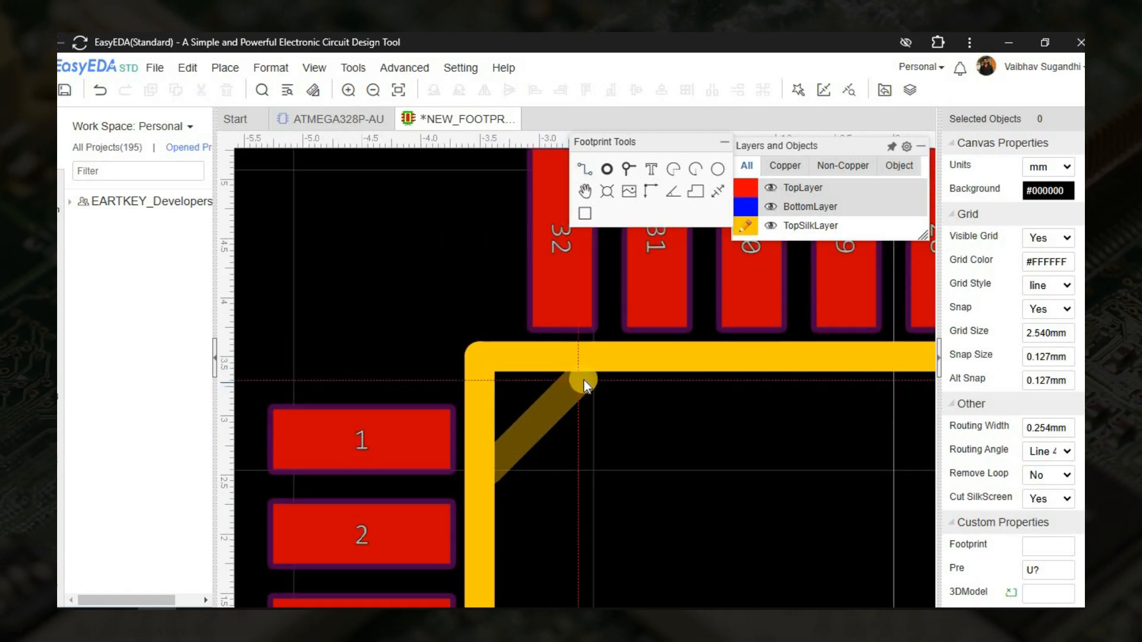
scroll(583, 379, up, 3)
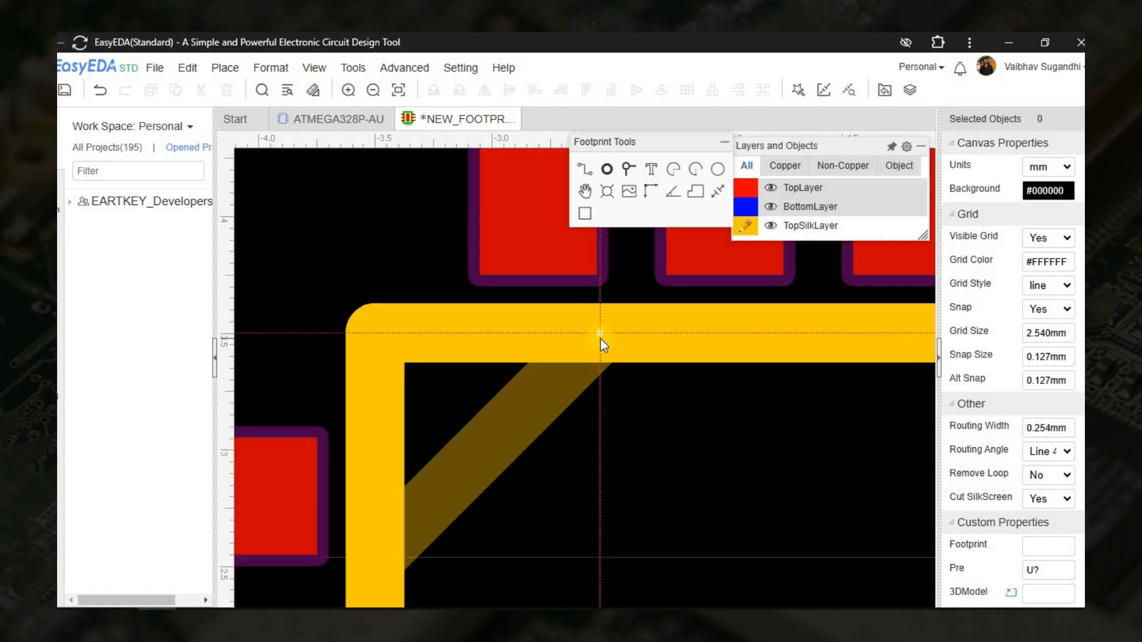
click(601, 338)
Step: Shorten the top silkscreen track so it starts at the diagonal's upper end, at about X -2.54 mm
click(557, 389)
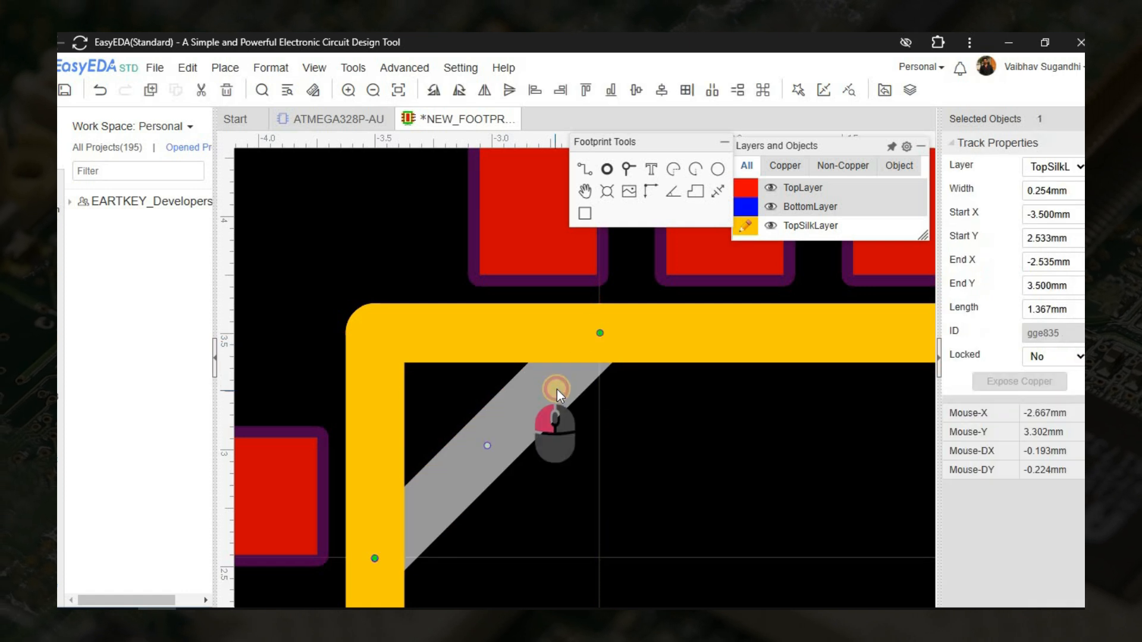
click(437, 338)
drag(376, 332, 594, 333)
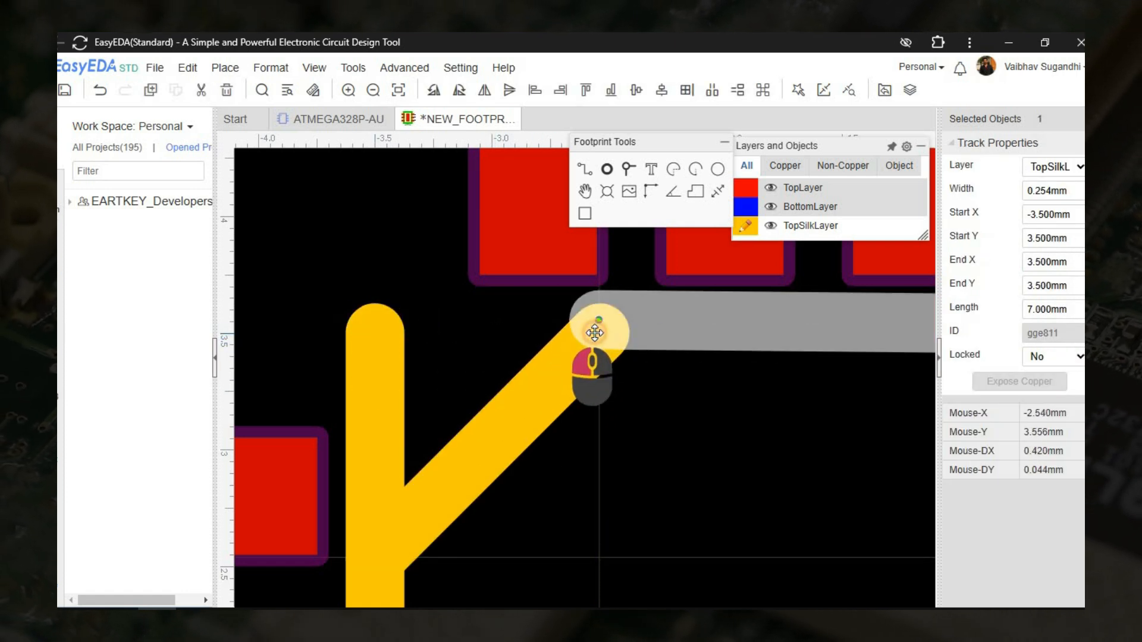
Step: Set the diagonal track's start Y to 2.5 mm, end X to -2.5 mm and length to 1.5 mm, and straighten its lower end
click(573, 393)
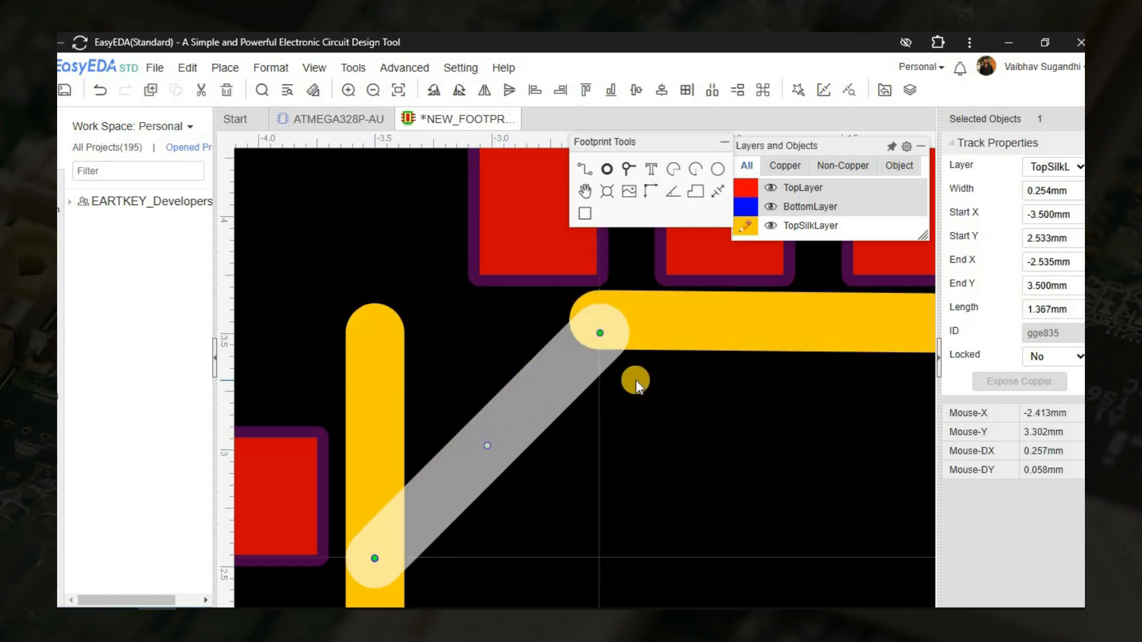
click(1053, 239)
text(2)
click(1049, 264)
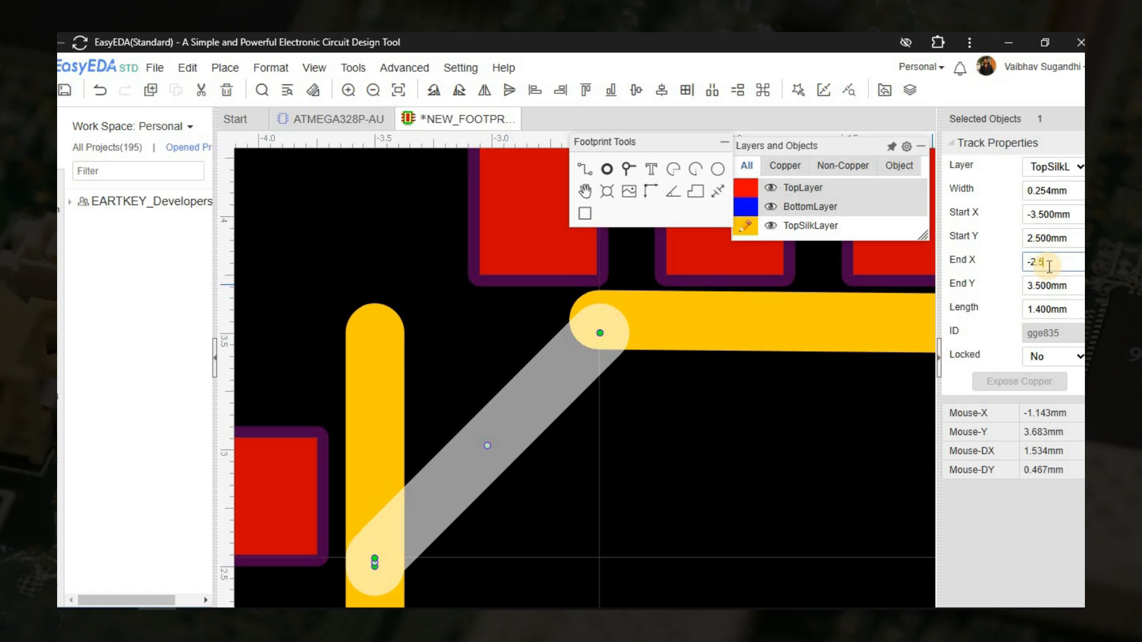
key(Return)
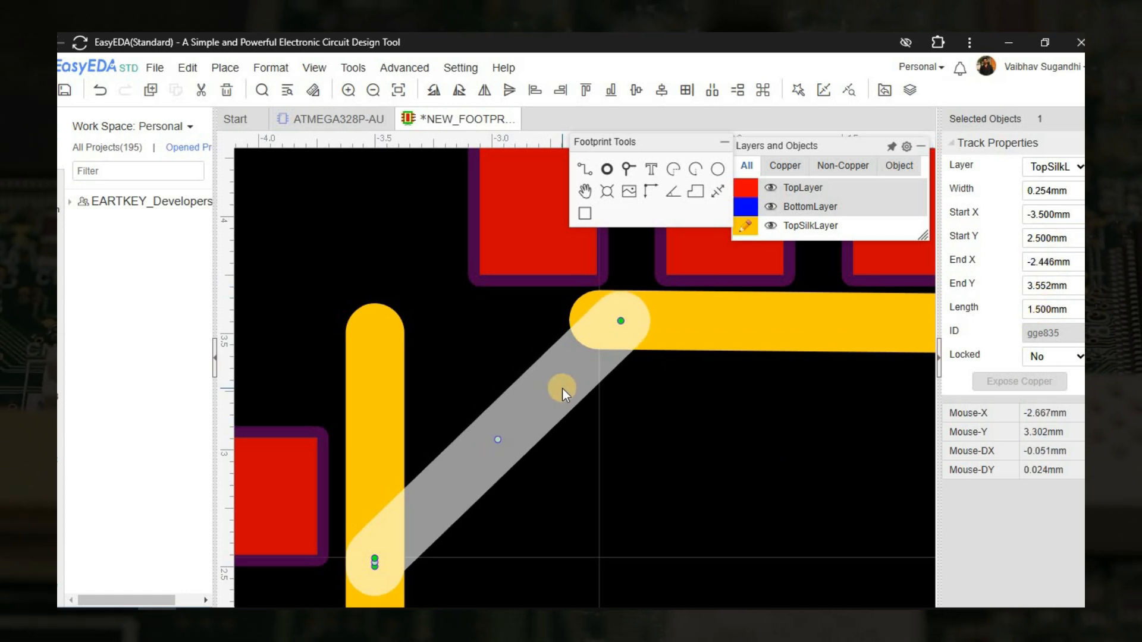
drag(562, 388, 564, 392)
click(543, 477)
click(529, 428)
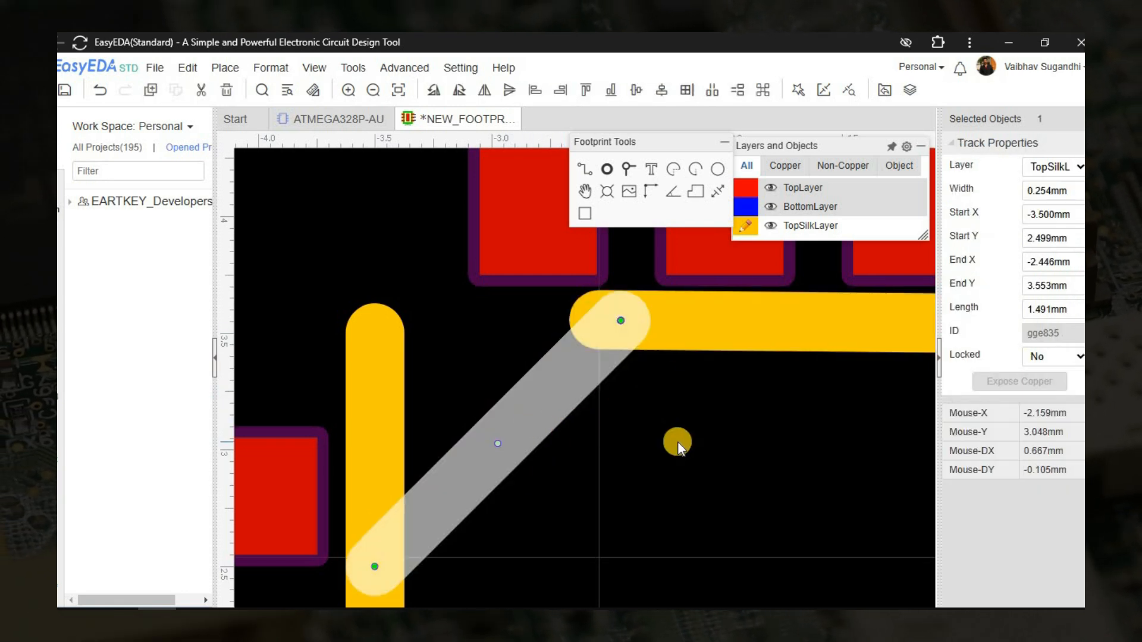
Step: Set the top silkscreen track's start X to -2.5 mm
click(681, 331)
click(1043, 216)
text(-3)
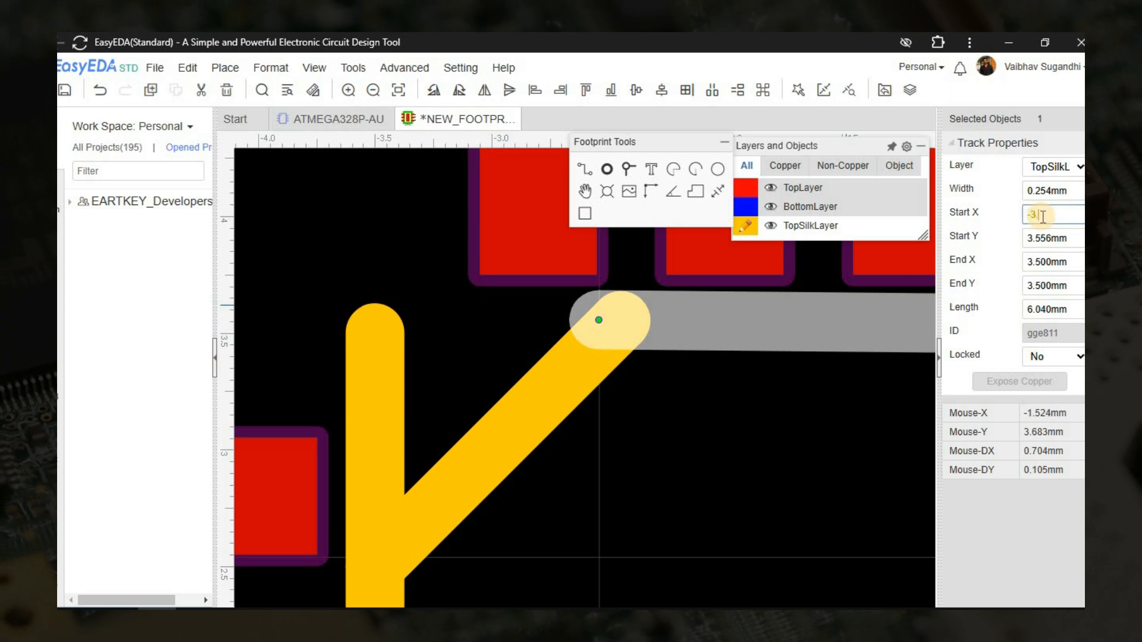
text(.5)
key(Return)
text(-2.5)
key(Return)
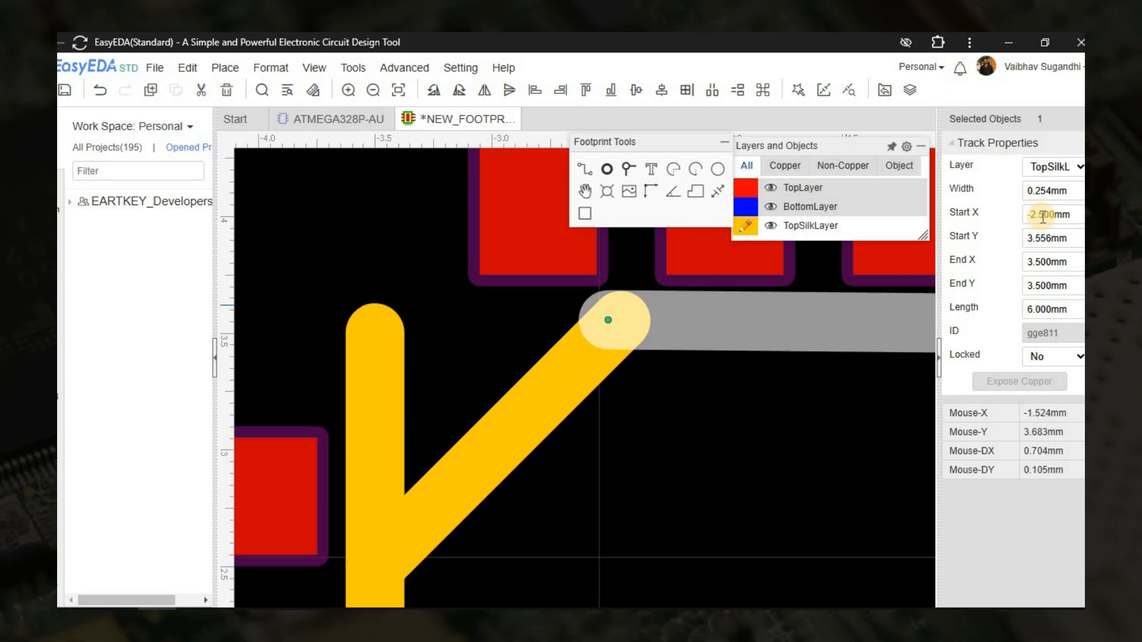
Step: Set the top silkscreen track's start to X -2.45, Y 3.5 mm
click(1043, 218)
text(-2.499)
key(Return)
click(1042, 218)
text(-2.4)
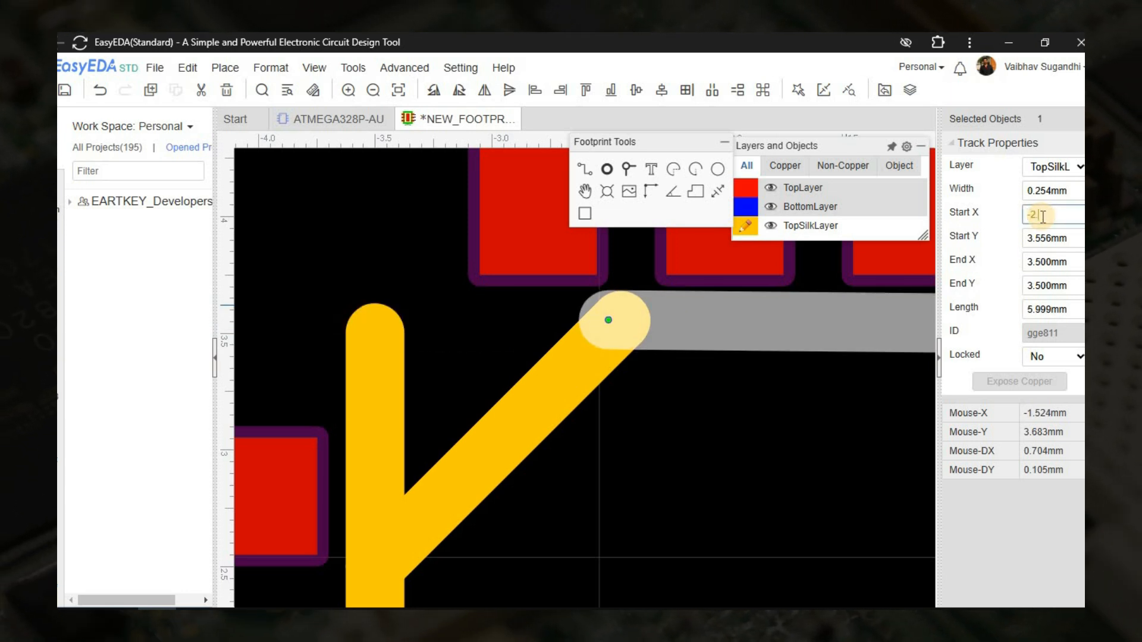
key(Return)
text(-2.45)
key(Return)
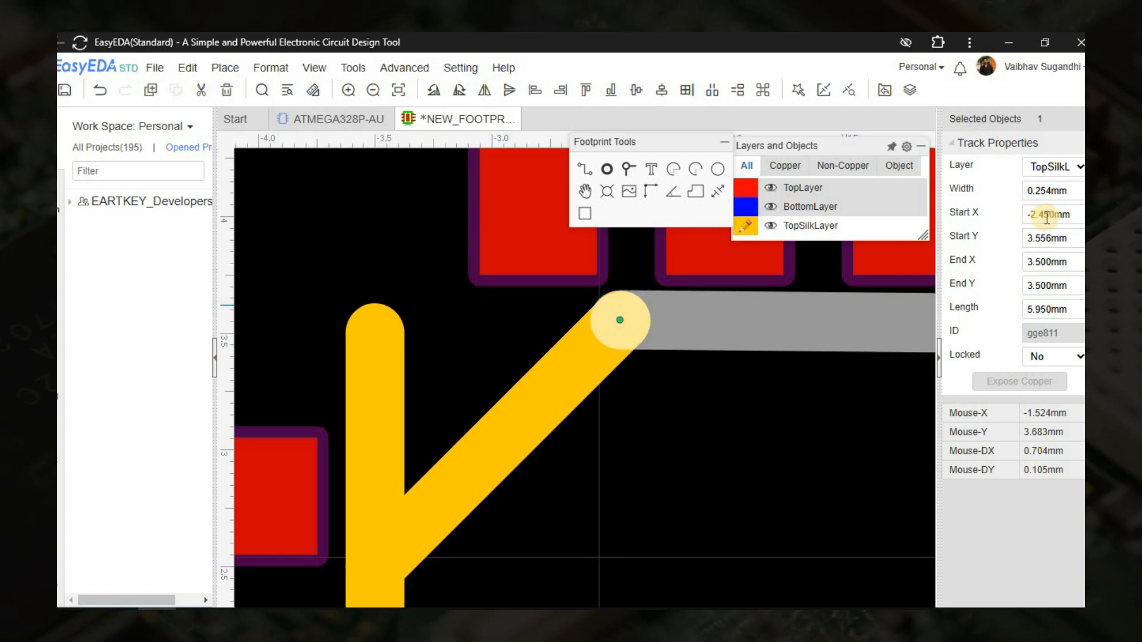
click(1051, 240)
text(3.5)
key(Return)
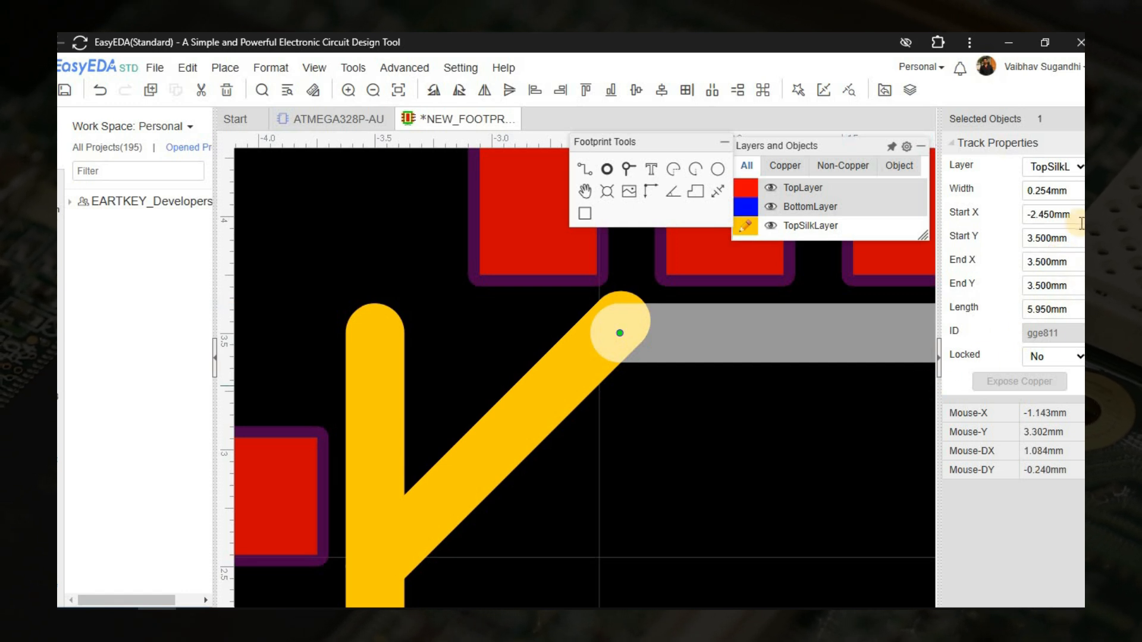
Step: Set the diagonal corner track's start Y to 2.45 mm and its end to X -2.45, Y 3.5 mm
click(514, 393)
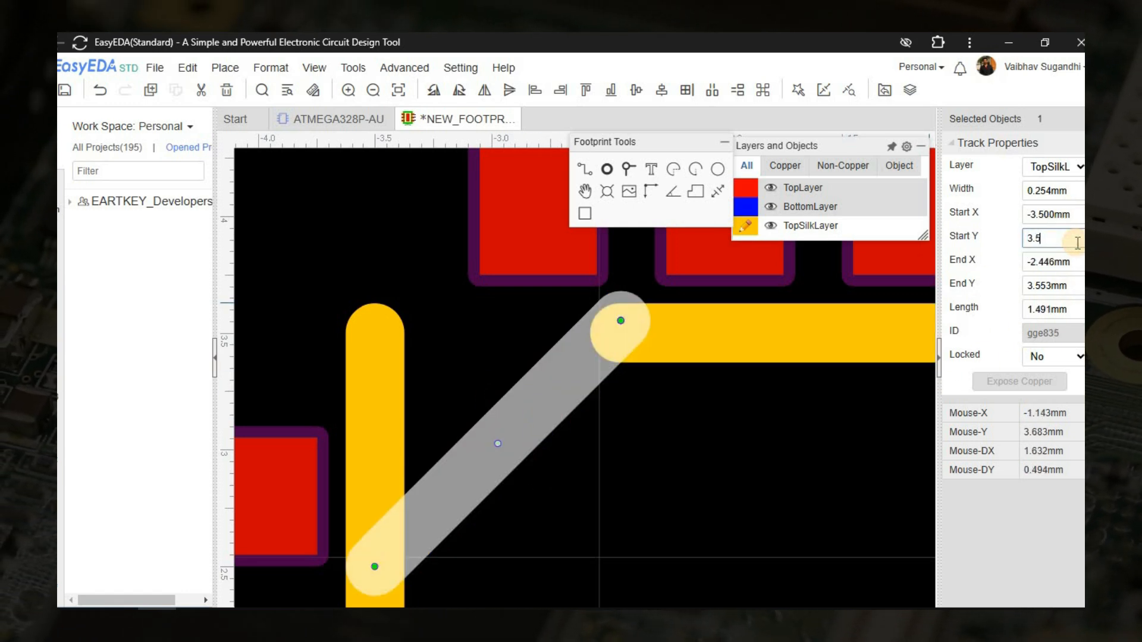
key(Return)
text(2.45)
key(Return)
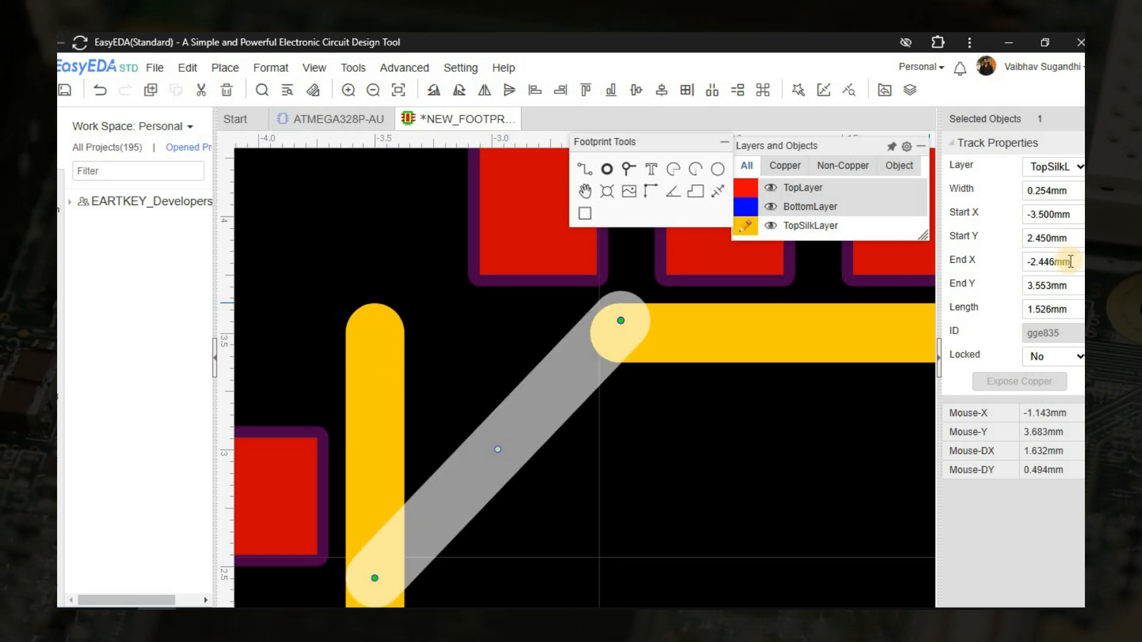
click(1068, 262)
text(-2.45)
key(Return)
click(1065, 285)
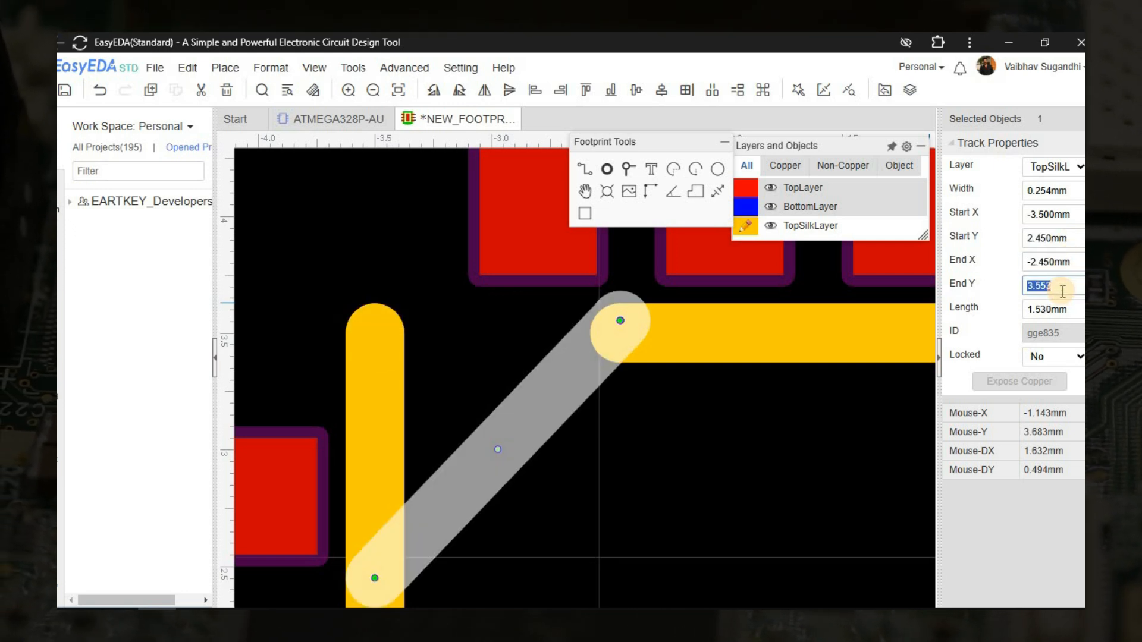
text(3.5)
key(Return)
Step: Adjust the diagonal track's lower bend so it falls back onto its start point on the left outline track
drag(569, 384, 583, 425)
right_click(676, 334)
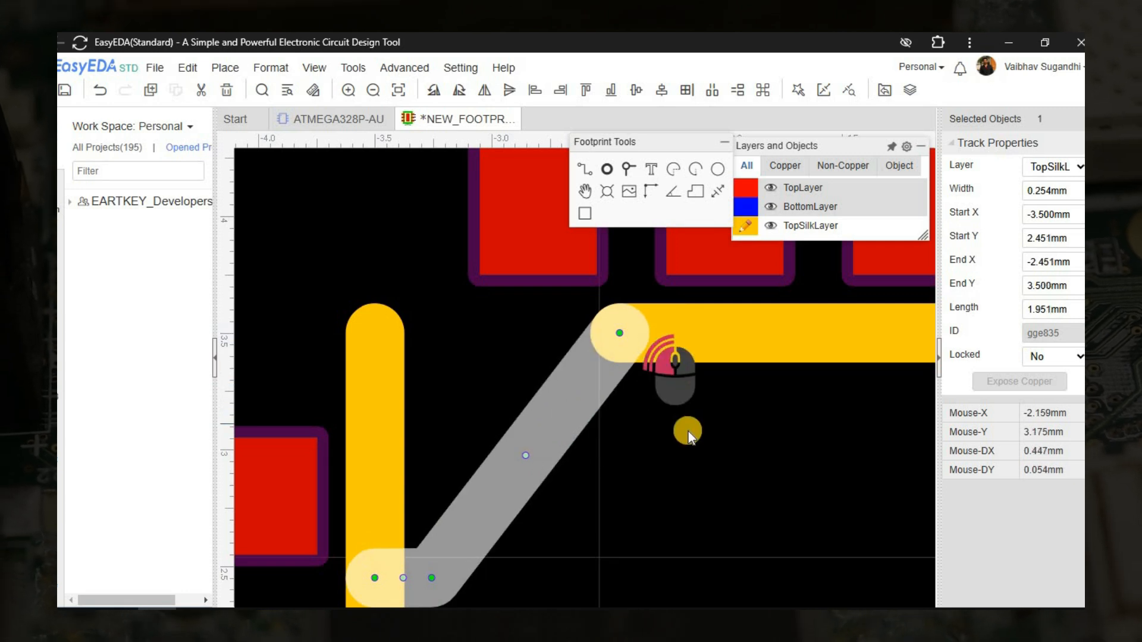
right_drag(664, 461, 672, 374)
drag(445, 490, 385, 491)
Step: Shorten the left silkscreen track to the diagonal's lower end, with its start at X -3.5, Y 2.45 mm
click(370, 359)
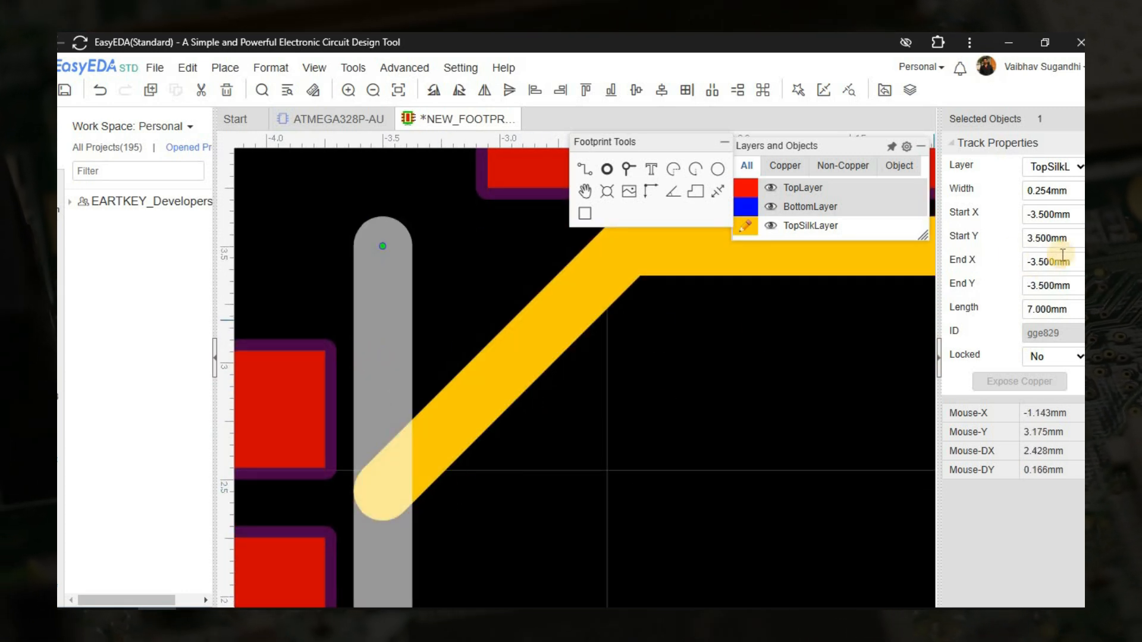
drag(382, 246, 399, 352)
double_click(1053, 215)
text(500)
key(Return)
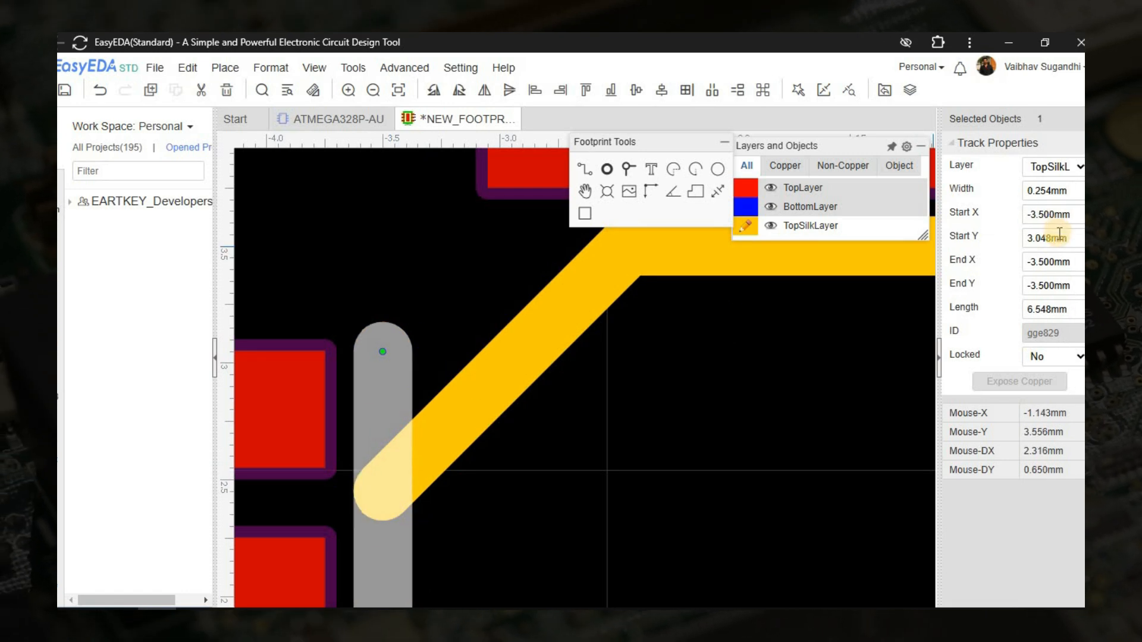
text(2.45)
key(Return)
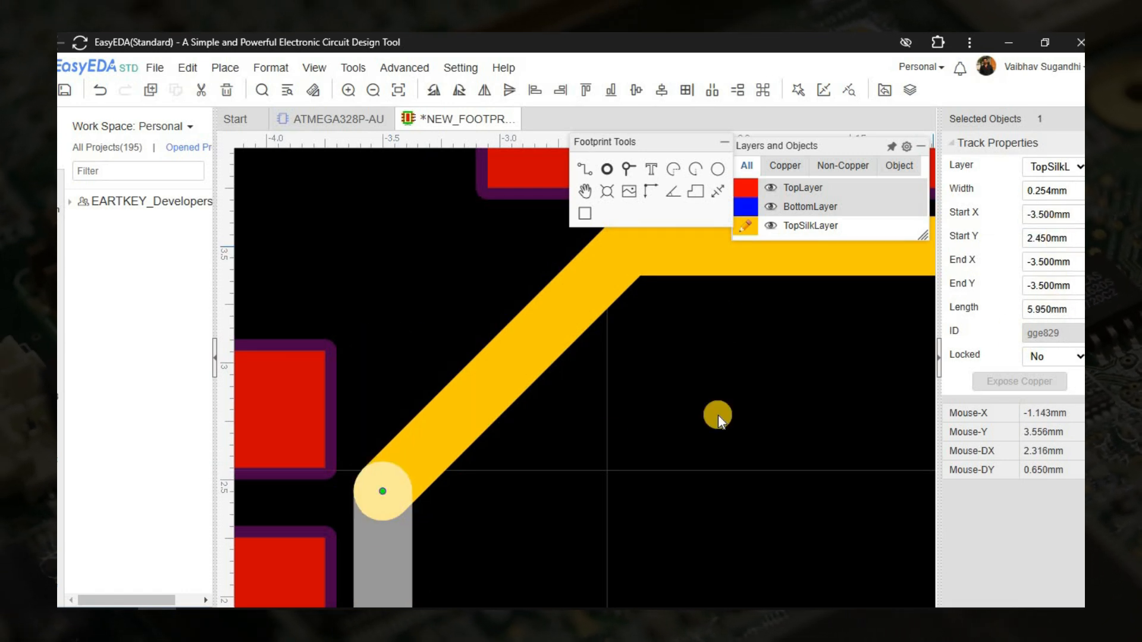
click(719, 415)
Step: Draw a small silkscreen circle with a radius of about 0.28 mm just inside the chamfered corner near pad 1
scroll(452, 345, down, 4)
scroll(543, 349, up, 3)
right_drag(542, 350, 589, 402)
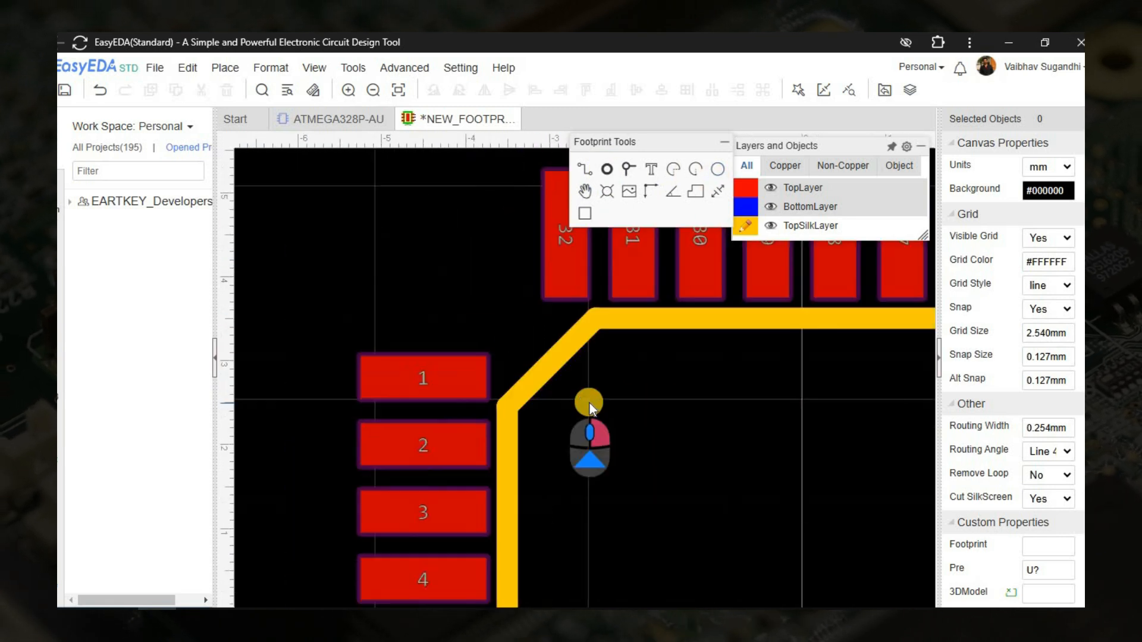
scroll(589, 401, up, 2)
click(596, 399)
click(618, 442)
right_click(618, 443)
mouse_move(619, 443)
mouse_down()
mouse_move(636, 483)
mouse_move(619, 464)
mouse_up()
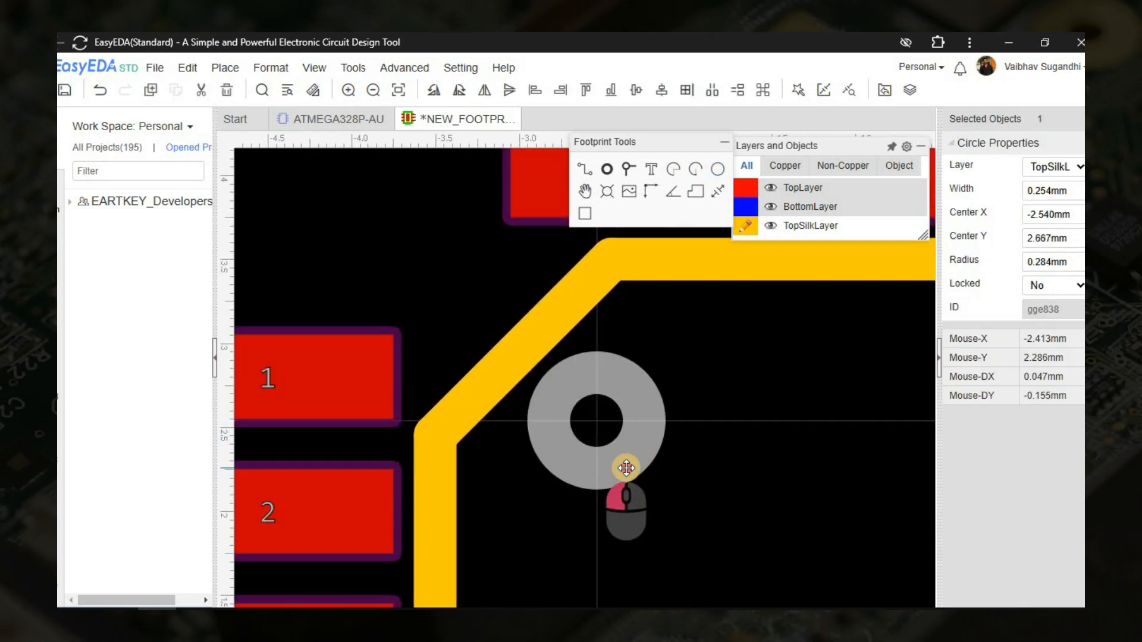
Step: Set the pin 1 circle's line width to 0.5 mm and reduce its radius to make a solid dot
double_click(1047, 191)
text(0.5)
key(Return)
drag(644, 421, 619, 421)
click(716, 425)
Step: Draw a closed triangular silkscreen marker about 0.76 mm tall outside the left pad column, pointing at pad 1
scroll(716, 446, down, 5)
right_drag(716, 447, 623, 301)
scroll(598, 166, up, 2)
click(588, 169)
scroll(619, 434, up, 6)
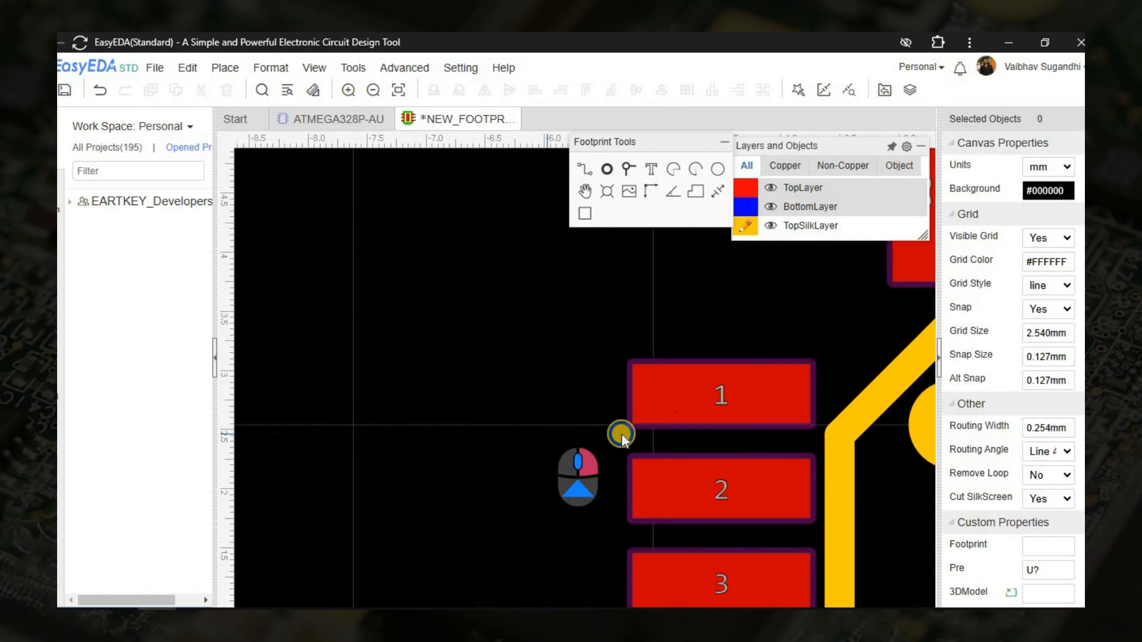
click(591, 348)
click(591, 457)
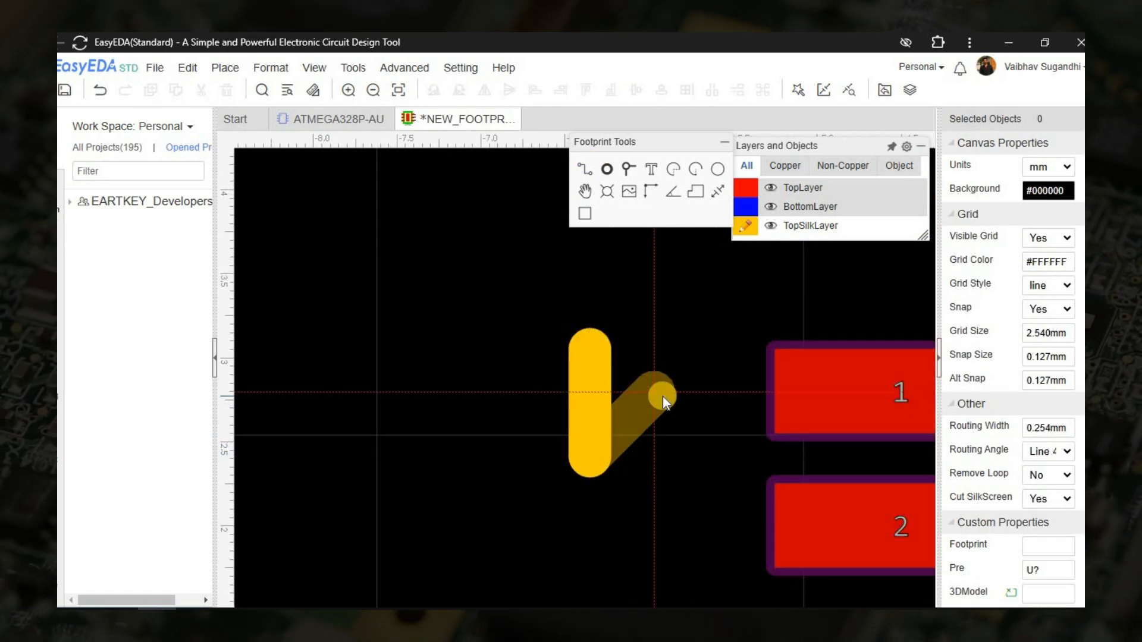
click(667, 395)
click(586, 366)
scroll(586, 350, up, 3)
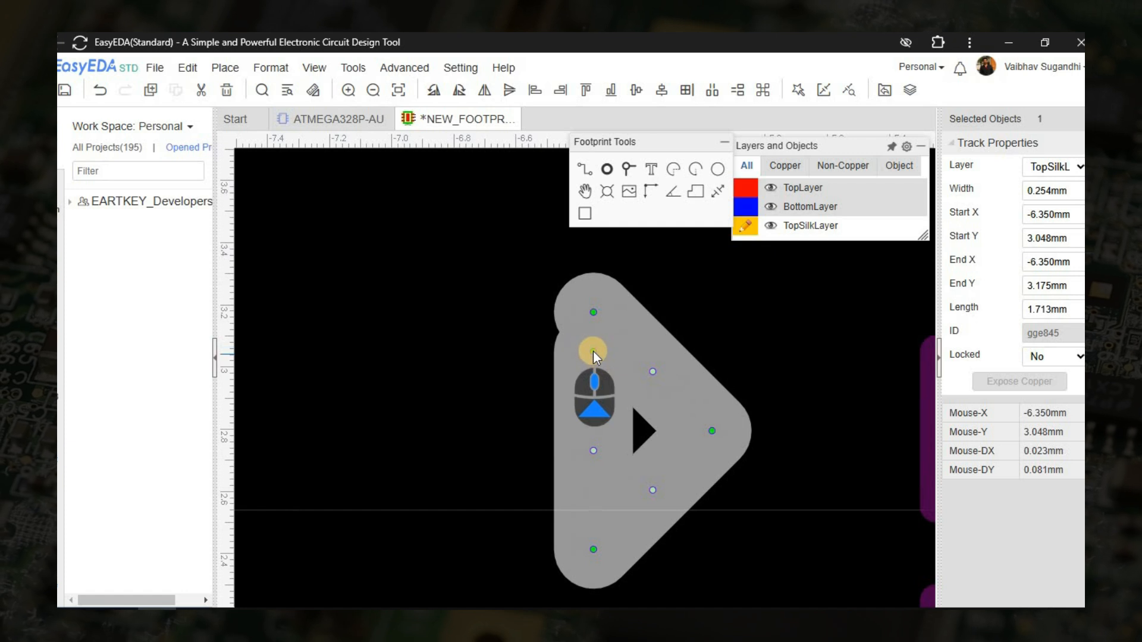
drag(594, 351, 593, 313)
click(529, 335)
Step: Set the triangular marker's track width to 0.4 mm and move the marker closer to pad 1
scroll(528, 338, down, 5)
click(591, 390)
click(1056, 193)
text(0.4)
key(Return)
mouse_move(575, 395)
mouse_down()
mouse_move(614, 398)
mouse_move(565, 386)
mouse_up()
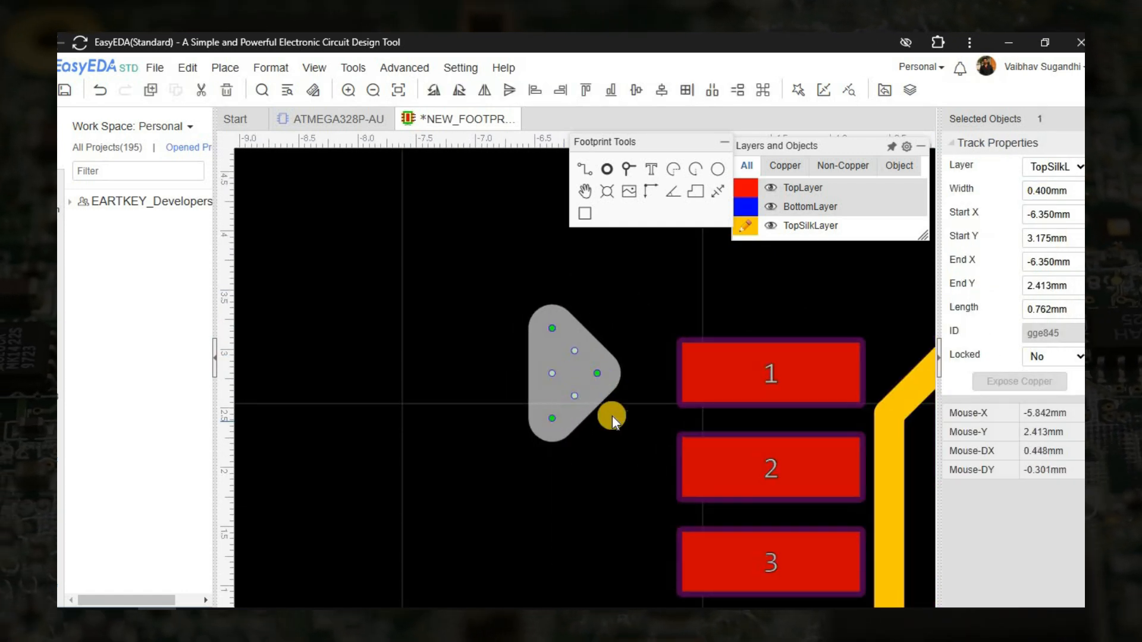
key(Right)
key(Right)
Step: Start saving the footprint and consult the packaging and ordering information in the ATmega328P-AU datasheet in Adobe Acrobat
scroll(619, 476, down, 6)
right_drag(619, 476, 493, 357)
scroll(493, 357, down, 2)
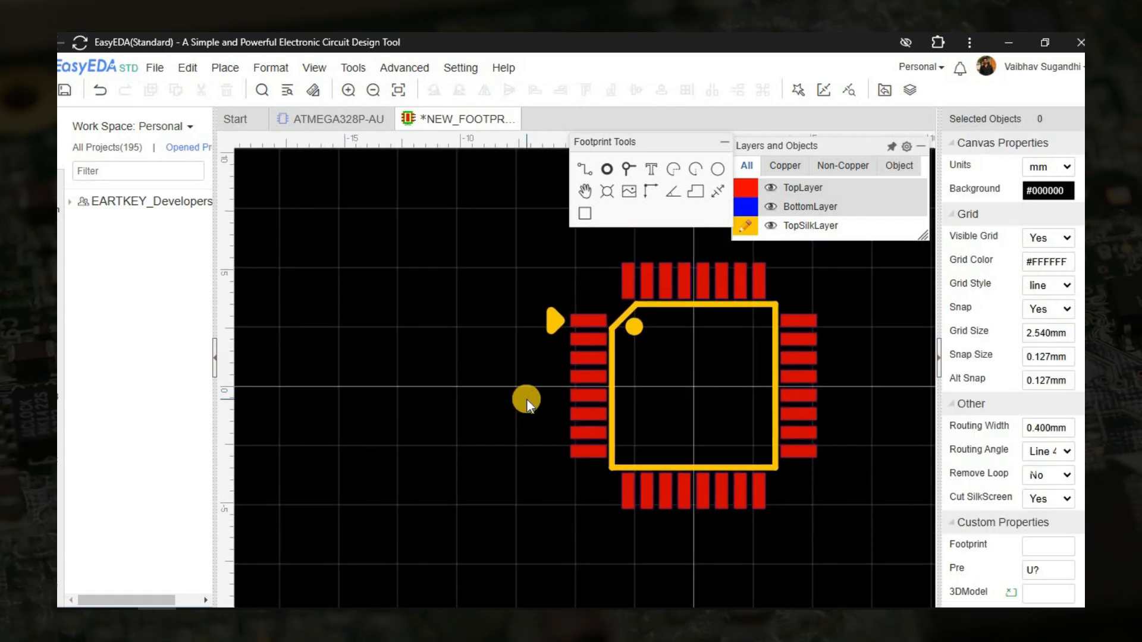
key(ctrl+s)
key(alt+Tab)
scroll(576, 318, up, 3)
scroll(575, 318, up, 3)
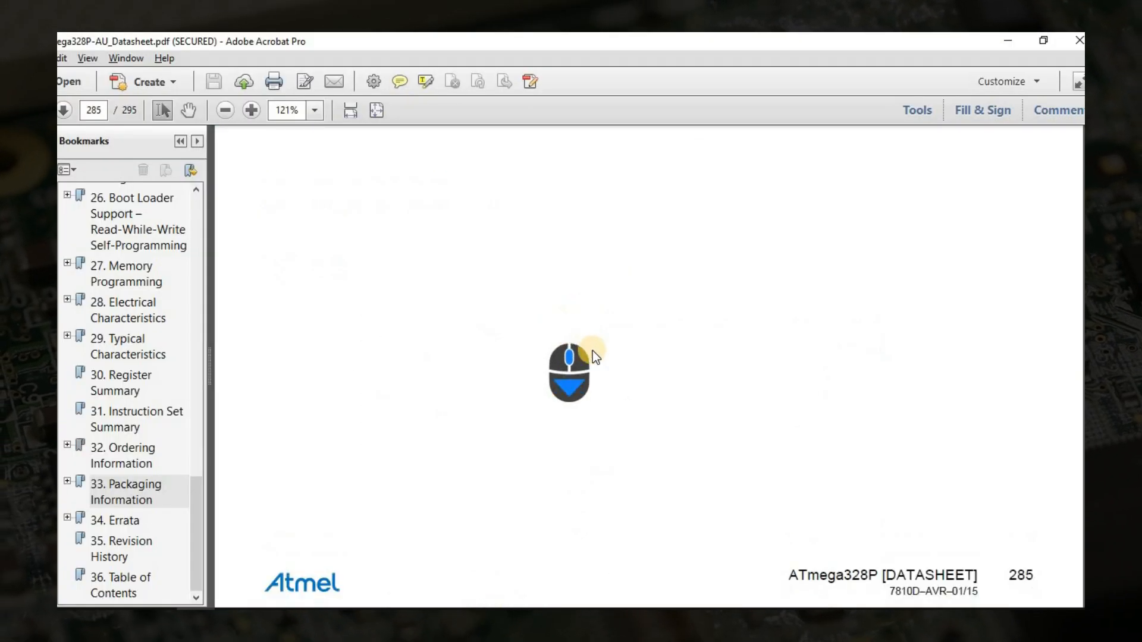
scroll(587, 357, down, 3)
click(122, 455)
key(alt+Tab)
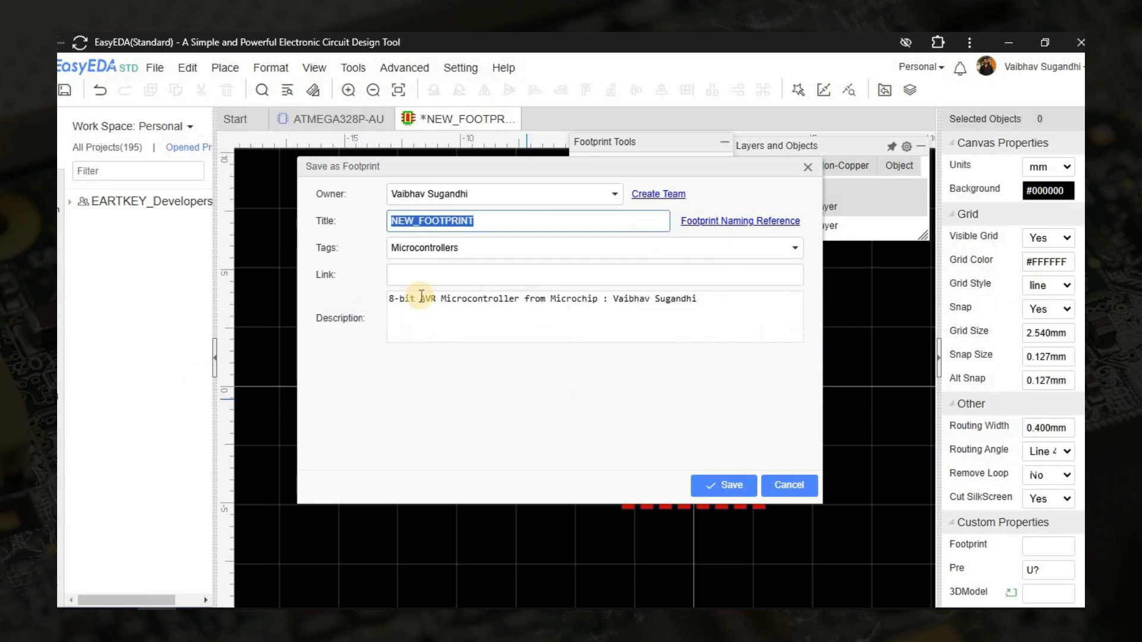
Step: Title the footprint TQFP_32P and replace its tag with TQFP
text(TQFP_)
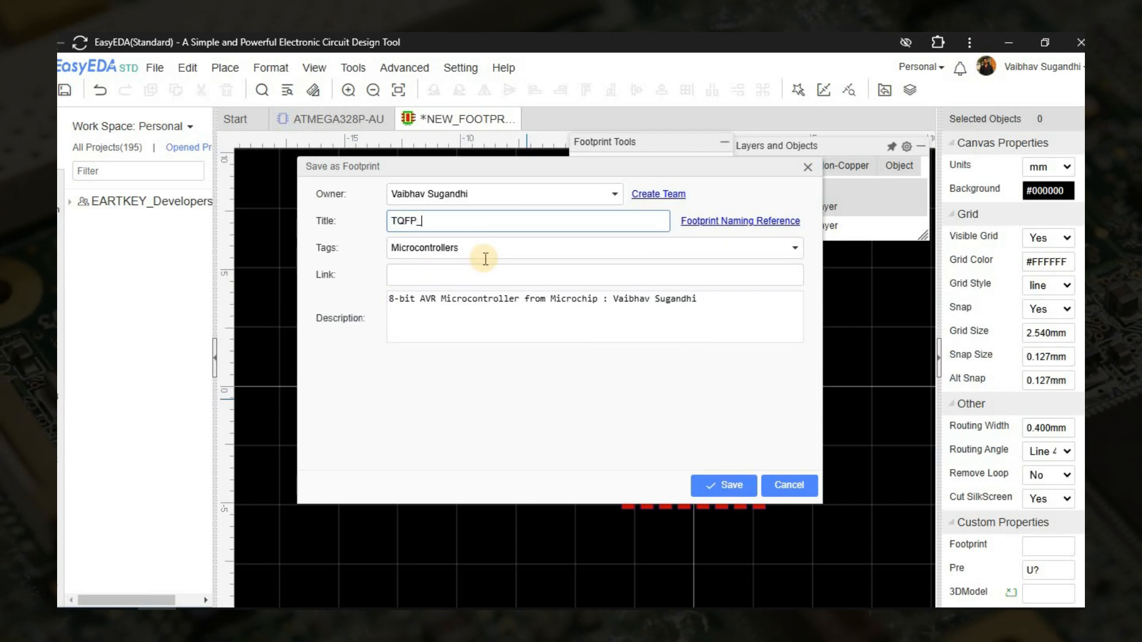
text(32P)
click(486, 256)
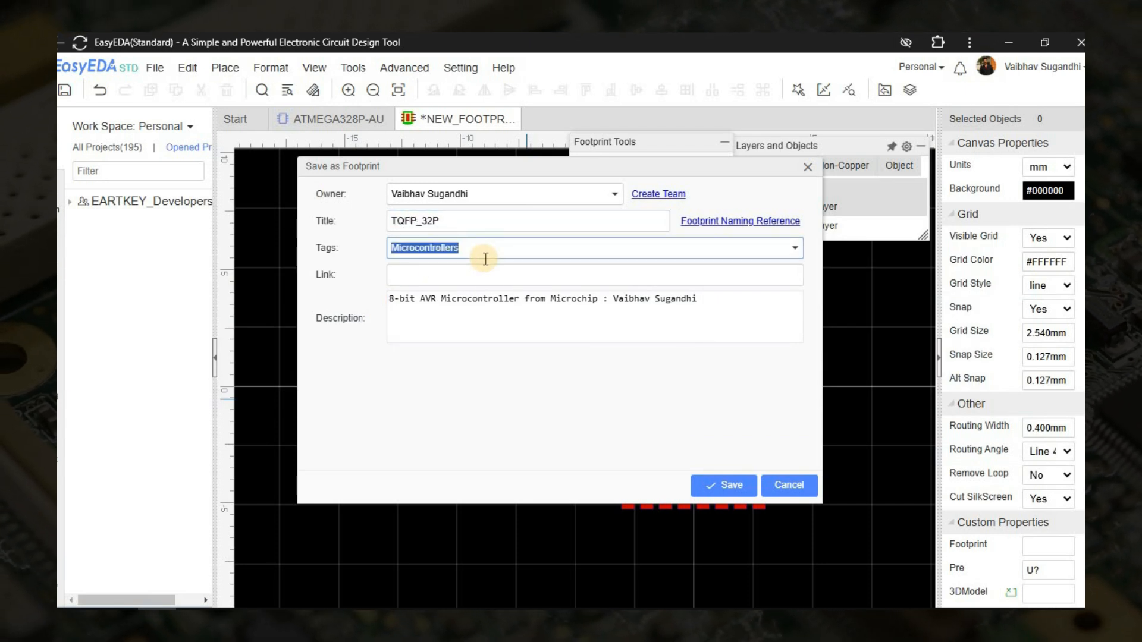
text(TQFP)
Step: Replace the description text before the author's name with "TQFP Package with 32 pins" and save the footprint
click(612, 314)
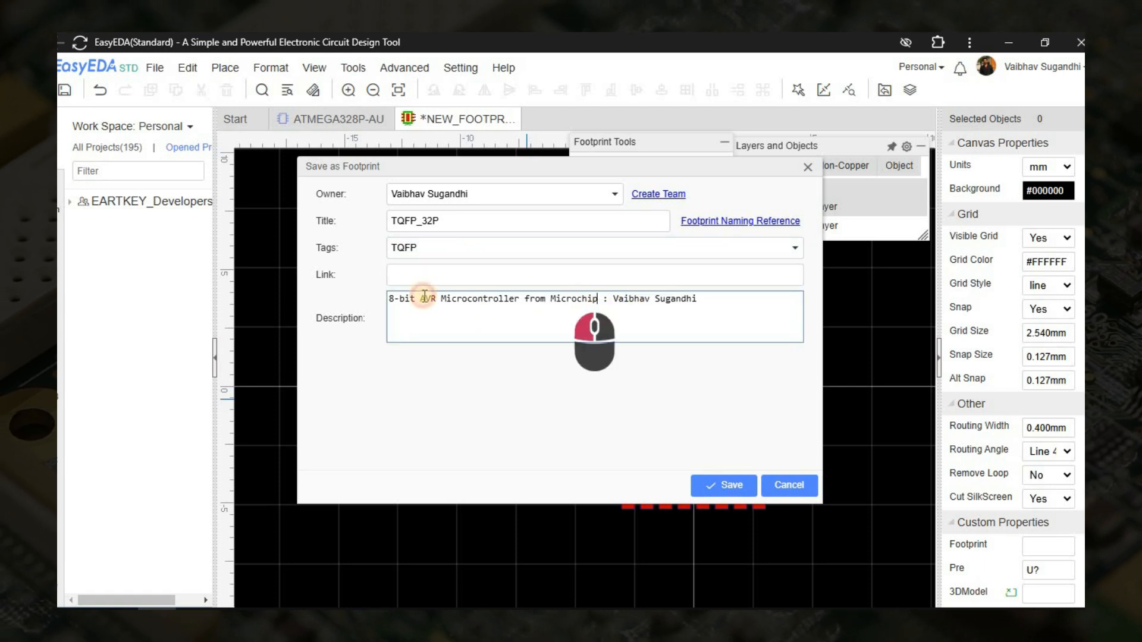
drag(597, 299, 353, 291)
text(TQ)
text(FP Package with 32 p)
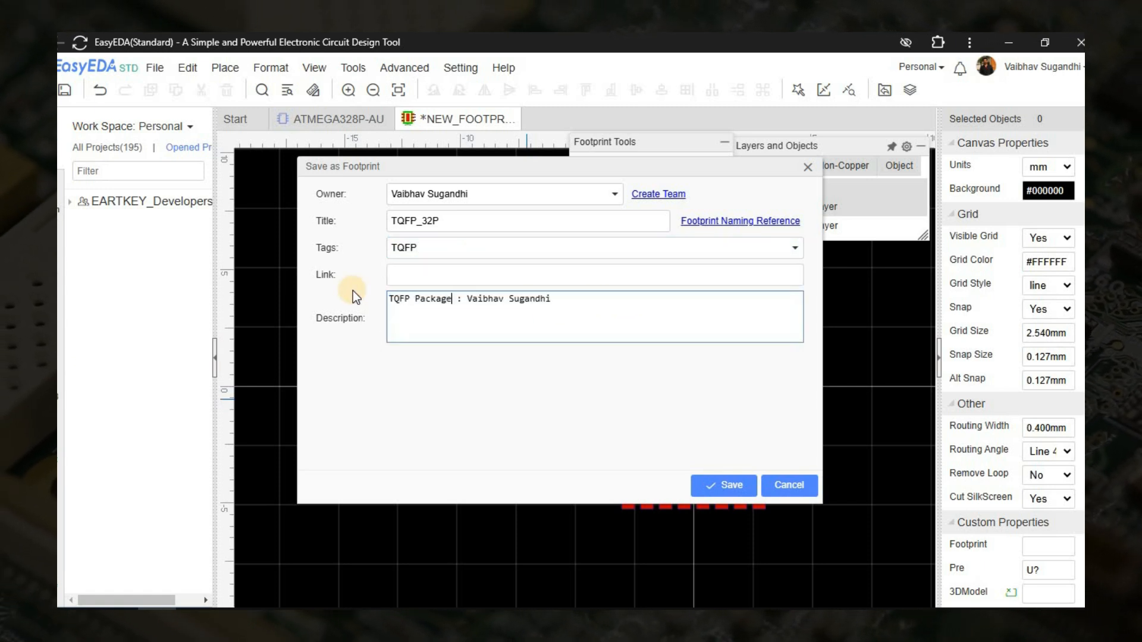
text(ins)
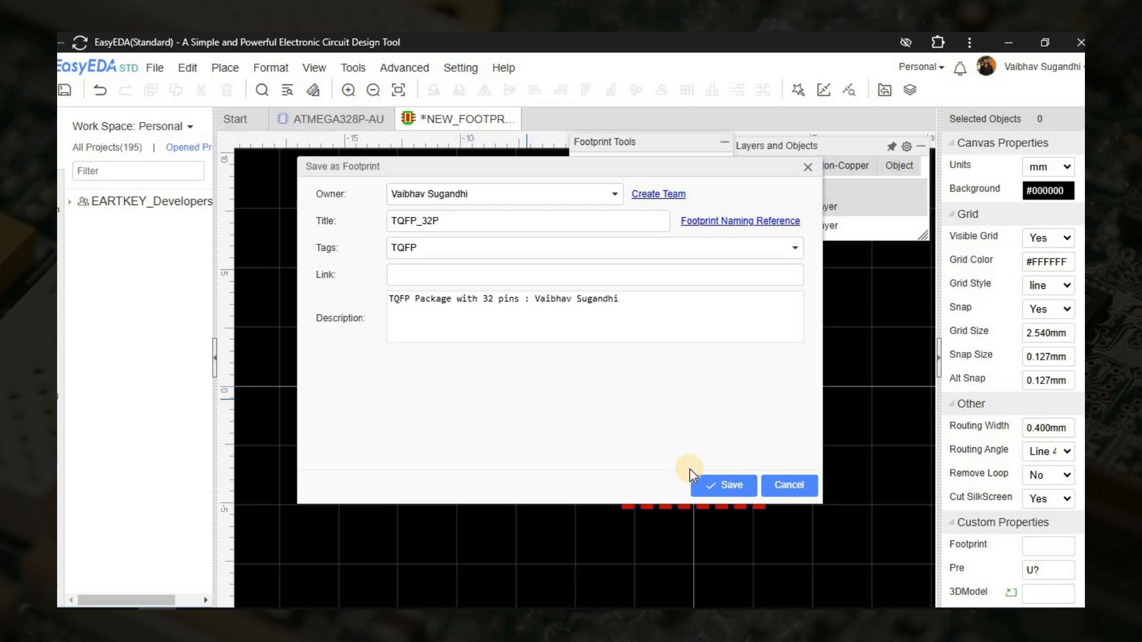
click(702, 483)
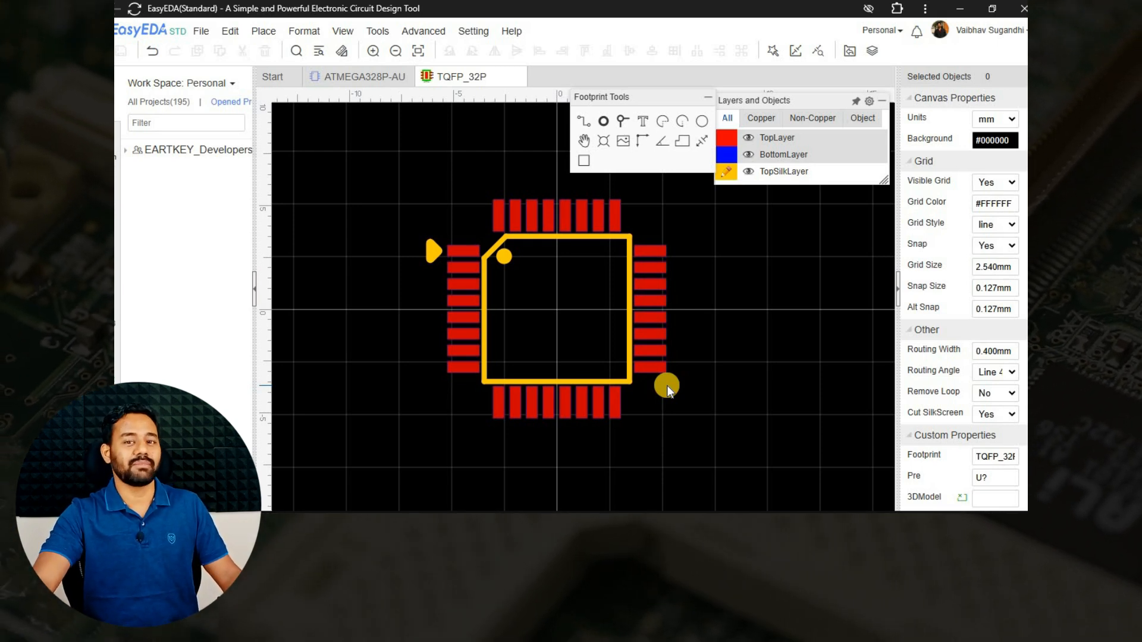
Step: Examine the pad numbering around the footprint and the properties of pad 17
scroll(672, 394, up, 1)
scroll(780, 402, up, 1)
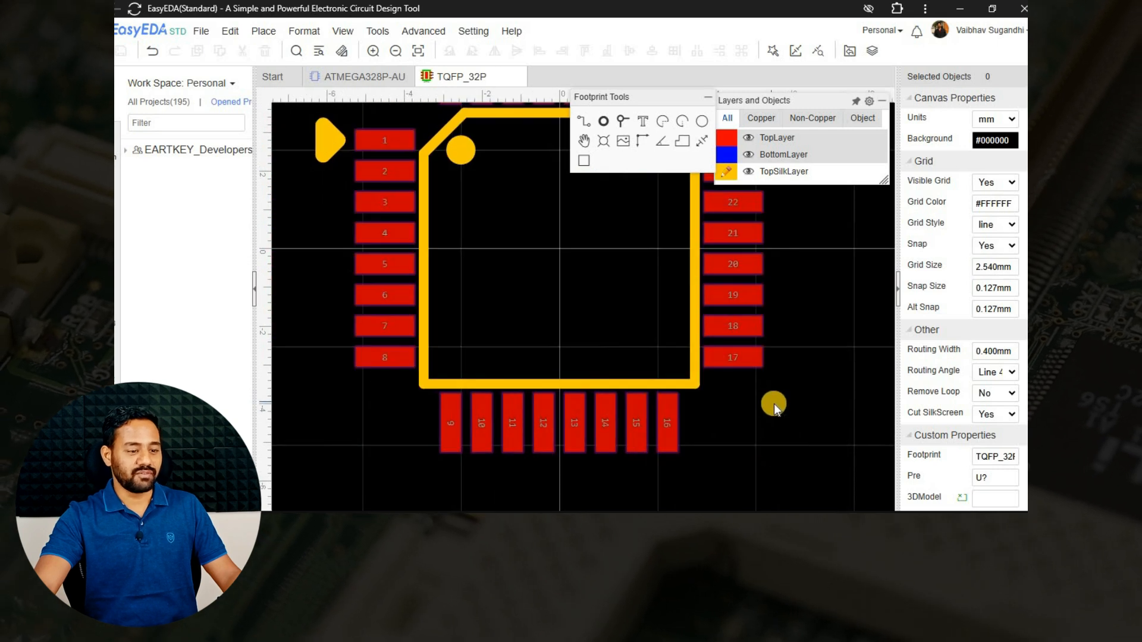
scroll(723, 408, down, 1)
scroll(713, 401, up, 2)
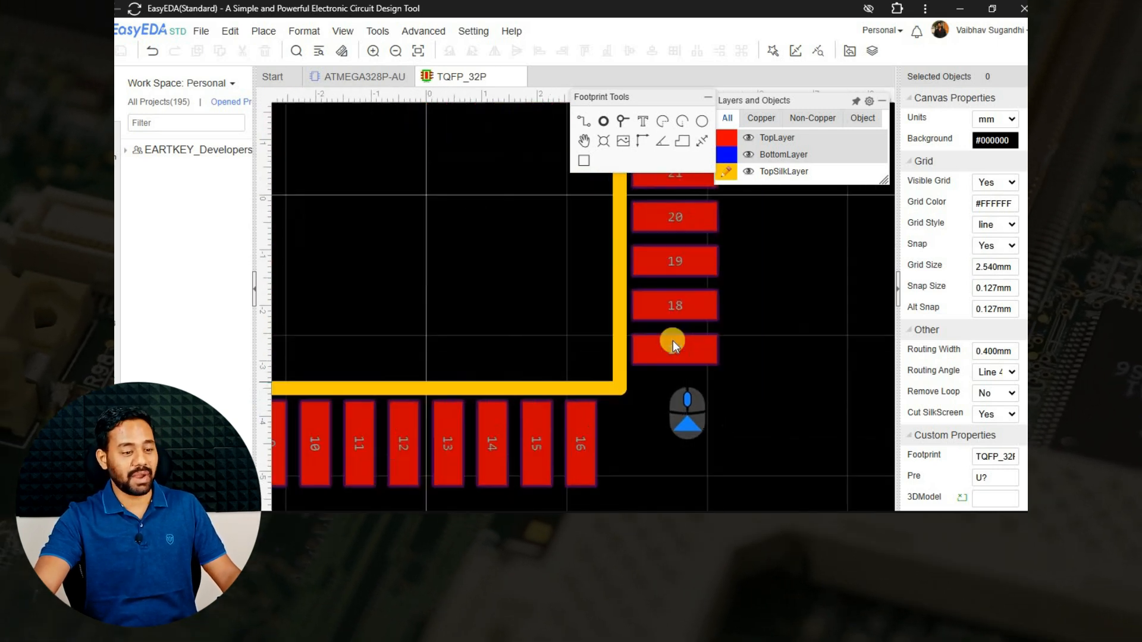
click(673, 344)
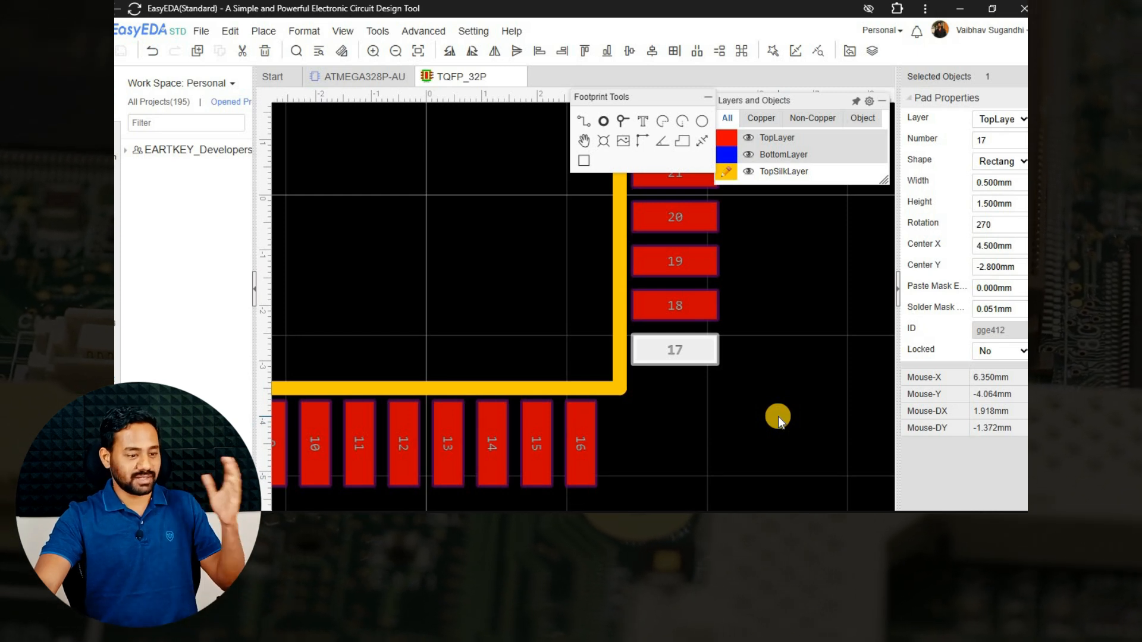
scroll(688, 402, down, 2)
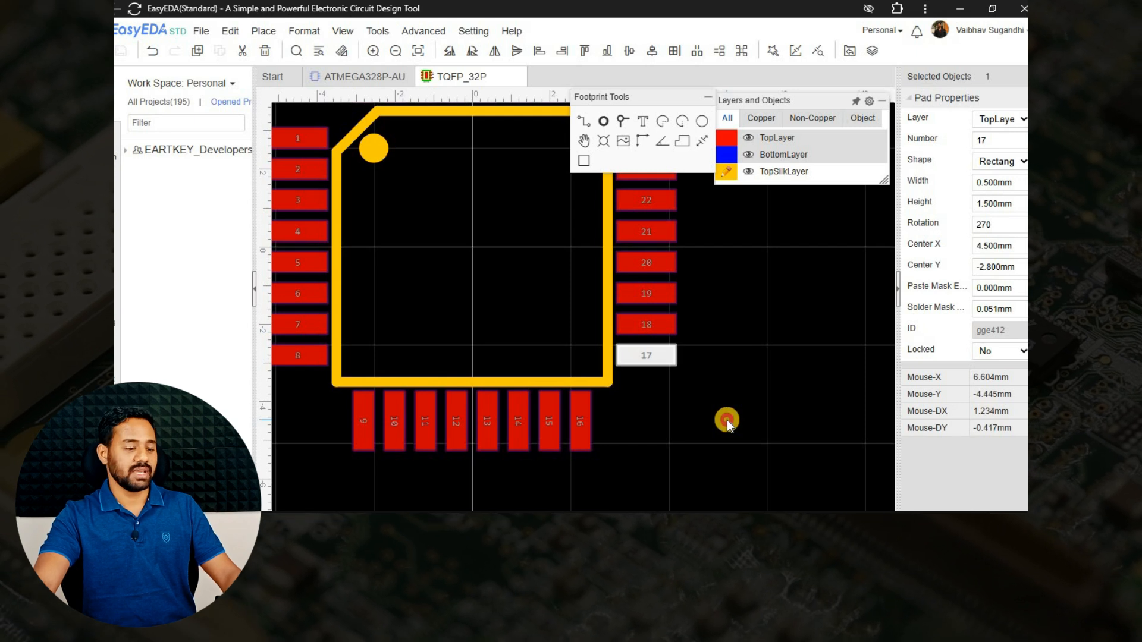
click(727, 420)
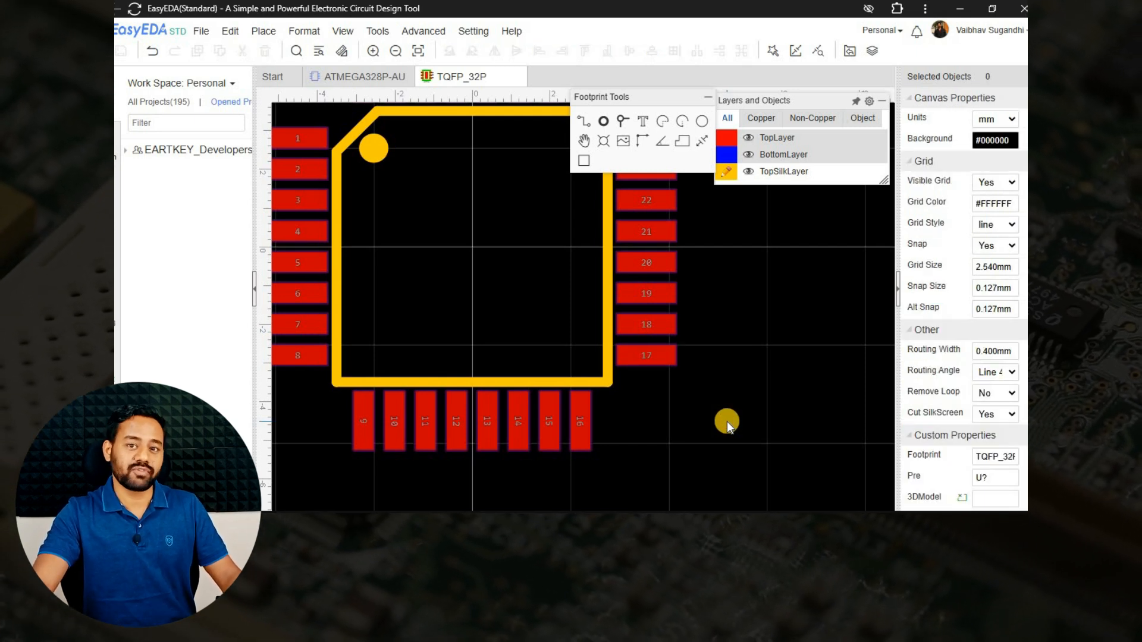
scroll(727, 421, down, 2)
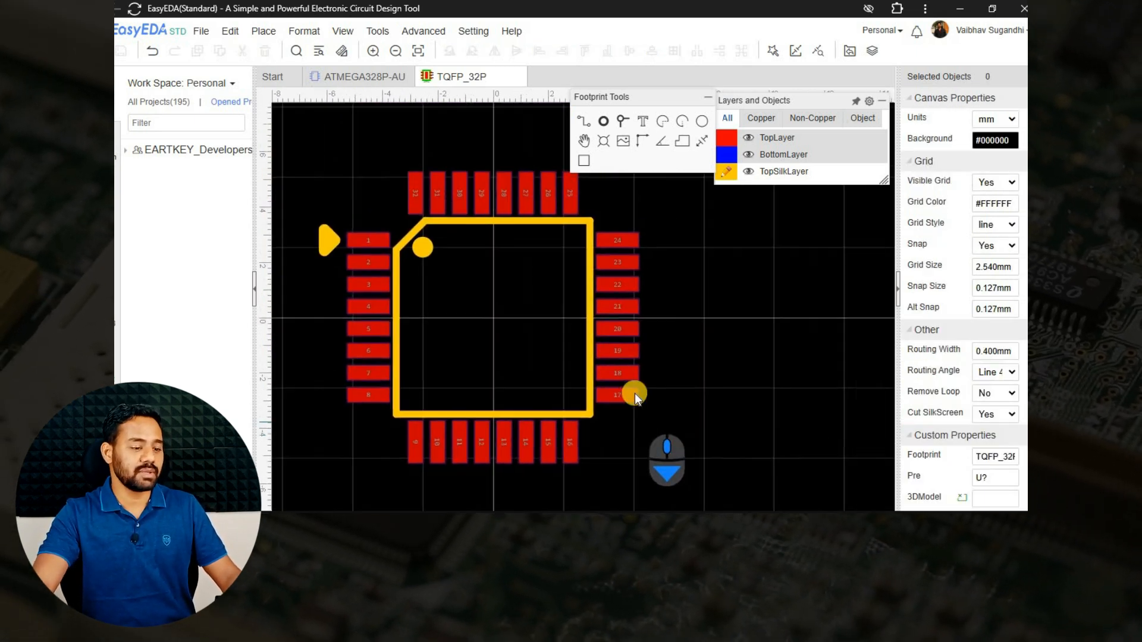
click(632, 392)
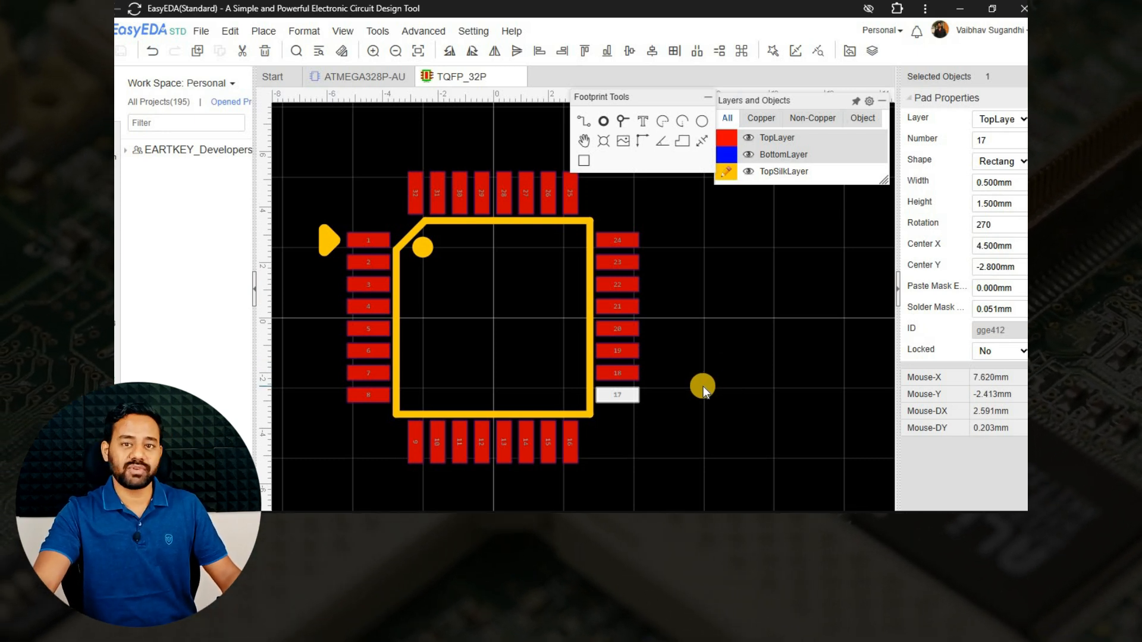
right_drag(718, 396, 755, 406)
click(755, 405)
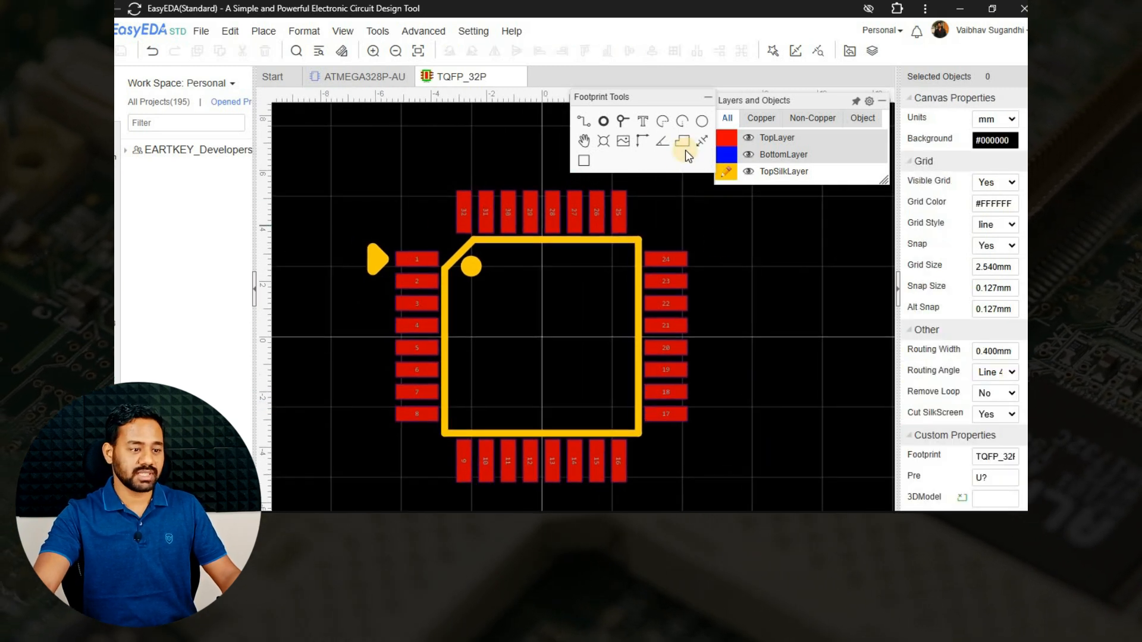
Step: Dimension the horizontal centre-to-centre distance from pad 1 to pad 24, placing the dimension above the footprint
scroll(419, 261, up, 3)
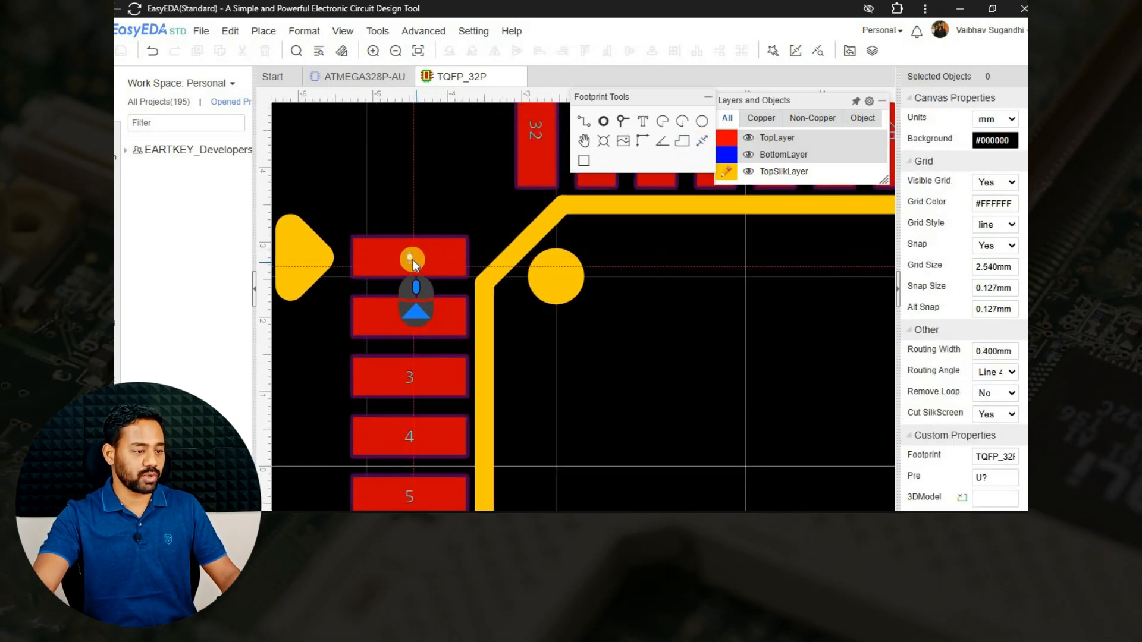
scroll(410, 259, up, 4)
mouse_move(755, 159)
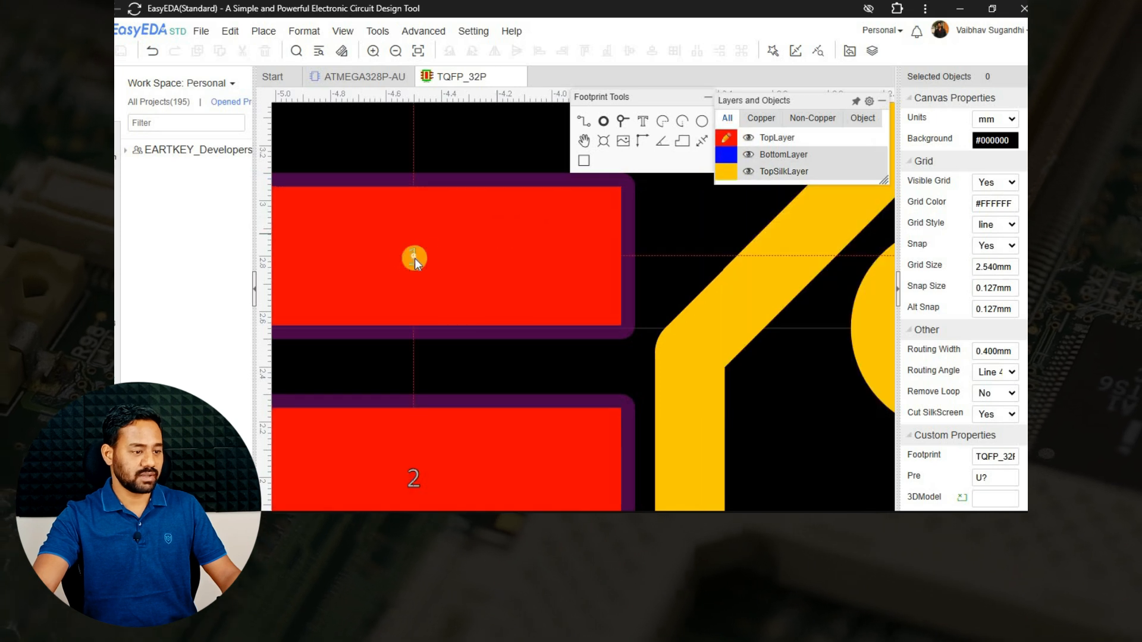
scroll(458, 258, down, 5)
right_drag(686, 267, 382, 265)
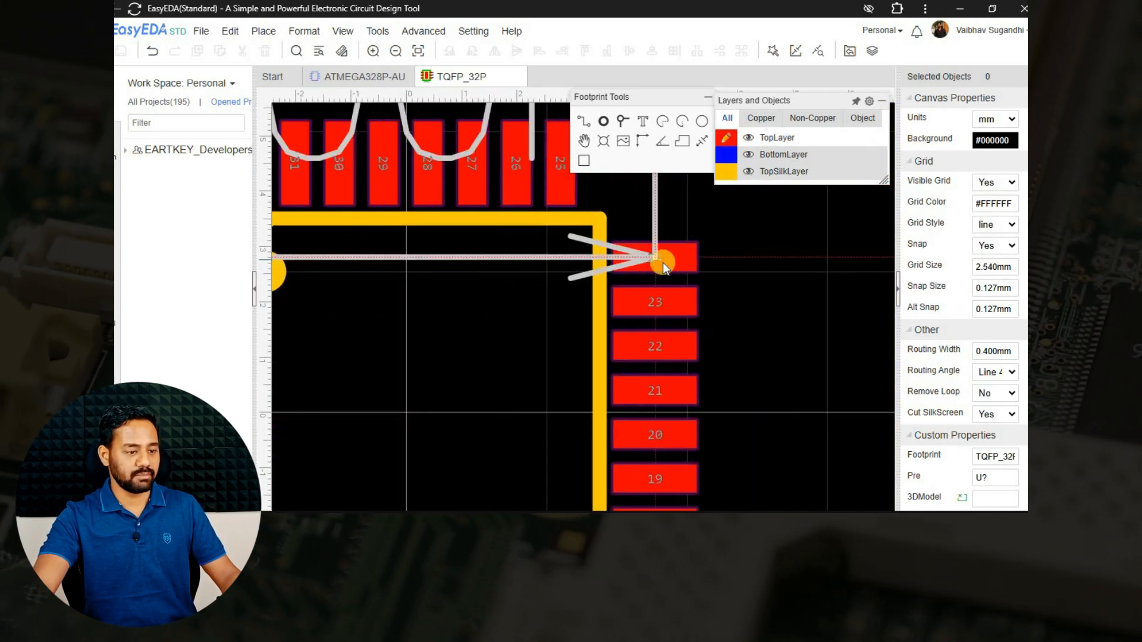
click(663, 262)
scroll(631, 262, down, 5)
right_drag(625, 259, 541, 250)
click(602, 273)
Step: Dimension the vertical centre-to-centre distance from pad 25 to pad 16, placing the dimension beside the right pad column
scroll(589, 285, up, 5)
scroll(525, 281, up, 4)
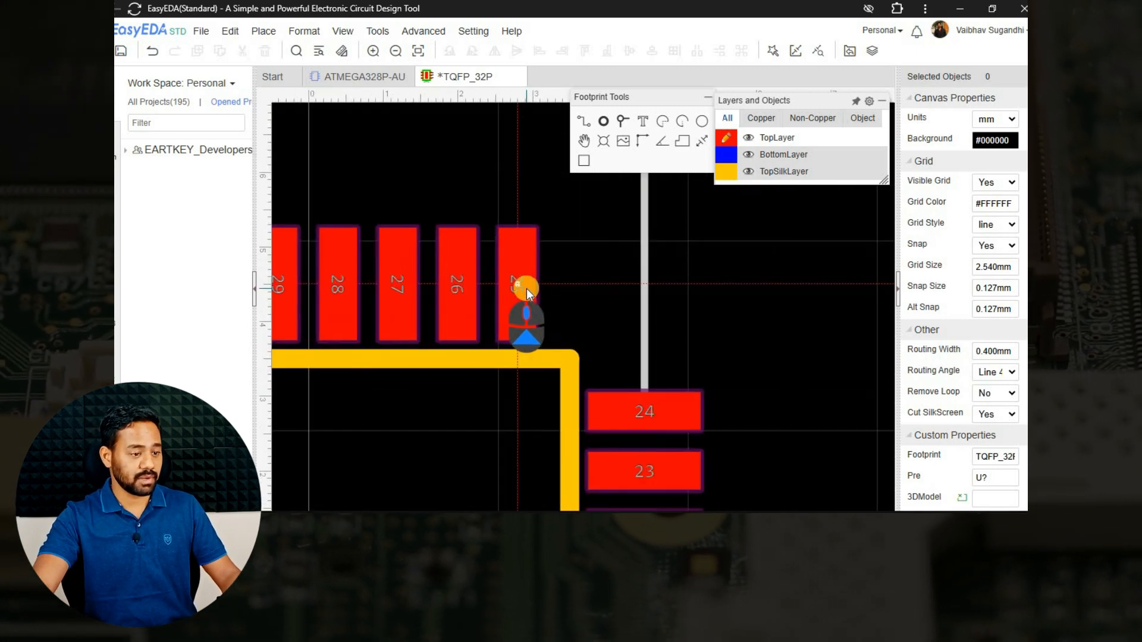
click(519, 285)
scroll(541, 320, down, 5)
scroll(546, 339, down, 5)
scroll(529, 362, up, 7)
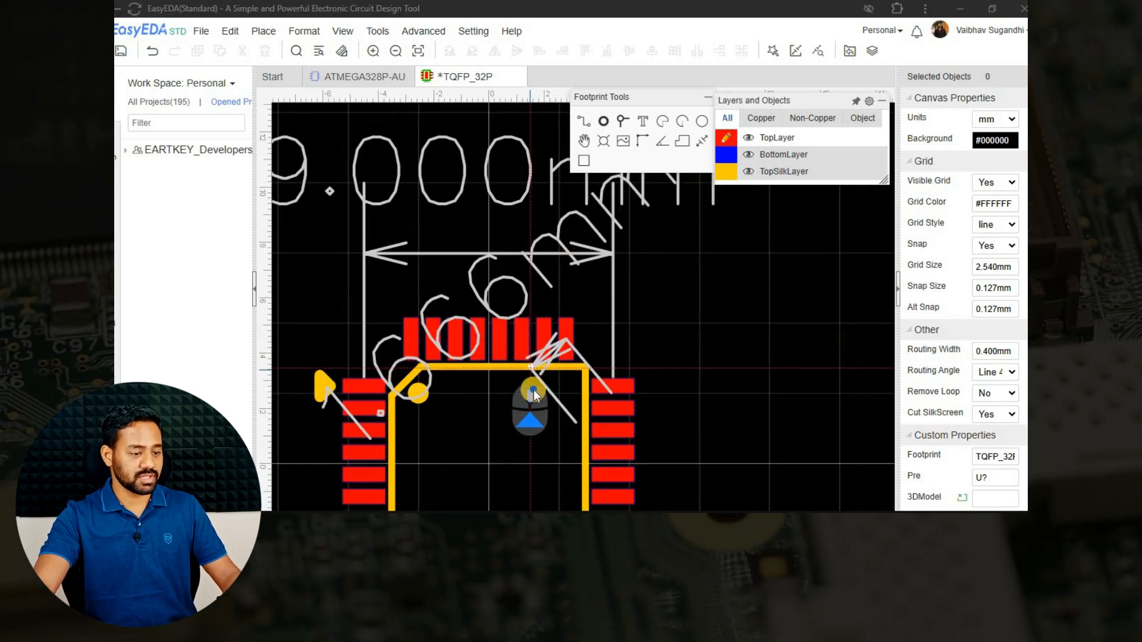
right_drag(533, 391, 519, 153)
right_drag(565, 311, 560, 278)
click(554, 393)
scroll(655, 376, down, 5)
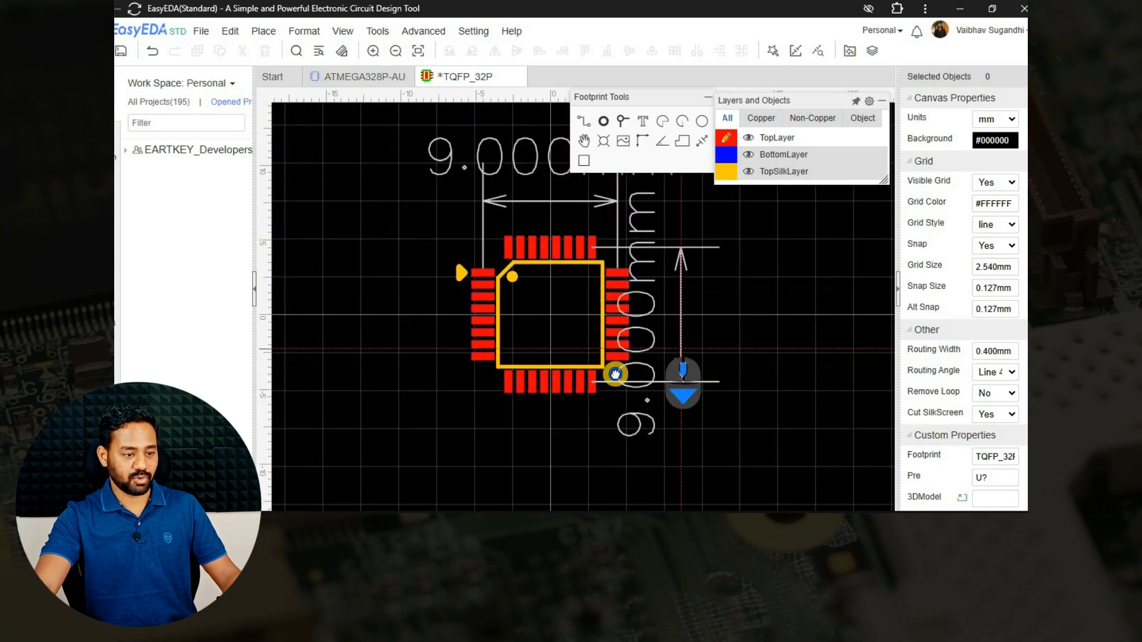
click(646, 369)
right_drag(721, 349, 703, 330)
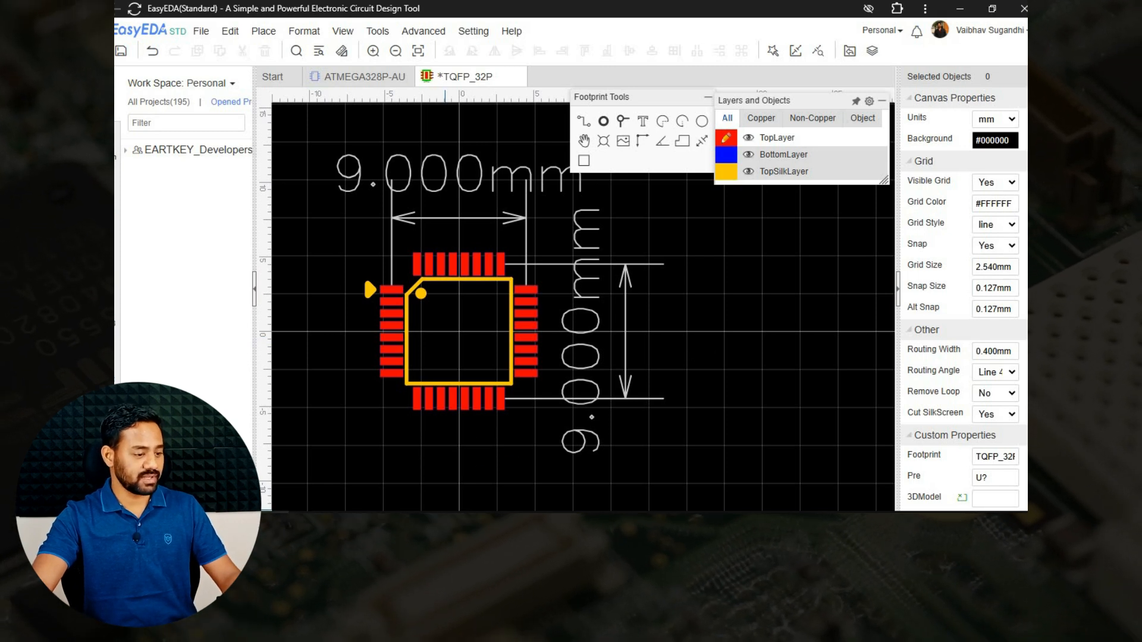
Step: Switch to the ATmega328P-AU datasheet in Adobe Acrobat and check the nominal D/E dimension in the packaging information
click(445, 513)
scroll(619, 259, up, 1)
click(201, 402)
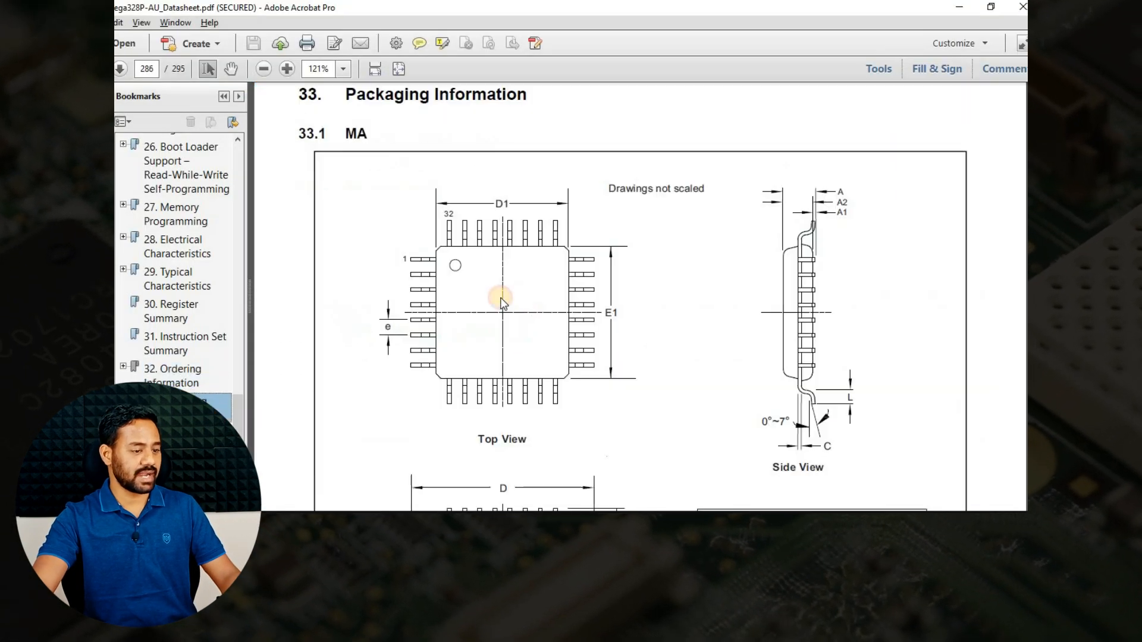
scroll(574, 332, down, 5)
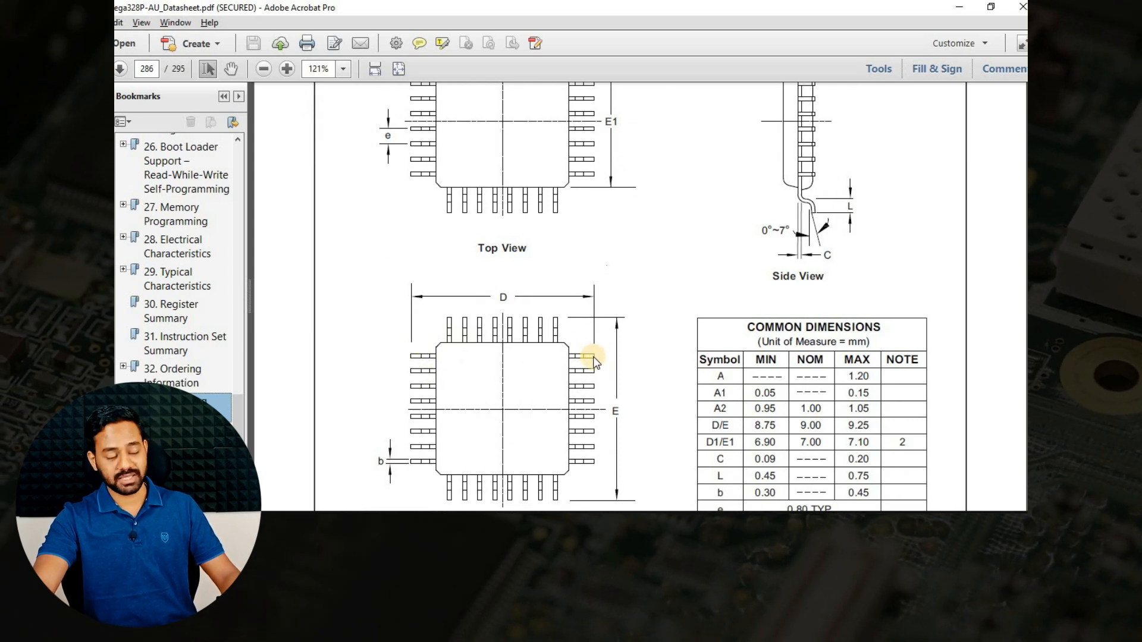
double_click(804, 427)
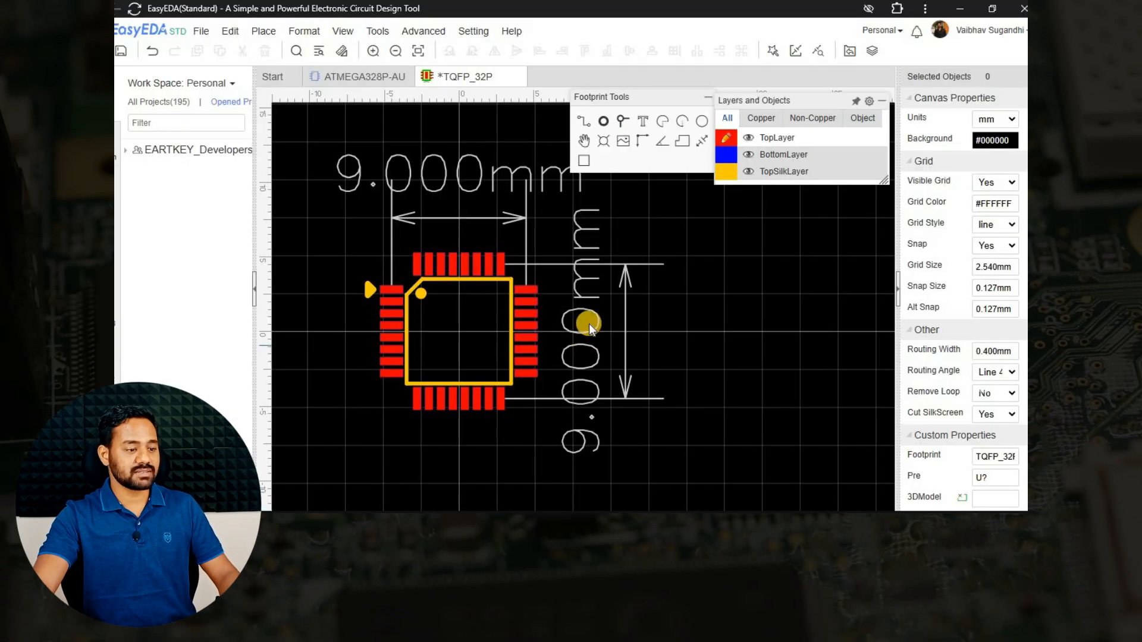
Step: Delete the vertical and horizontal dimensions from the footprint in EasyEDA and save it
click(642, 304)
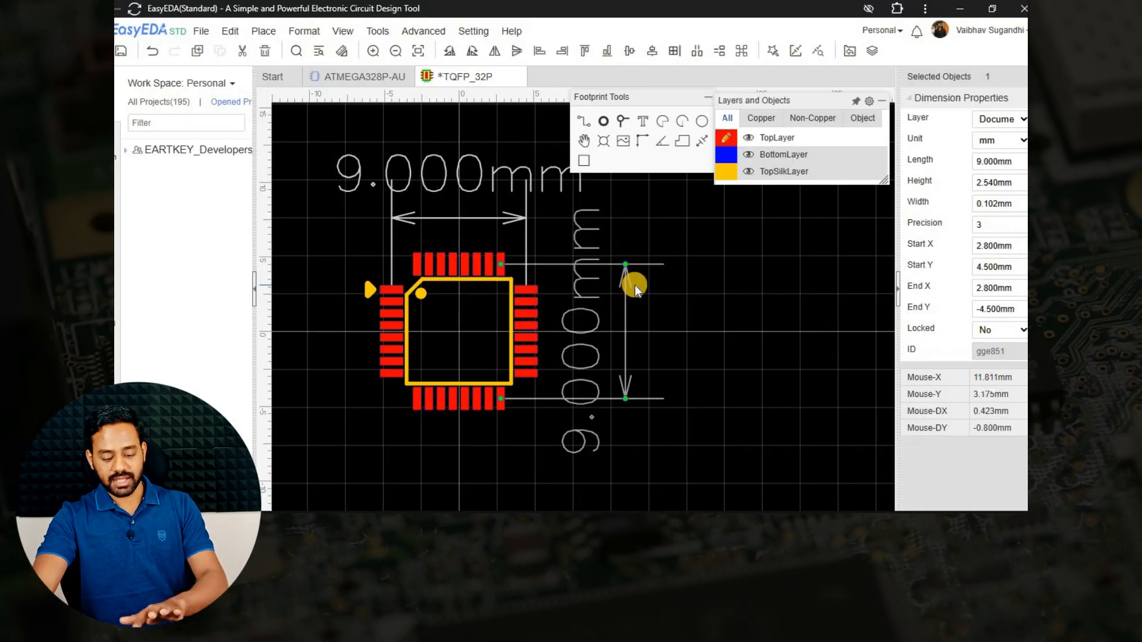
key(Delete)
click(517, 220)
key(Delete)
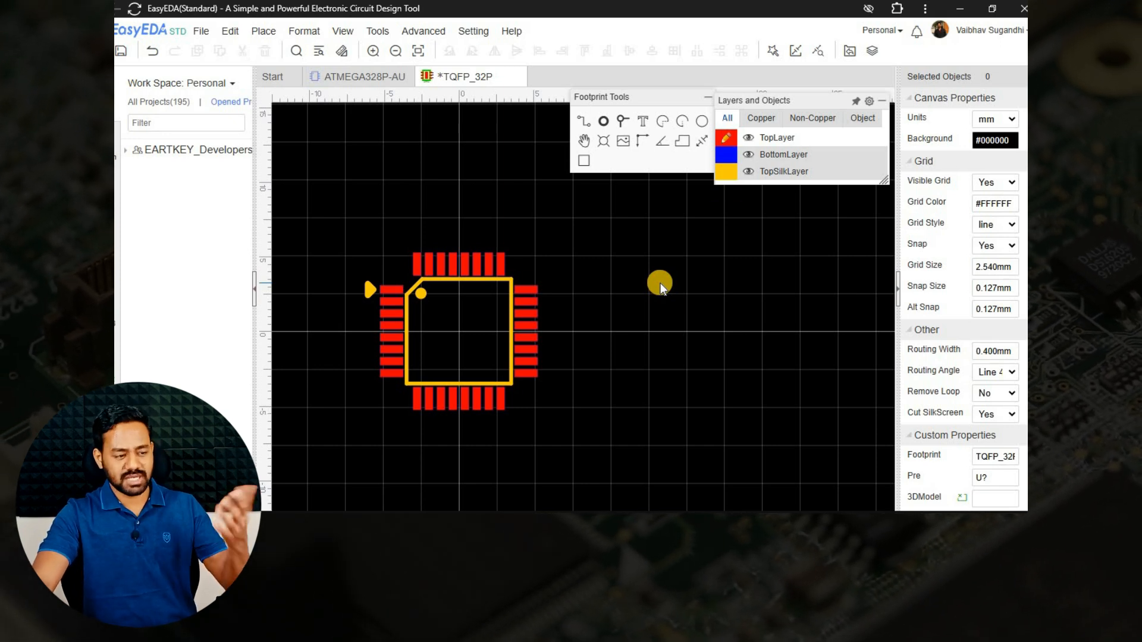
right_drag(724, 333, 724, 334)
key(ctrl+s)
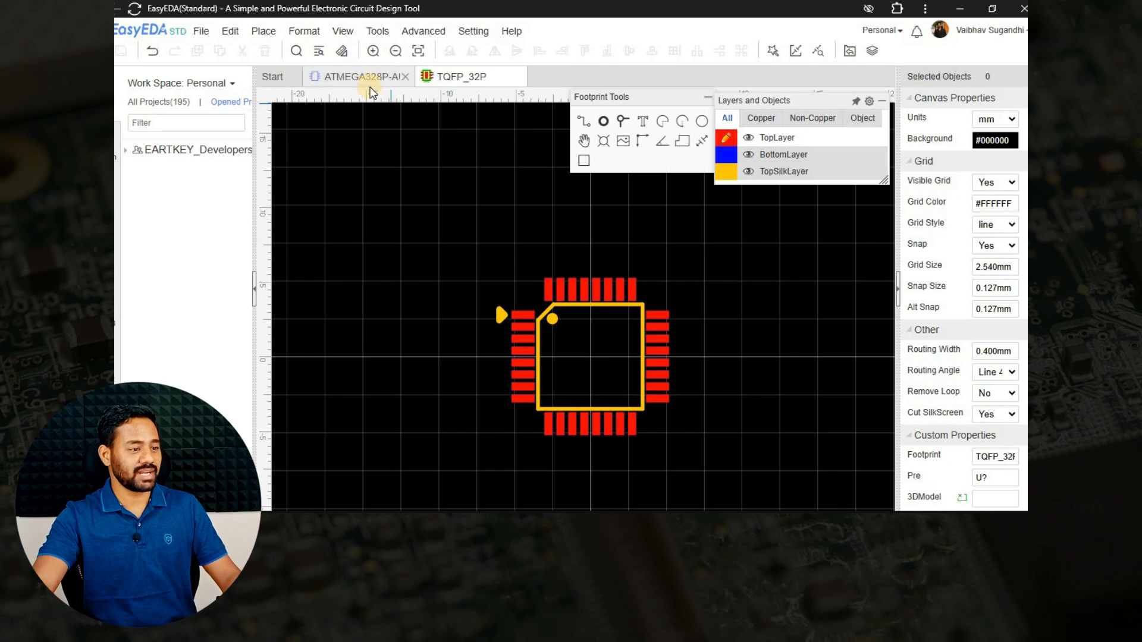
Step: Look over the ATMEGA328P-AU symbol, then examine the pad numbers and pin 1 markers of the TQFP_32P footprint
click(370, 87)
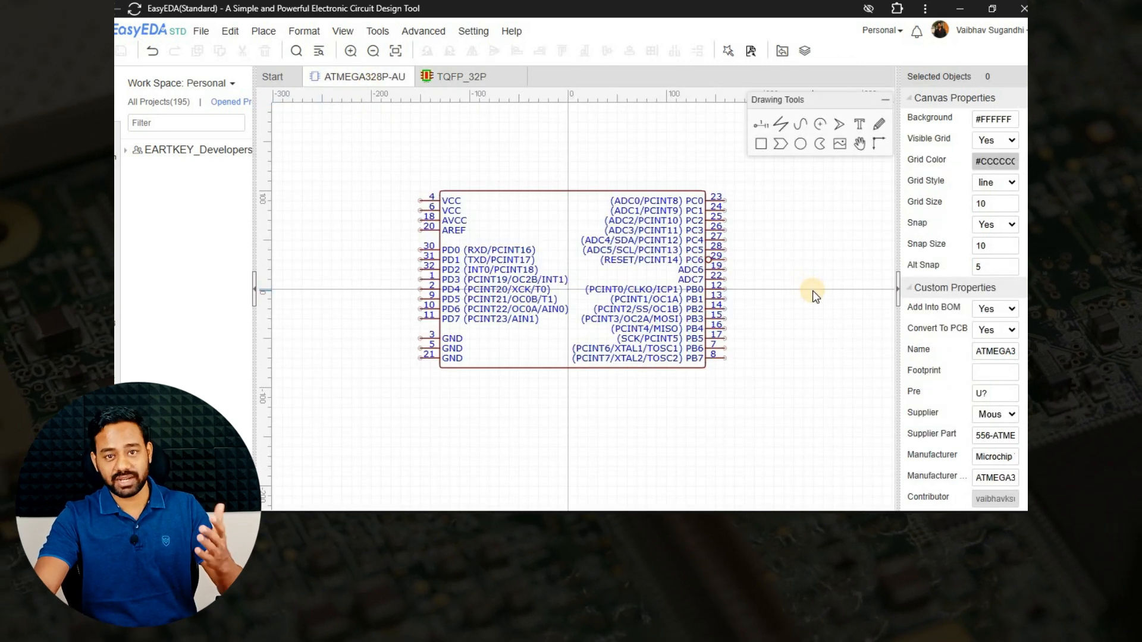
click(467, 87)
scroll(631, 323, up, 5)
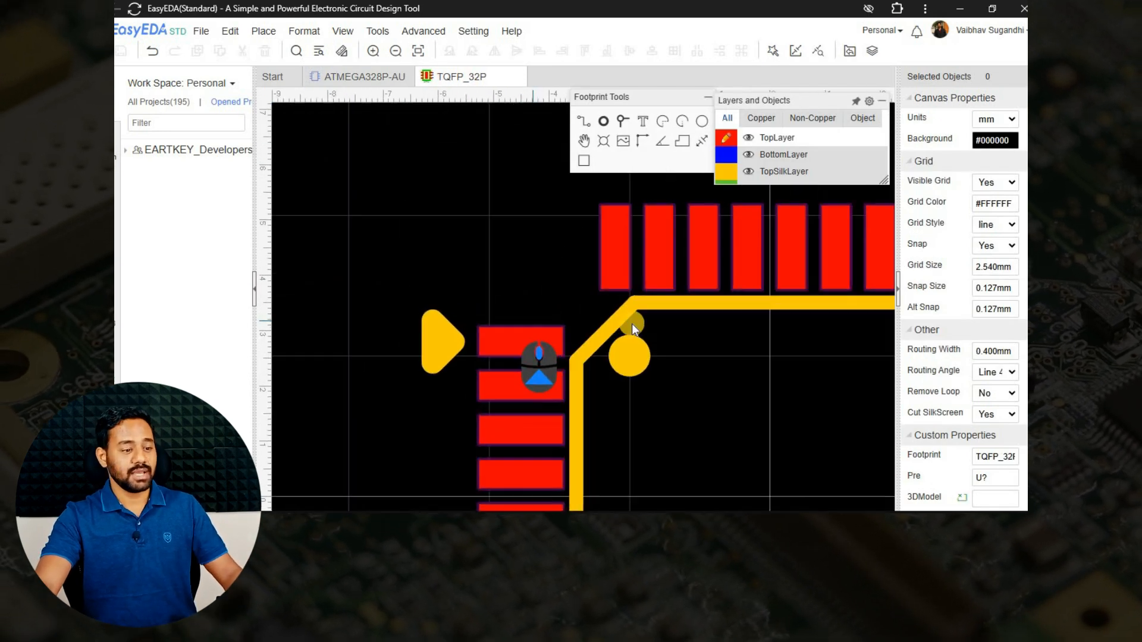
right_drag(481, 392, 356, 161)
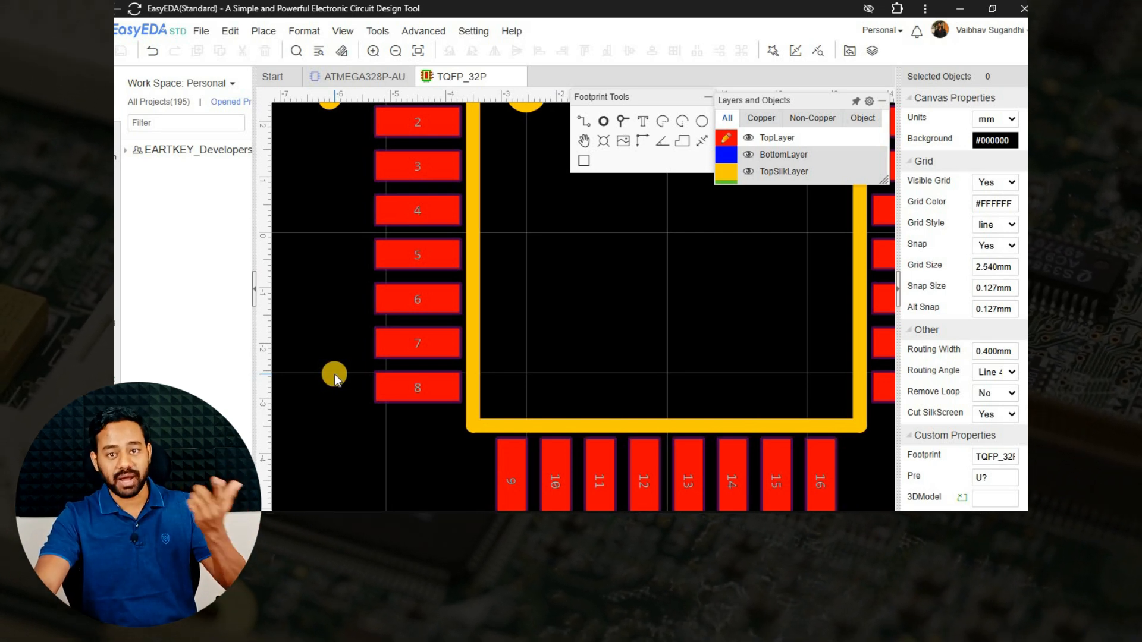
right_drag(318, 376, 343, 481)
scroll(408, 226, up, 2)
right_drag(451, 205, 365, 459)
scroll(364, 458, up, 2)
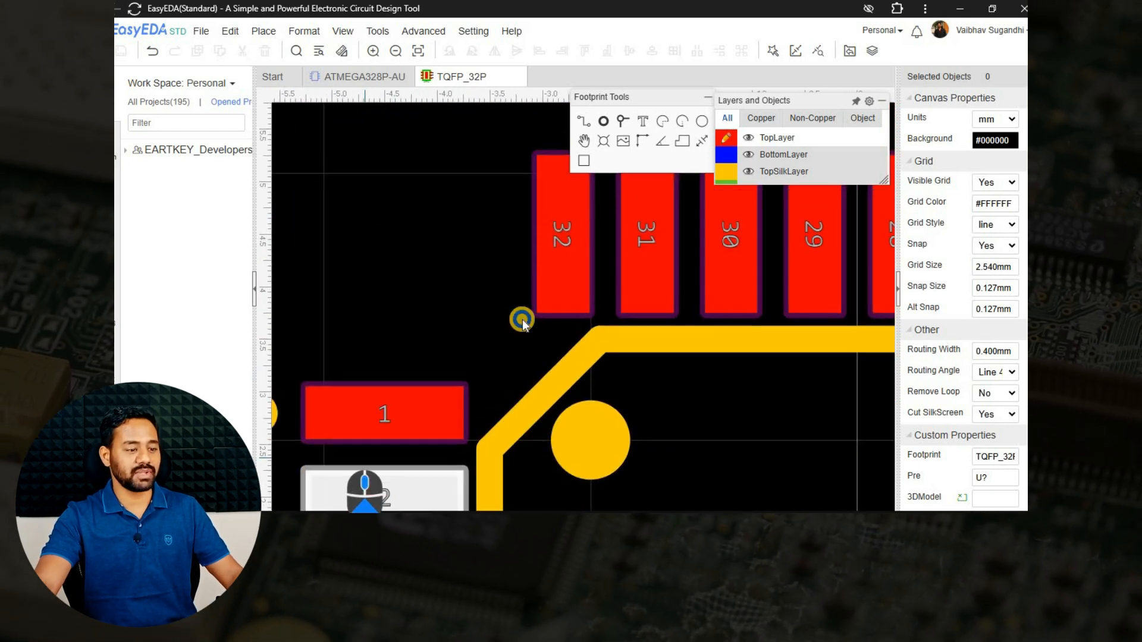
scroll(538, 304, down, 3)
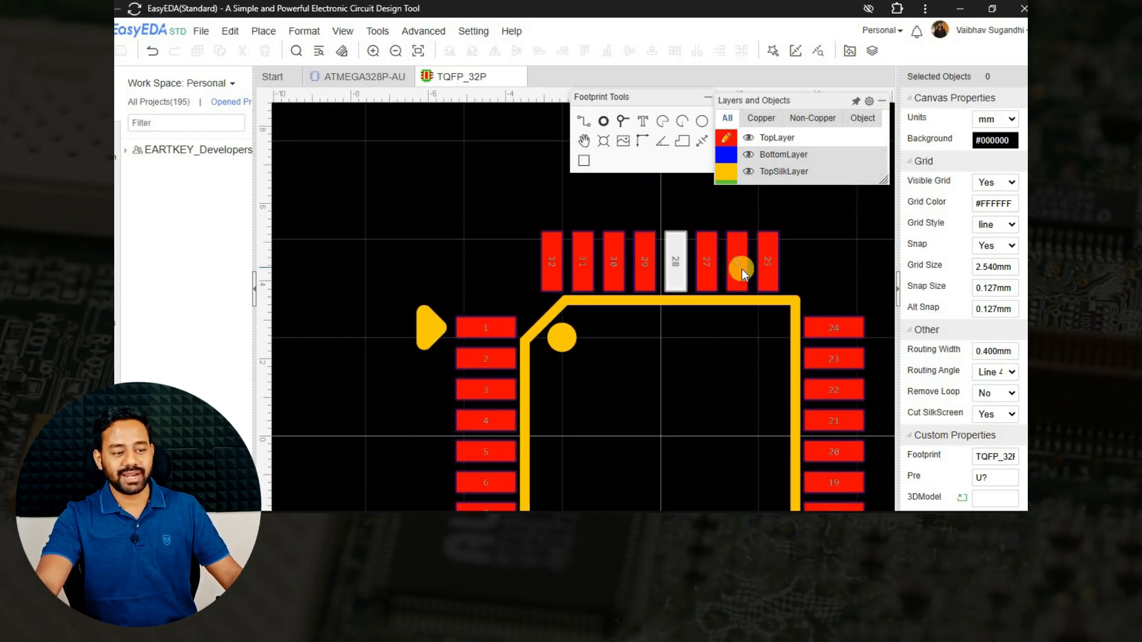
right_drag(887, 421, 742, 363)
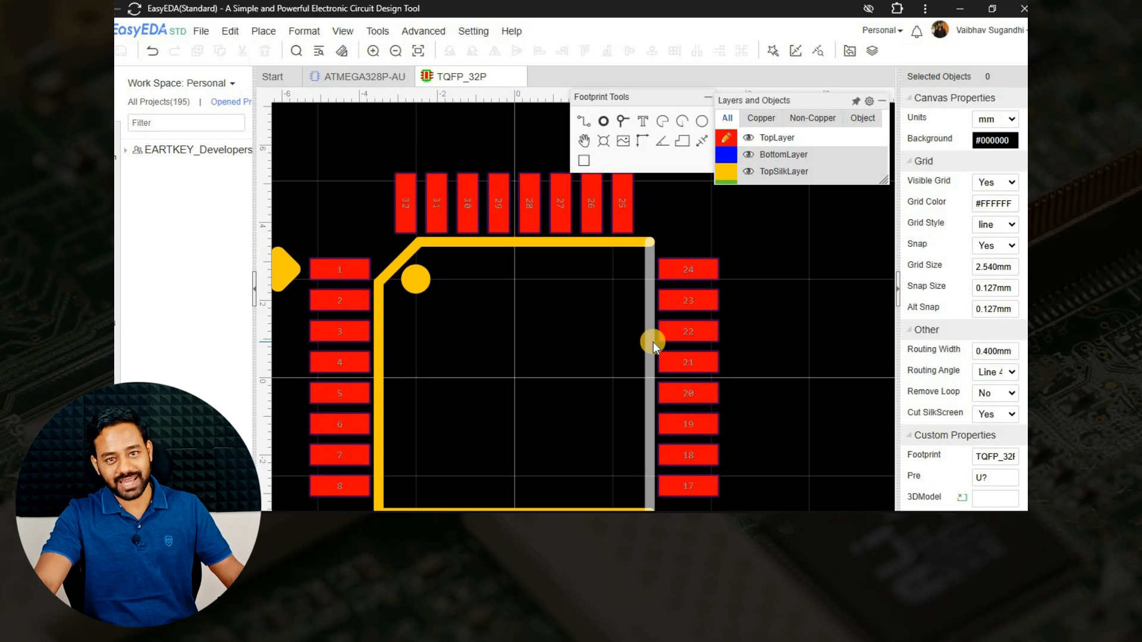
scroll(644, 298, up, 2)
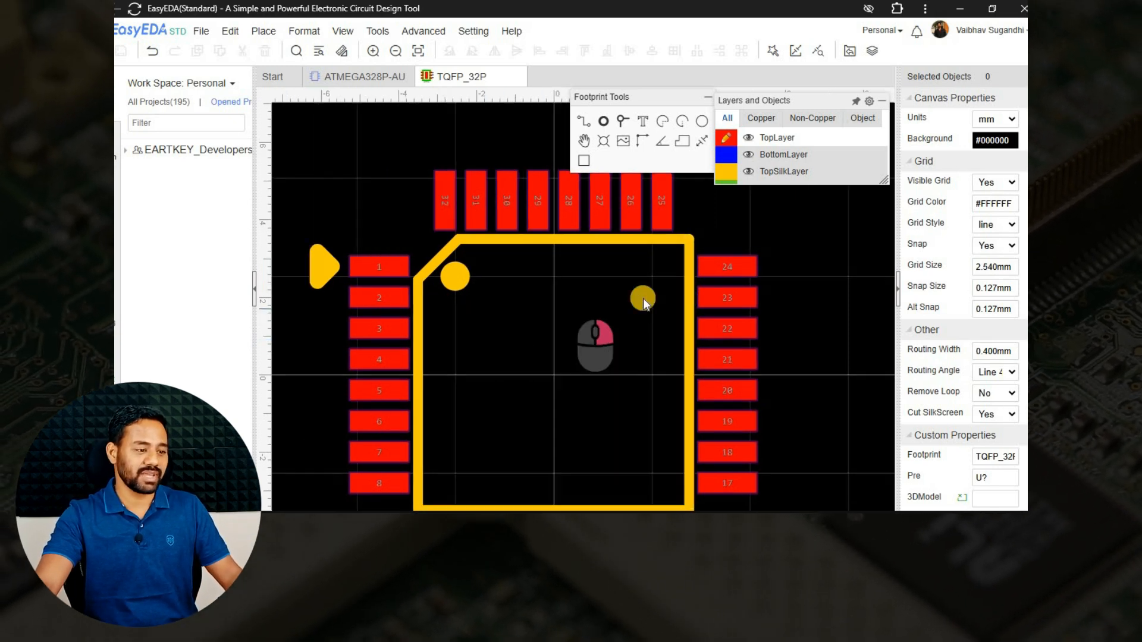
scroll(481, 273, up, 4)
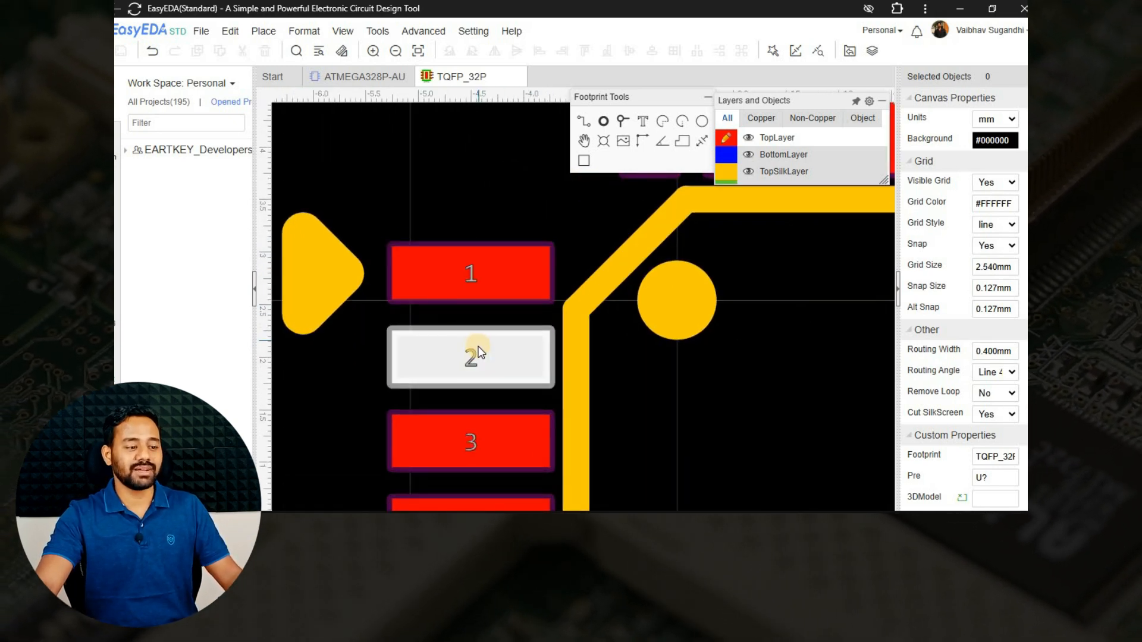
Step: Examine the pad numbering along the sides of the TQFP_32P footprint, then view the whole footprint
scroll(476, 351, down, 4)
scroll(461, 247, up, 1)
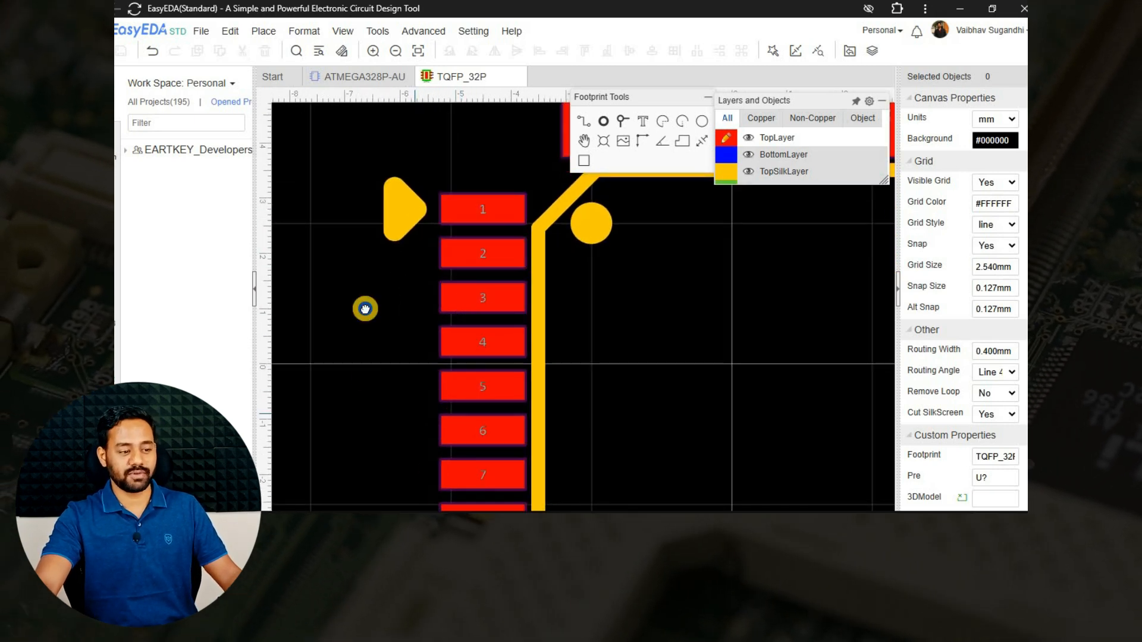
right_drag(368, 377, 356, 283)
scroll(363, 320, down, 4)
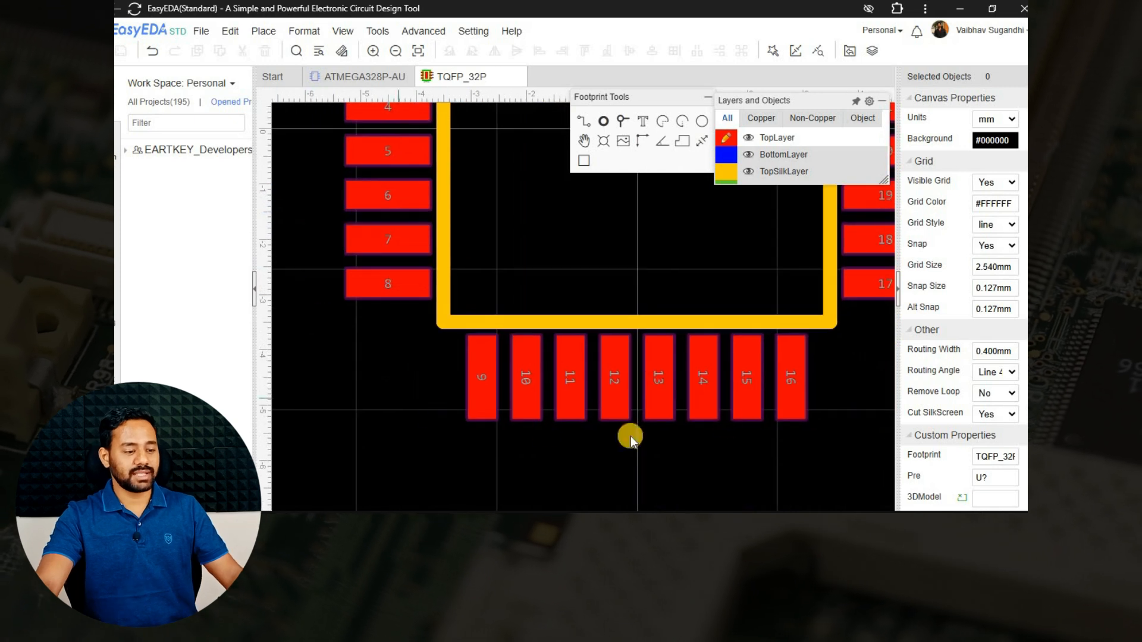
scroll(554, 419, down, 2)
right_drag(804, 302, 554, 405)
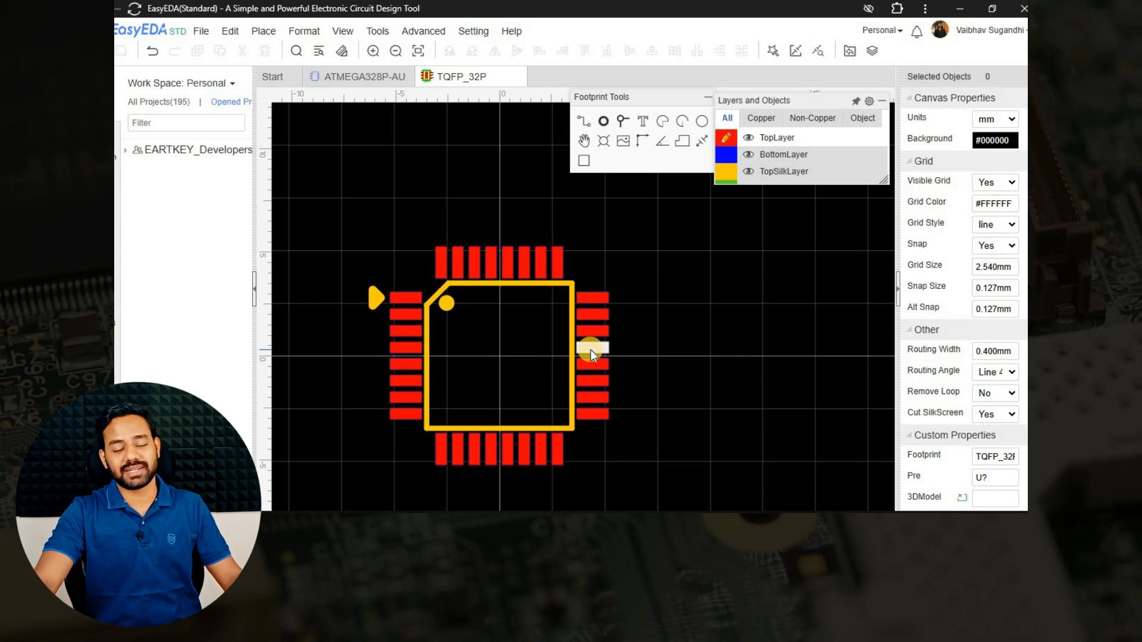
right_drag(627, 360, 747, 304)
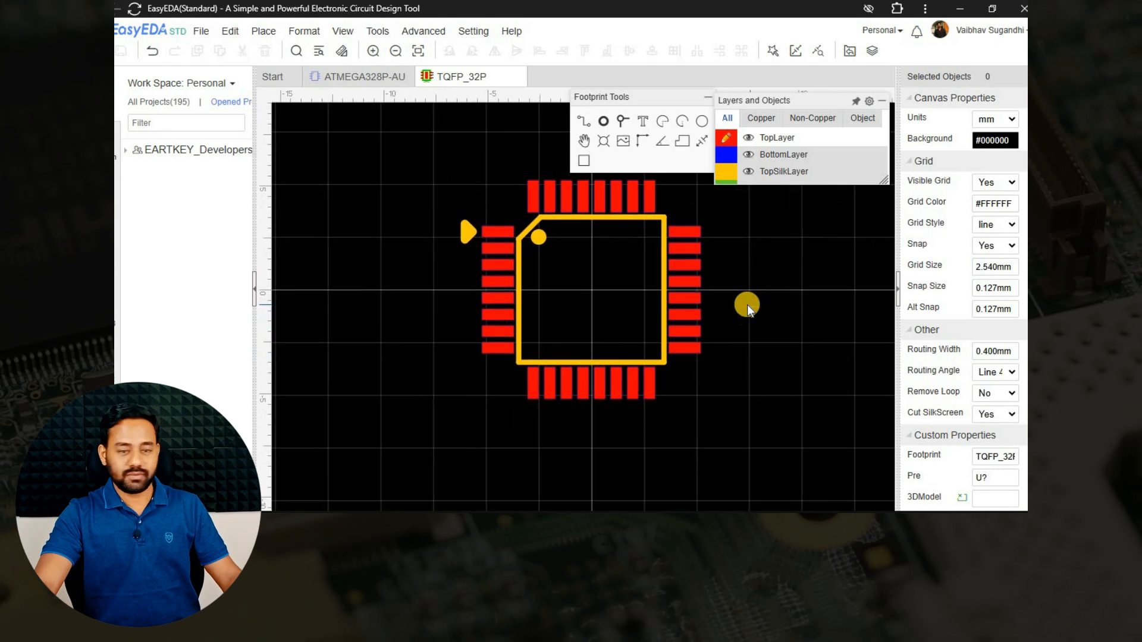
Step: Open the footprint assignment of the ATMEGA328P-AU symbol and search the footprints for TQFP-32P
click(366, 76)
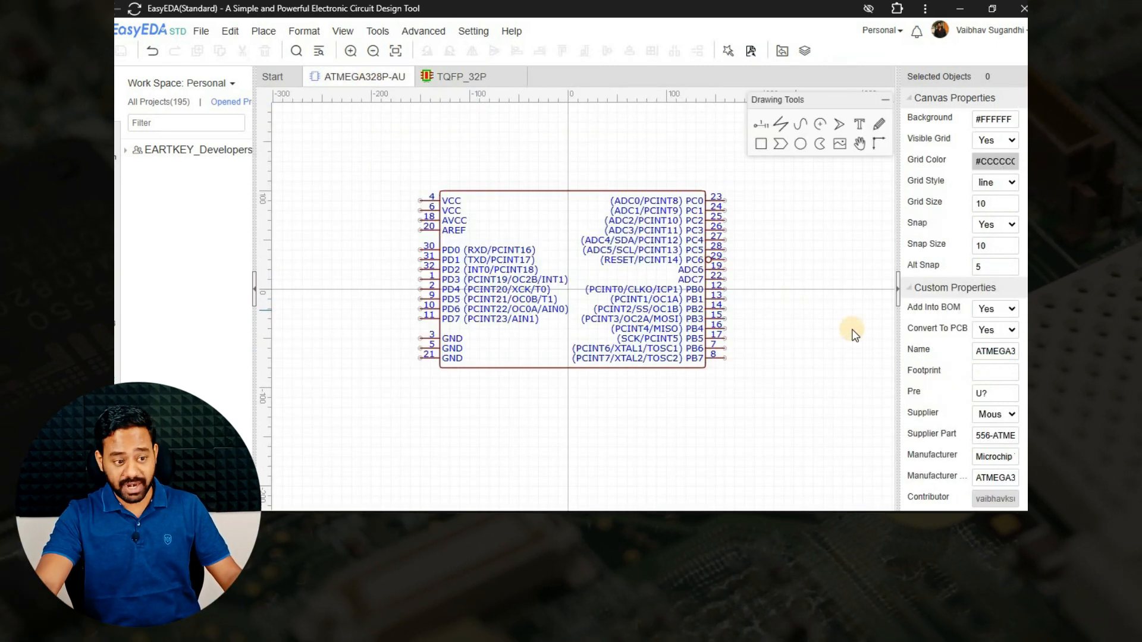
click(991, 365)
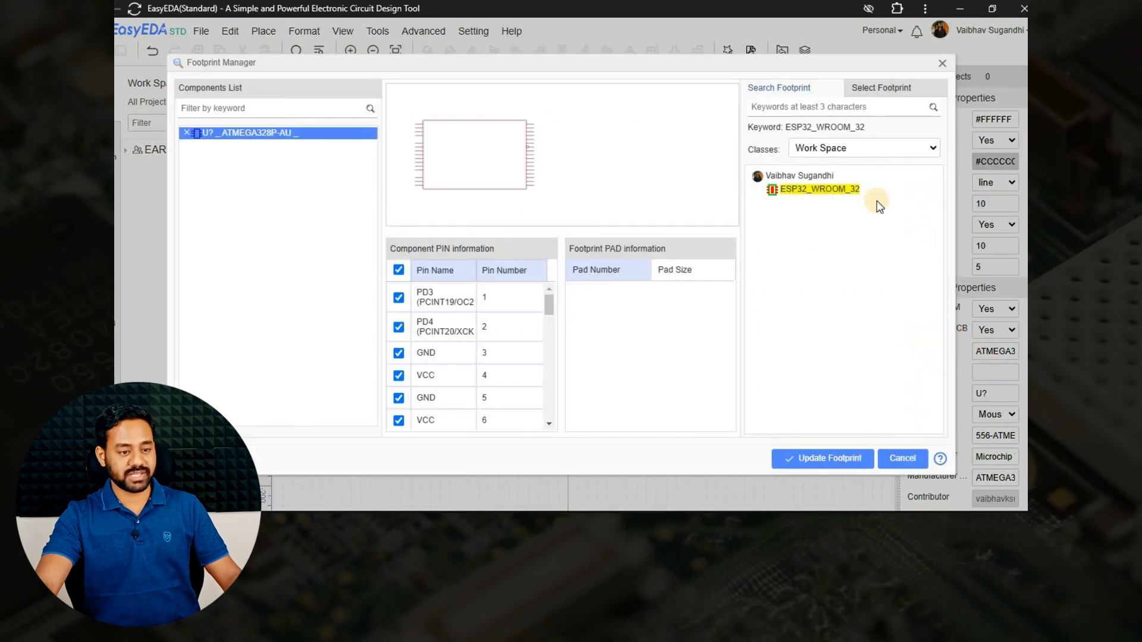
click(851, 112)
text(TQFP)
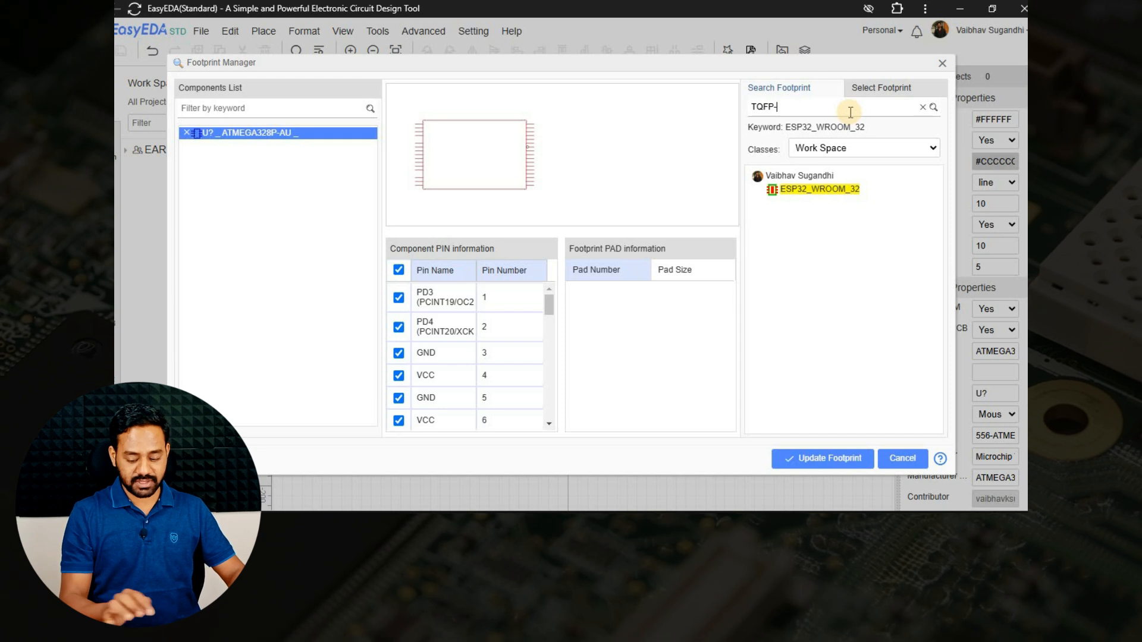
text(-32P)
key(Return)
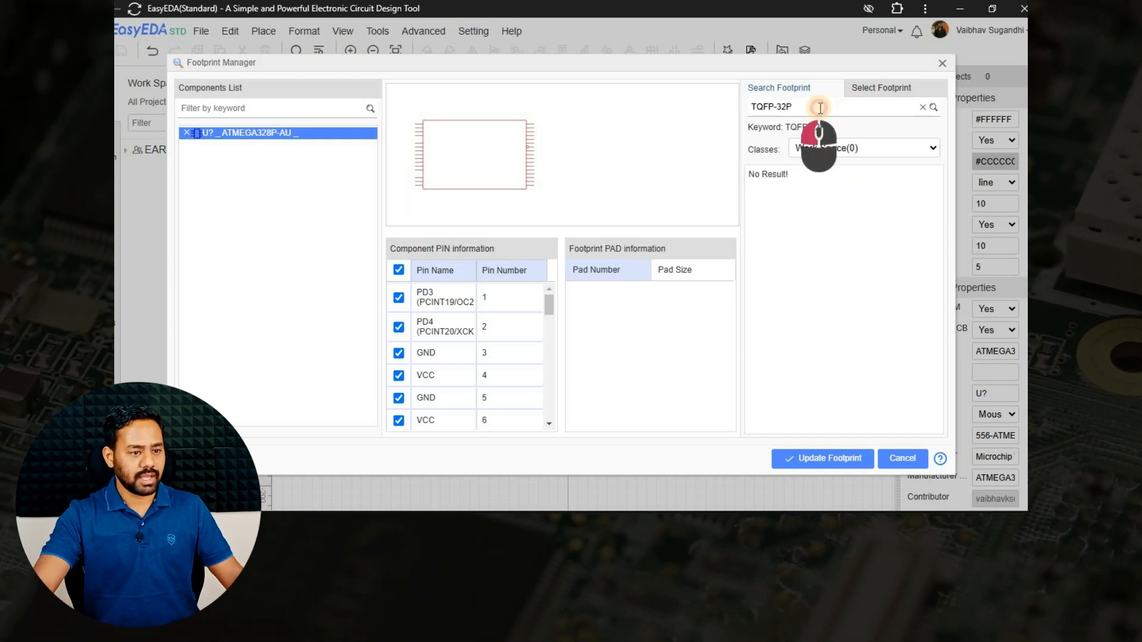
Step: Broaden the footprint search by shortening the keyword to TQFP-32 and finally to TQFP
key(BackSpace)
key(Return)
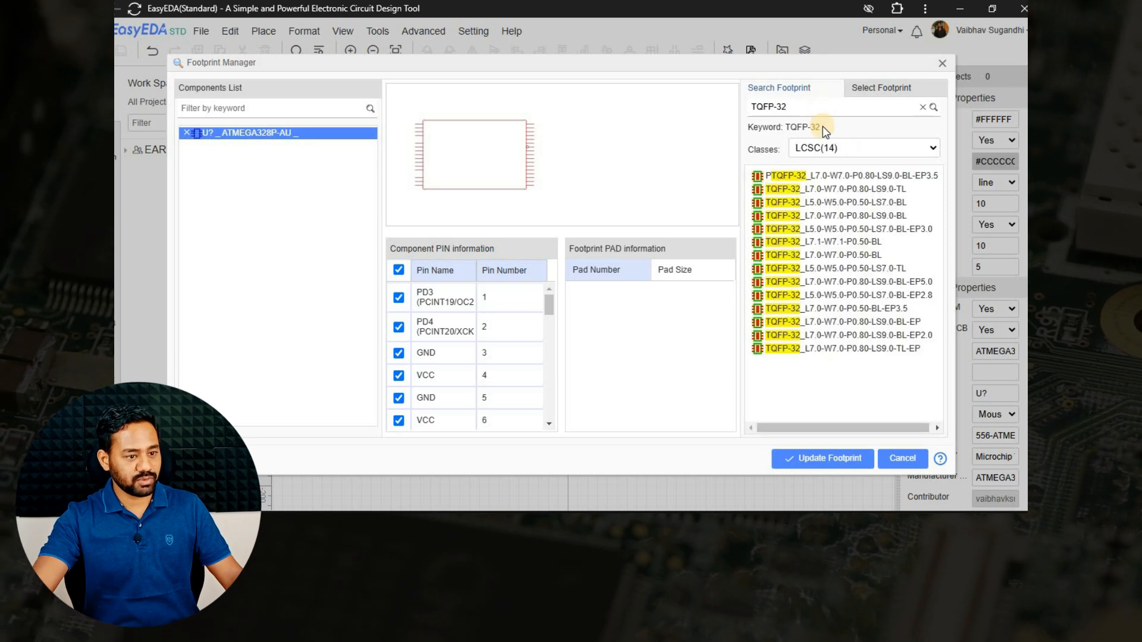
key(BackSpace)
key(BackSpace)
key(BackSpace)
key(Return)
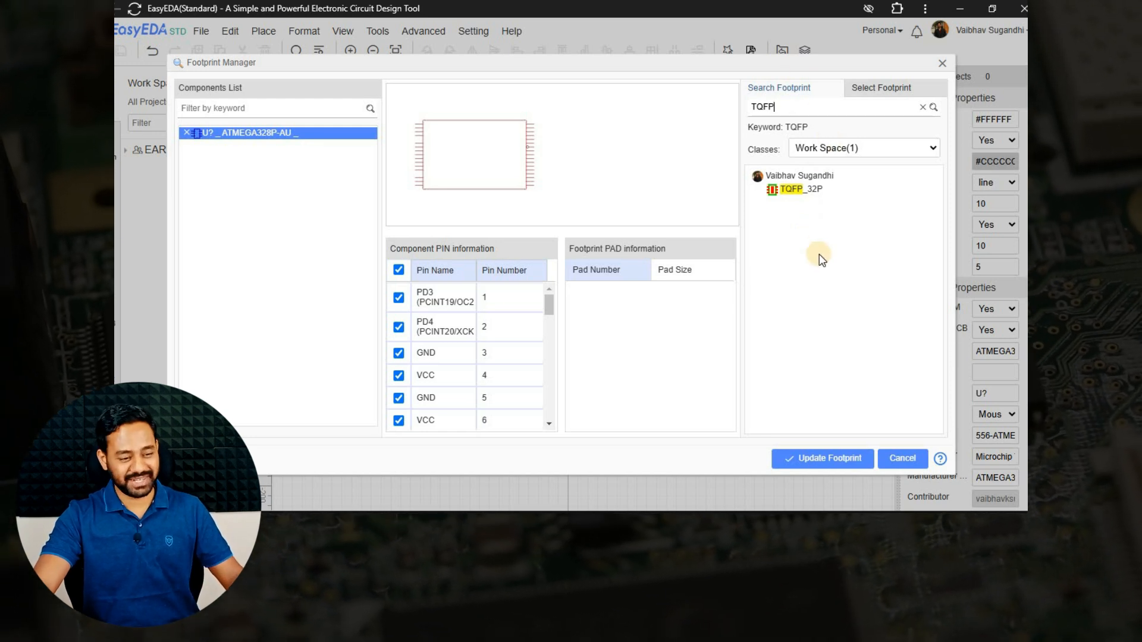
Step: Assign the TQFP_32P footprint from the work space to the ATMEGA328P-AU symbol and save the symbol
click(800, 198)
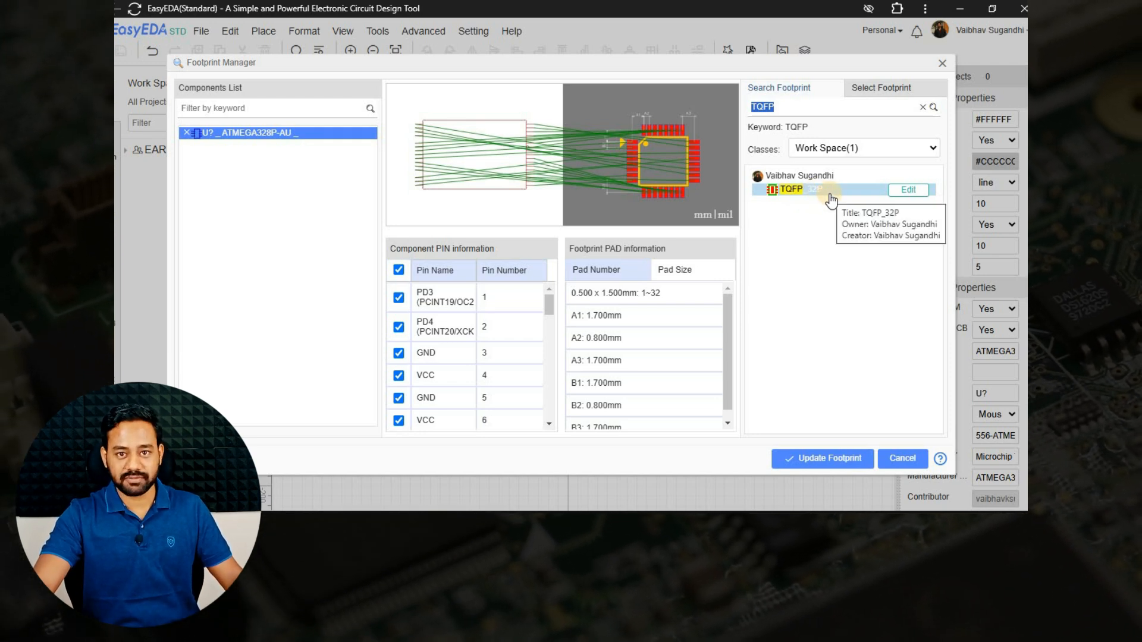
scroll(551, 171, down, 1)
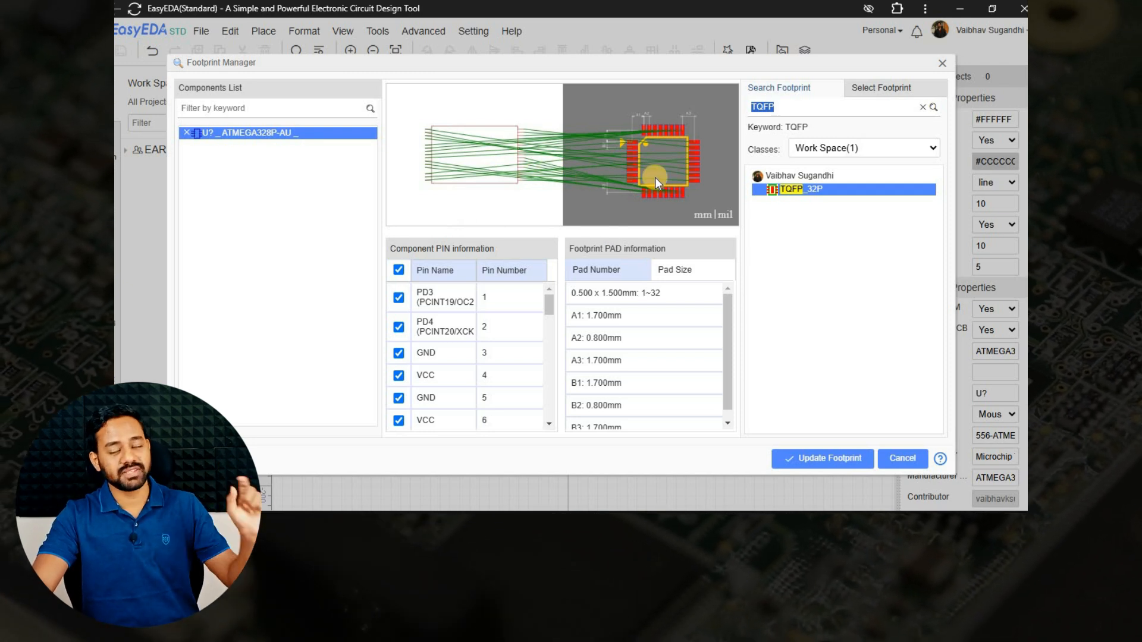
double_click(806, 191)
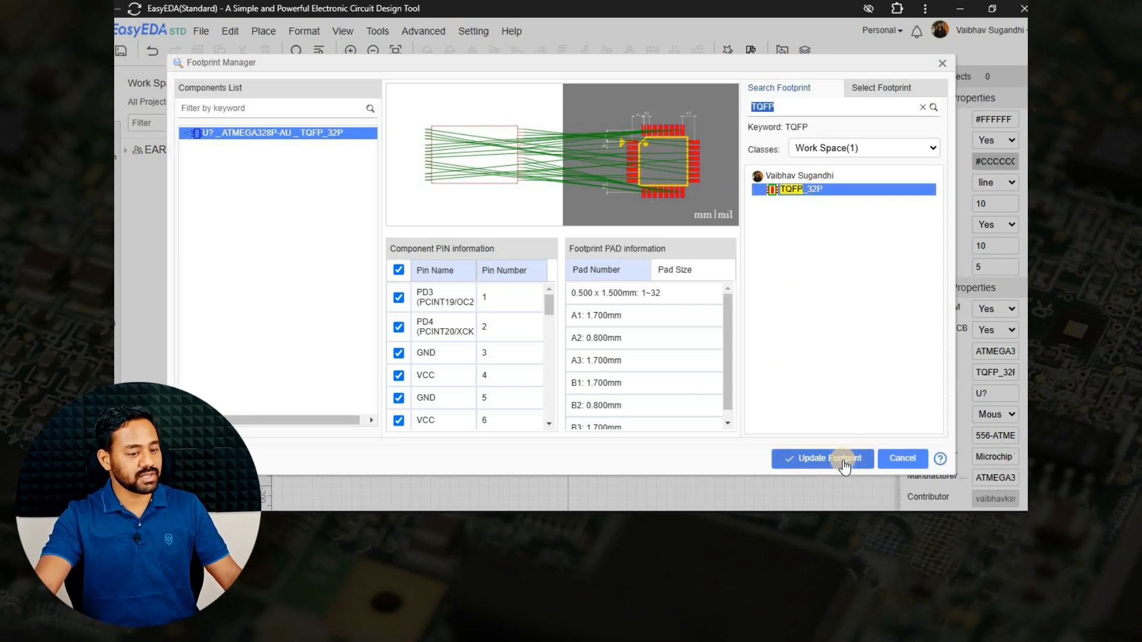
click(890, 470)
scroll(730, 282, down, 2)
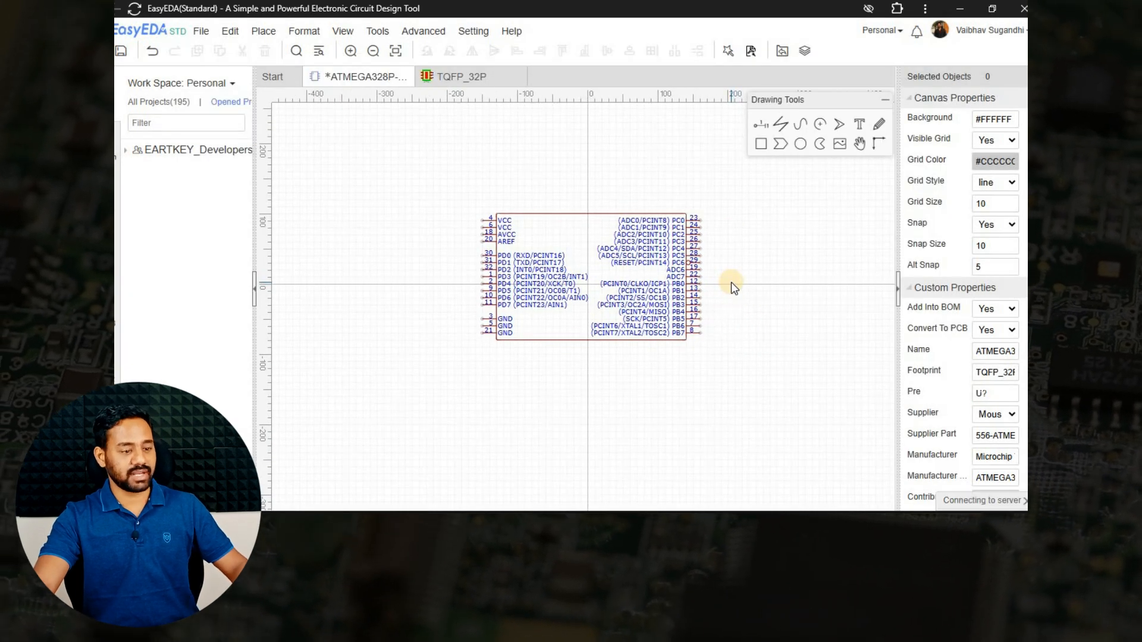
key(ctrl+s)
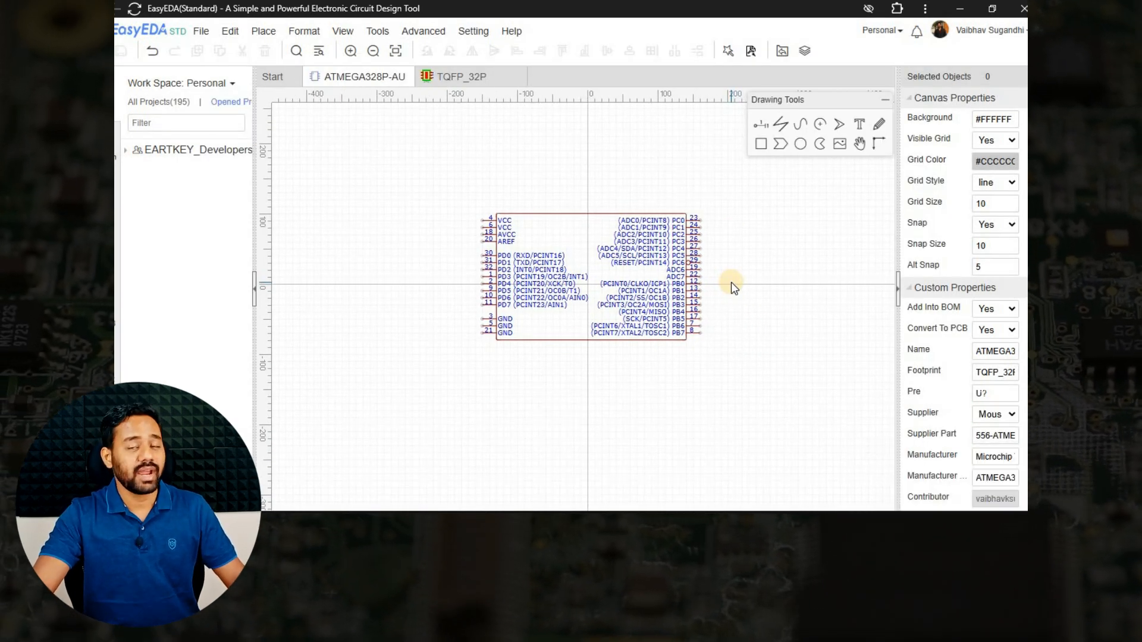